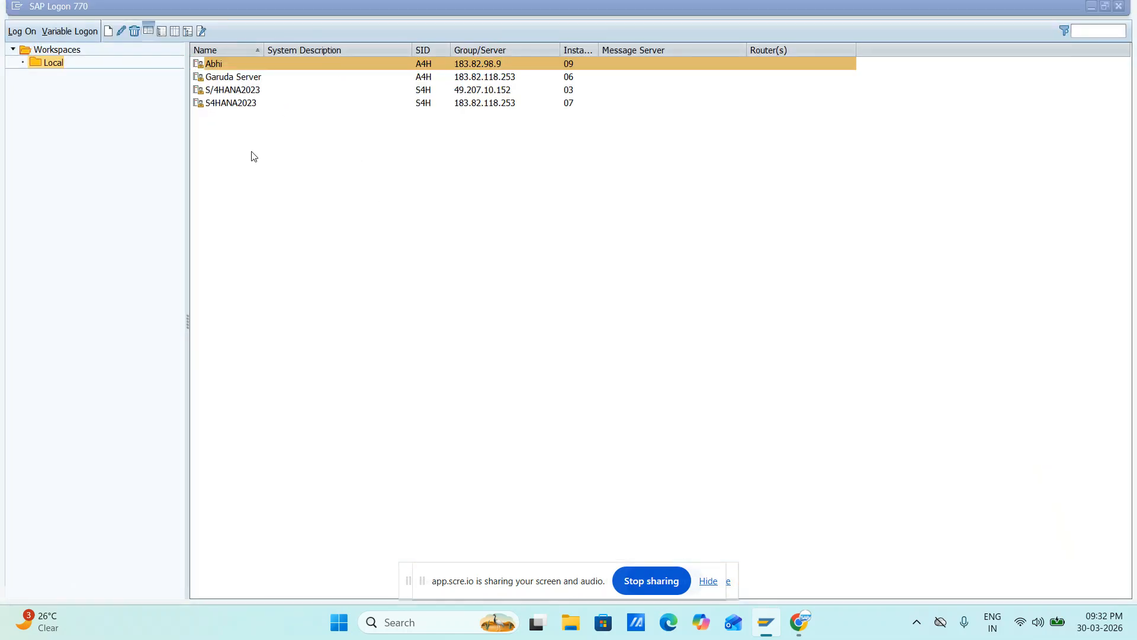
Open the SAP system's logon screen and log on with the user ID and account password
key("Return")
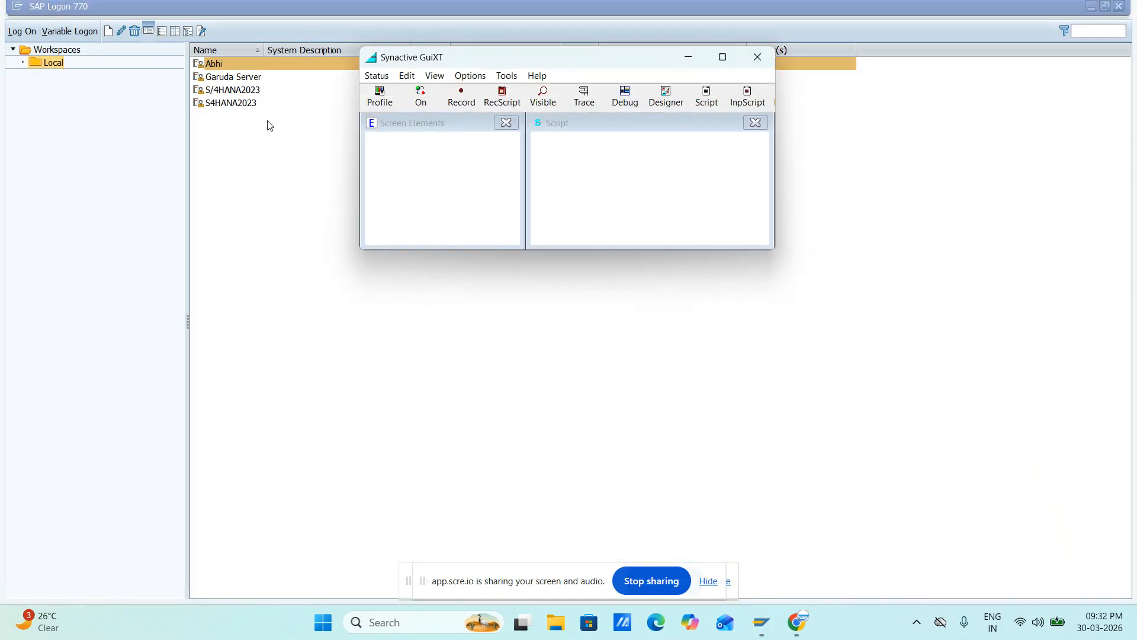
key("space")
key("Down")
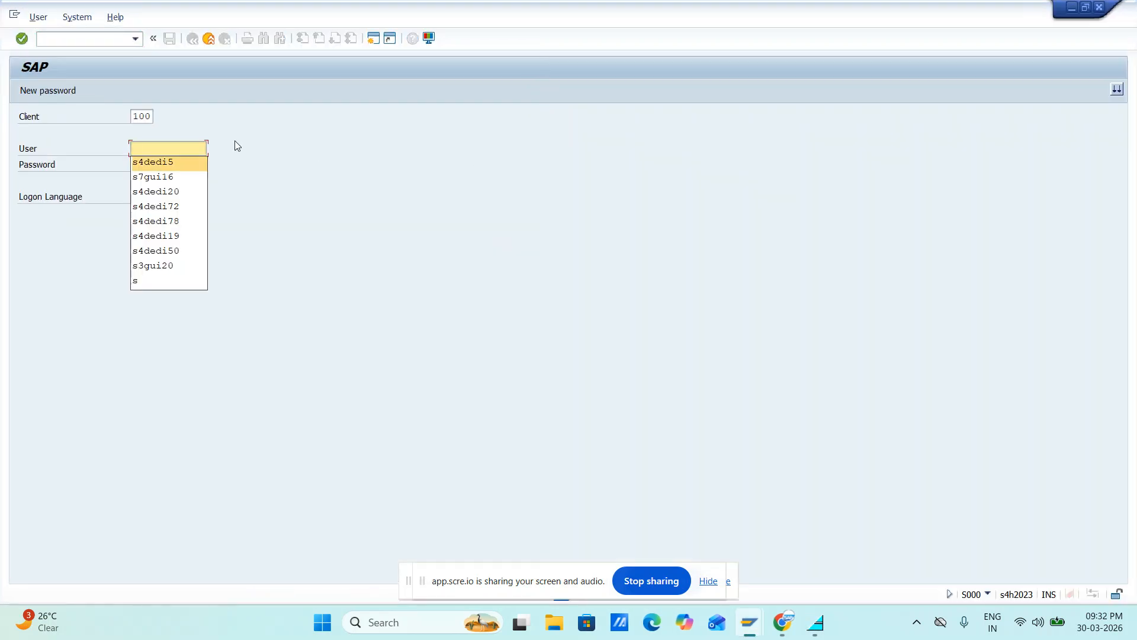
key("Return")
key("Tab")
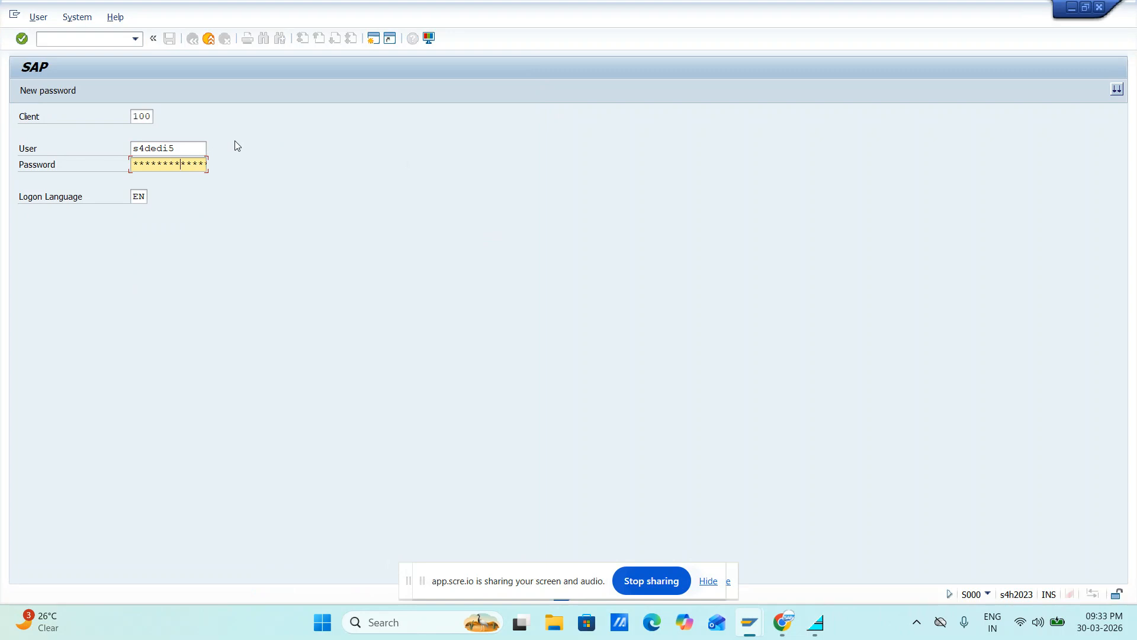
key("Return")
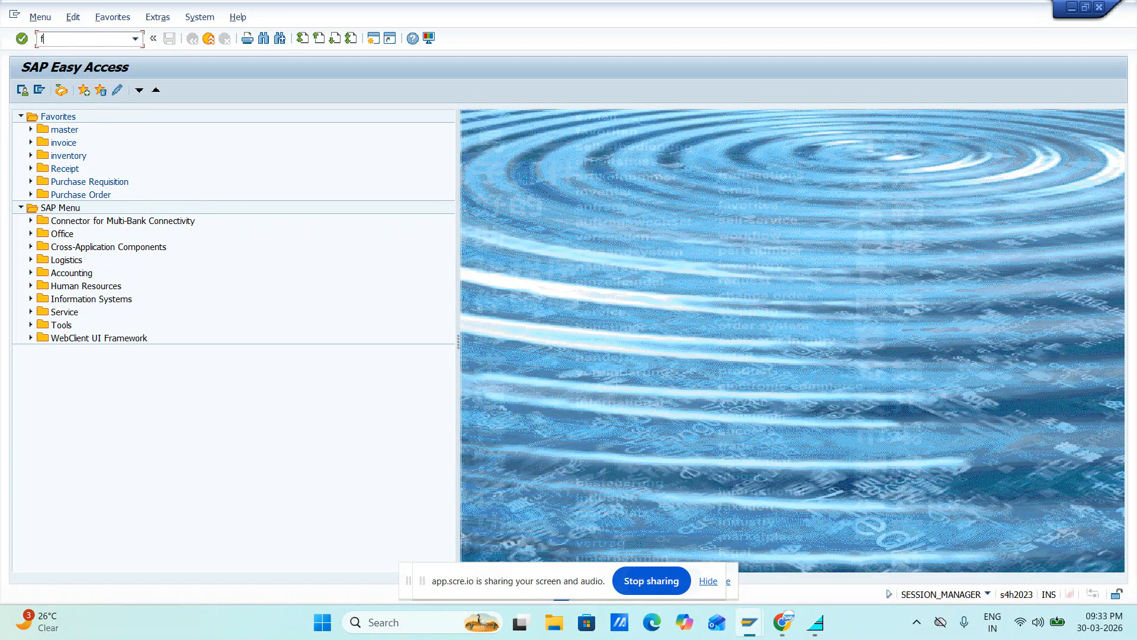
Start transaction F-90 for an asset acquisition with vendor and set the document date to 26.03.2026
type("90")
key("Return")
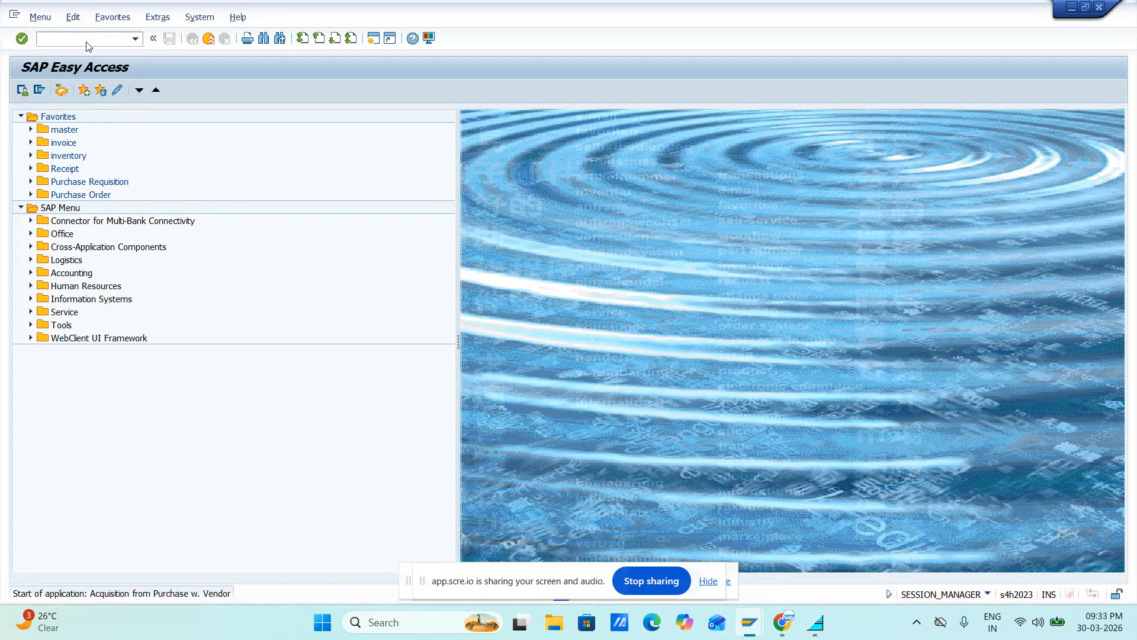
key("Down")
key("Down")
key("Return")
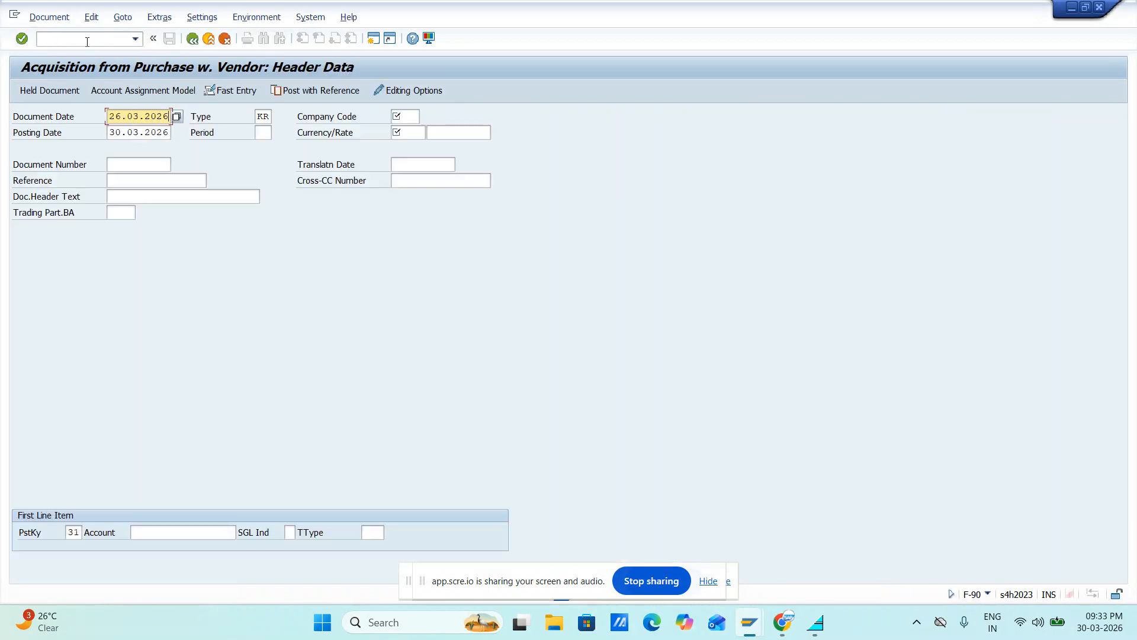
Set the document header's company code to jifl
key("Tab")
key("Tab")
key("Tab")
key("shift+Tab")
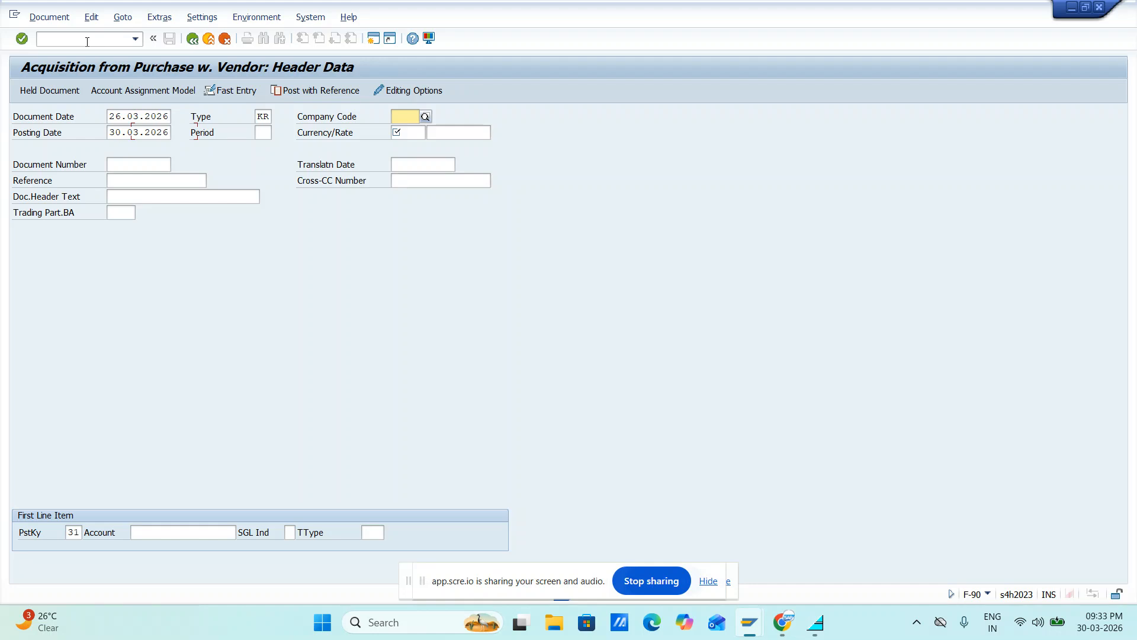
key("Down")
key("Down")
key("Return")
Set the document currency to INR
key("Tab")
key("Tab")
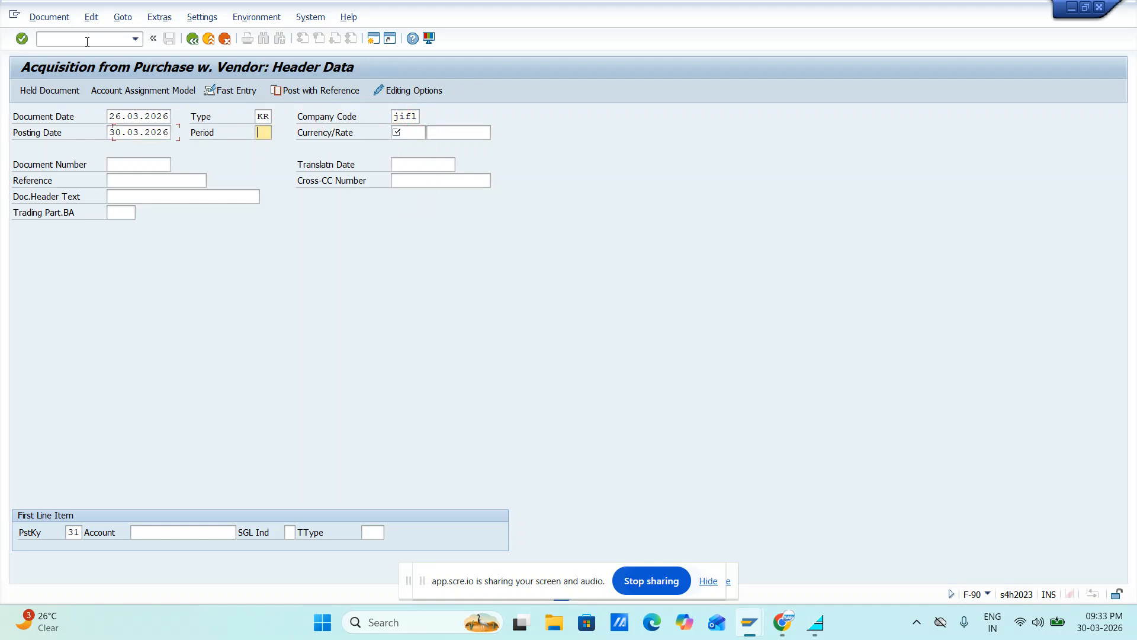
key("Tab")
key("shift+Tab")
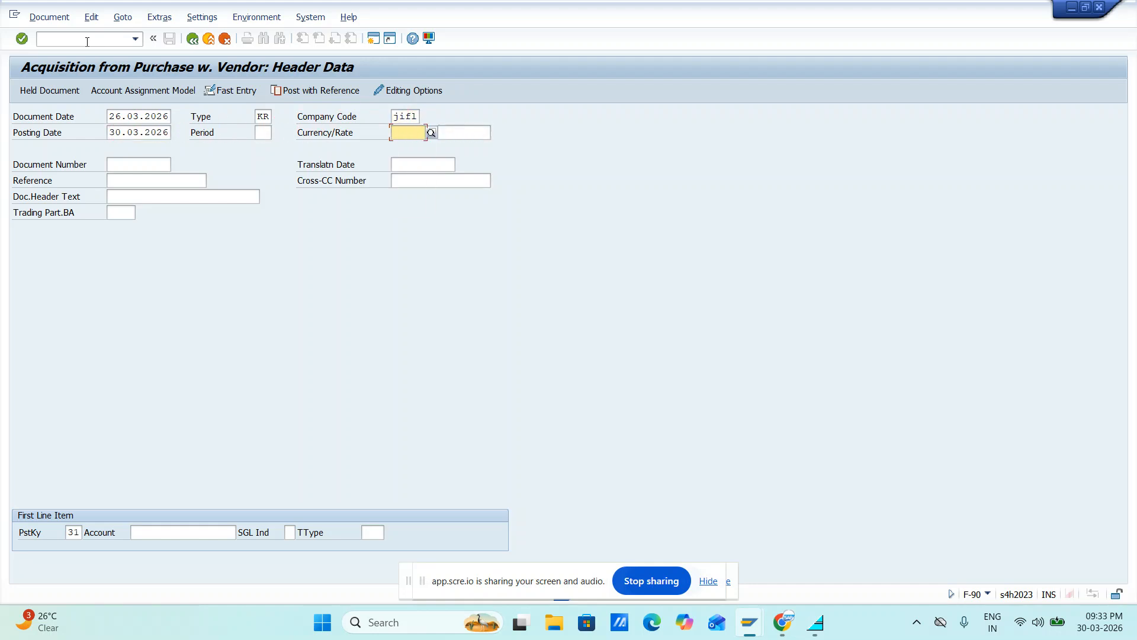
key("Down")
key("Down")
key("Return")
Enter "Asset purches (Land)" as the document header text and proceed to the first line item's account
key("Tab")
key("Tab")
key("Tab")
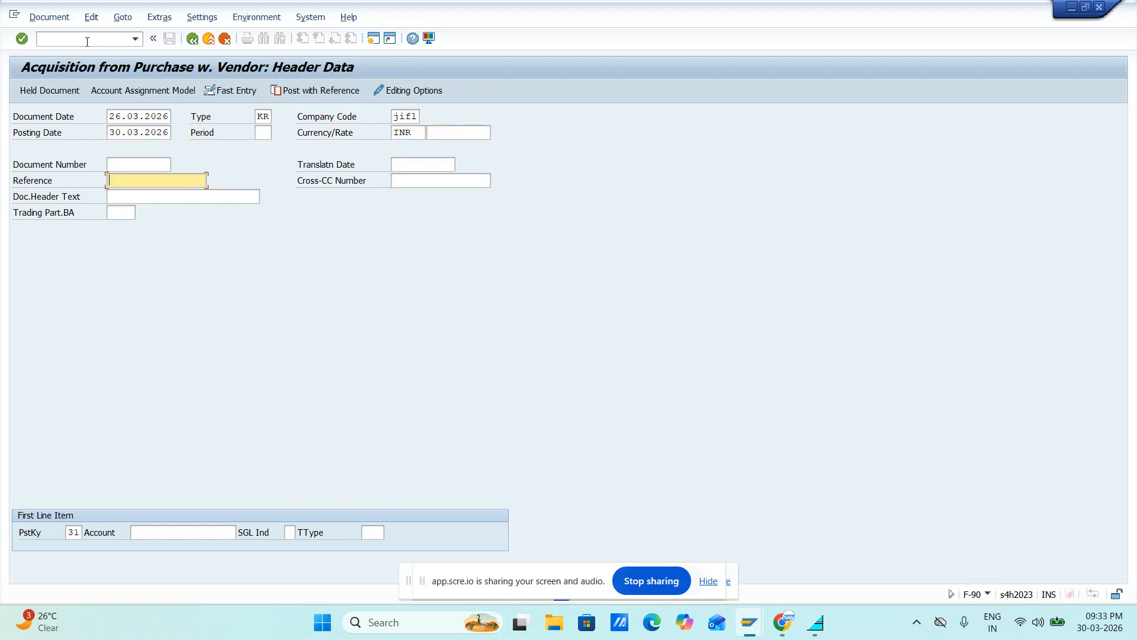
key("Tab")
key("Down")
key("Down")
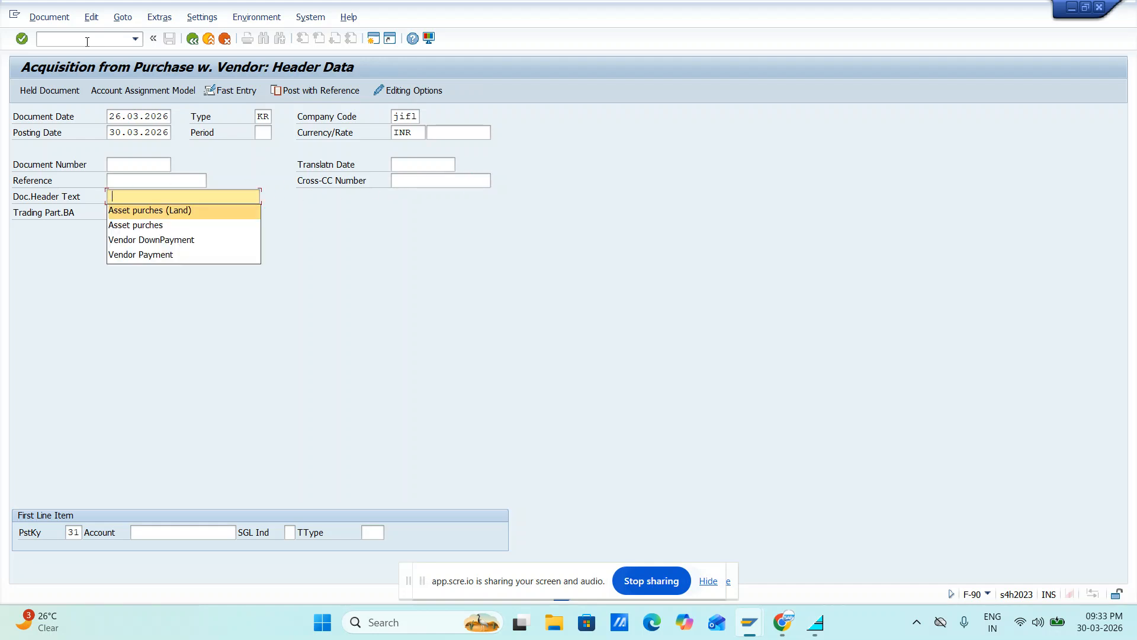
key("Return")
key("Tab")
key("Tab")
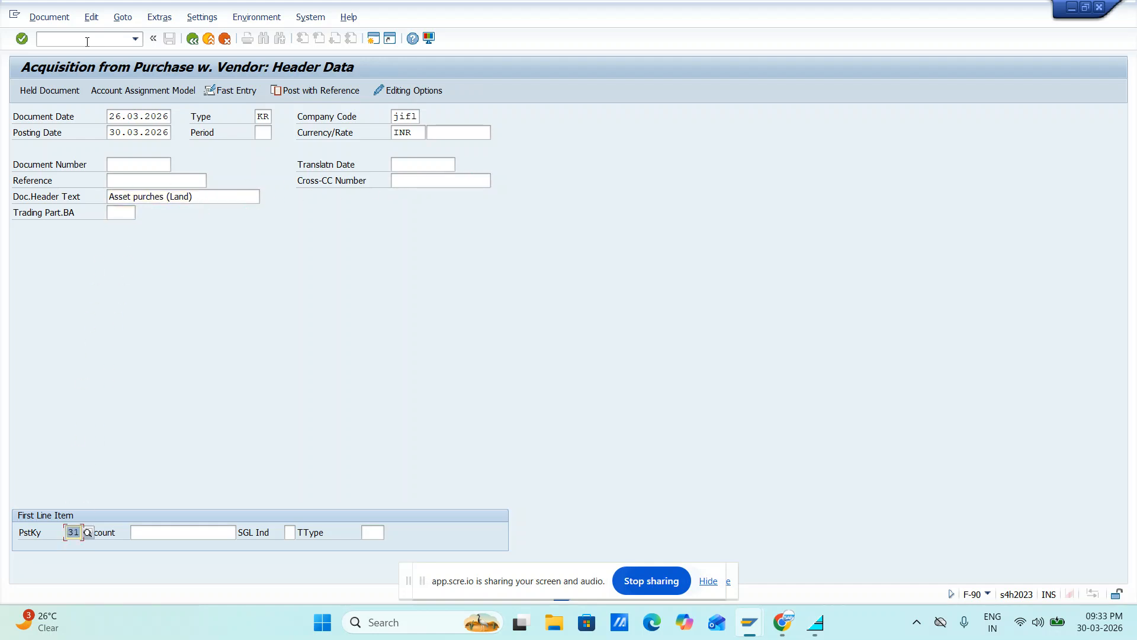
key("Tab")
key("Down")
key("Down")
key("Return")
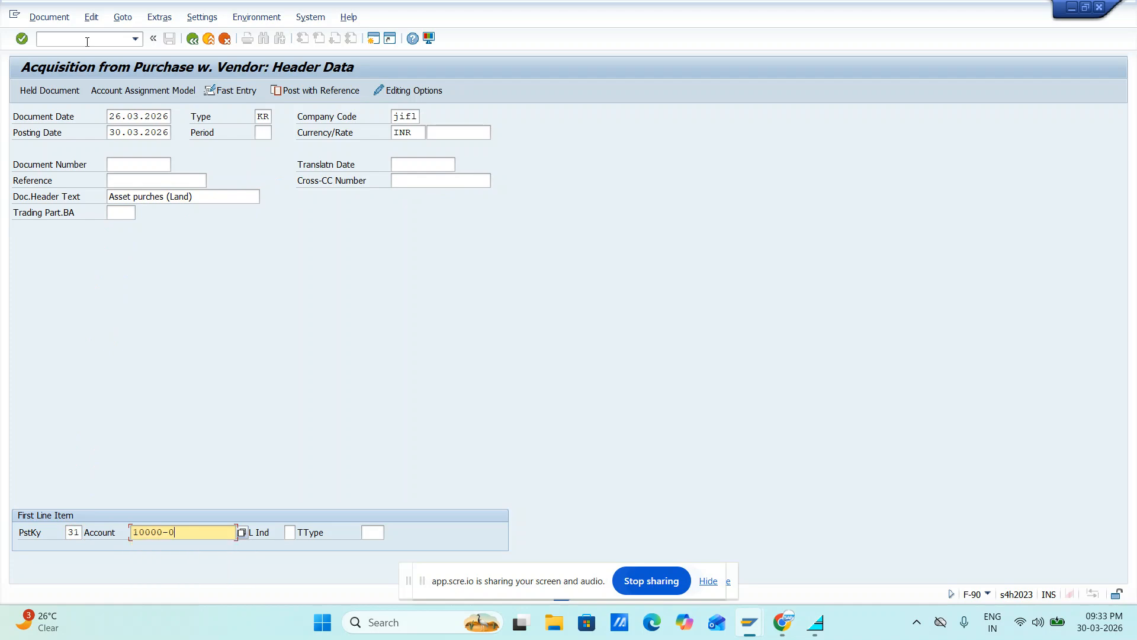
key("Tab")
key("Tab")
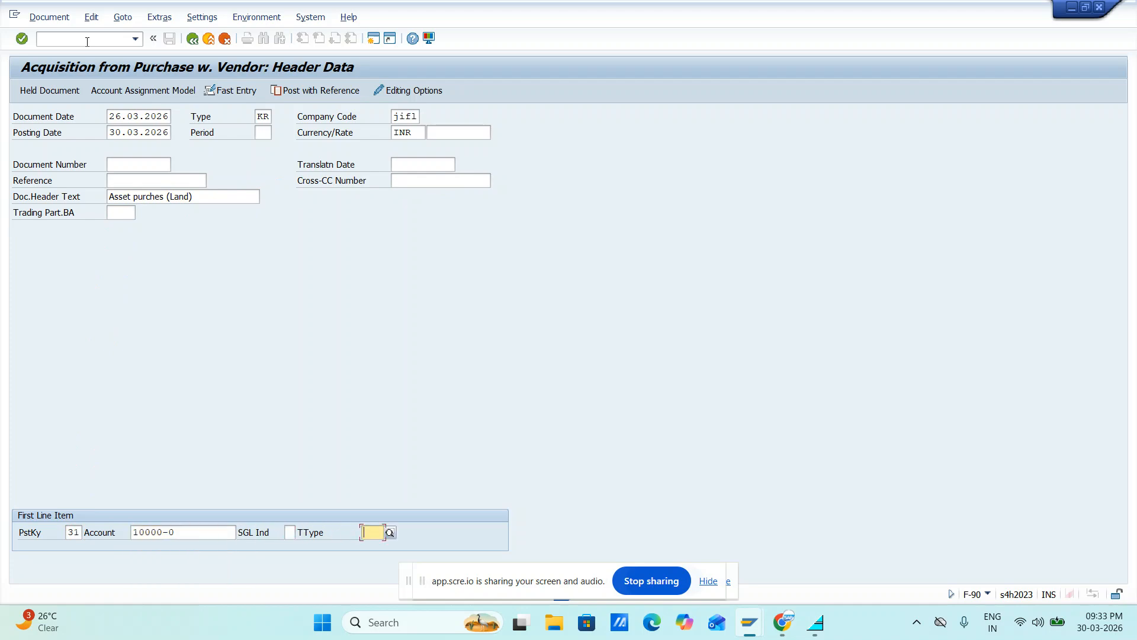
key("shift+Tab")
key("shift+Tab")
key("BackSpace")
Enter the Fedex Logistics vendor account for the first line item with posting key 31 and continue to the vendor item
key("Down")
key("Down")
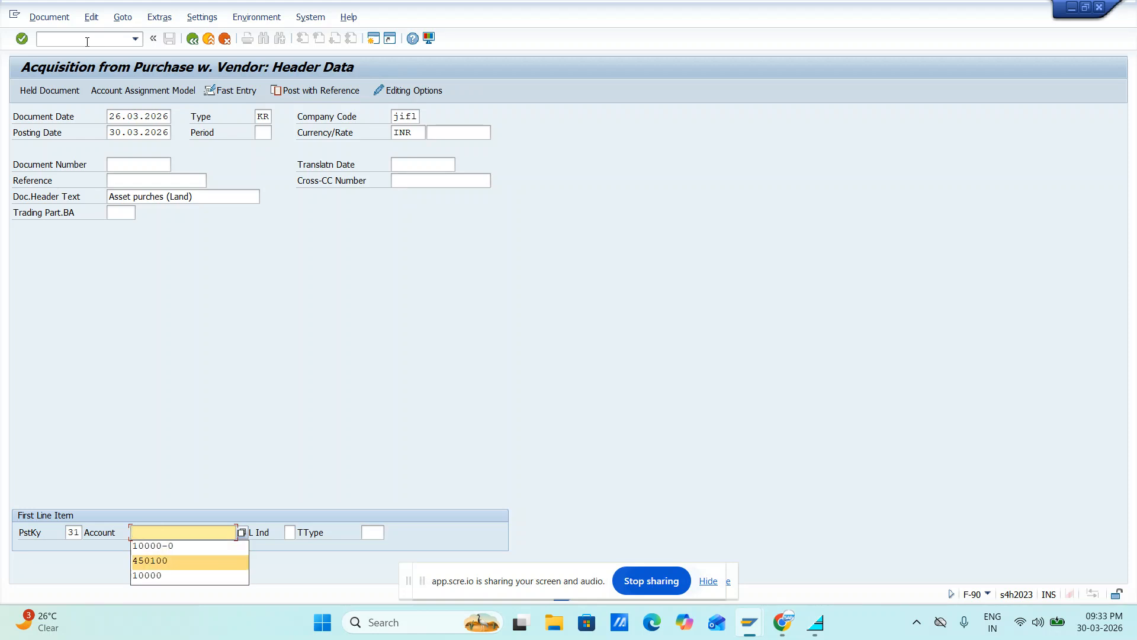
key("Return")
key("Return")
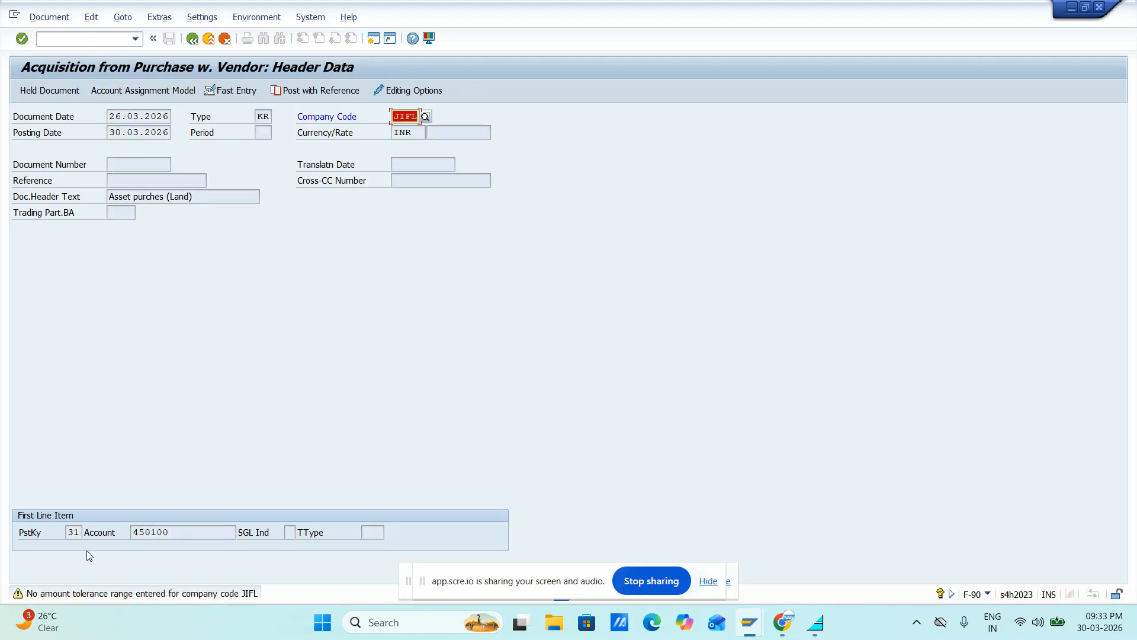
key("Return")
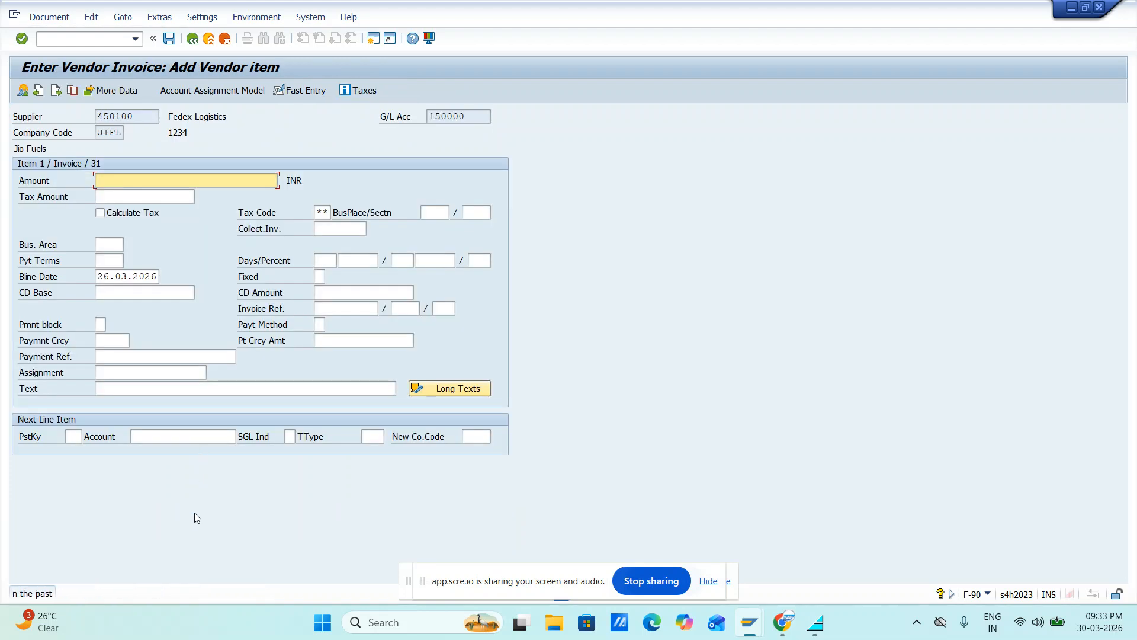
Enter 10000 as the vendor item's amount and "Asset purches (Land)" as its text
type("1")
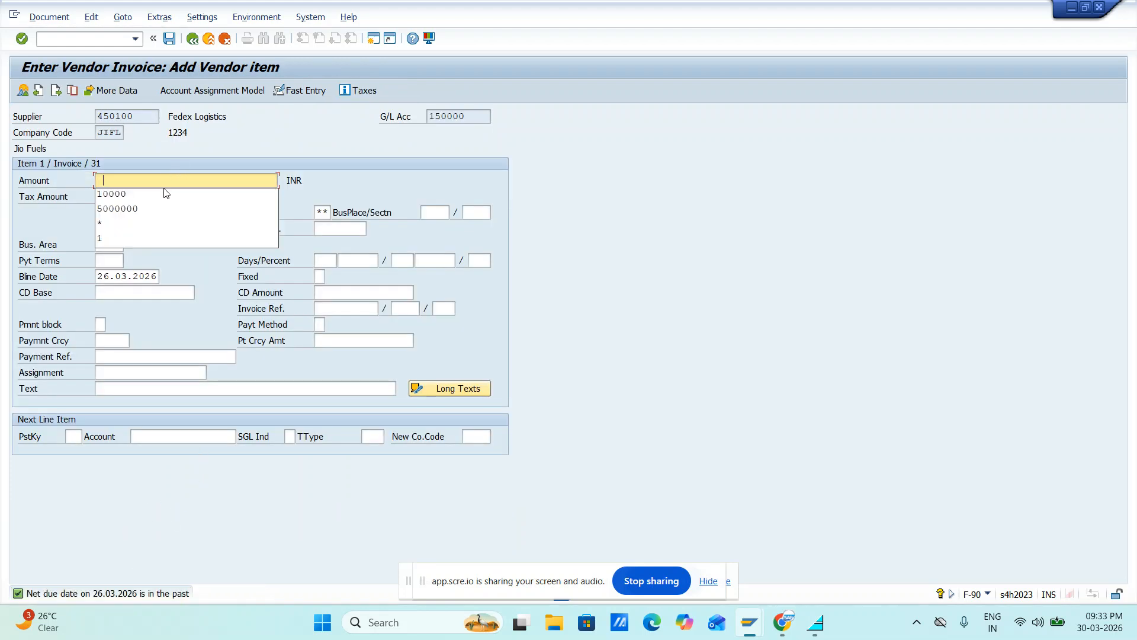
left_click(164, 191)
key("Tab")
key("Tab")
key("Tab")
key("Tab")
key("Tab")
key("Tab")
key("Tab")
key("Tab")
key("Tab")
key("Tab")
key("Tab")
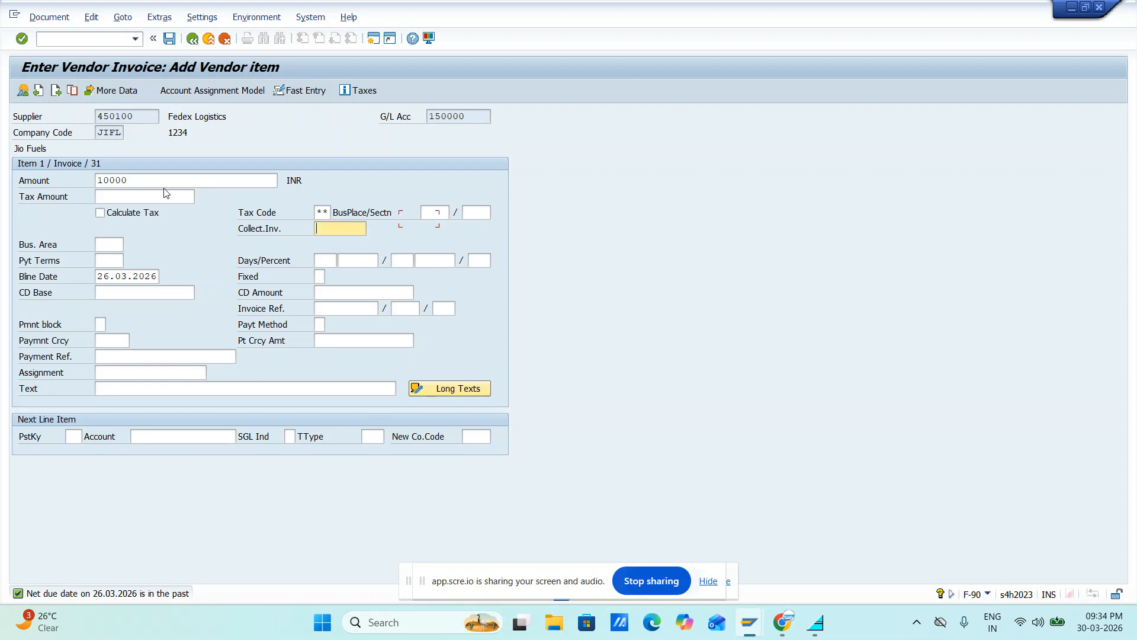
key("Tab")
key("Tab")
key("Tab")
key("Tab")
key("Tab")
key("Tab")
key("Tab")
key("Tab")
key("Tab")
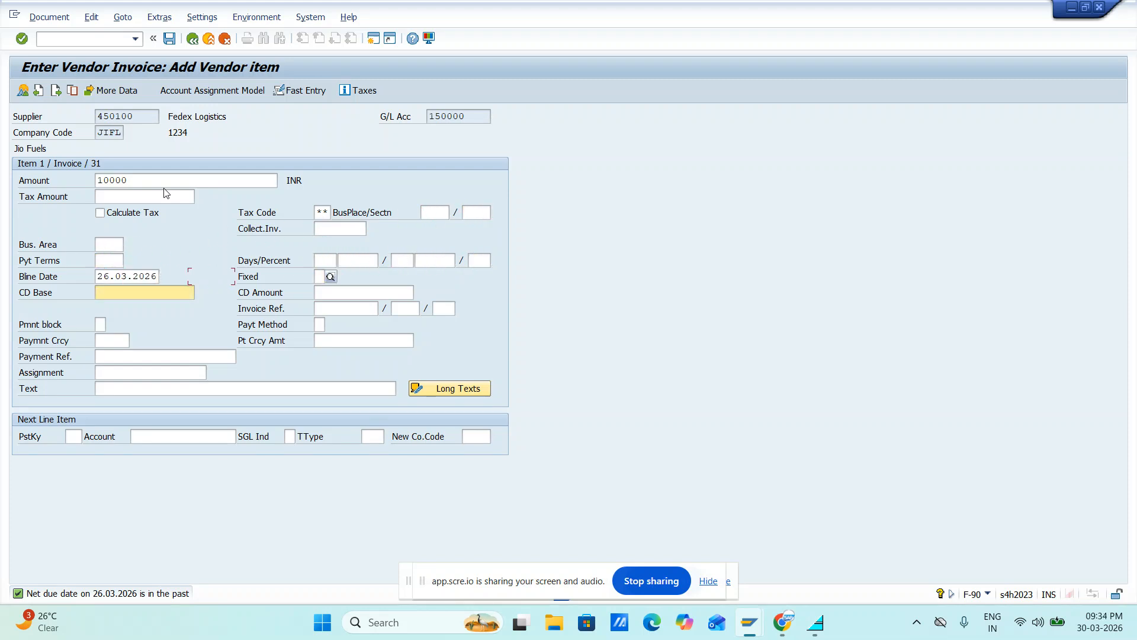
key("Tab")
key("Tab")
key("Tab")
key("Tab")
key("Tab")
key("Tab")
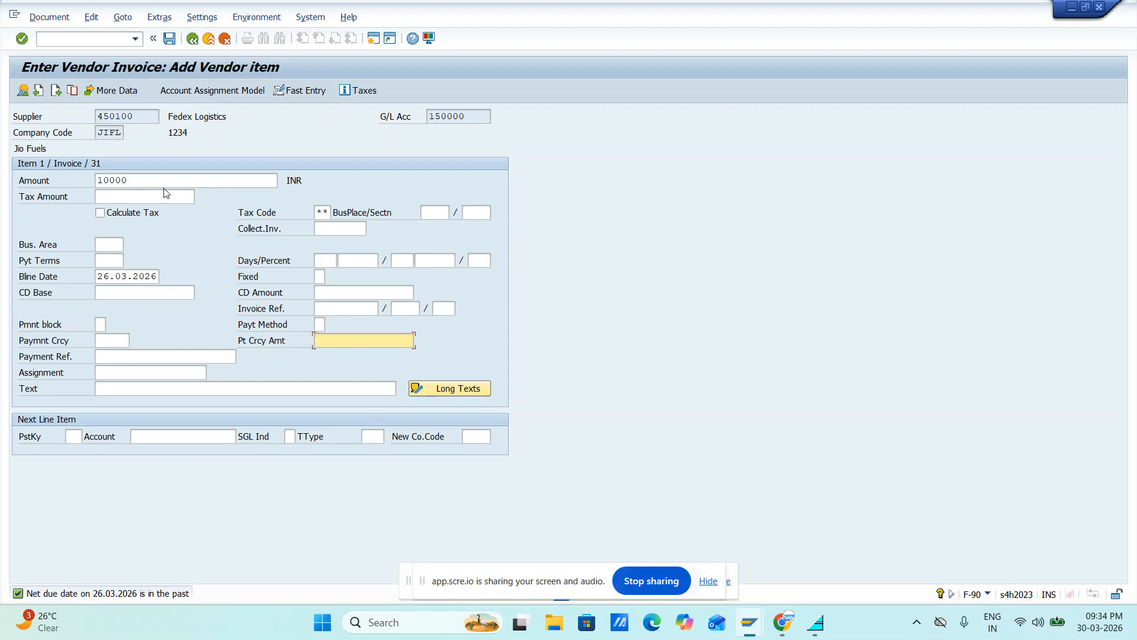
key("BackSpace")
key("Down")
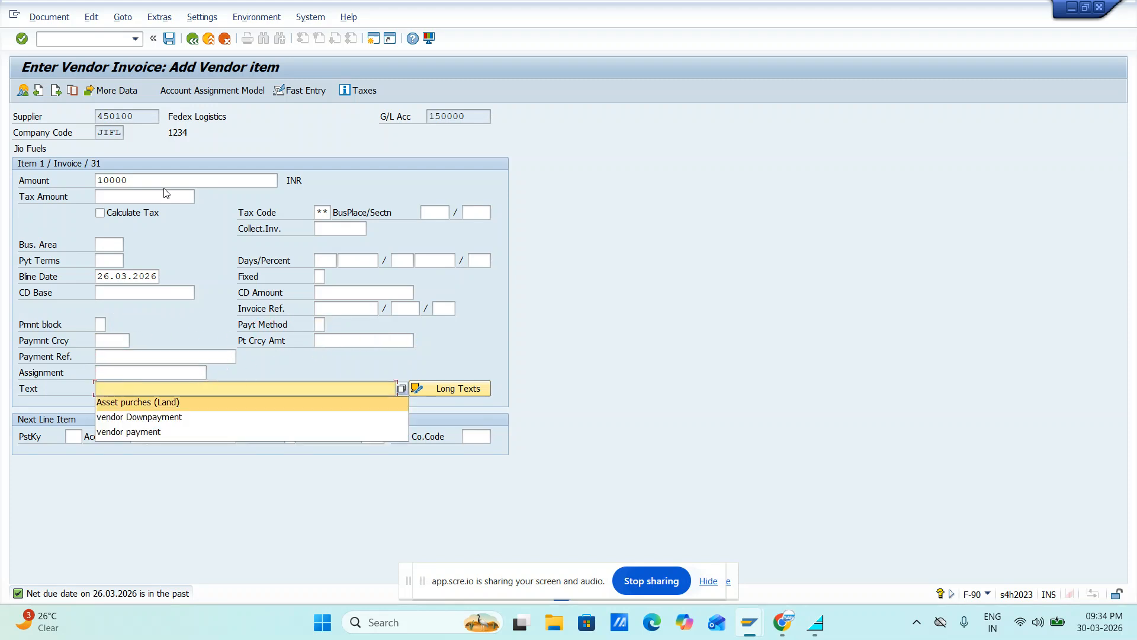
key("Return")
Set the next line item's posting key to 70
key("Tab")
key("BackSpace")
key("Down")
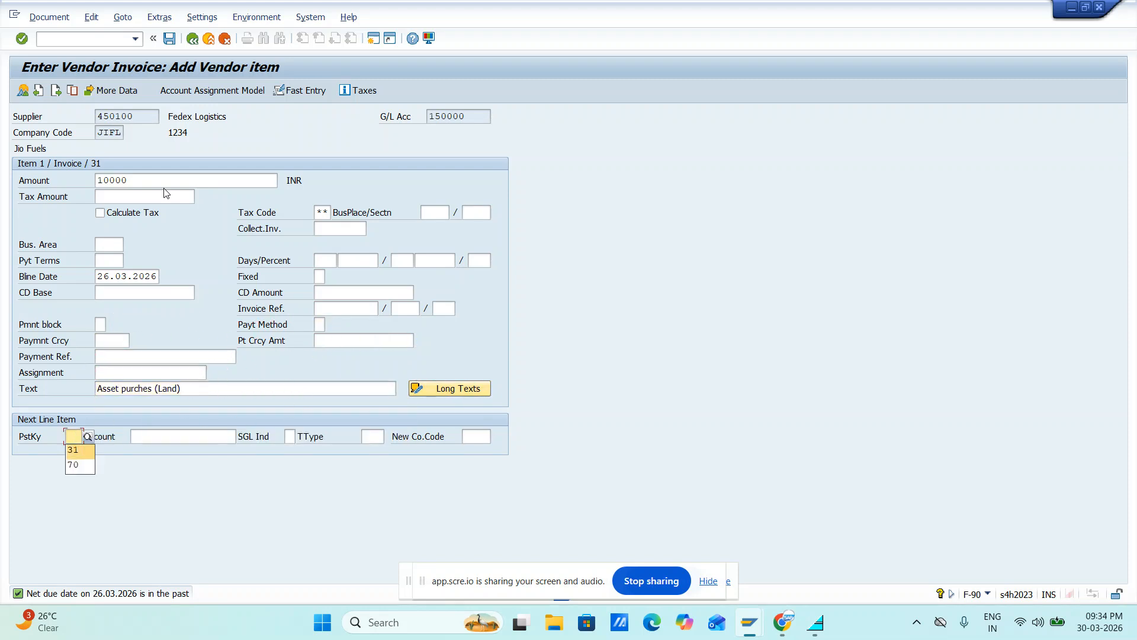
key("Return")
key("Tab")
key("BackSpace")
key("Return")
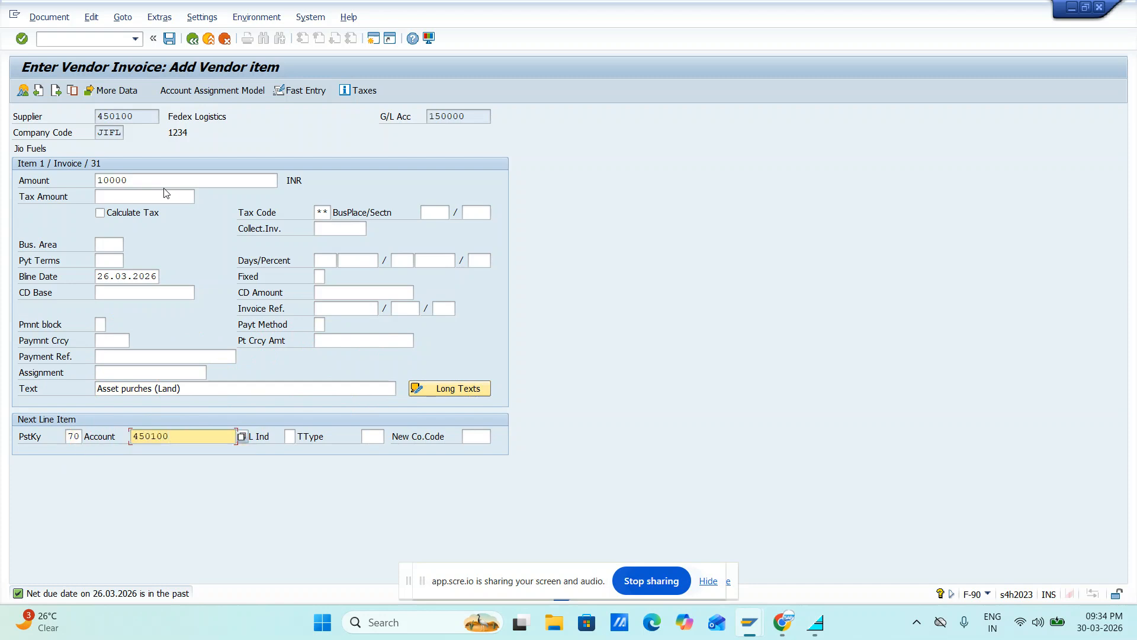
key("BackSpace")
key("BackSpace")
key("BackSpace")
key("BackSpace")
key("BackSpace")
key("BackSpace")
Assign asset 10000-0 and transaction type 100 to the next line item, and submit the vendor item
key("Down")
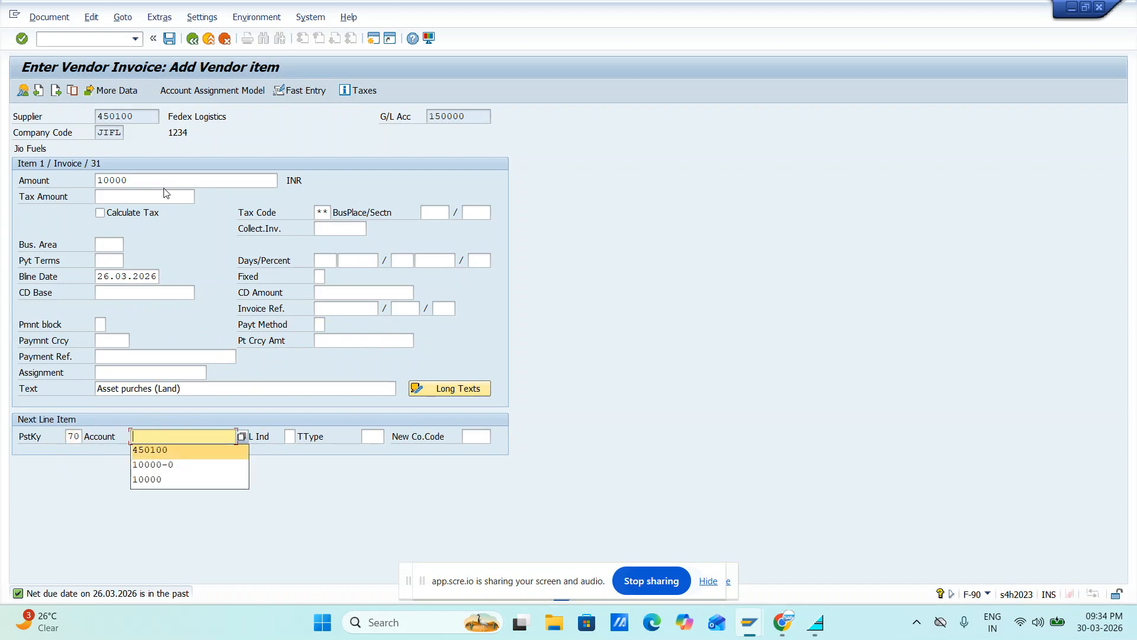
key("Down")
key("Return")
key("Tab")
key("Tab")
key("Down")
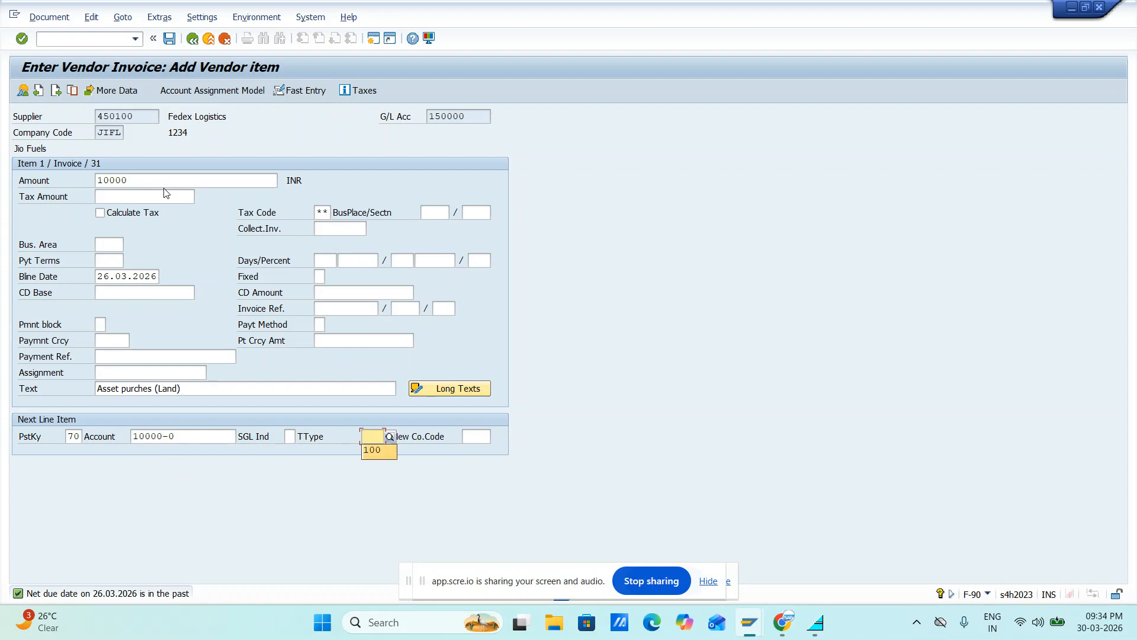
key("Return")
key("Return")
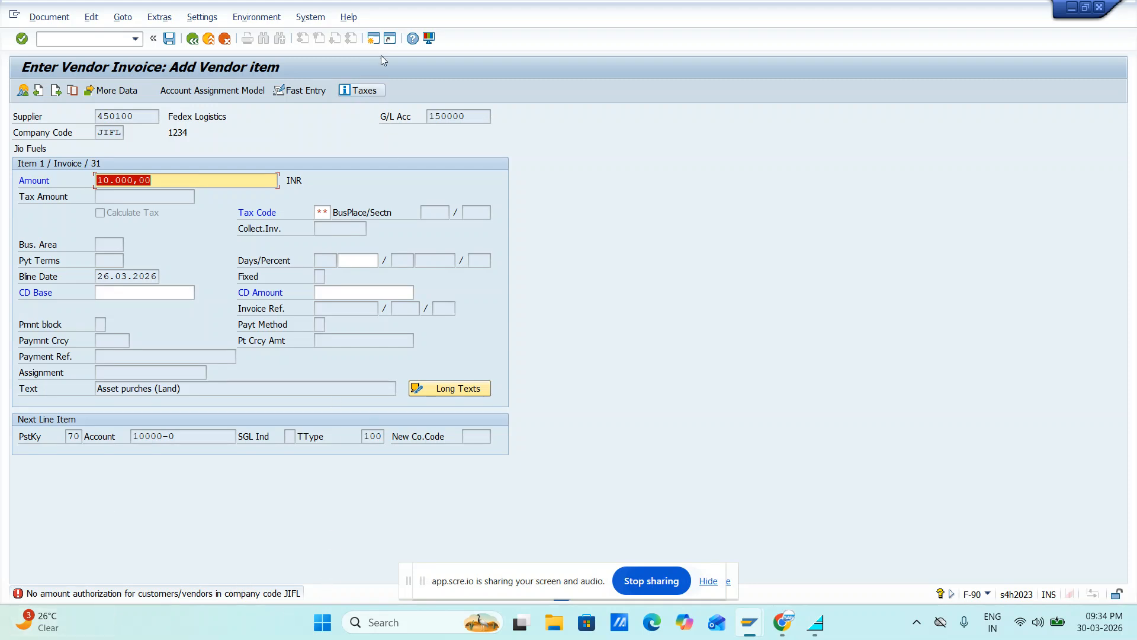
Open an additional SAP session while keeping the vendor invoice entry open
left_click(373, 39)
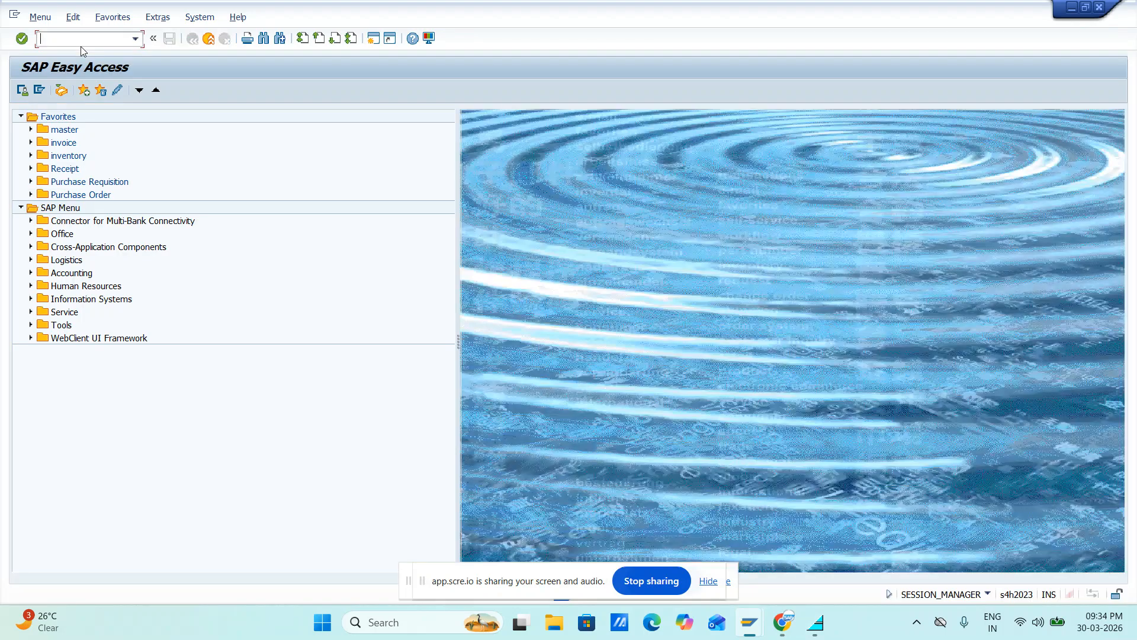
type("oba1")
key("Return")
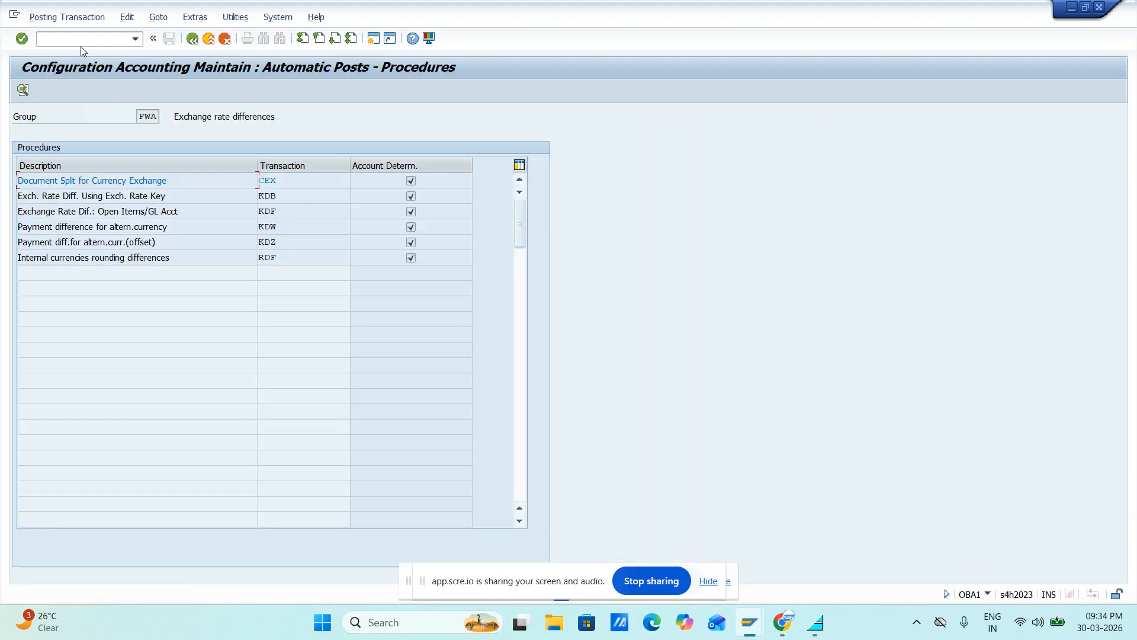
left_click(192, 38)
Start transaction OBA3 to maintain the customer/vendor tolerances
type("o")
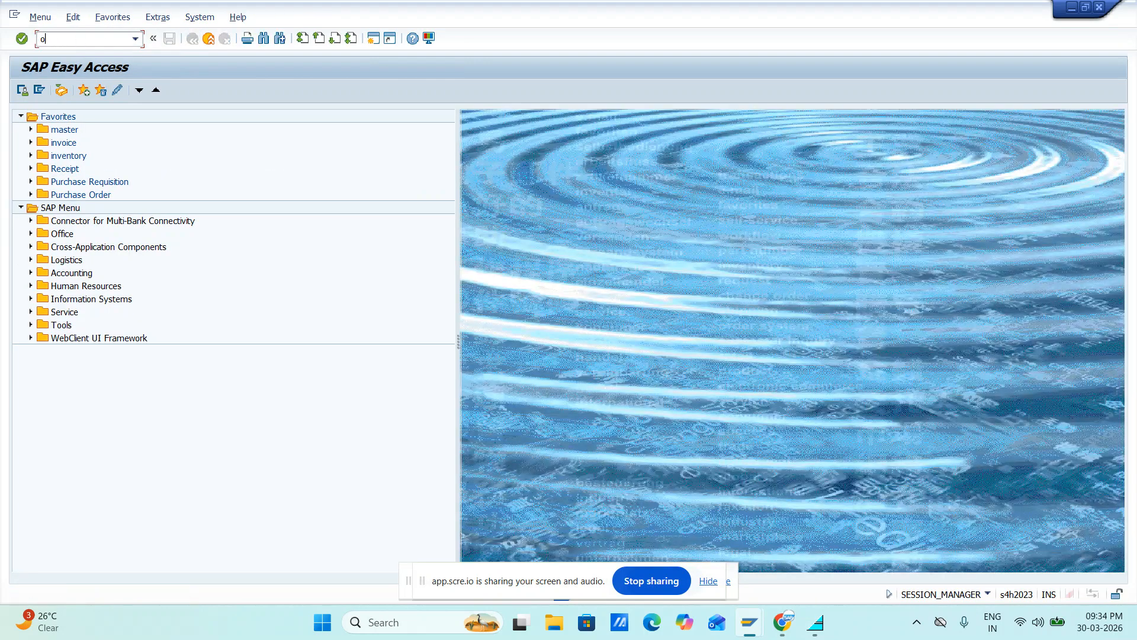
type("ba3")
key("Return")
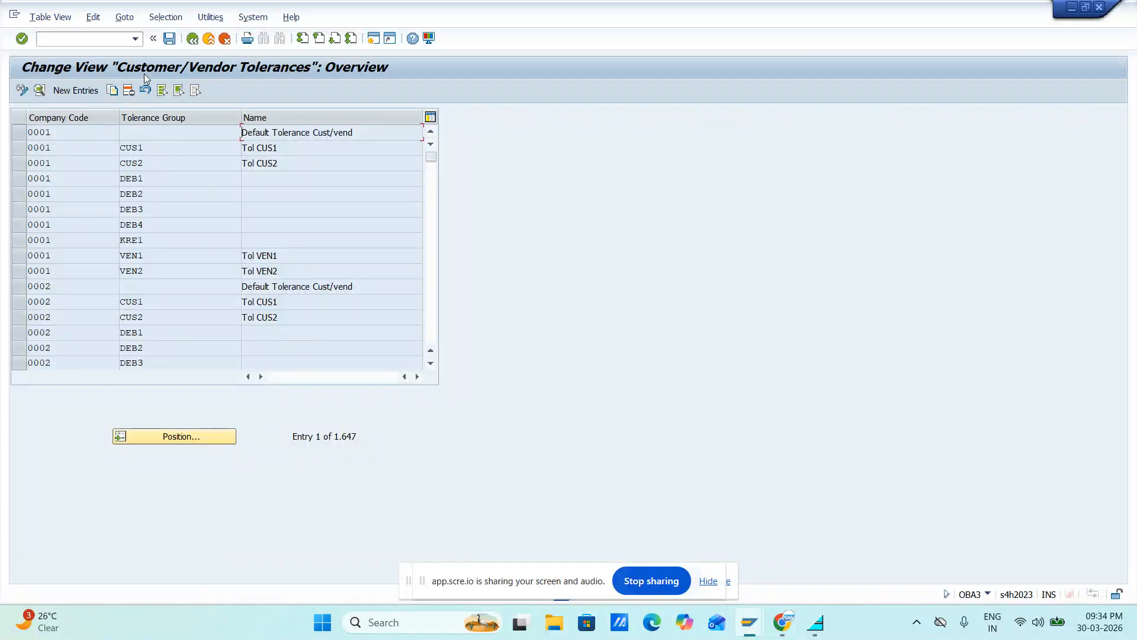
Position the tolerance list at company code JIFL and open the details of its JIVN tolerance group
left_click(155, 436)
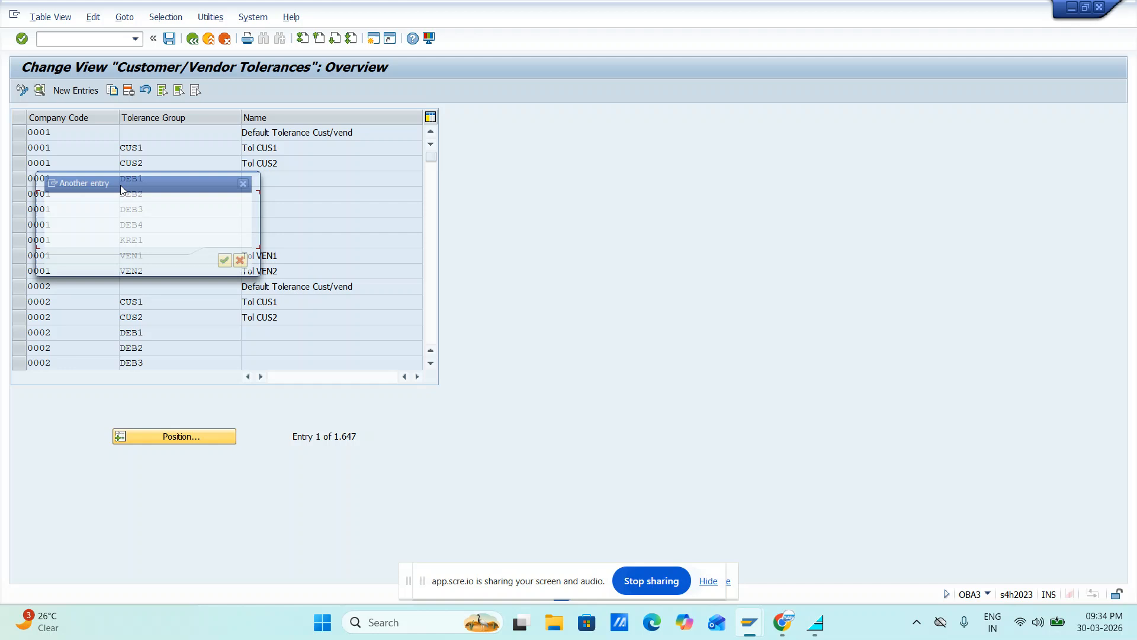
type("JIFL")
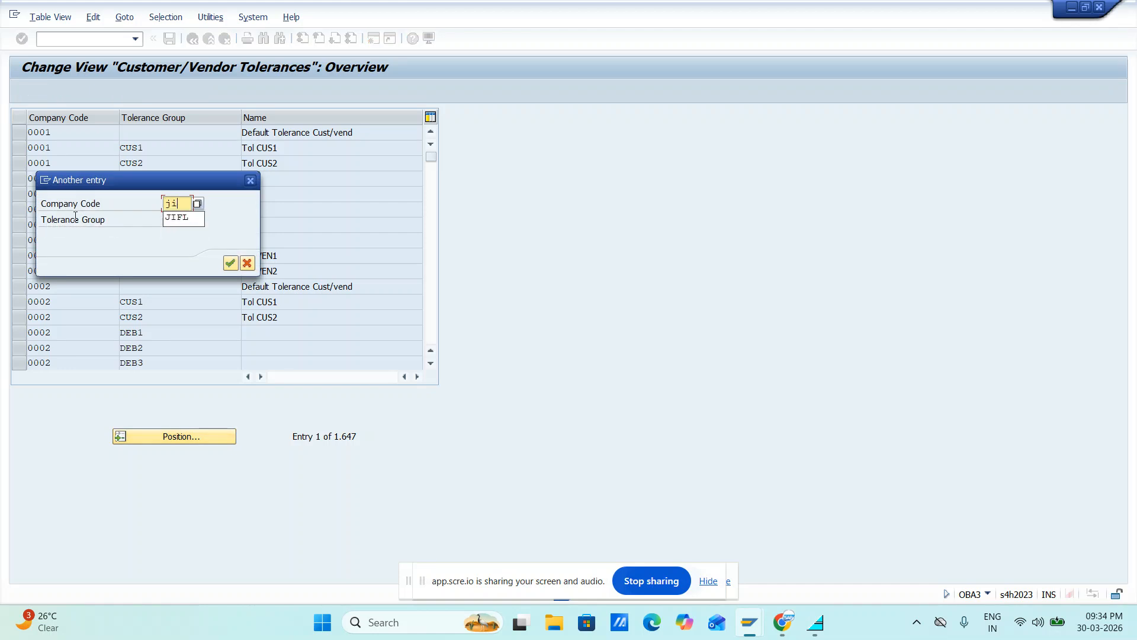
key("Return")
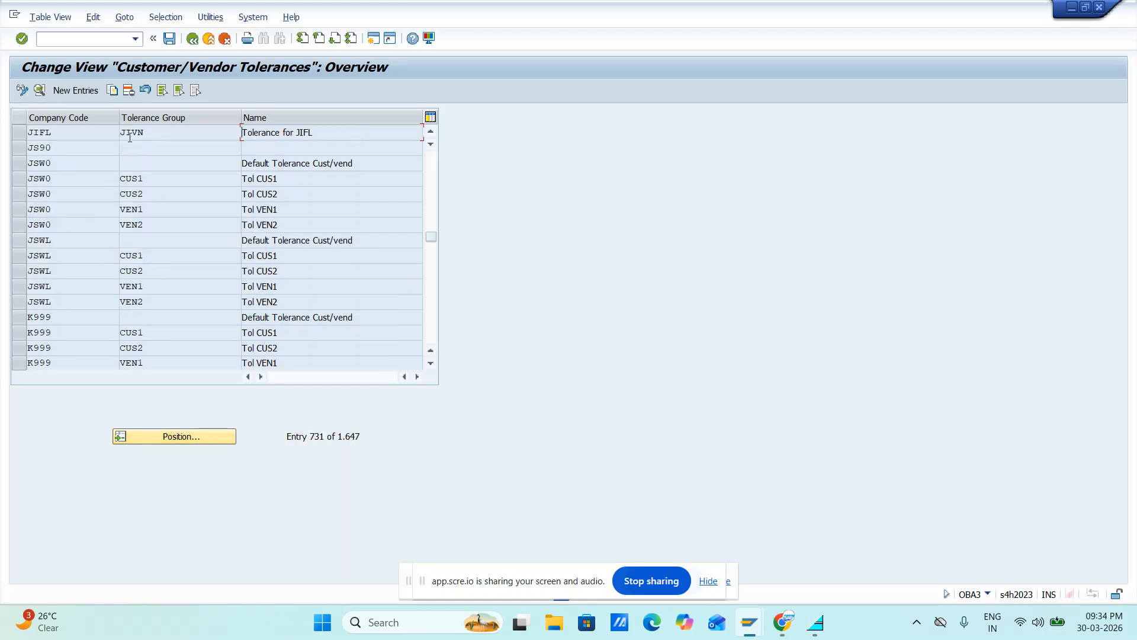
left_click(18, 131)
left_click(39, 91)
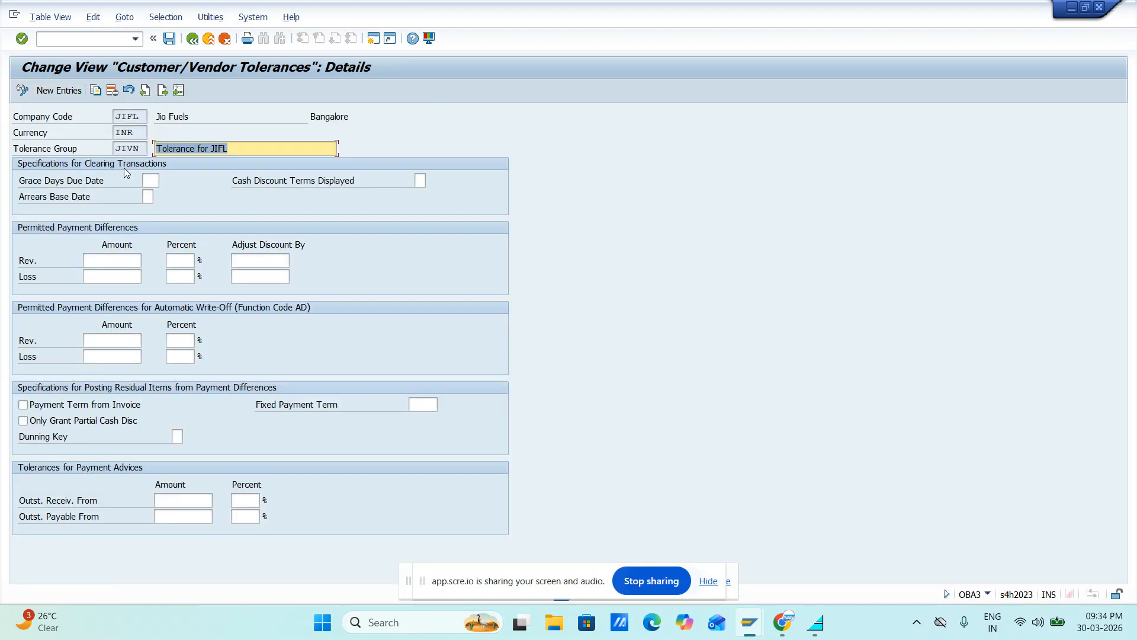
Leave the customer/vendor tolerance views and start transaction OB57 to assign users to tolerance groups
left_click(192, 39)
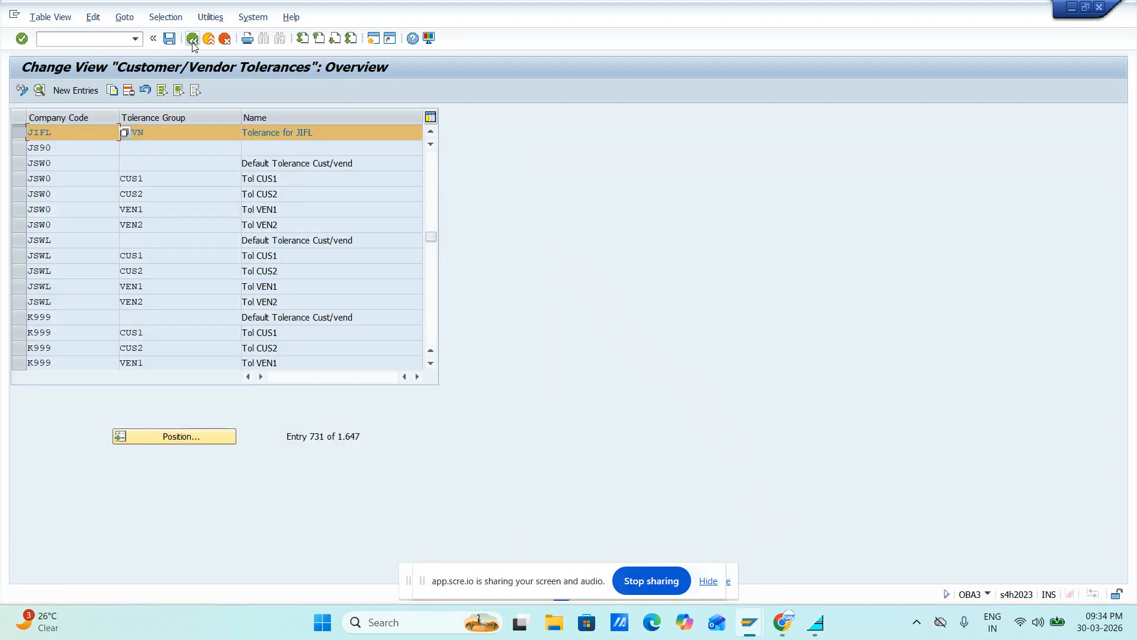
left_click(192, 39)
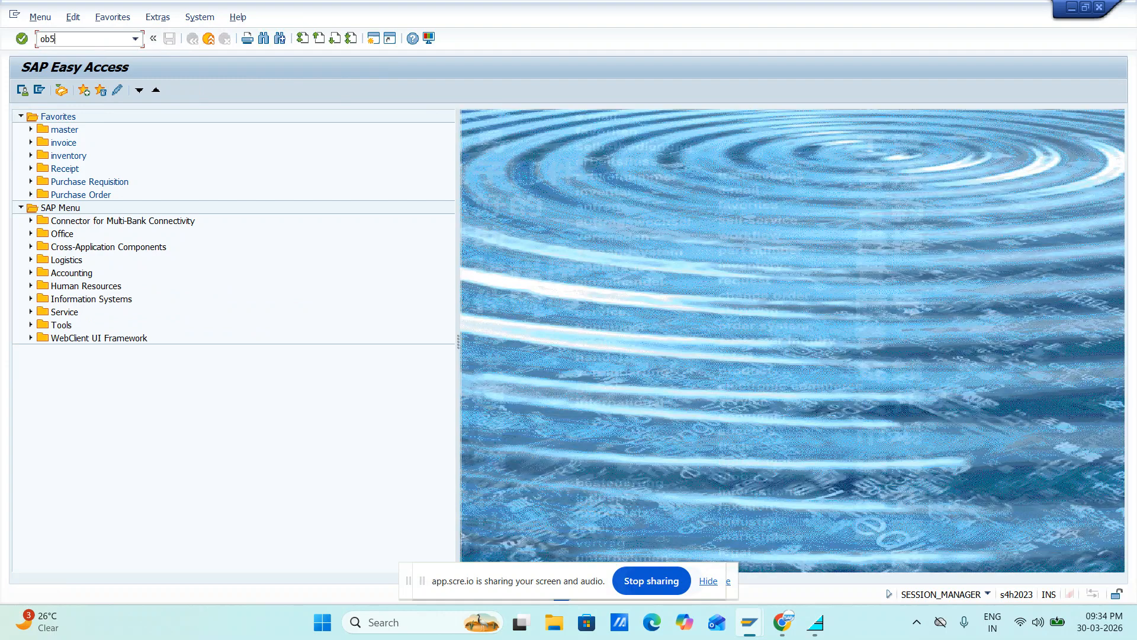
type("7")
key("Return")
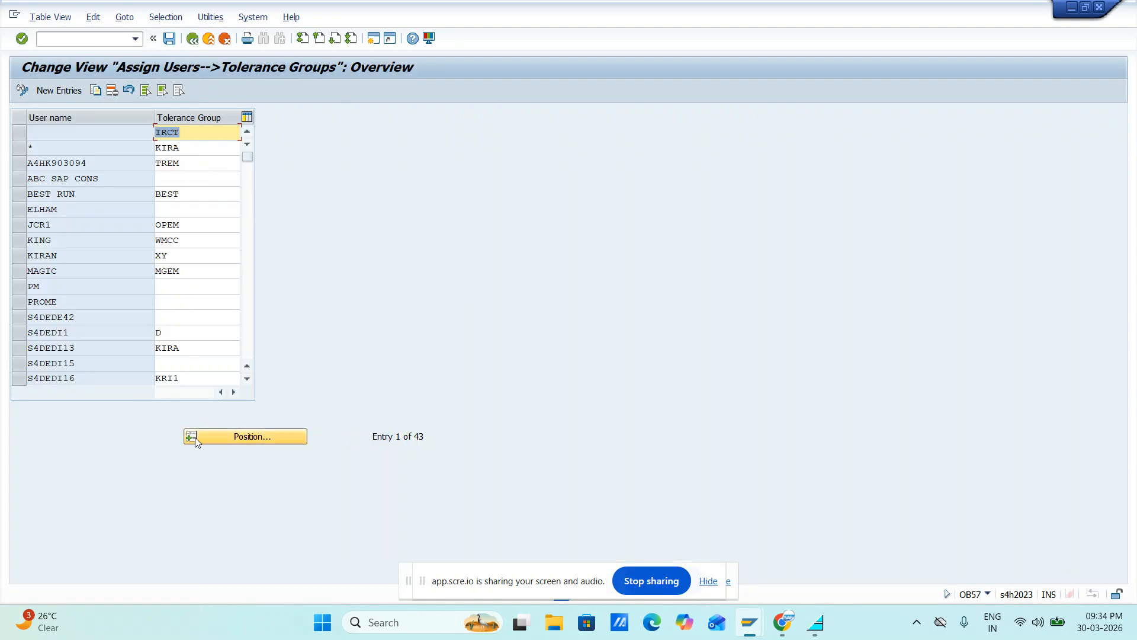
Position the user assignment list at user name S4DEDI5
left_click(240, 437)
left_click(196, 204)
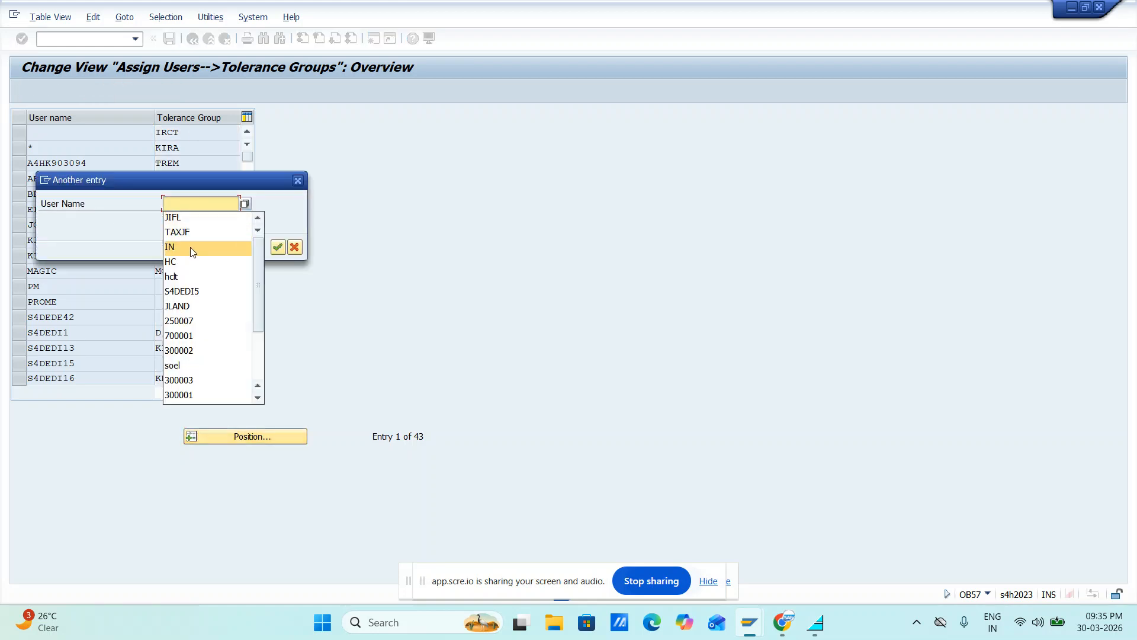
left_click(182, 293)
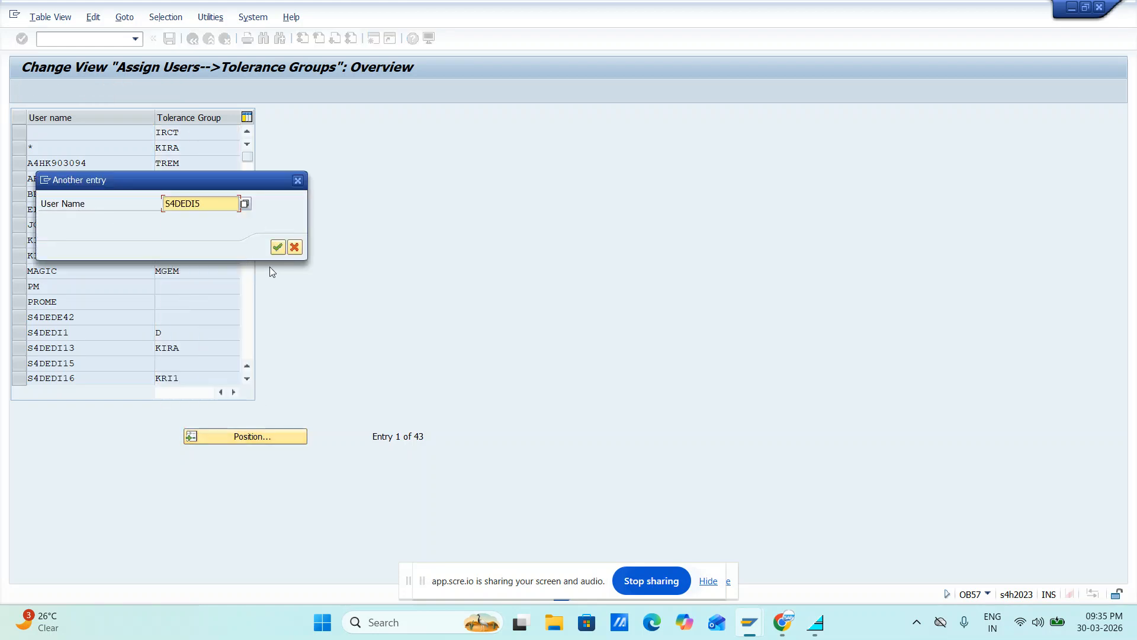
left_click(277, 247)
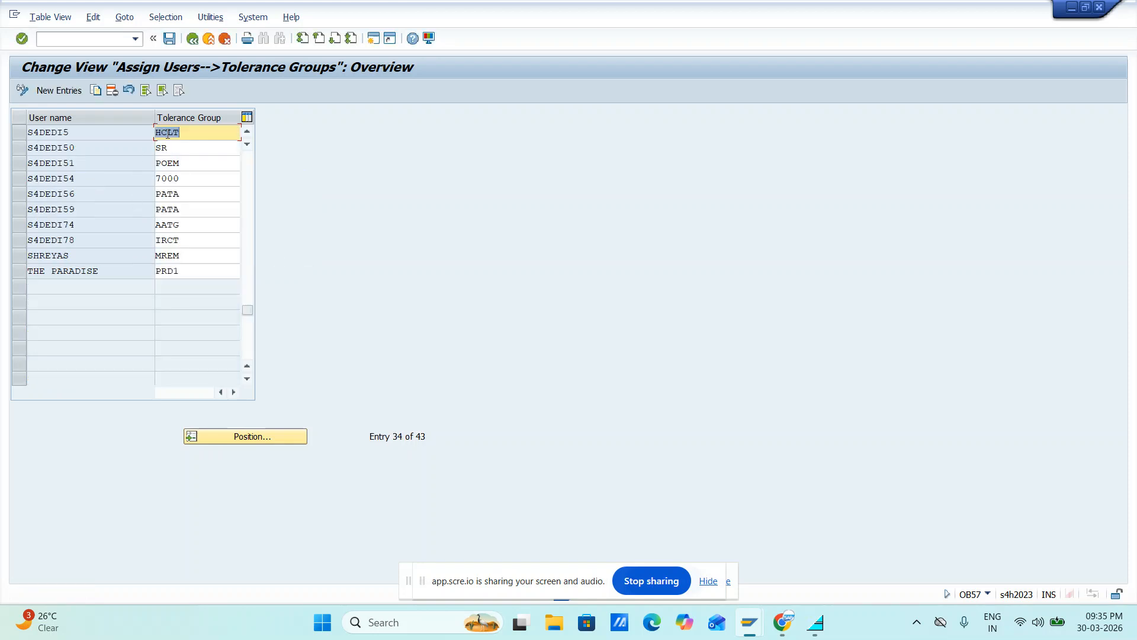
Replace the tolerance group assigned to user S4DEDI5 with JIEM
key("Delete")
left_click(193, 137)
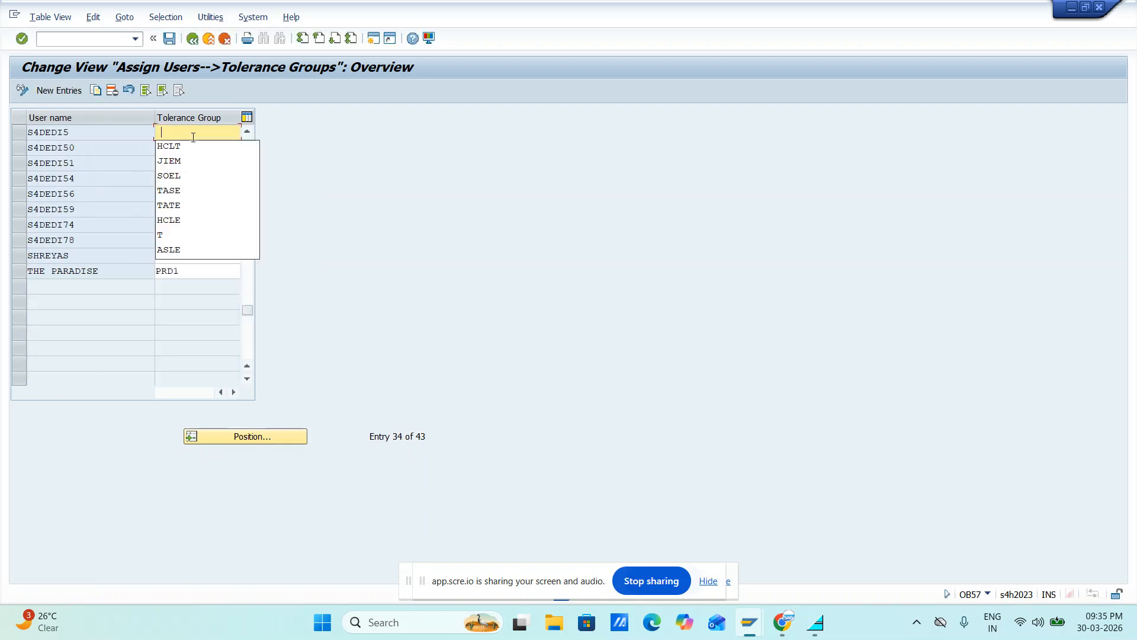
key("Down")
key("Down")
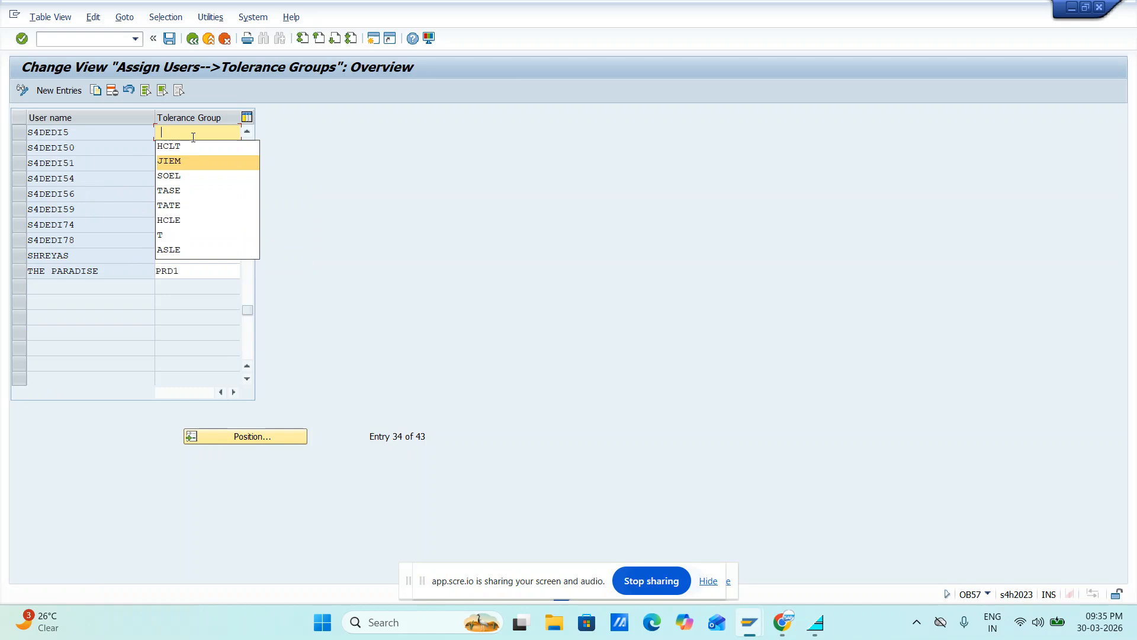
key("Return")
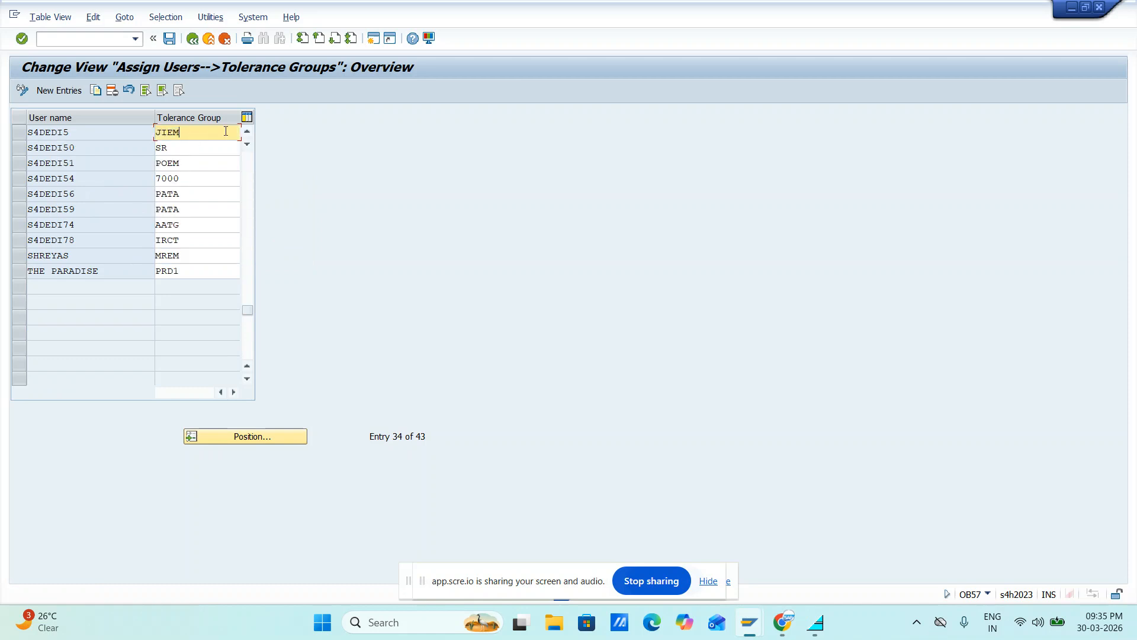
Switch to Chrome and open the spreadsheet SAP FICO Feb 2026 09 PM to 10 PM.xlsx from Google Drive
key("alt+Tab")
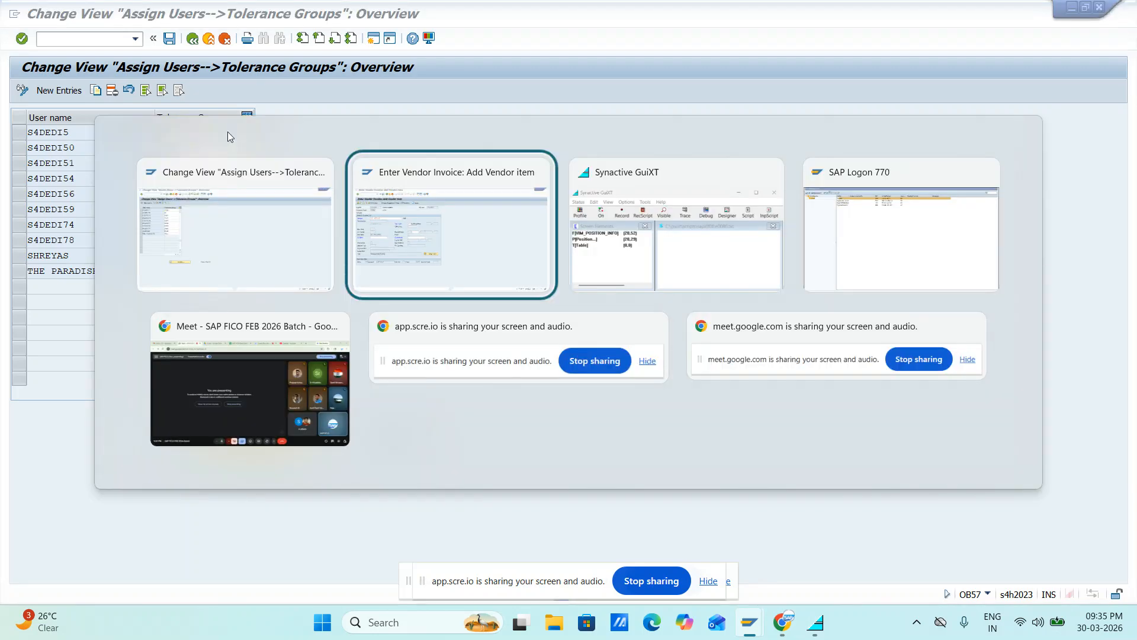
key("alt+Tab")
key("alt+Tab")
key("alt+Tab")
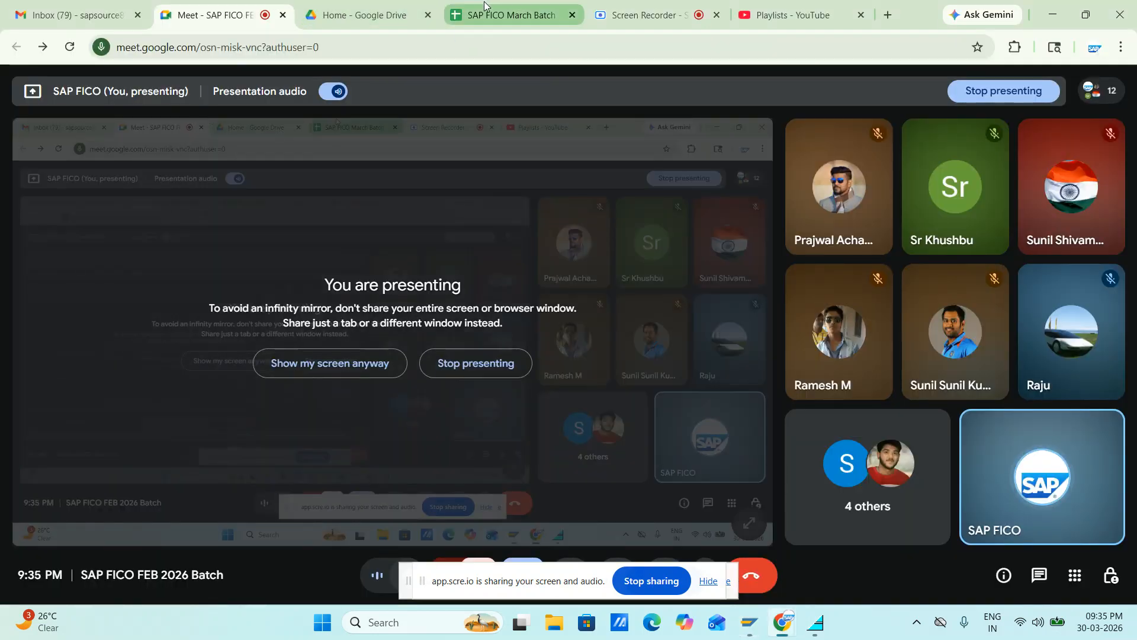
left_click(490, 16)
scroll(378, 314, "up", 12)
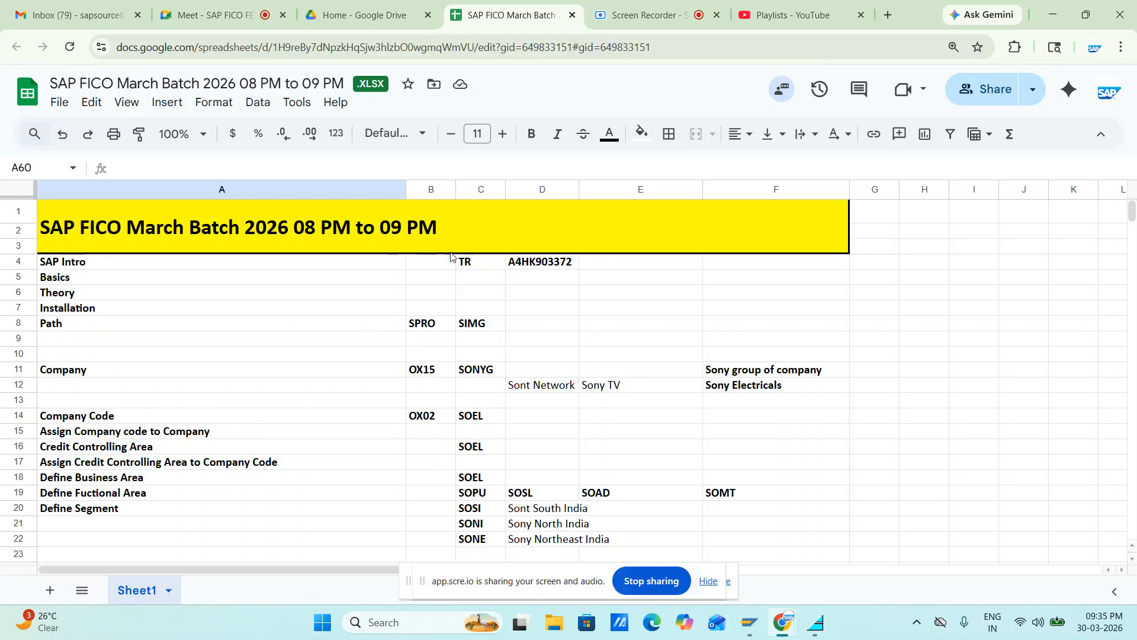
left_click(325, 23)
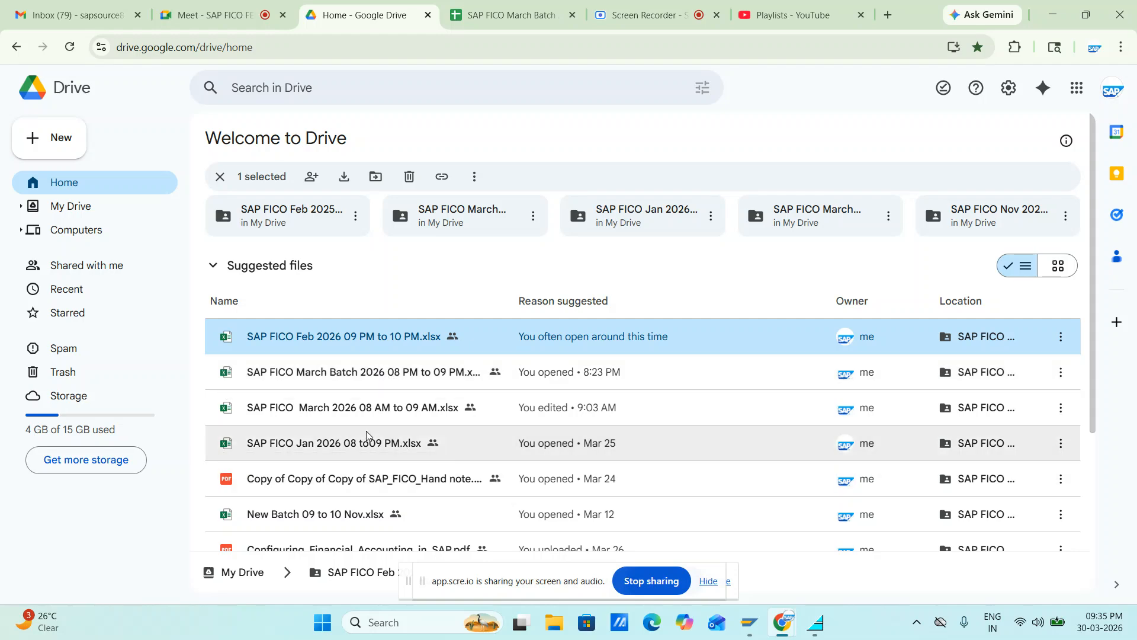
scroll(376, 409, "down", 2)
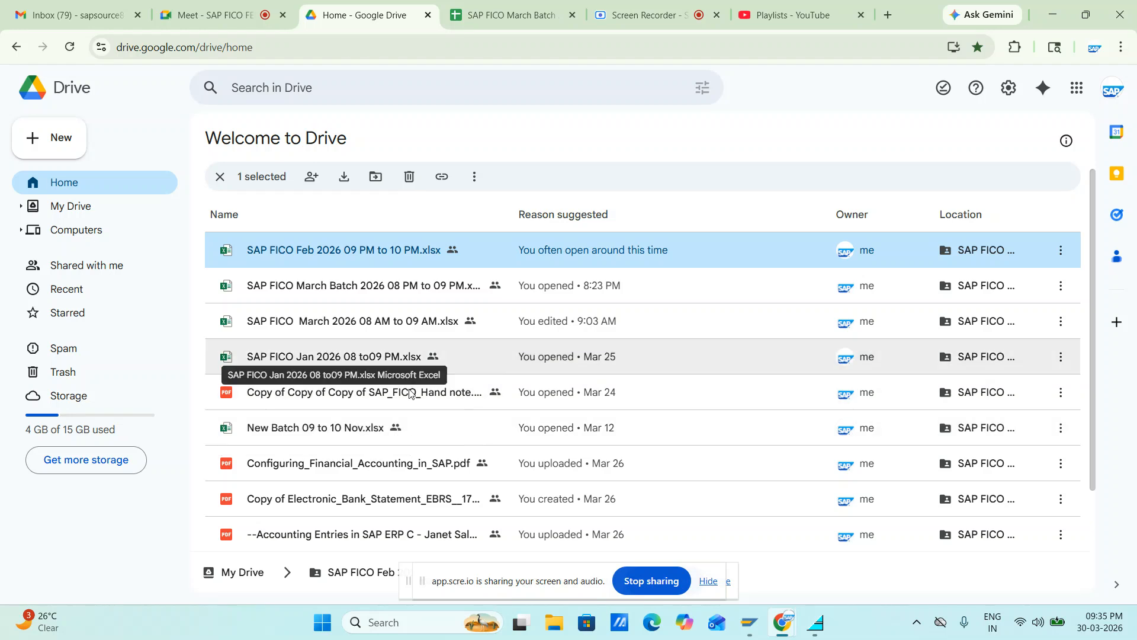
double_click(353, 248)
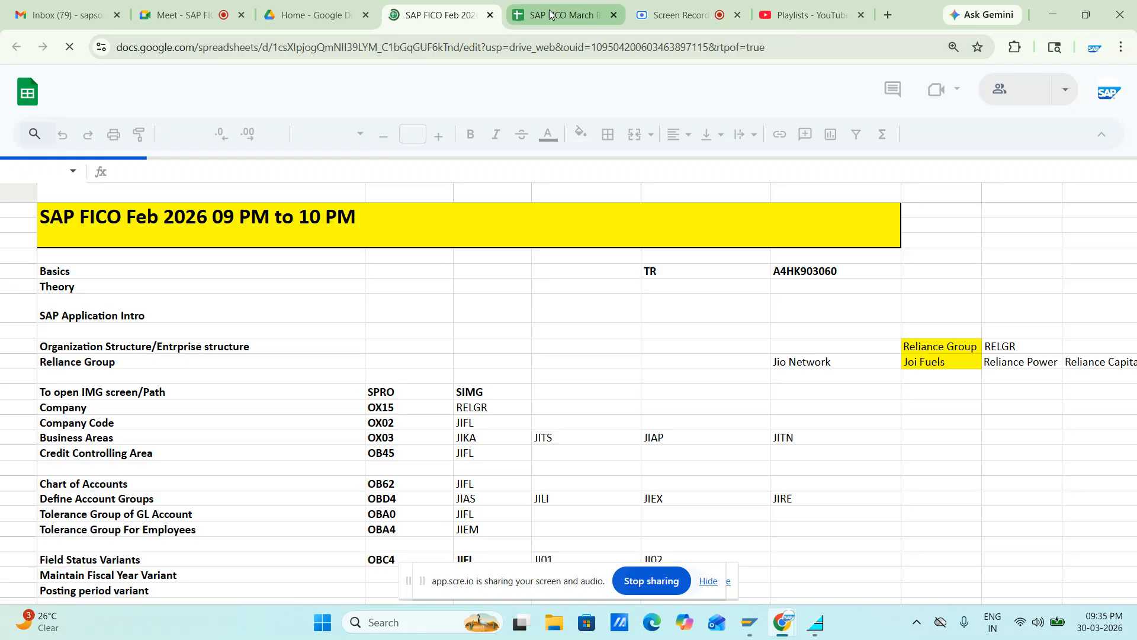
Look through the Feb 2026 batch sheet for the employee tolerance group and the transport request of the JIFL configuration
left_click(550, 13)
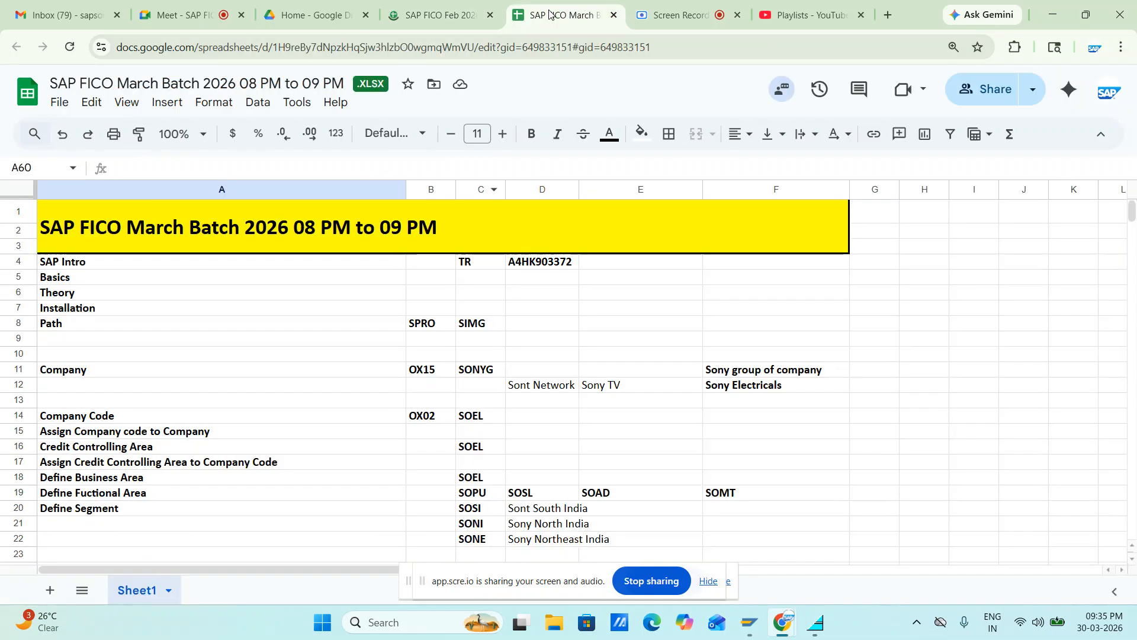
left_click(438, 14)
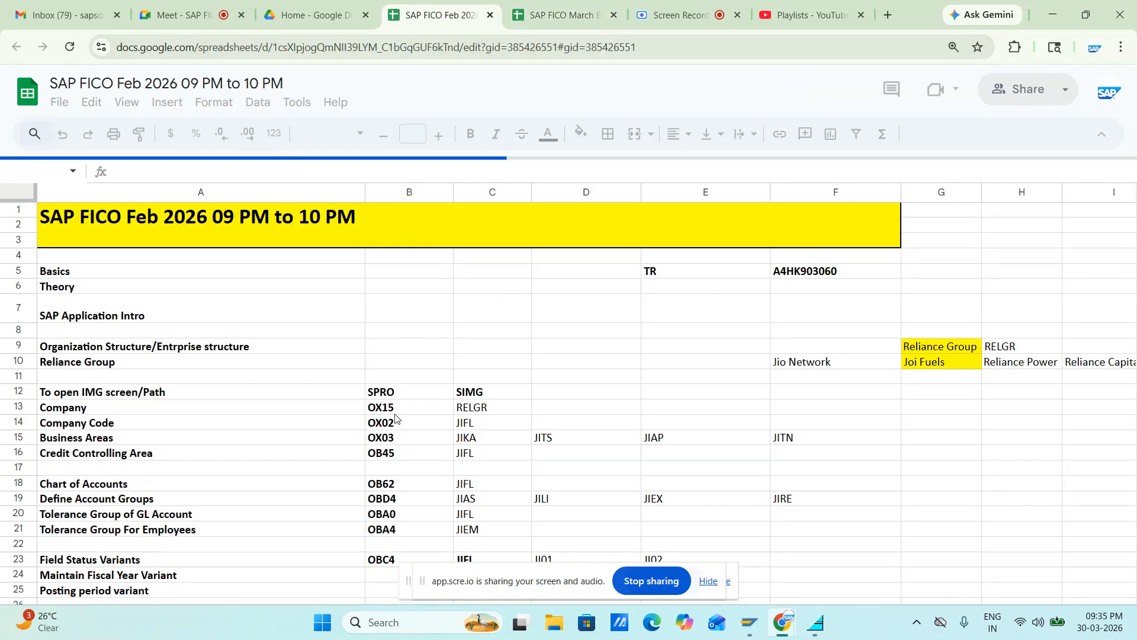
scroll(338, 419, "down", 13)
scroll(305, 432, "up", 4)
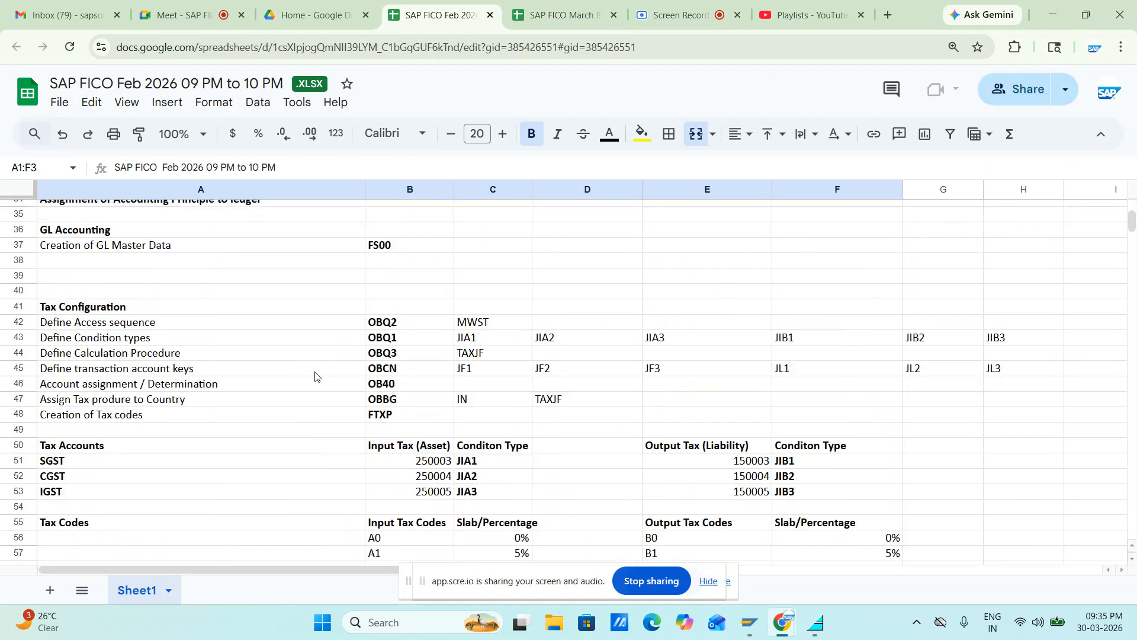
scroll(316, 372, "up", 11)
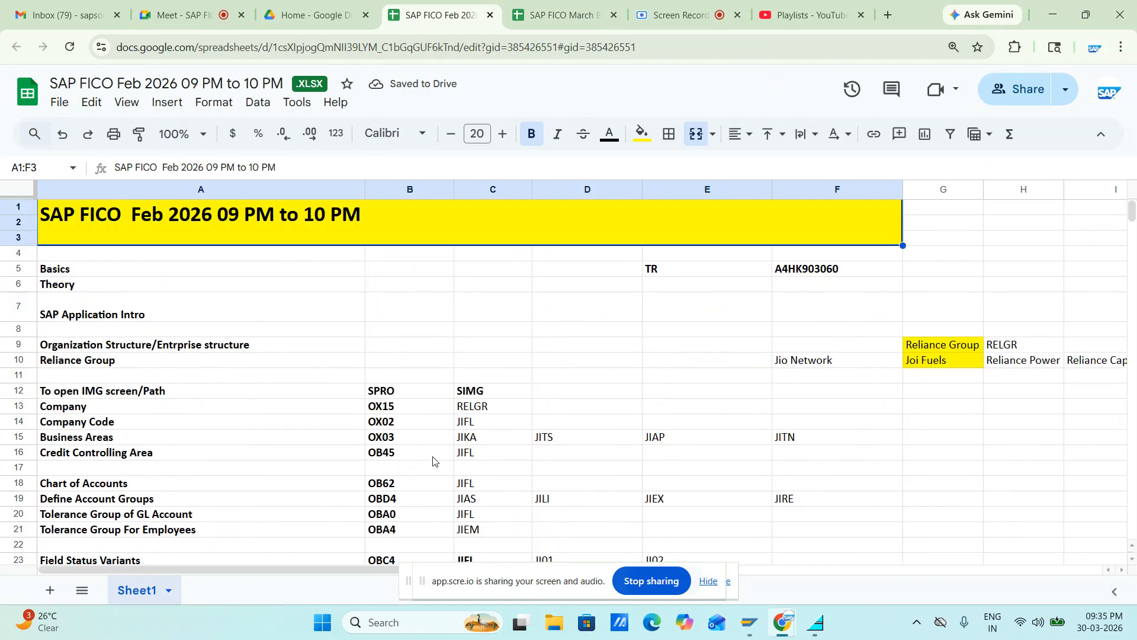
scroll(267, 409, "down", 2)
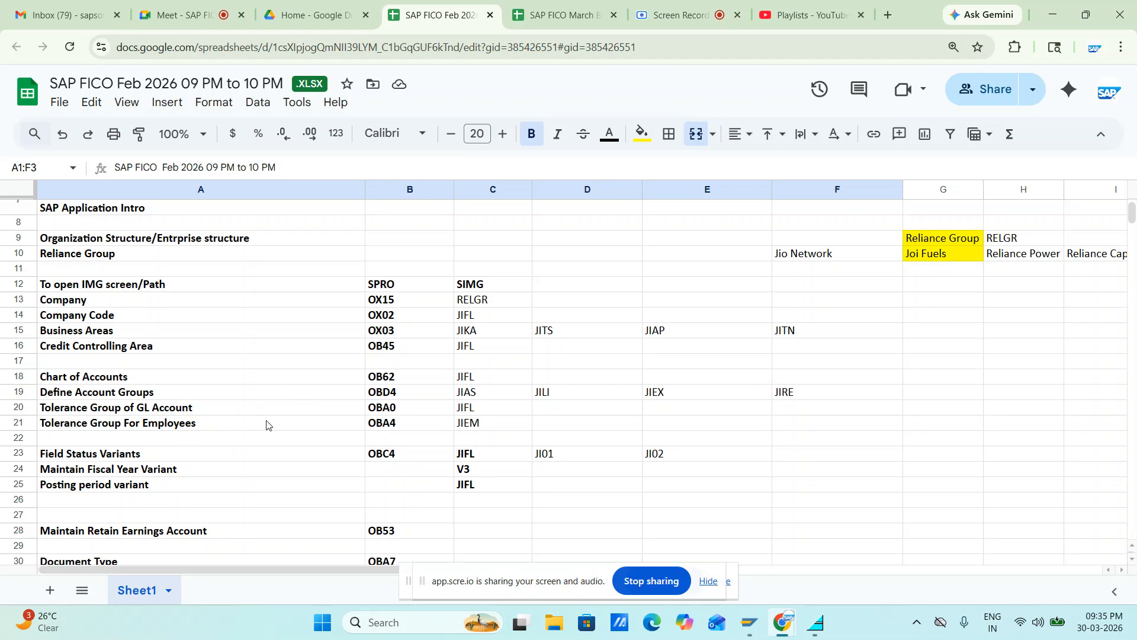
Switch back to SAP, save the user's tolerance group assignment under customizing request A4HK903060, and exit OB57
key("alt+Tab")
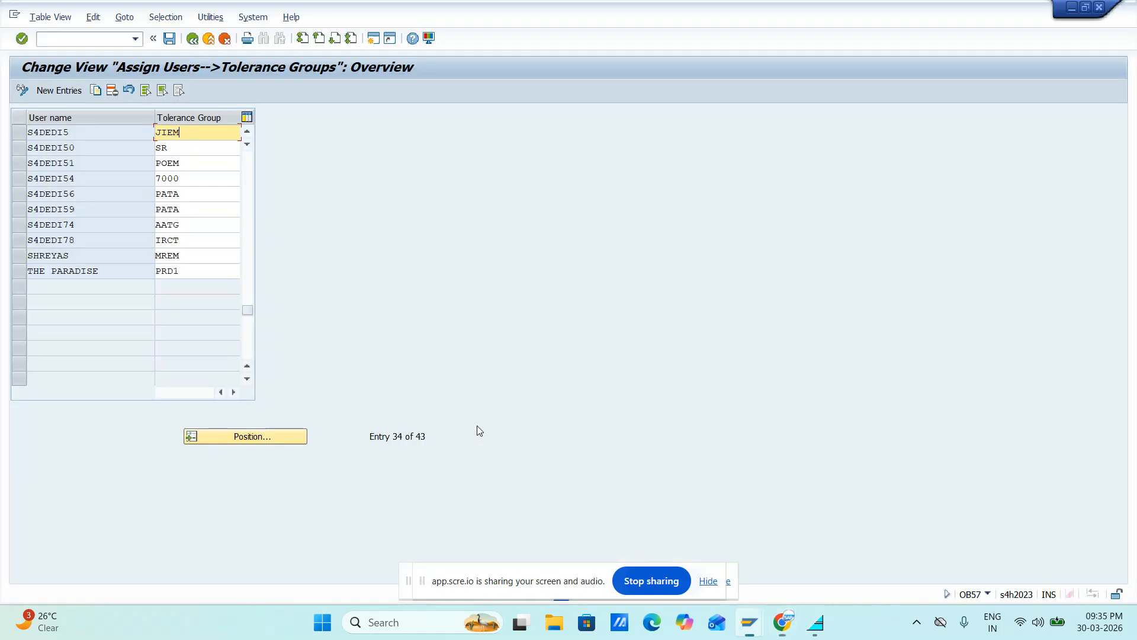
left_click(169, 41)
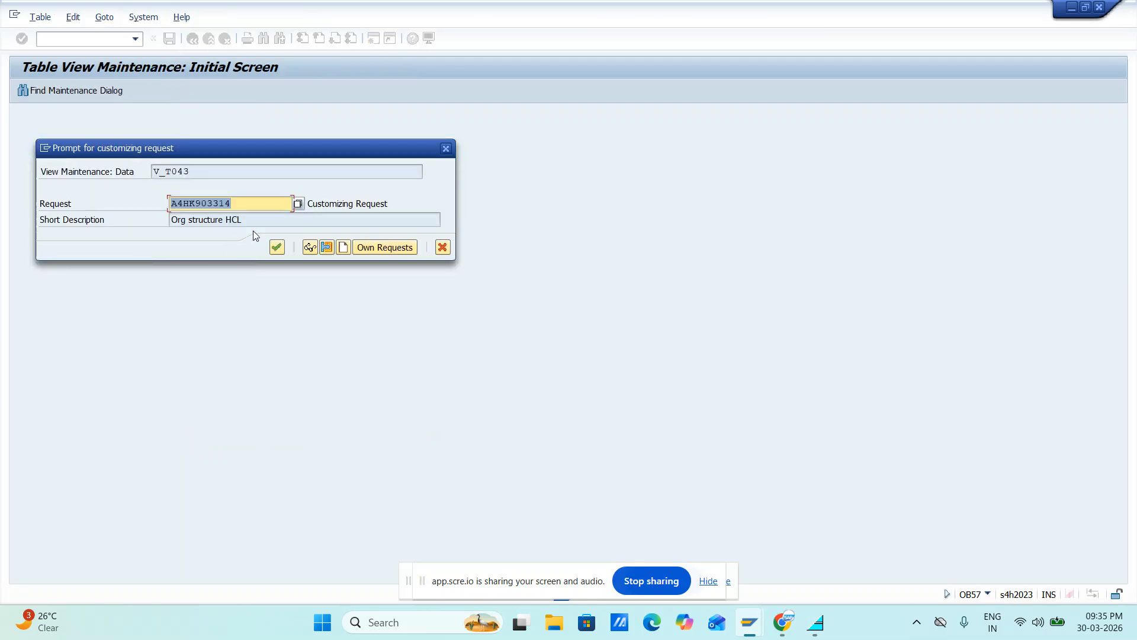
key("BackSpace")
key("alt+Tab")
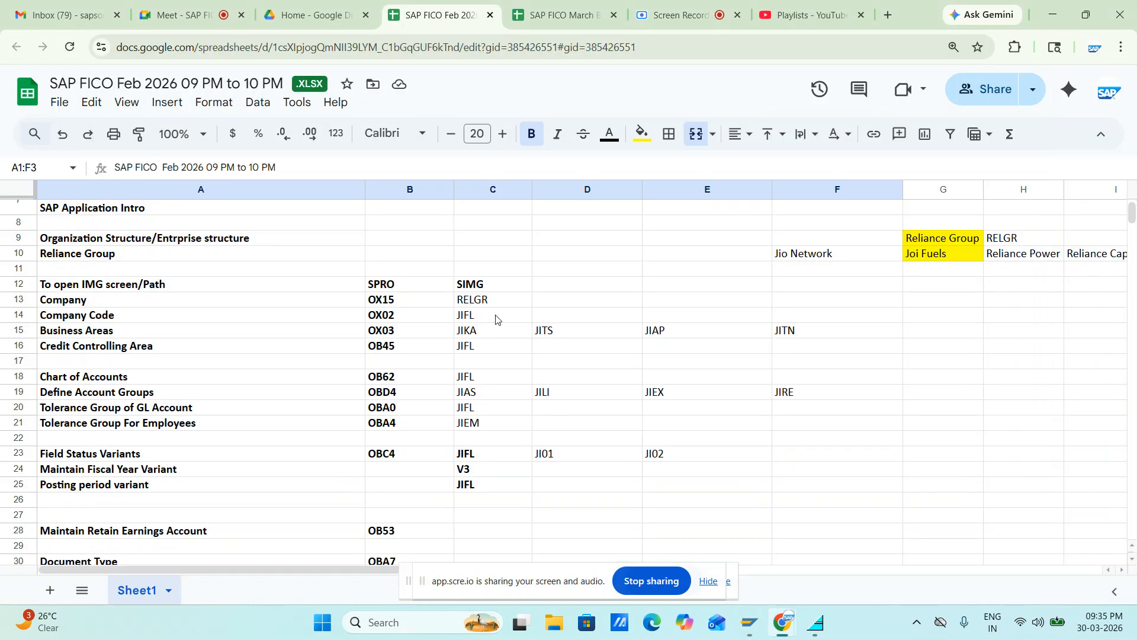
scroll(496, 320, "up", 3)
key("alt+Tab")
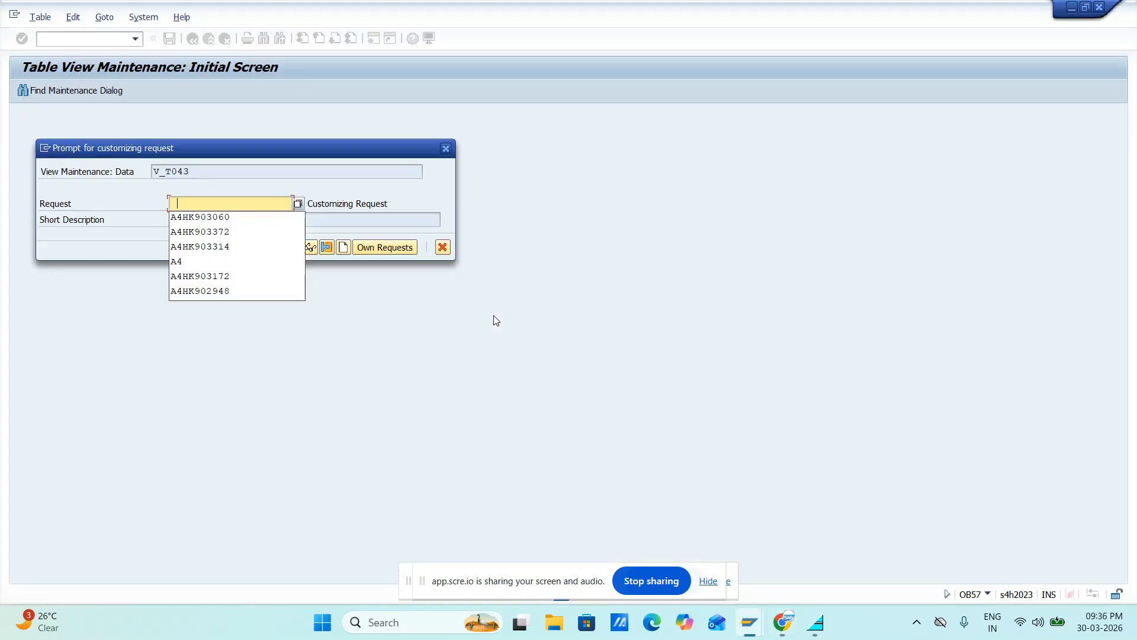
key("Down")
key("Return")
key("Return")
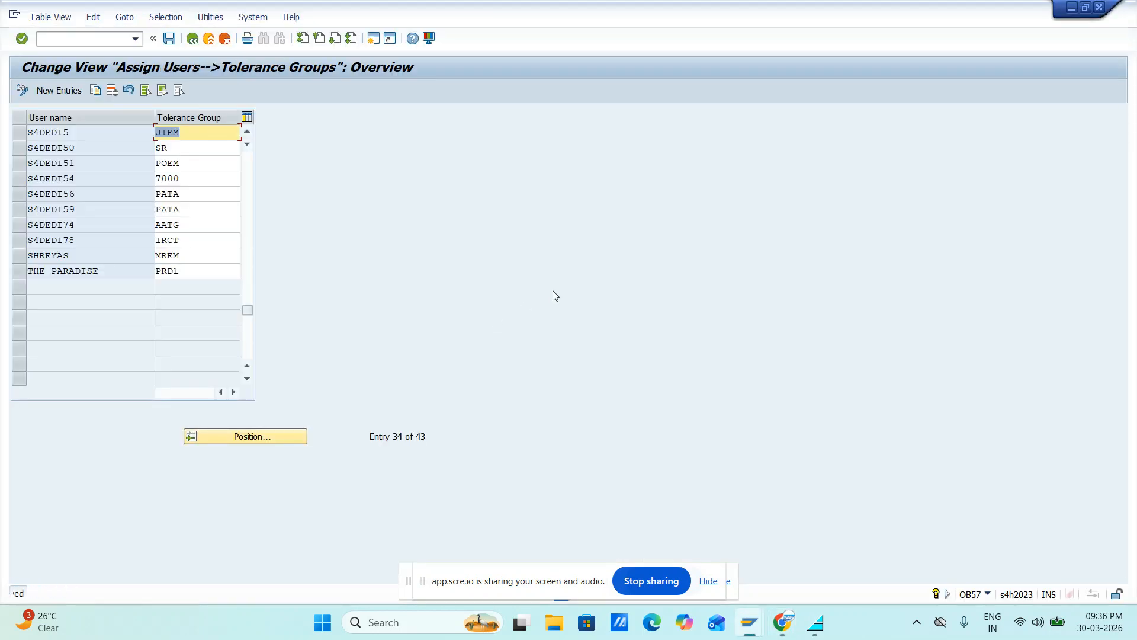
left_click(170, 38)
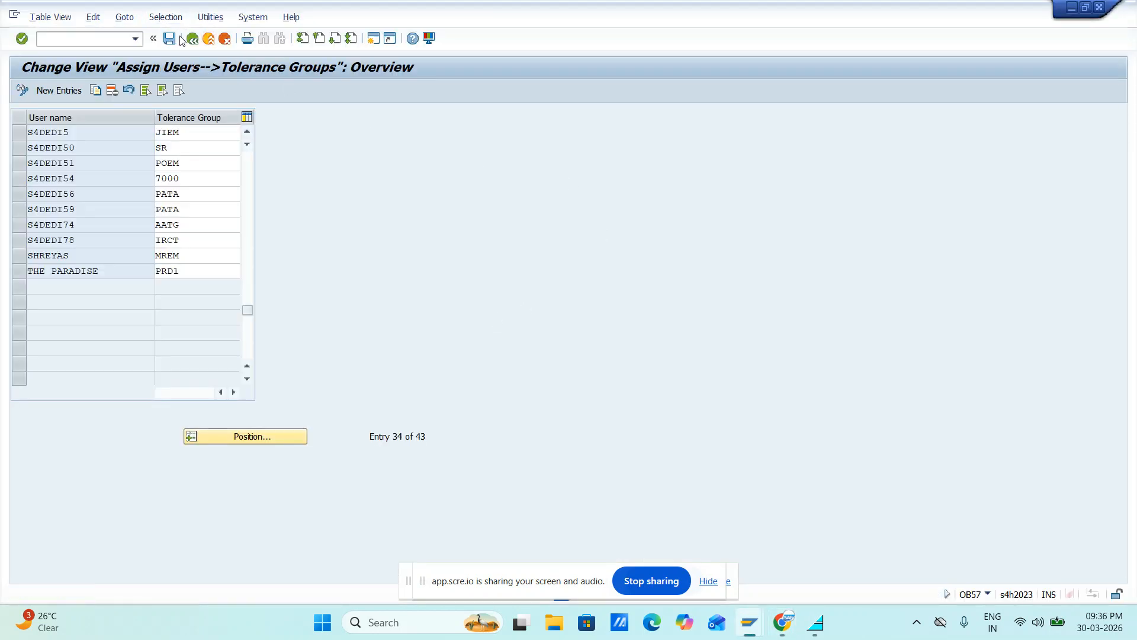
left_click(191, 40)
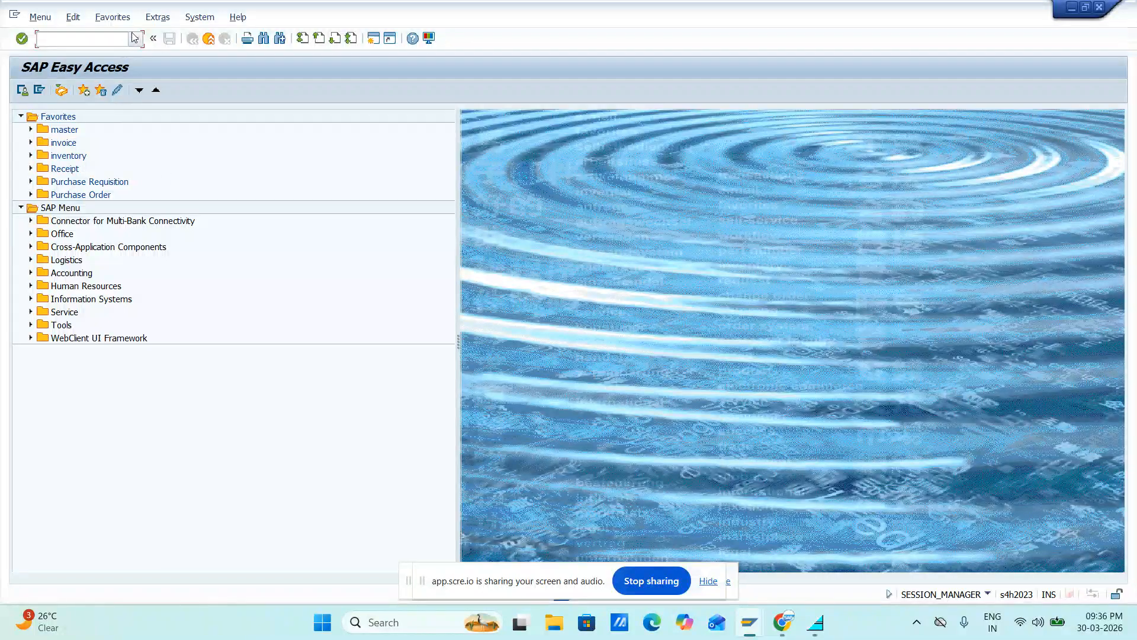
Return to the vendor invoice entry, try to submit the vendor item again, and read the message's detailed help
key("alt+Tab")
key("alt+Tab")
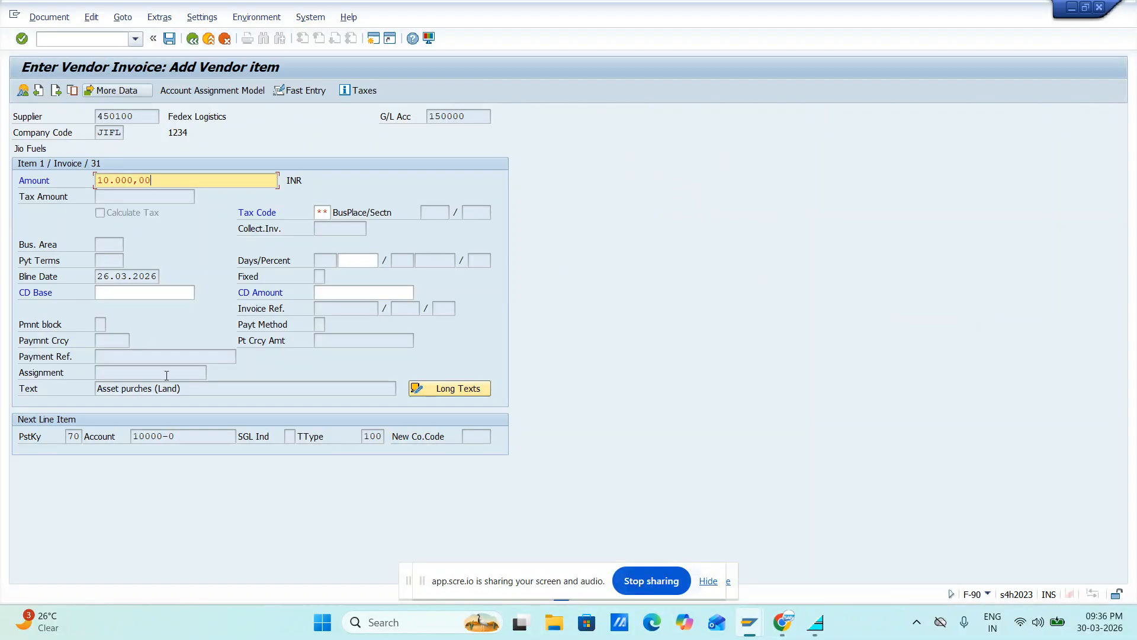
left_click(155, 447)
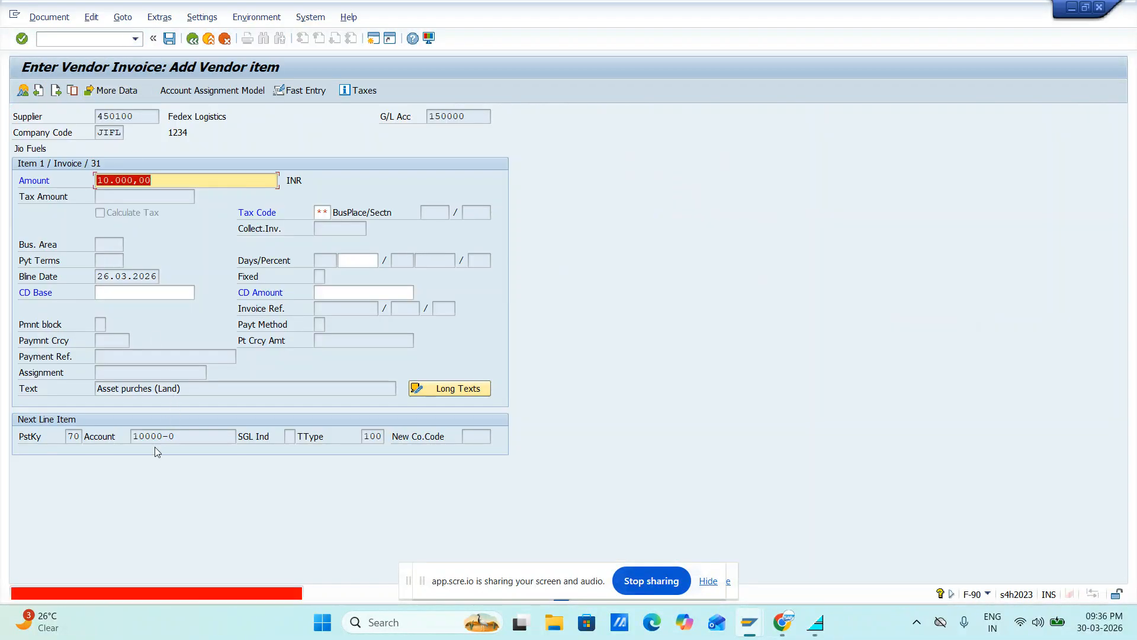
key("Return")
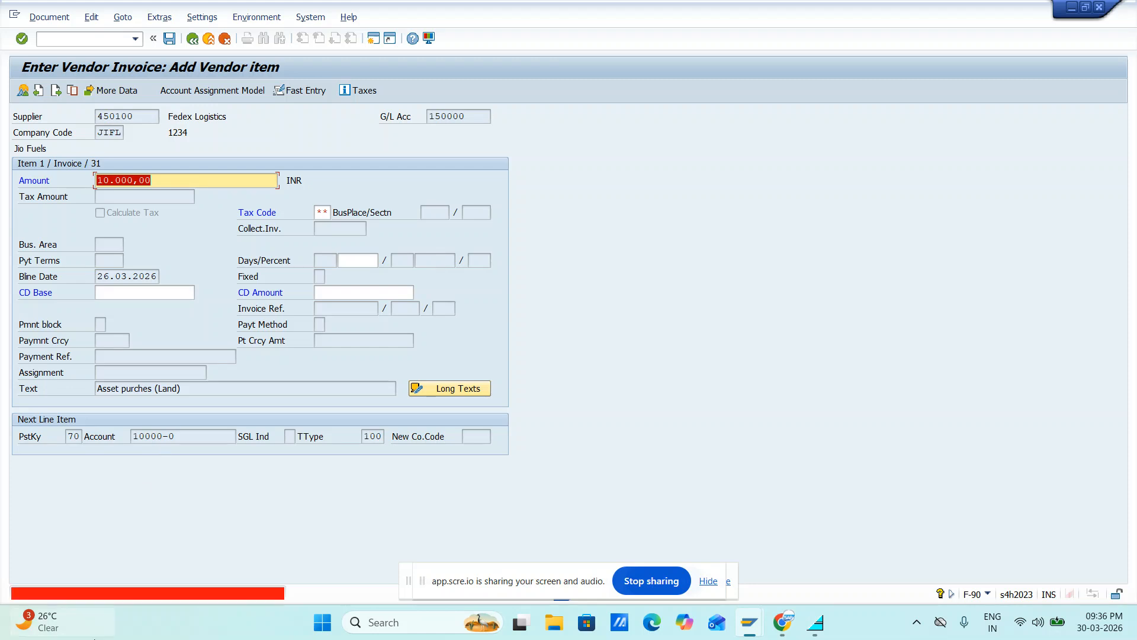
key("Return")
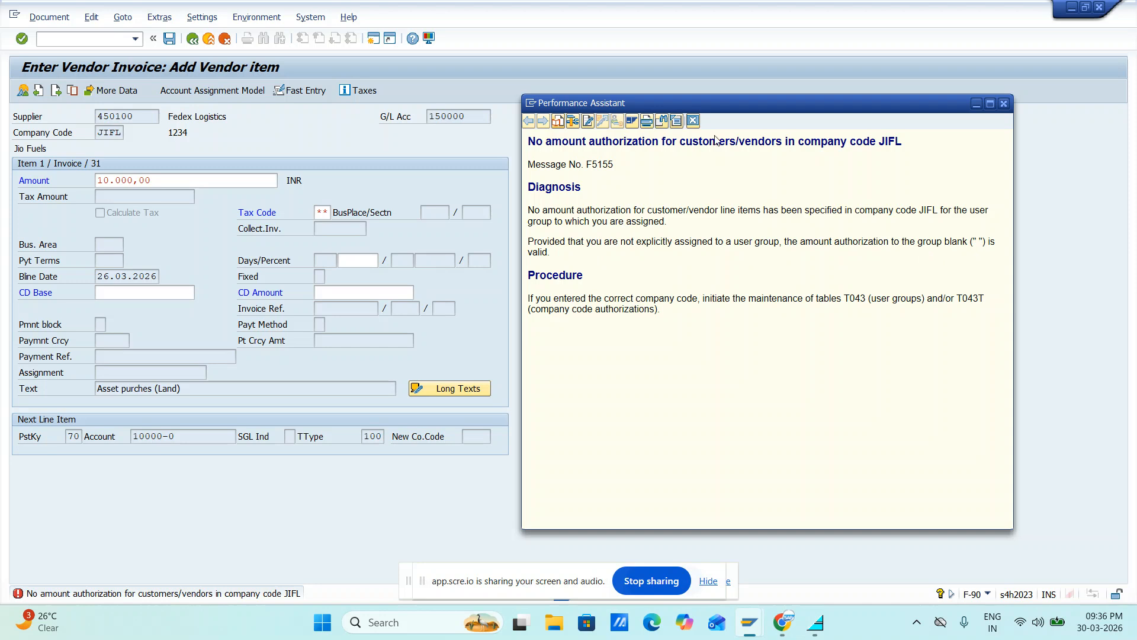
left_click(1003, 105)
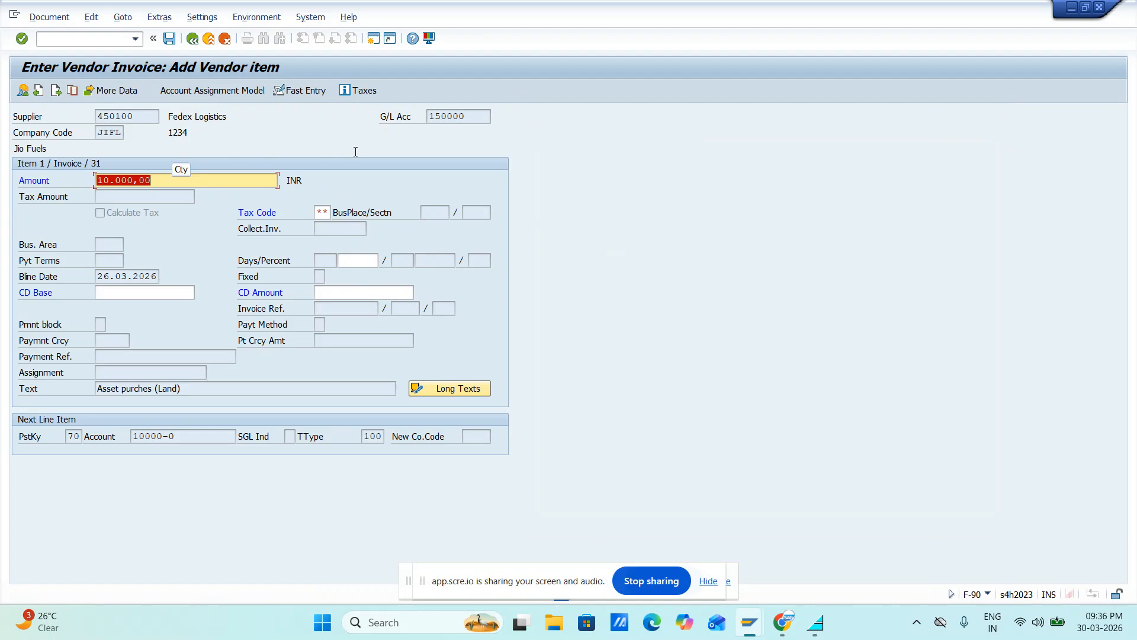
Switch to the second SAP session and start transaction OBA4 to maintain the FI tolerance groups for users
key("alt+Tab")
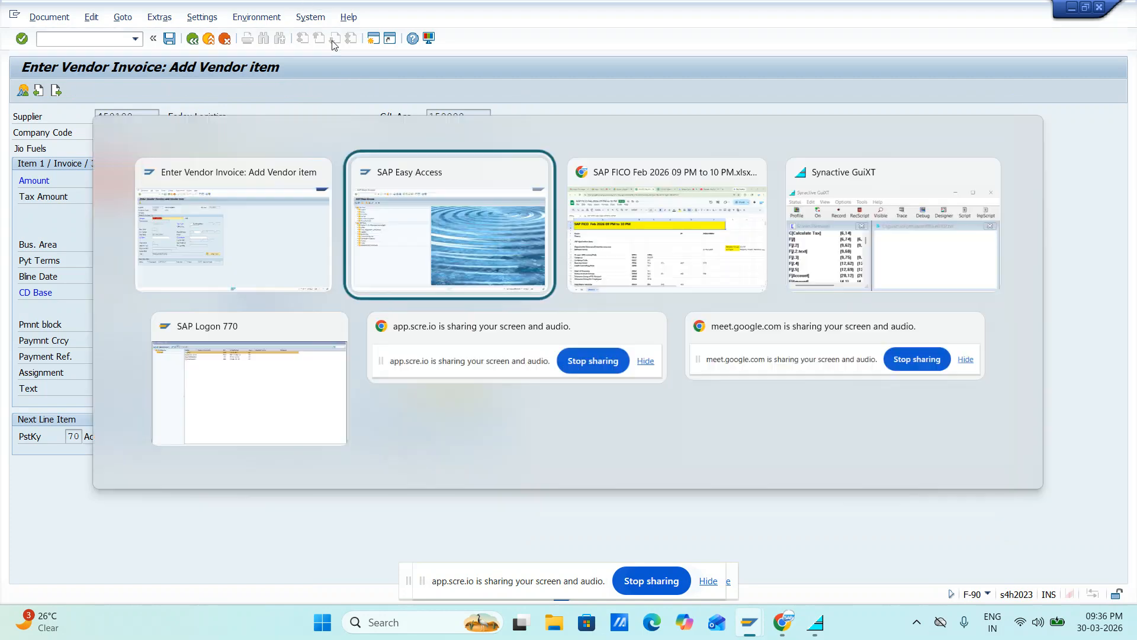
type("oba4")
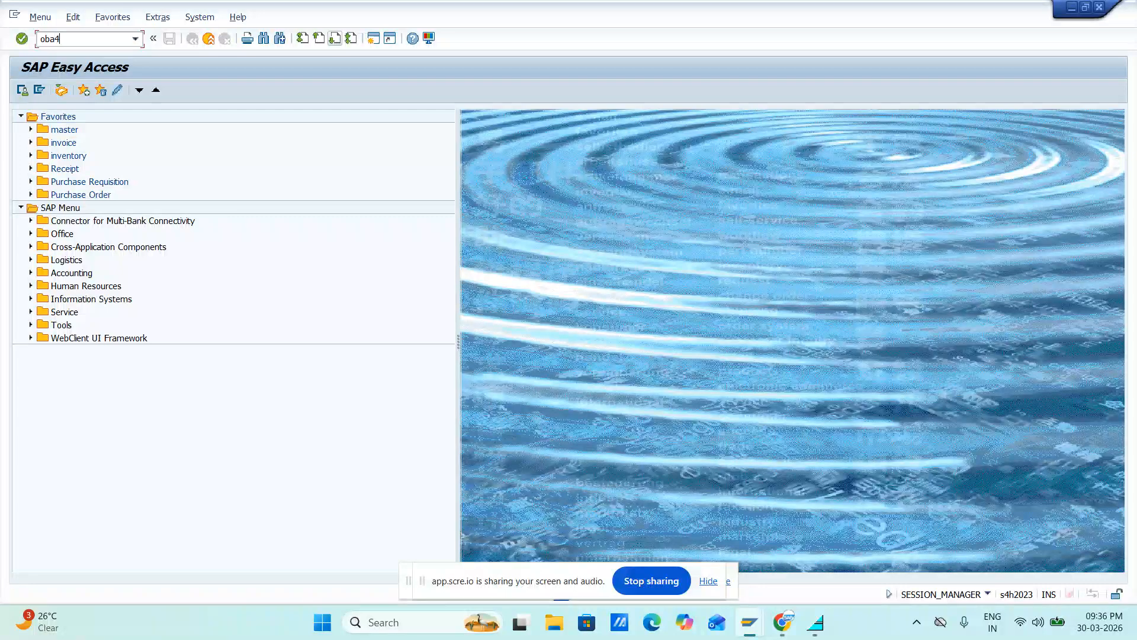
key("Return")
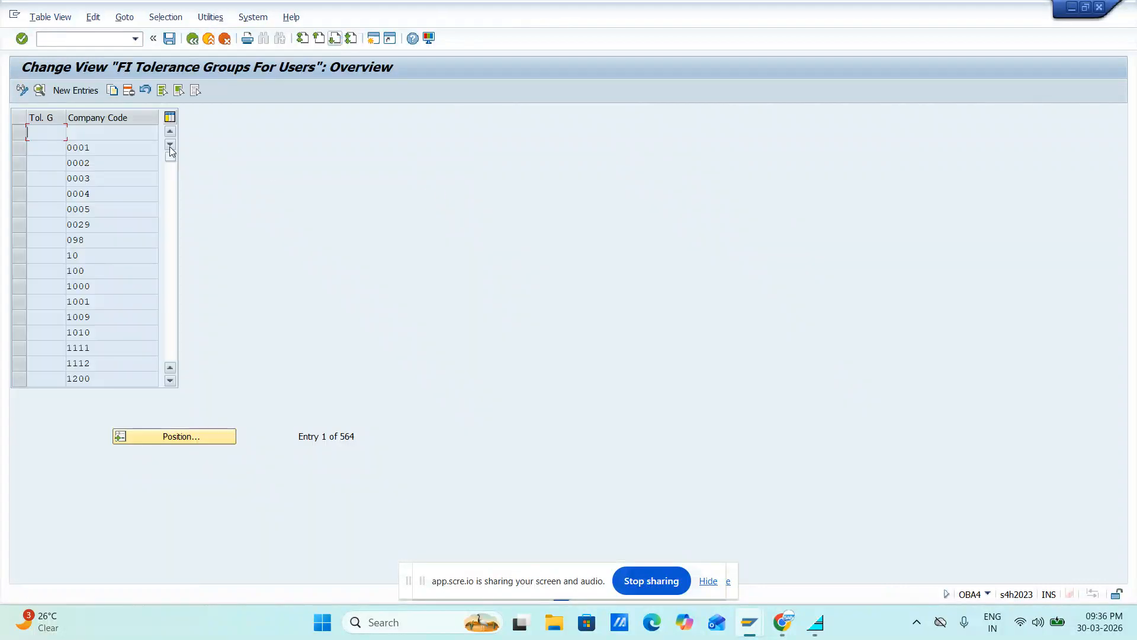
Look for an existing tolerance group entry for company code JIFL in the overview table
left_click(158, 436)
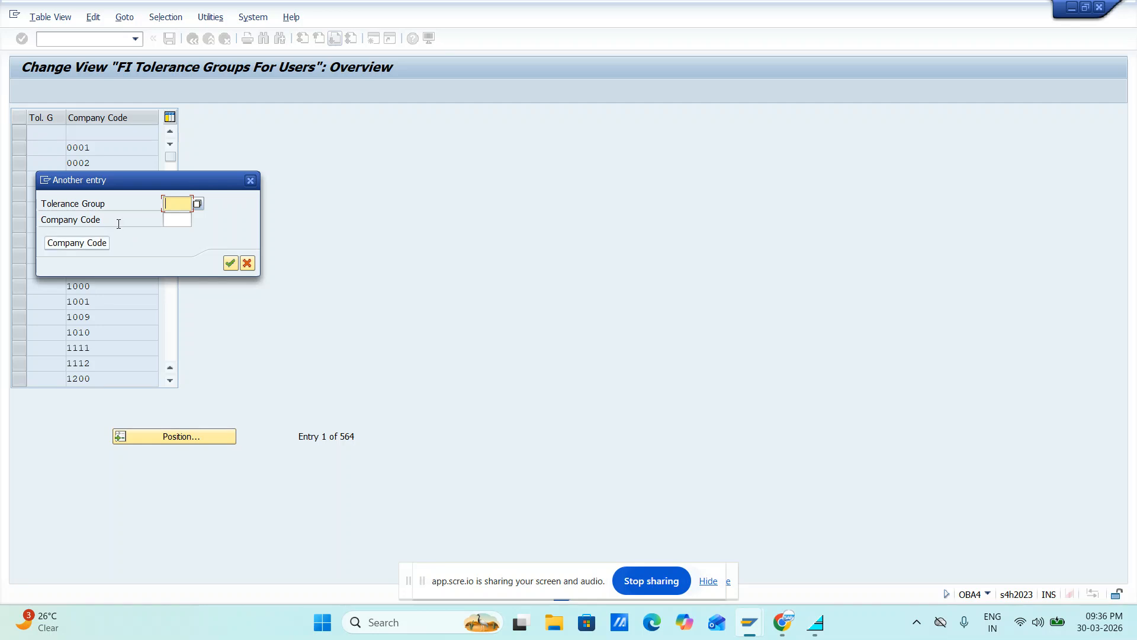
key("Tab")
type("jipl")
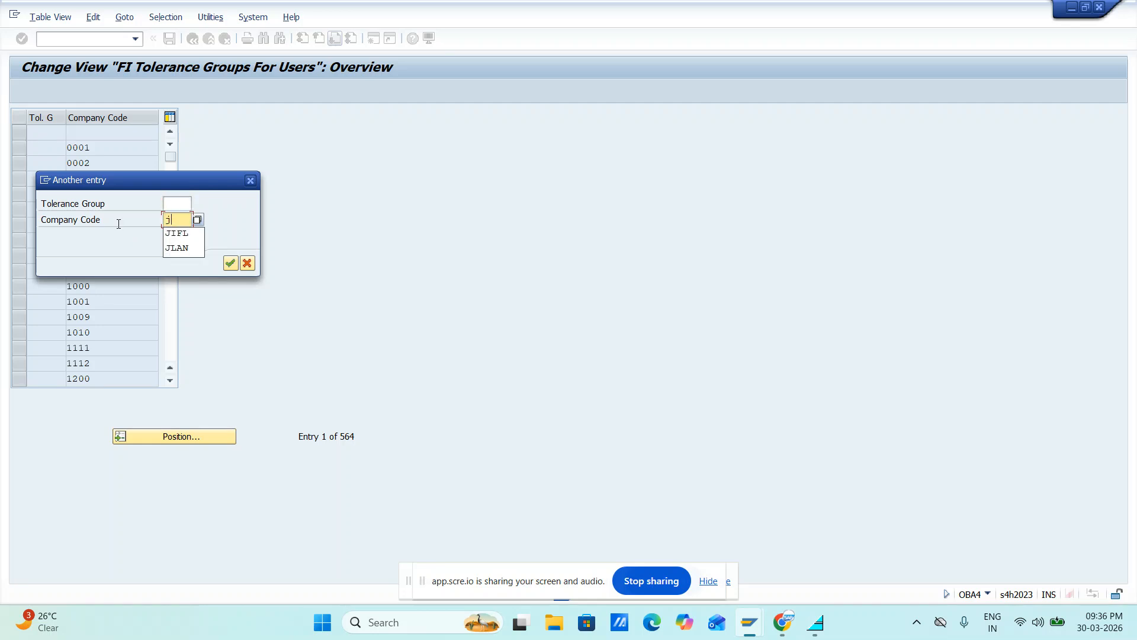
key("Return")
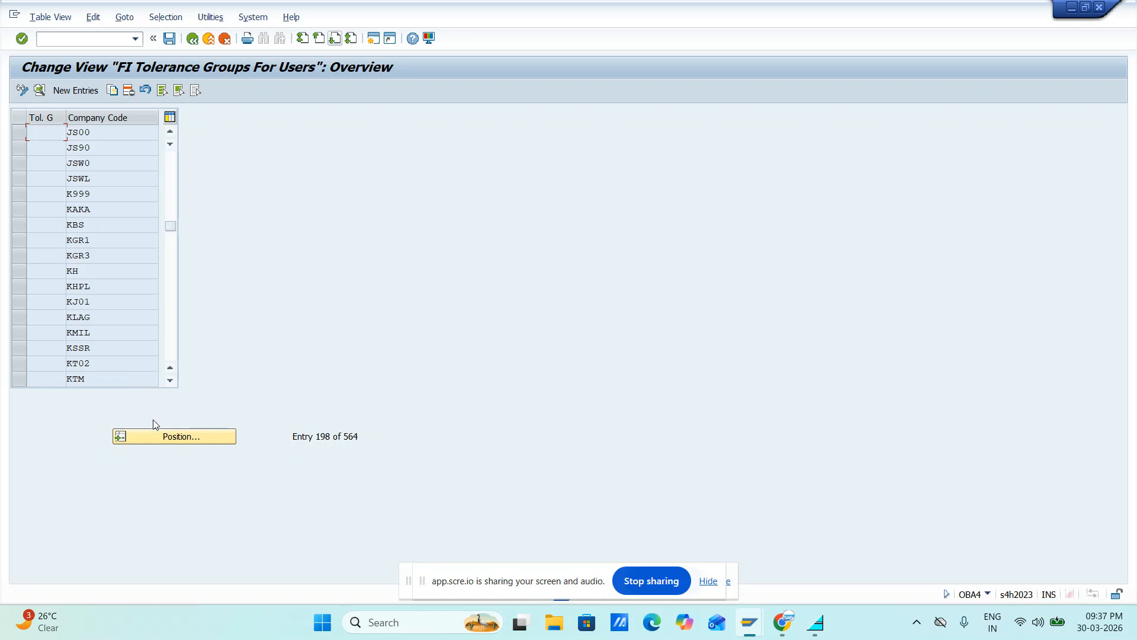
left_click(155, 438)
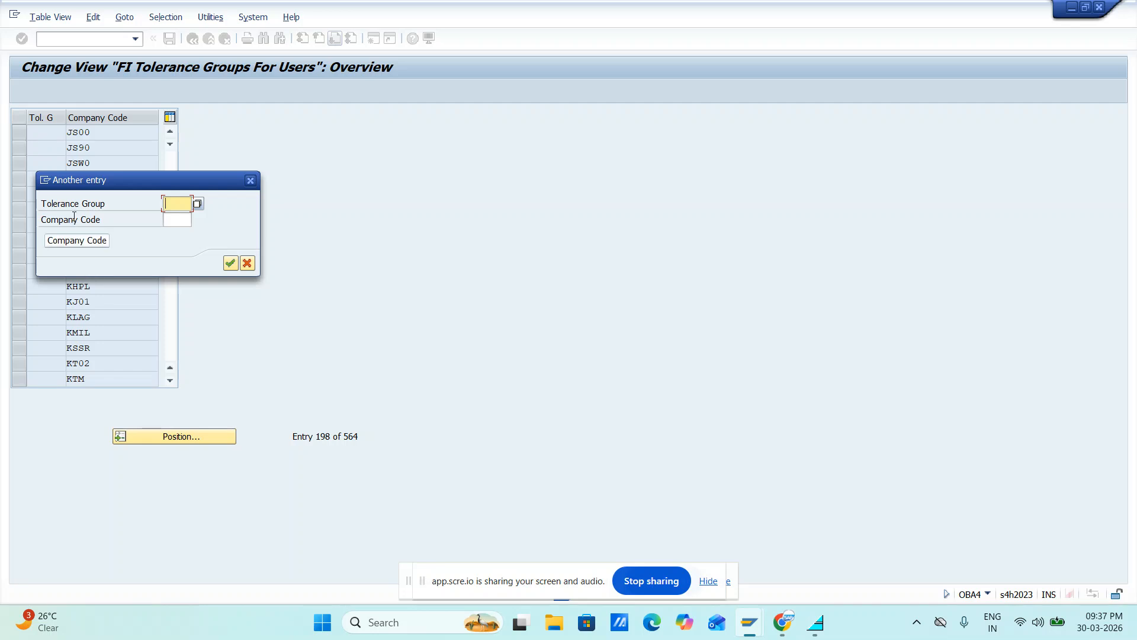
type("JI")
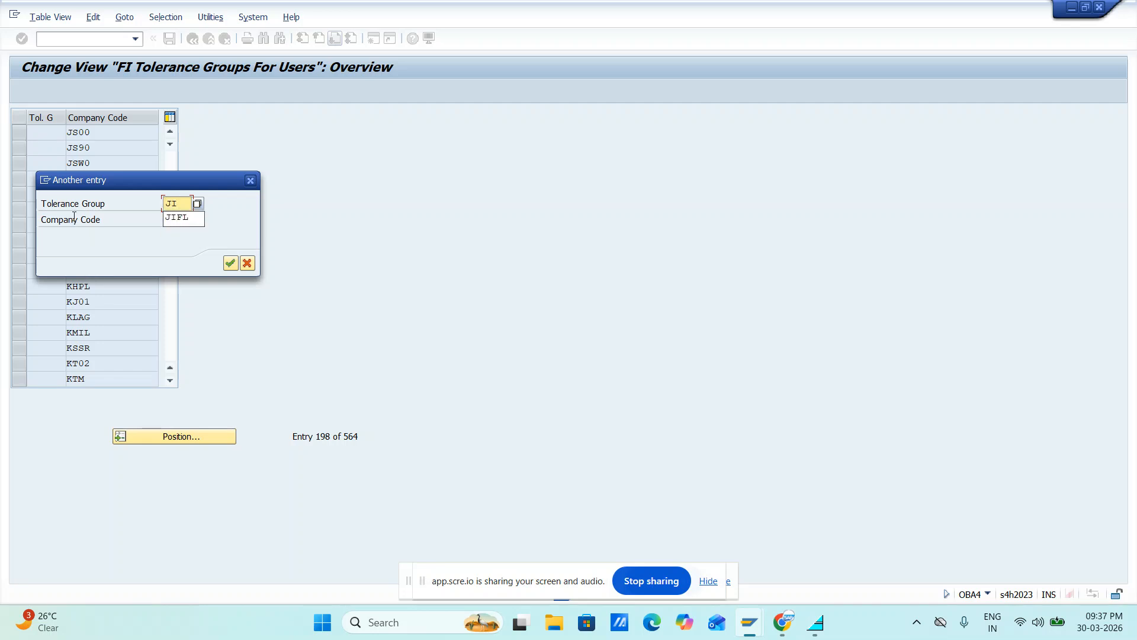
key("BackSpace")
key("BackSpace")
key("Tab")
type("J")
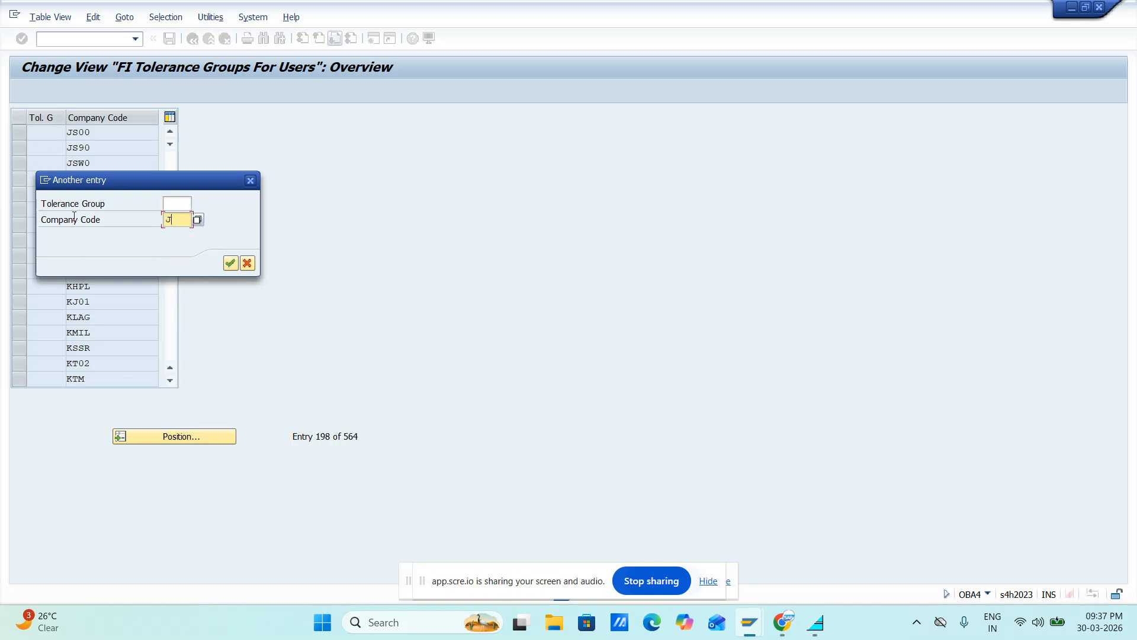
type("IFL")
key("Return")
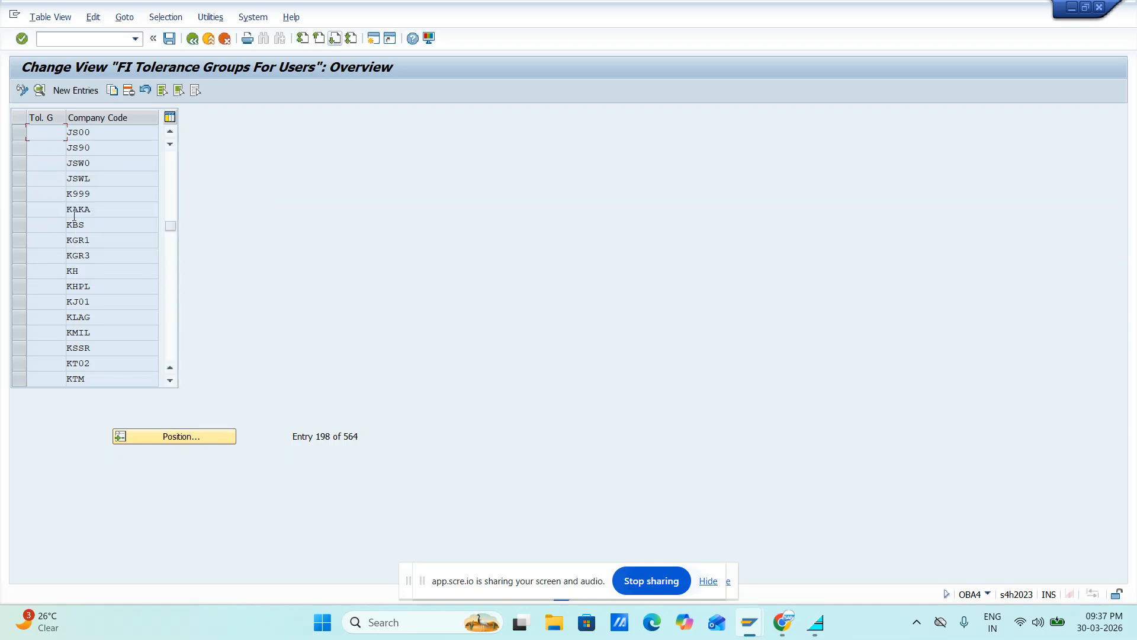
Create a new user tolerance group entry with group JIFL for company code JIFL
left_click(85, 90)
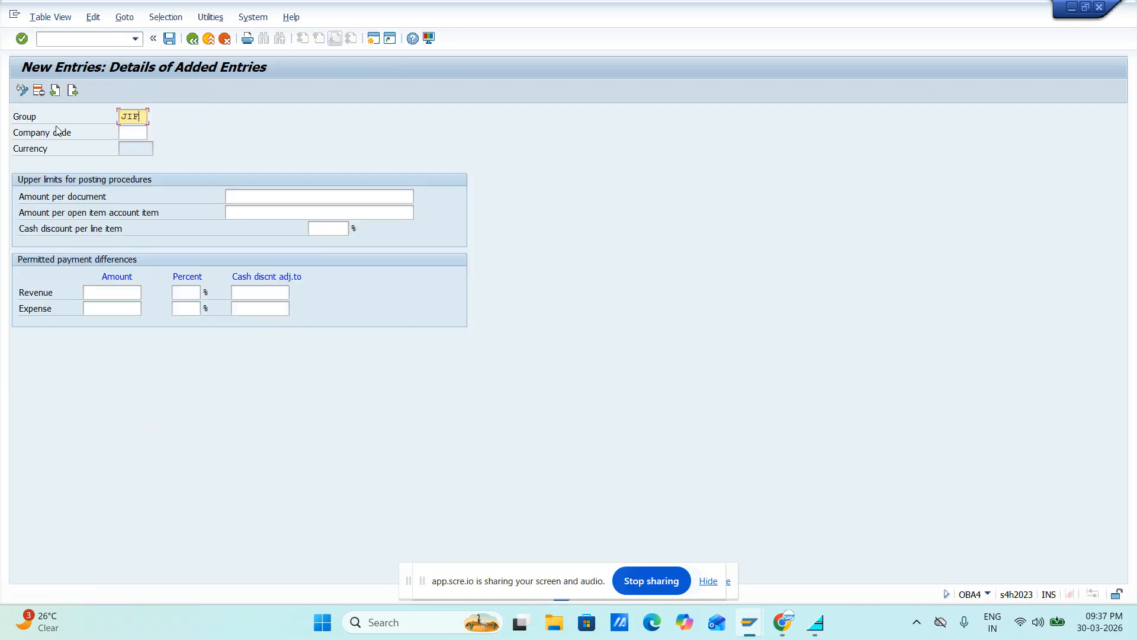
type("JIFL")
key("Tab")
type("JI")
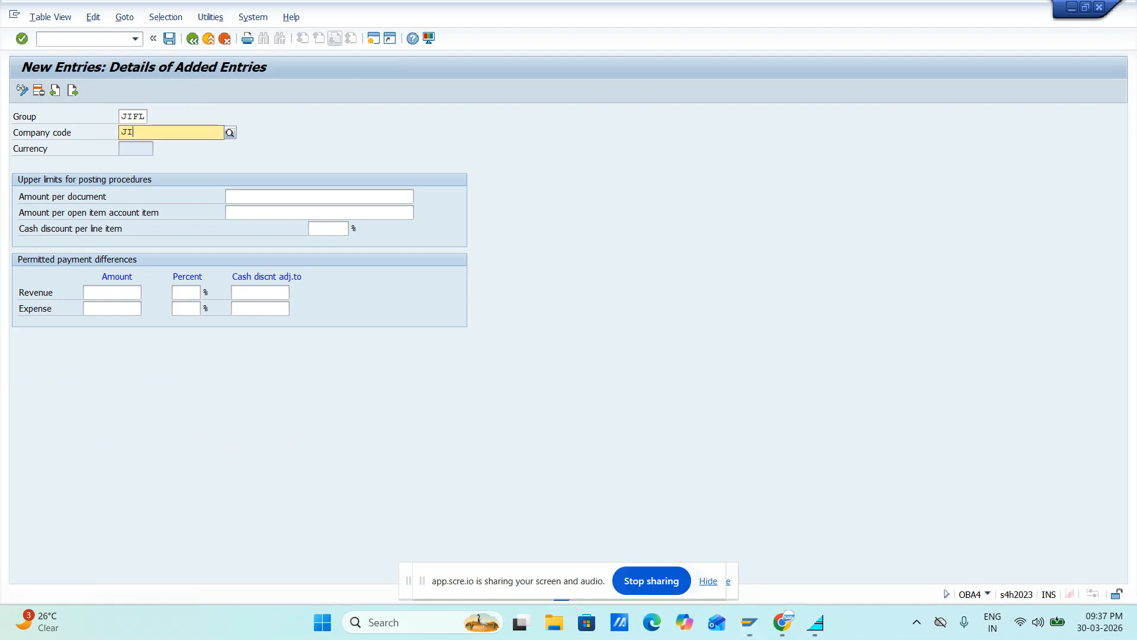
type("FL")
key("Tab")
key("Tab")
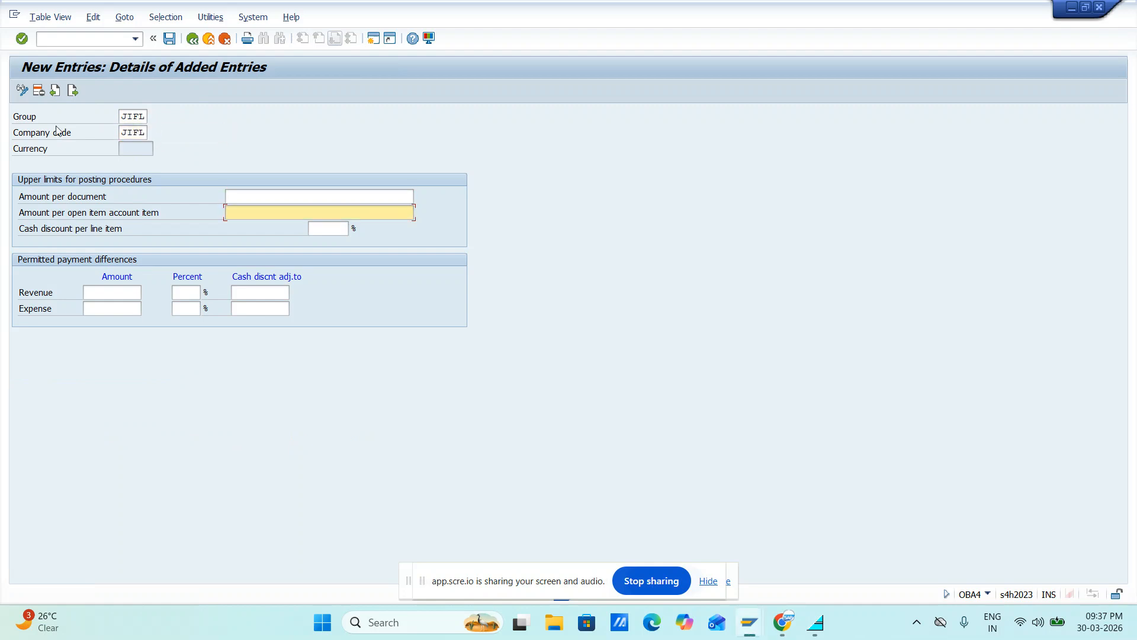
key("shift+Tab")
key("Down")
key("Return")
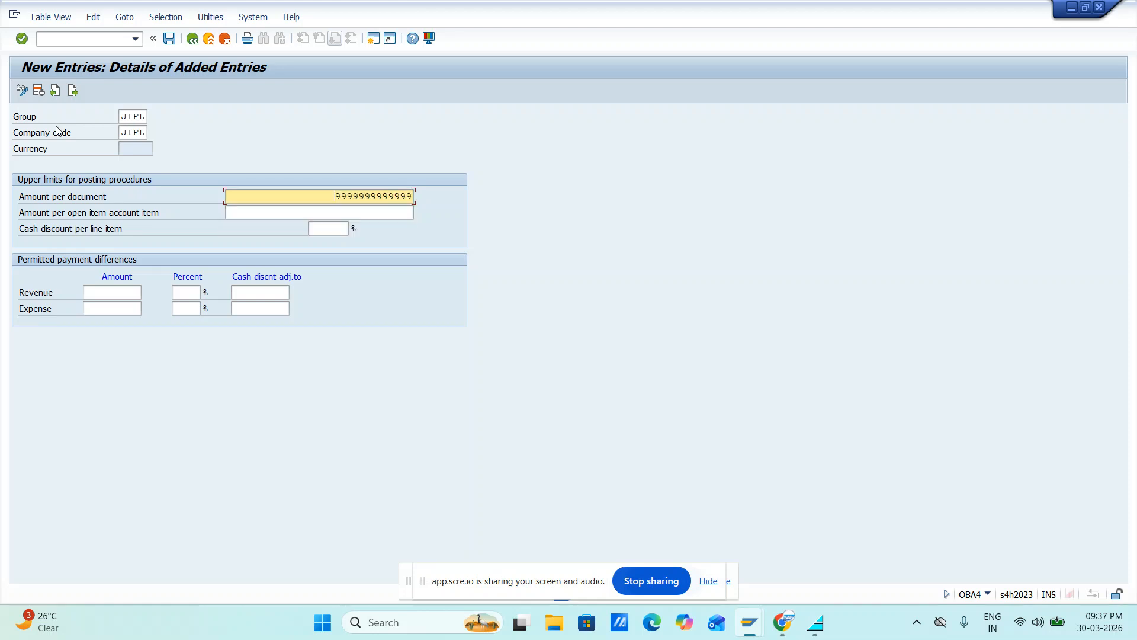
key("Tab")
key("Down")
key("Return")
key("Tab")
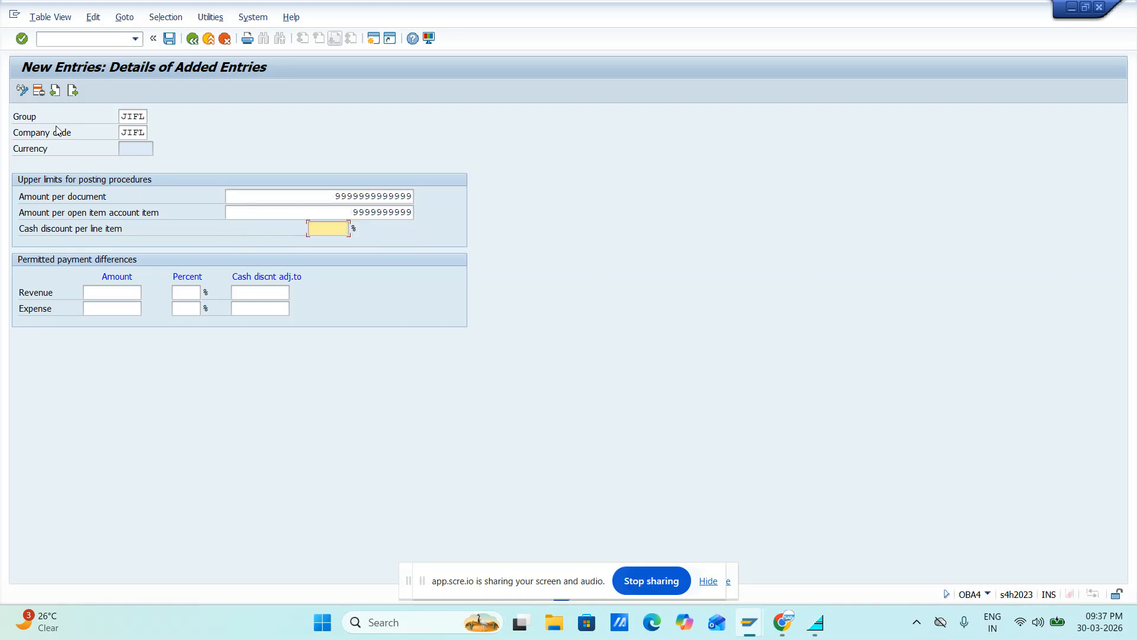
key("Down")
key("Return")
Set the permitted revenue payment difference to amount 100, 5 percent and cash discount adjustment 5
key("Tab")
key("Tab")
key("shift+Tab")
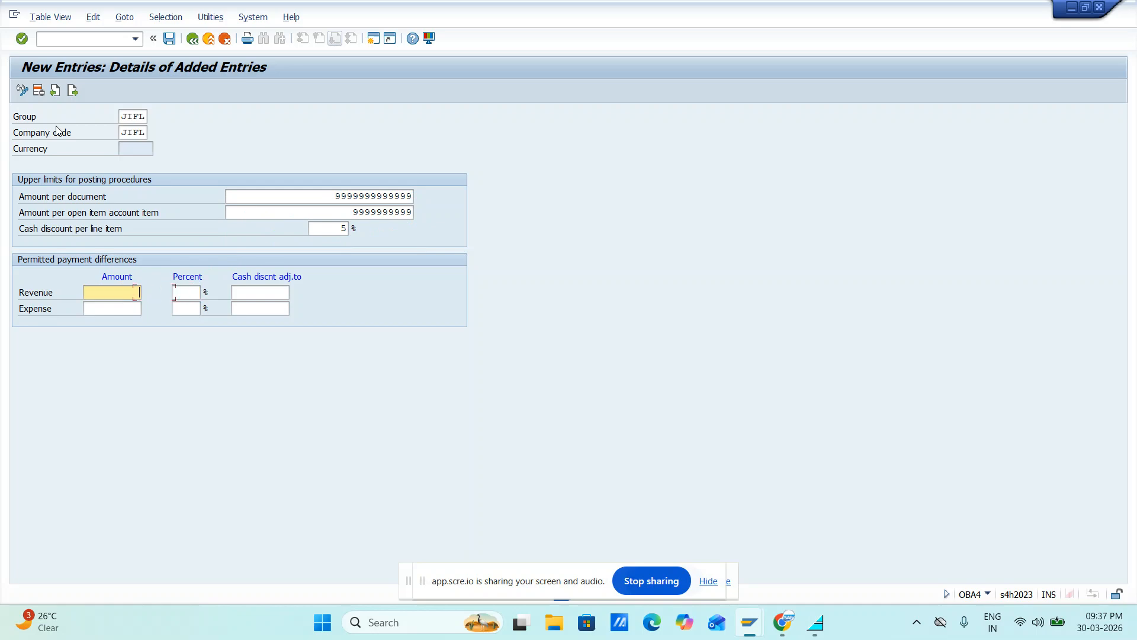
key("Down")
key("Return")
key("Tab")
key("Down")
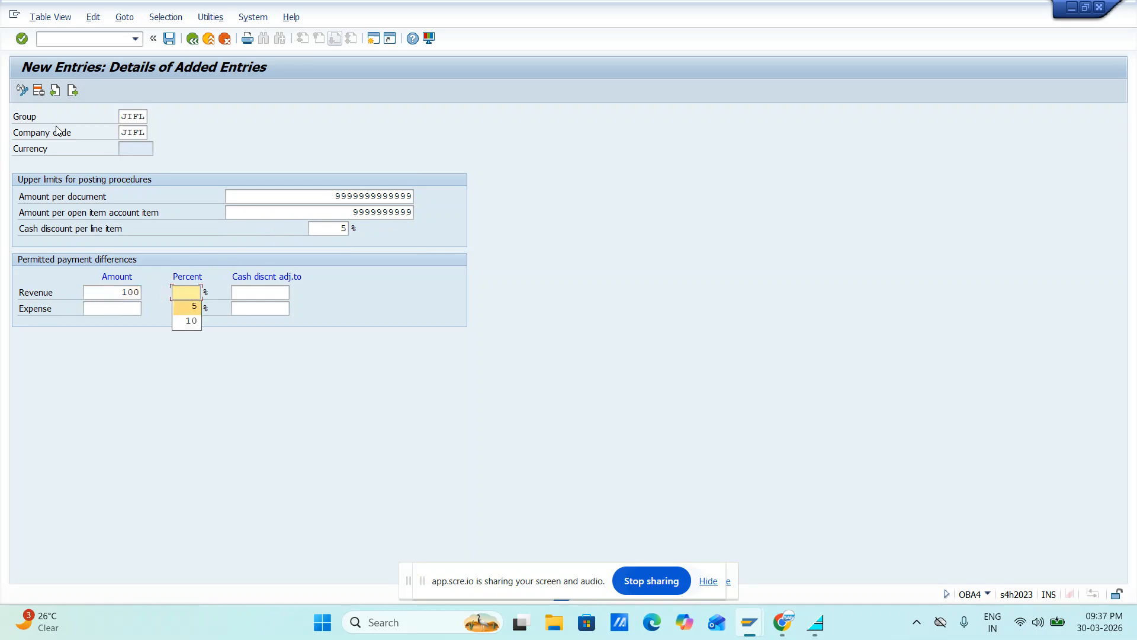
key("Return")
key("Tab")
key("Down")
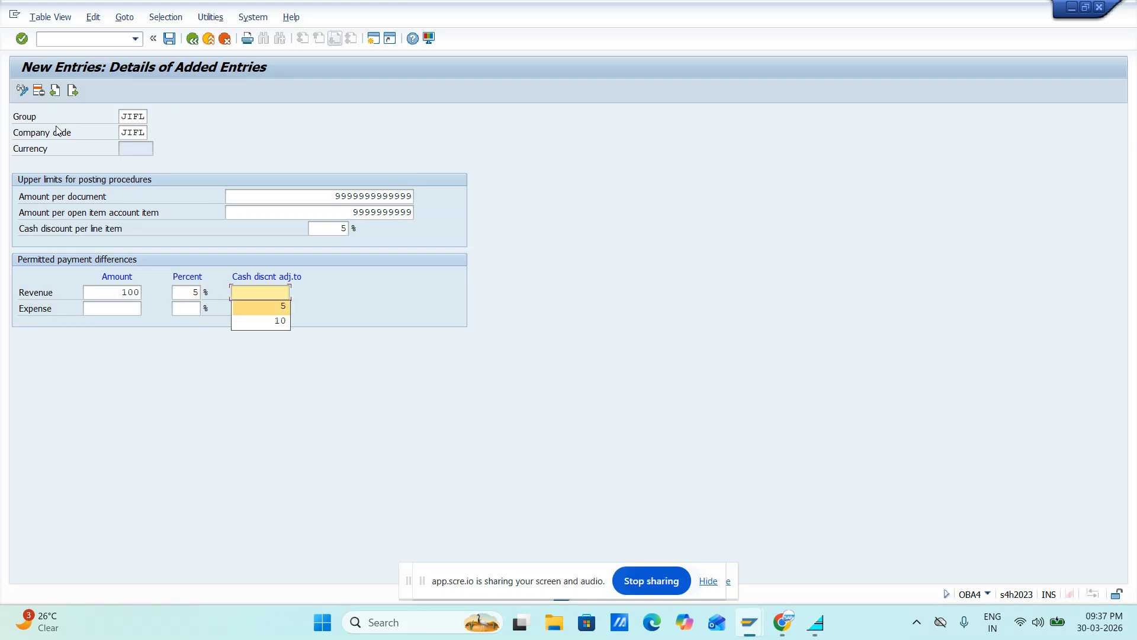
key("Return")
Set the permitted expense payment difference to amount 100, 5 percent and cash discount adjustment 5
key("Tab")
key("Down")
key("Return")
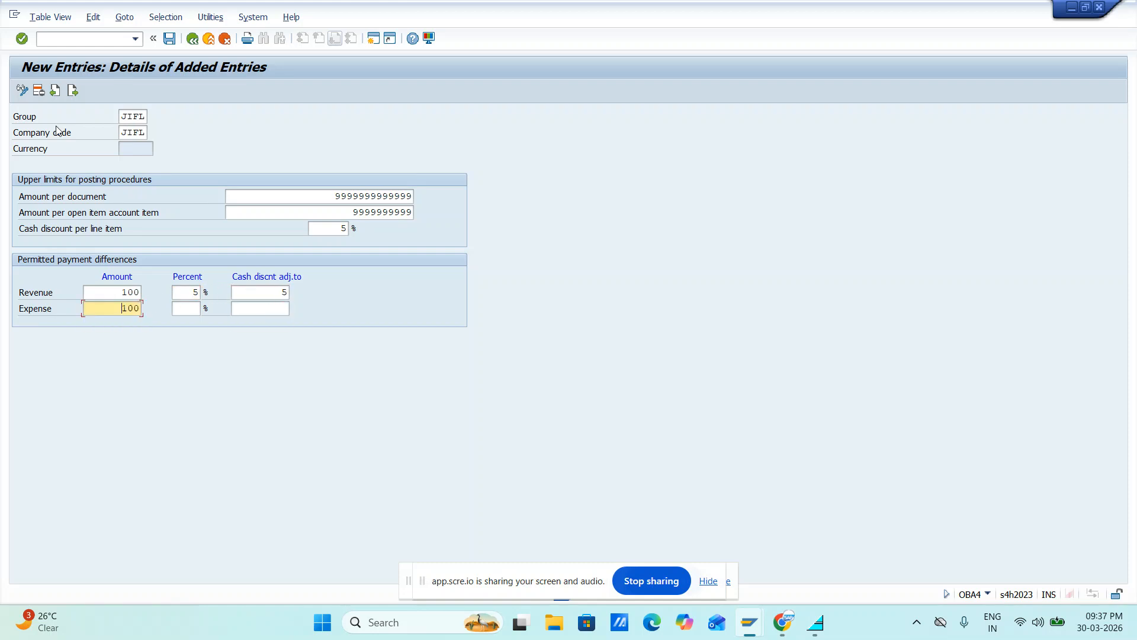
key("Tab")
key("Down")
key("Return")
key("Tab")
key("Down")
key("Return")
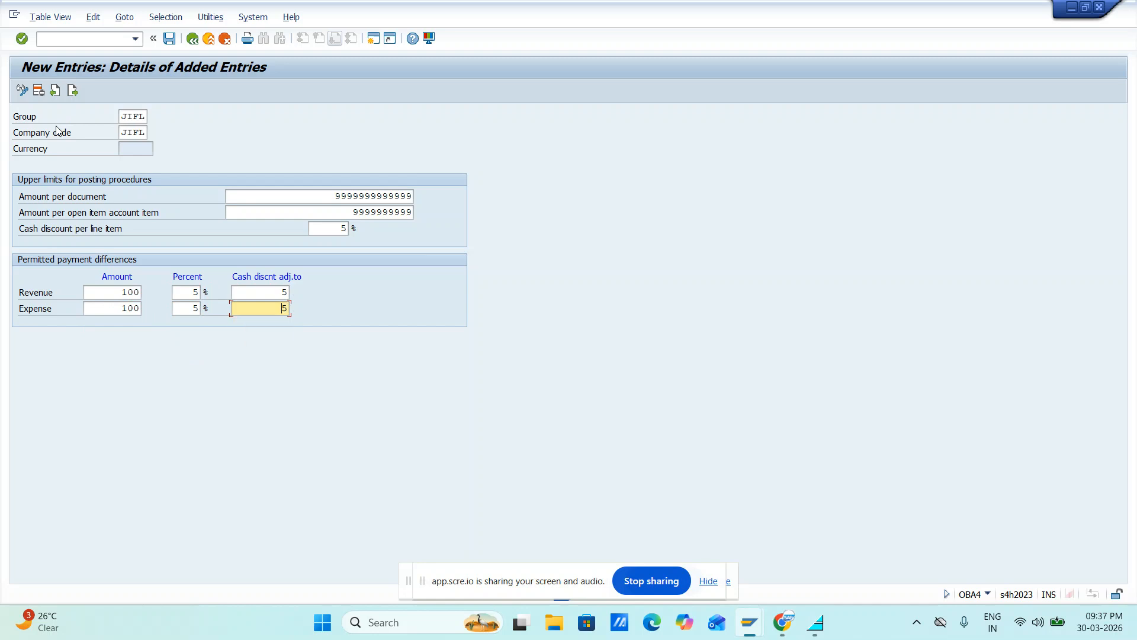
Validate the JIFL tolerance group and save it under customizing request A4HK903060
key("Return")
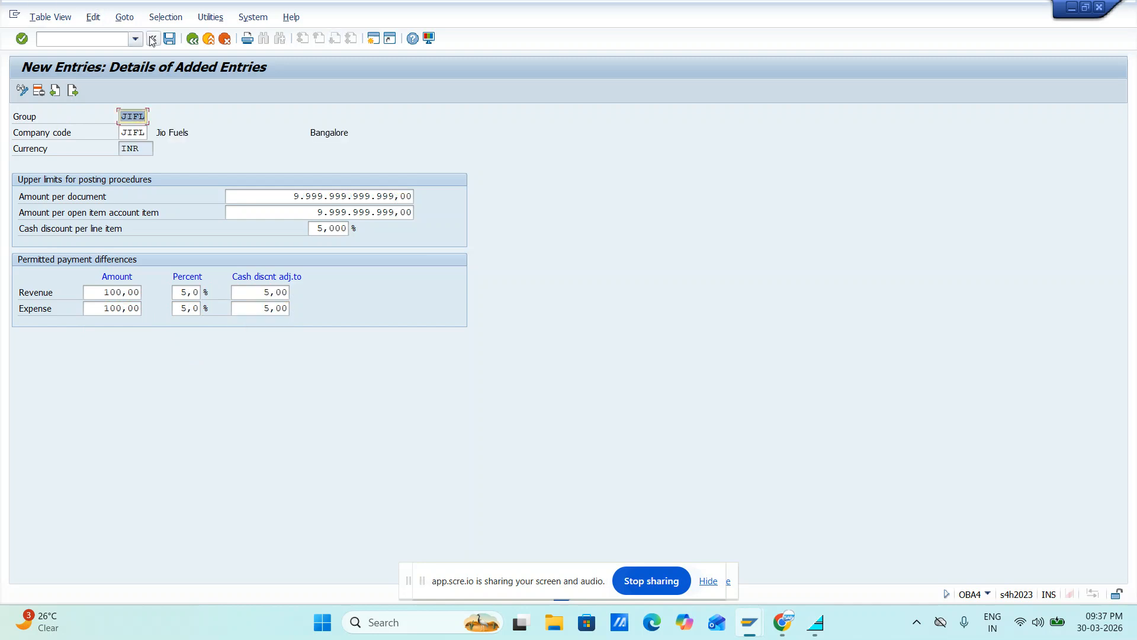
left_click(170, 39)
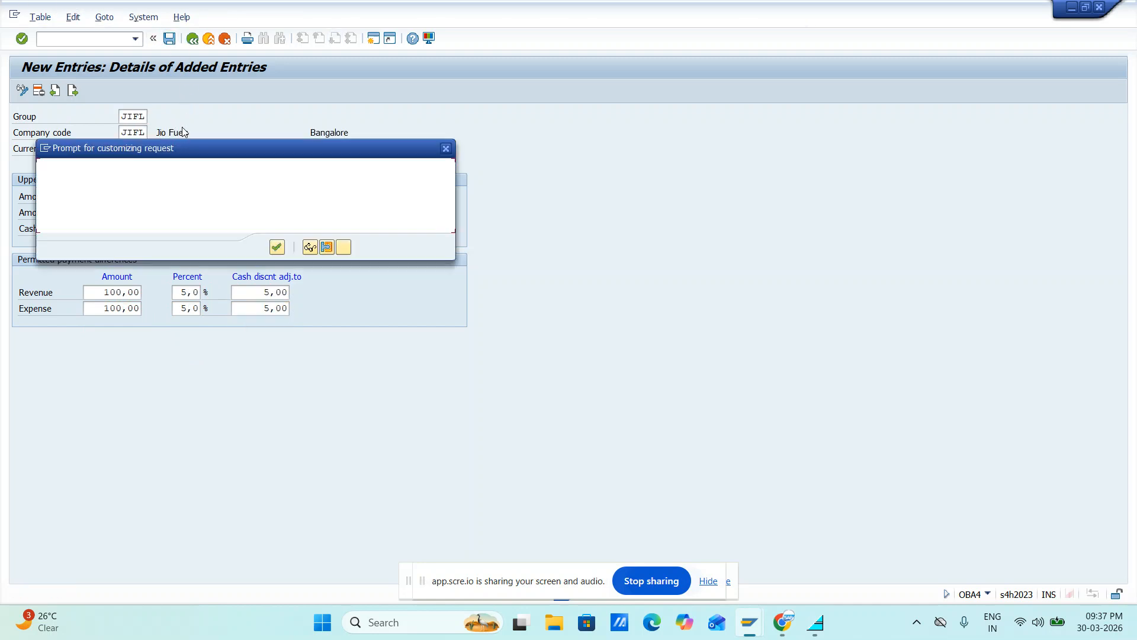
left_click(282, 253)
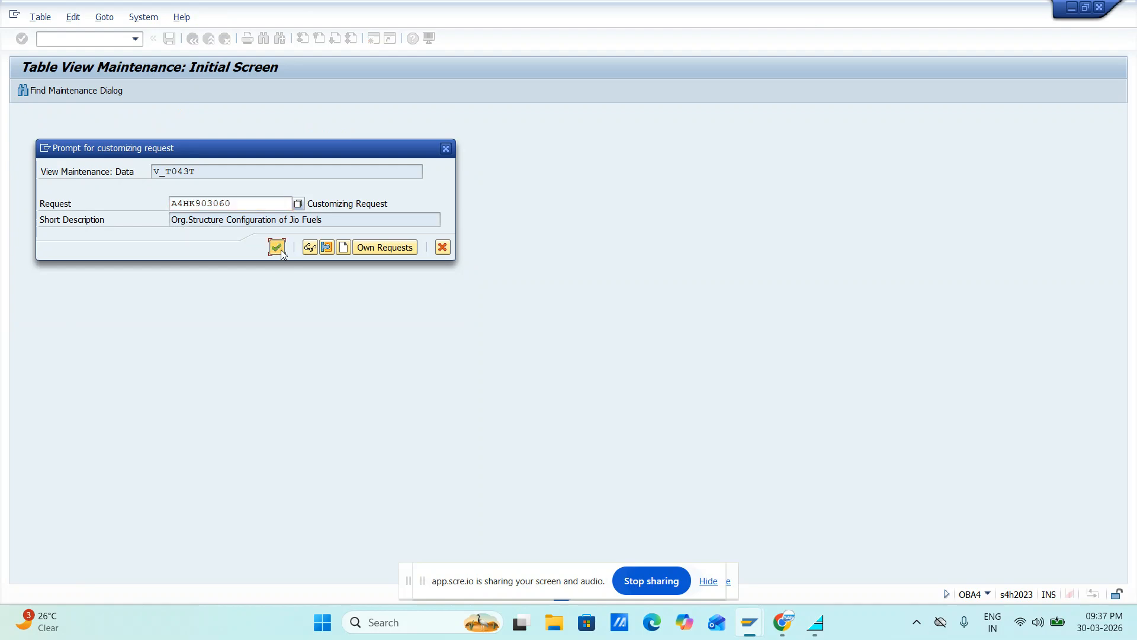
Switch to the Feb 2026 batch sheet in Chrome, check the employee tolerance group row, and return to SAP
key("alt+Tab")
key("alt+Tab")
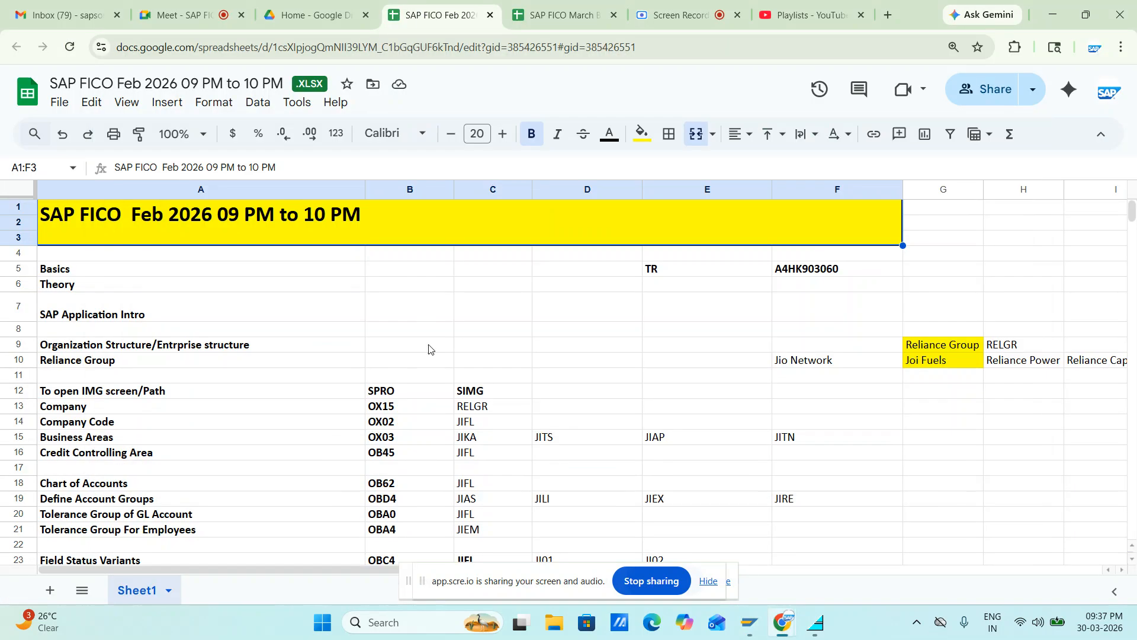
scroll(407, 500, "down", 3)
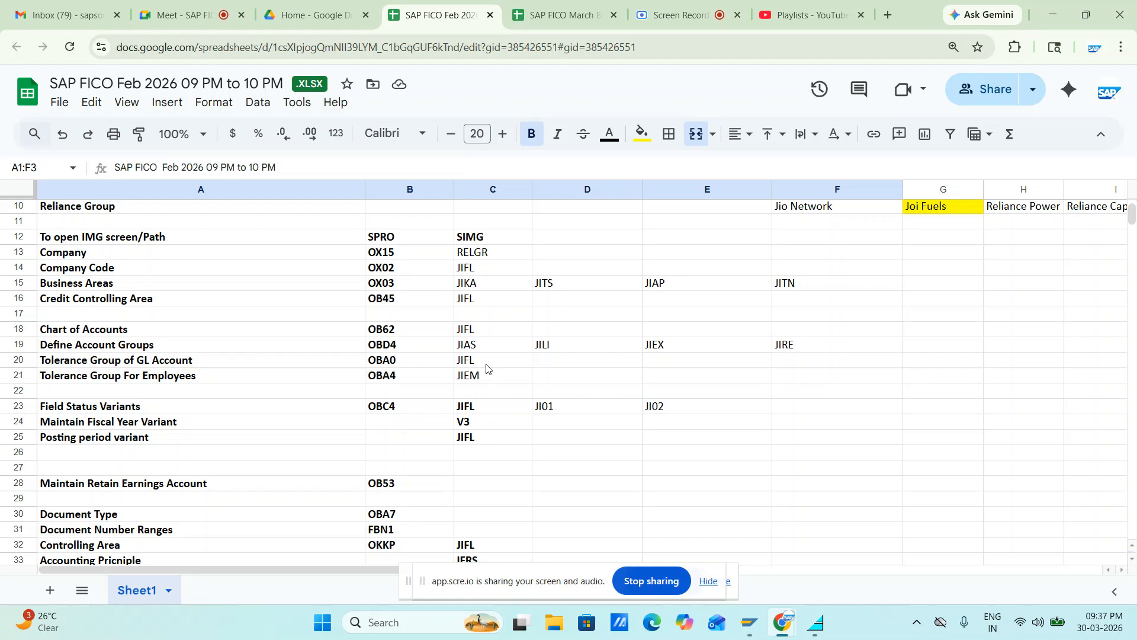
key("alt+Tab")
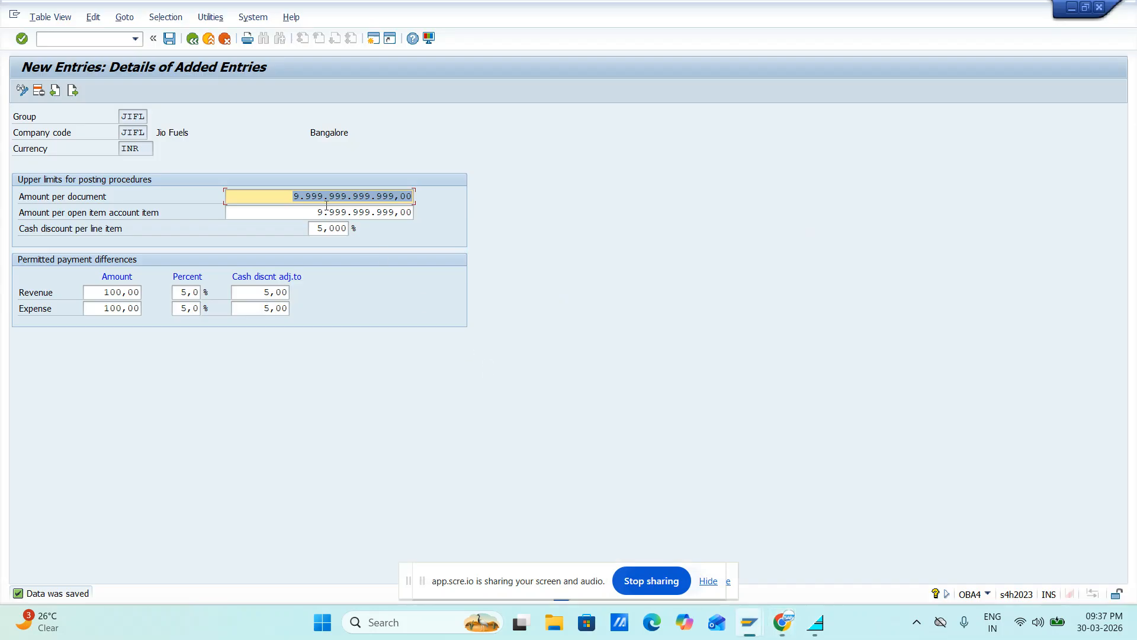
Exit the FI tolerance group maintenance and switch to the SAP session with the vendor invoice entry
left_click(193, 44)
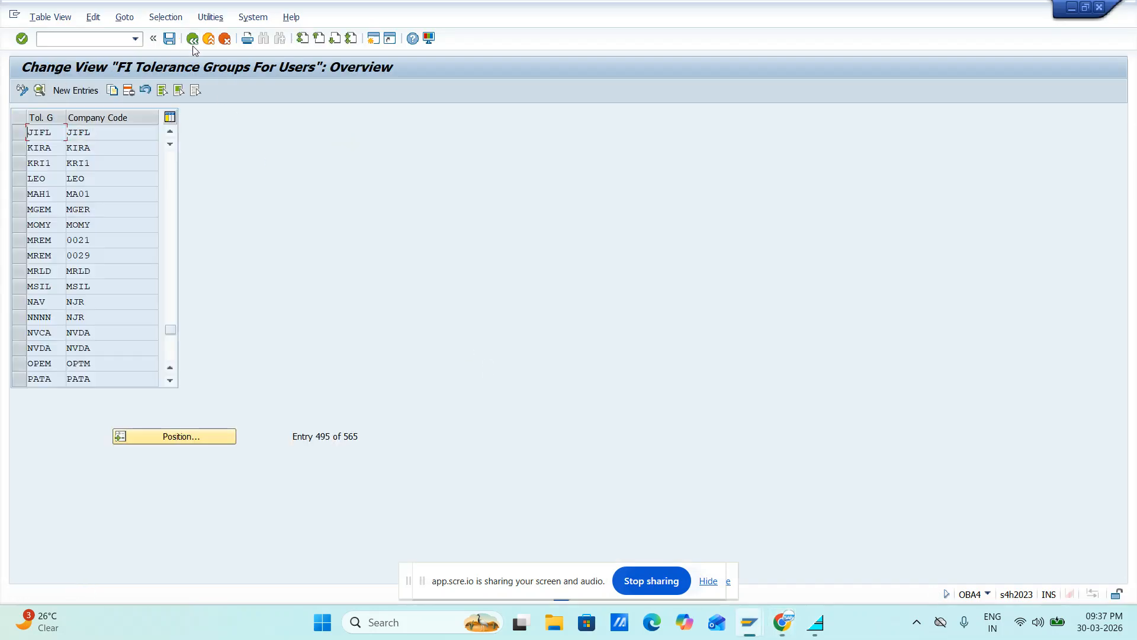
left_click(193, 44)
key("alt+Tab")
key("alt+Tab")
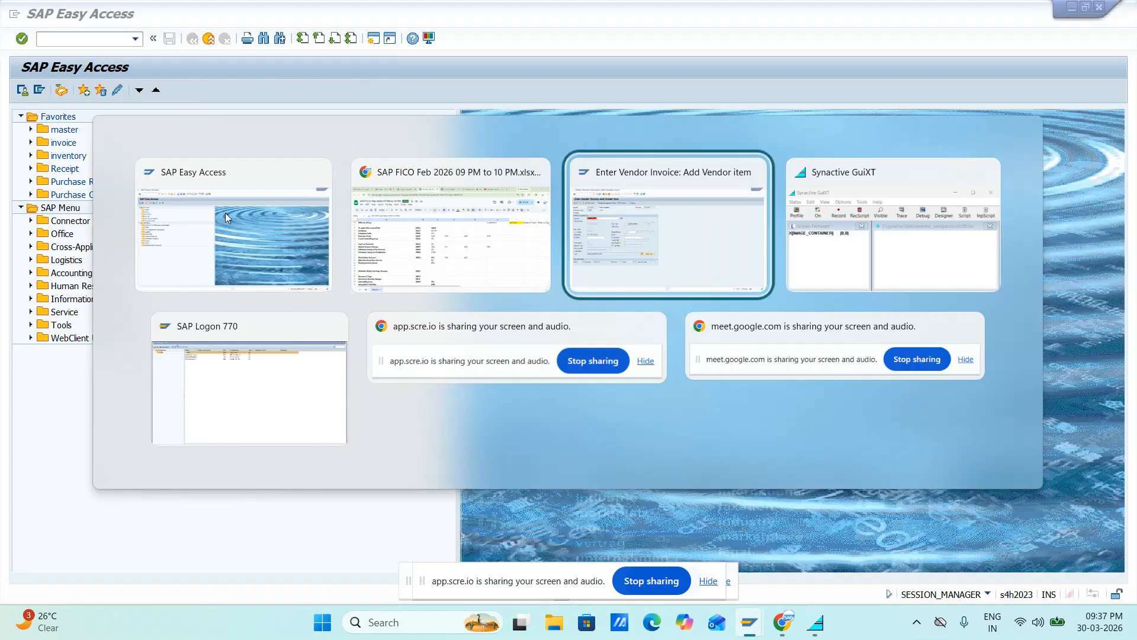
key("Return")
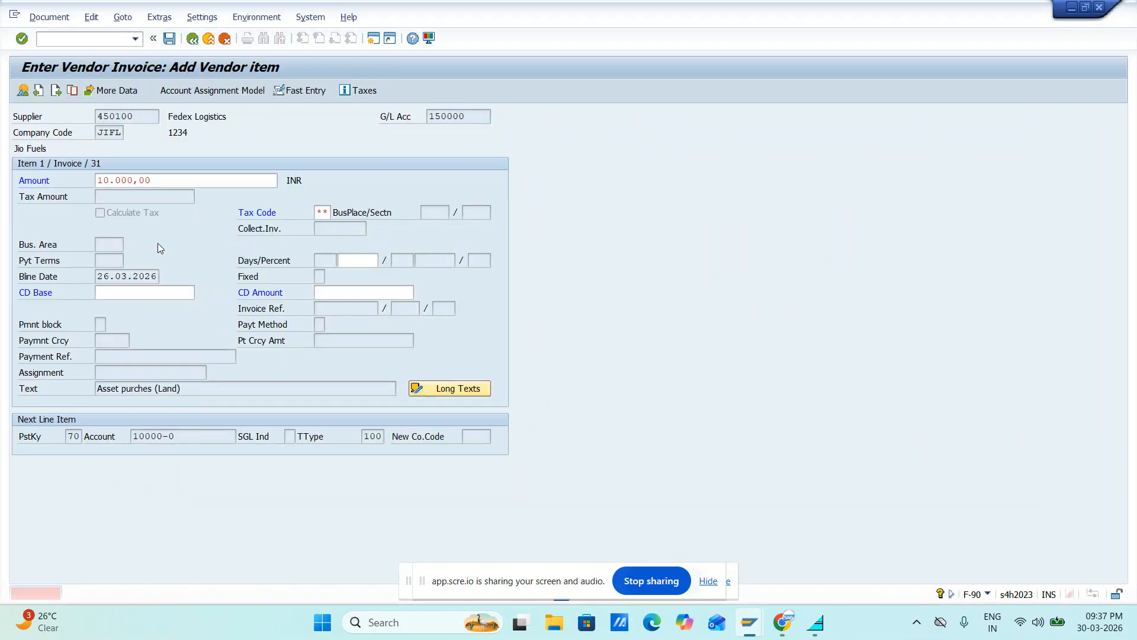
Abandon the current vendor invoice entry and restart transaction F-90
left_click(60, 37)
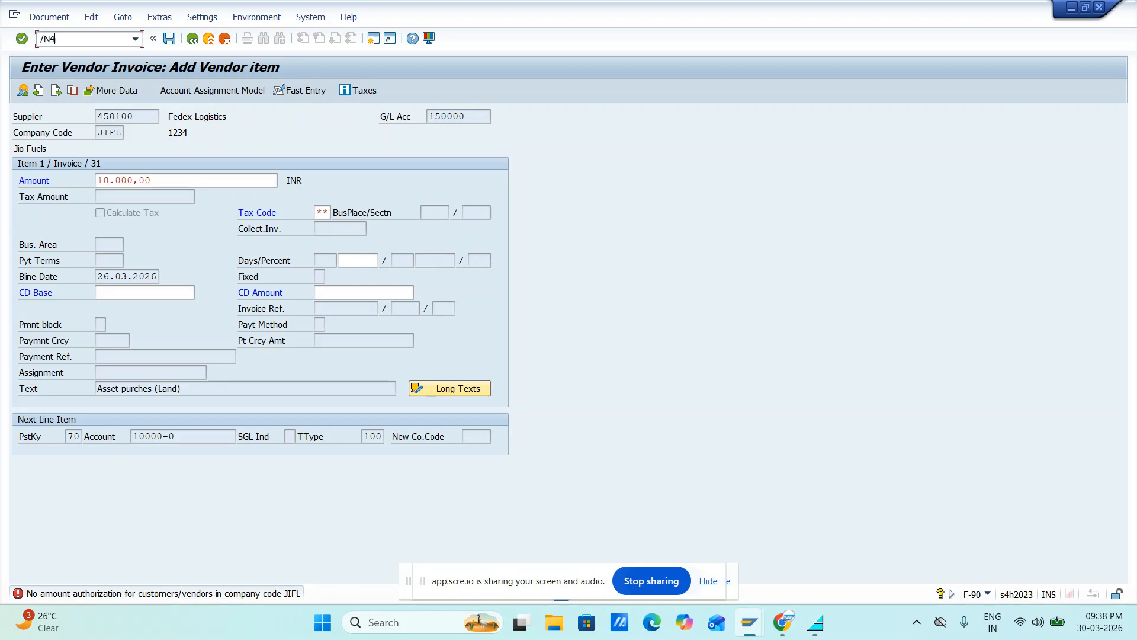
type("/N")
key("Return")
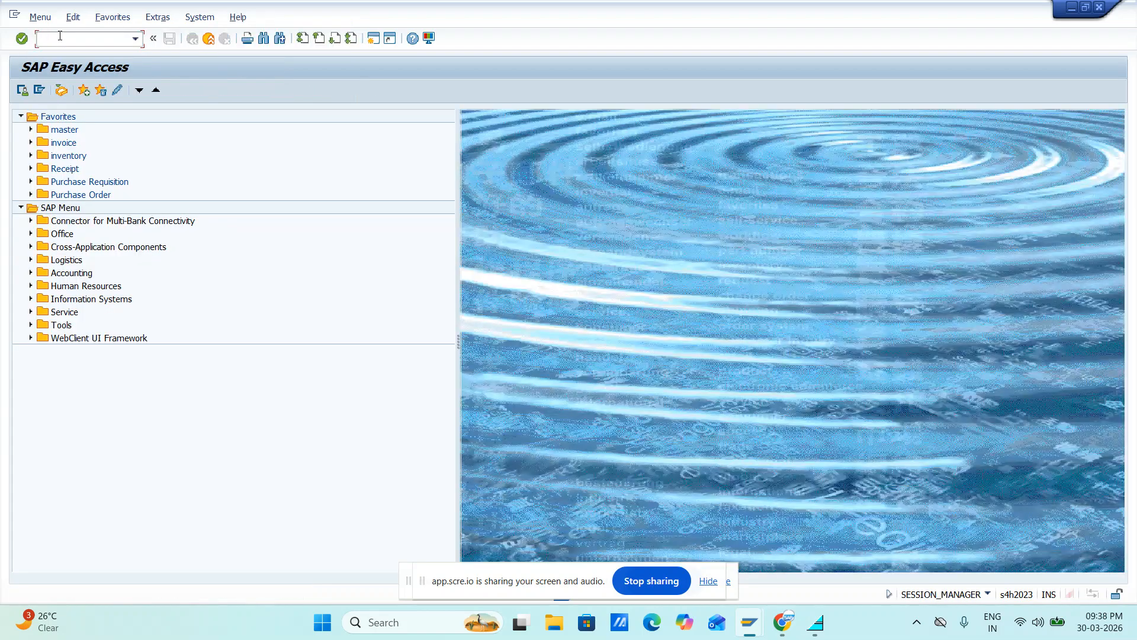
type("ob57f-90")
key("Return")
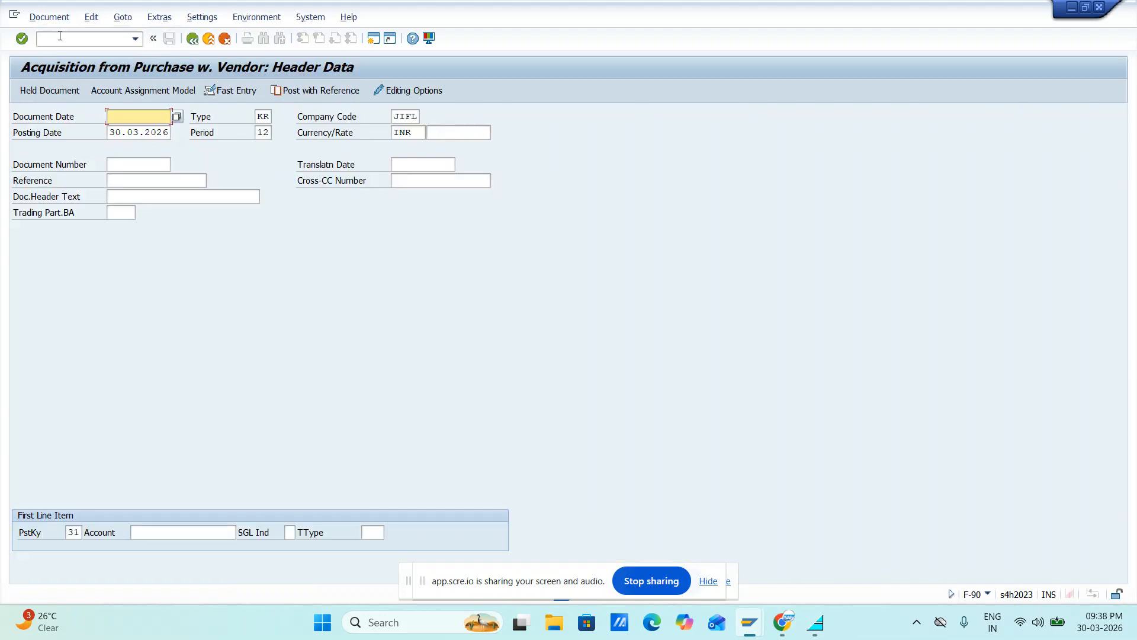
Set the document date to 26.03.2026 and the document header text to "Asset purches (Land)"
key("Down")
key("Down")
key("Return")
key("Tab")
key("Tab")
key("Tab")
key("Tab")
key("Tab")
key("Tab")
key("Tab")
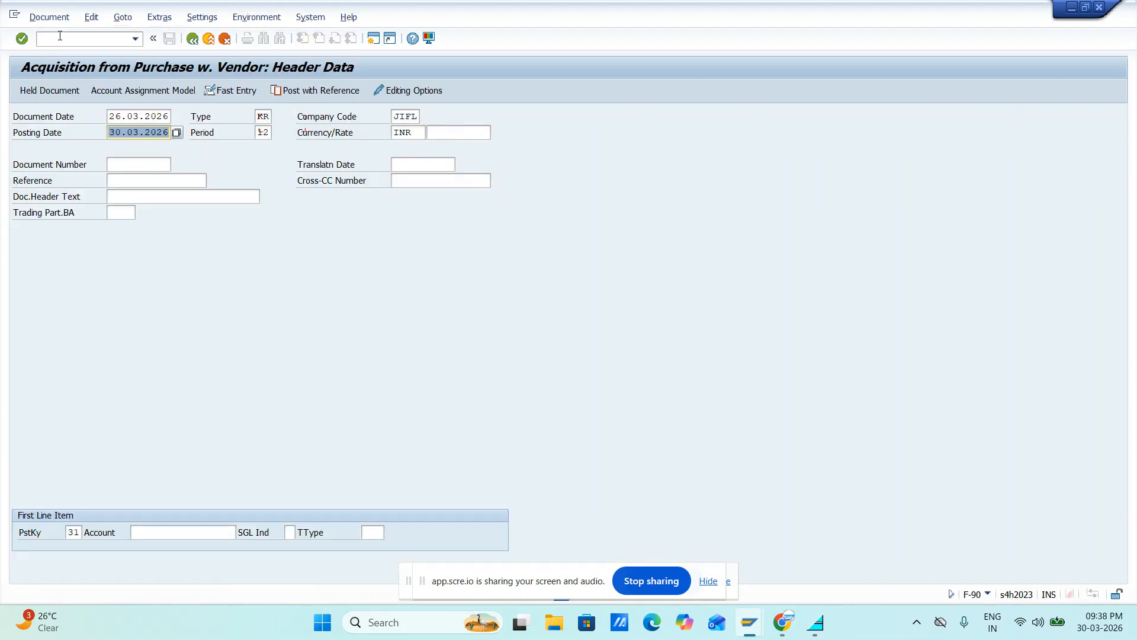
key("Tab")
key("Tab")
key("Tab")
key("Tab")
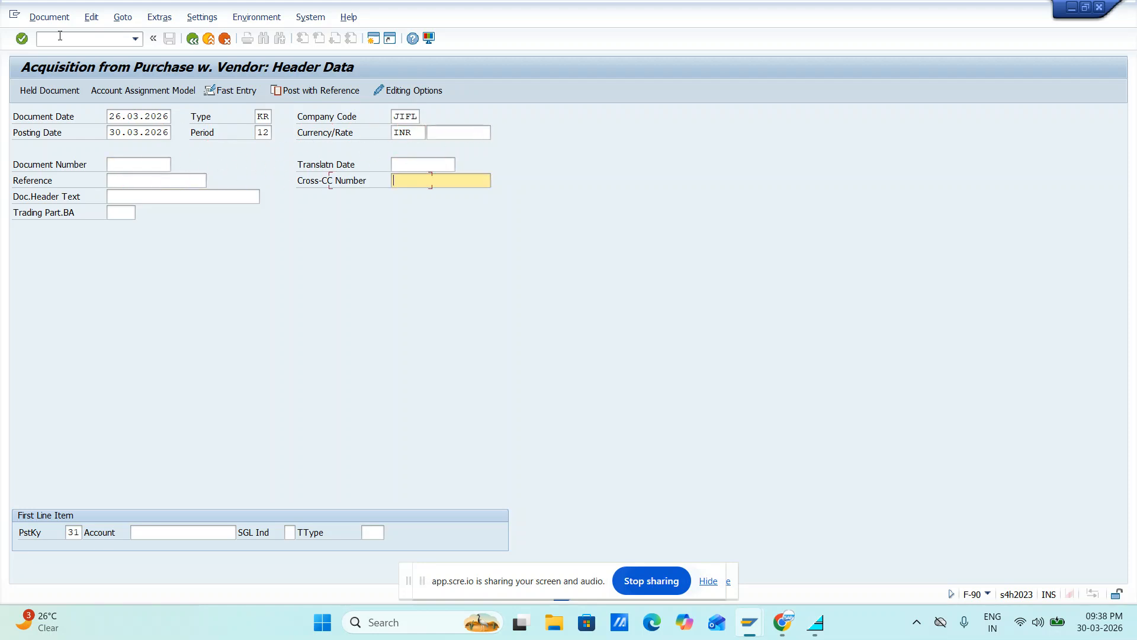
key("Down")
key("Down")
key("Return")
key("Tab")
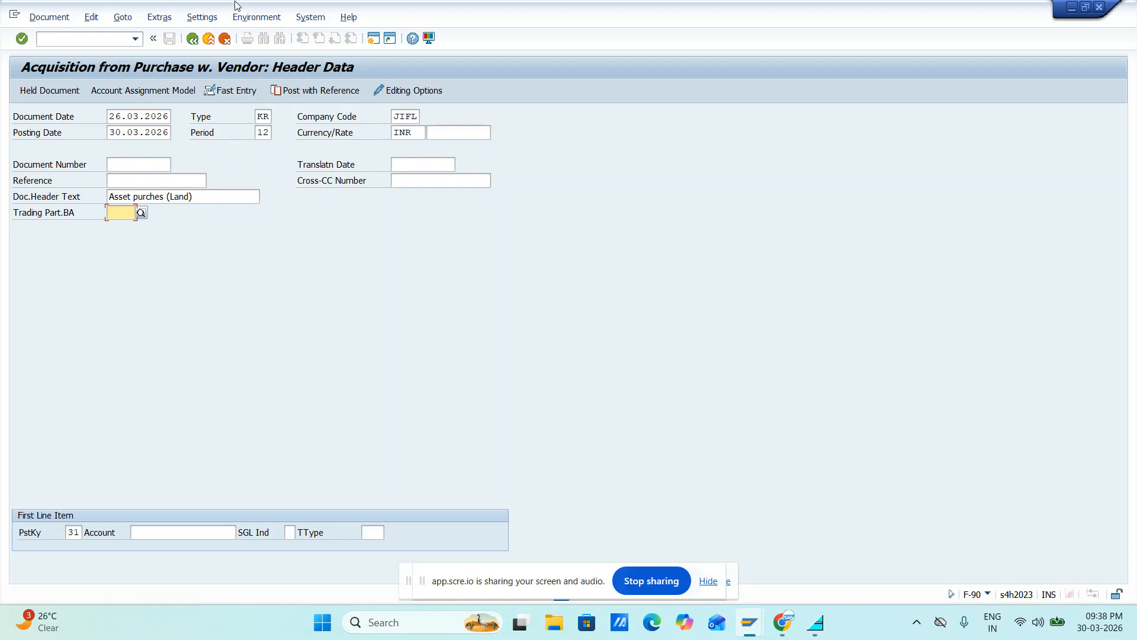
Open transaction F-91 in a new session to view its header screen, exit it, and return to the F-90 entry
left_click(373, 38)
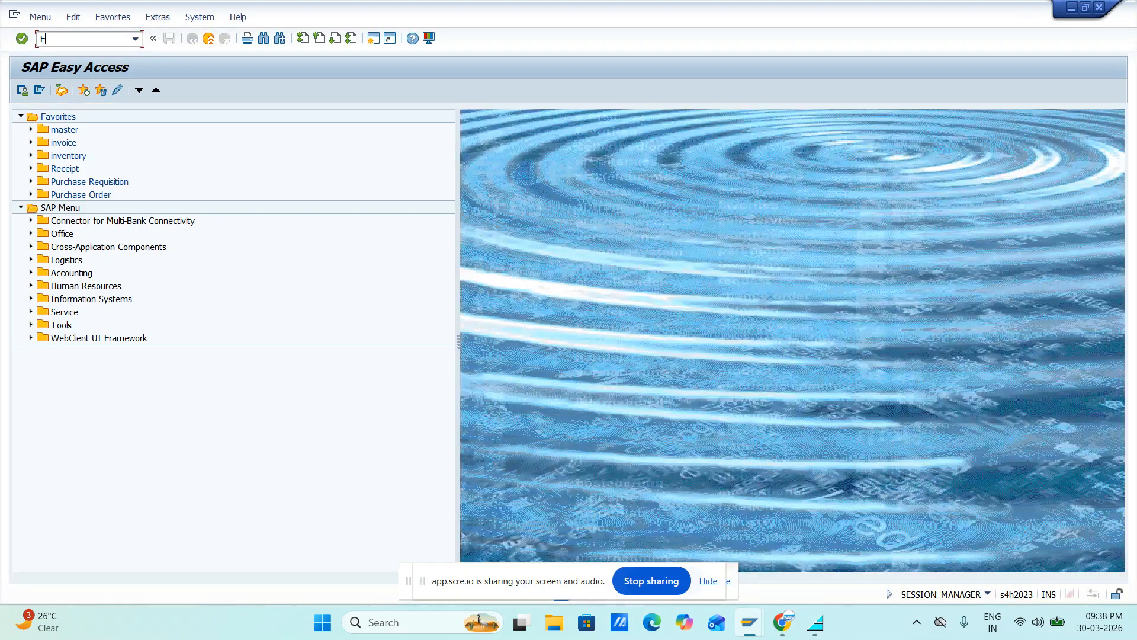
type("F-91")
key("Return")
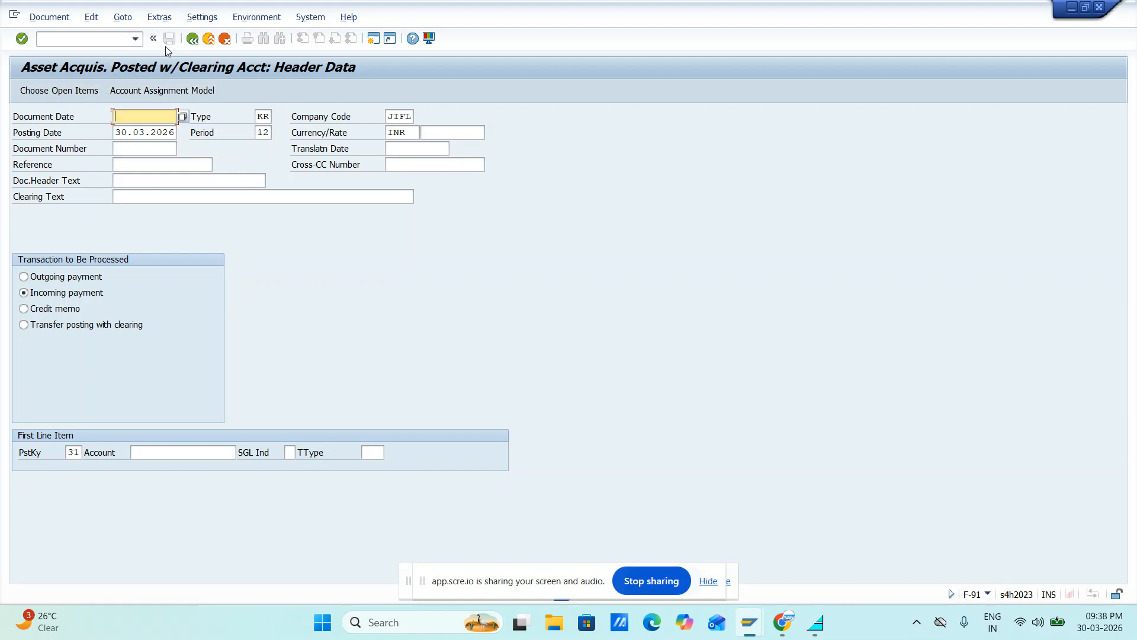
left_click(193, 39)
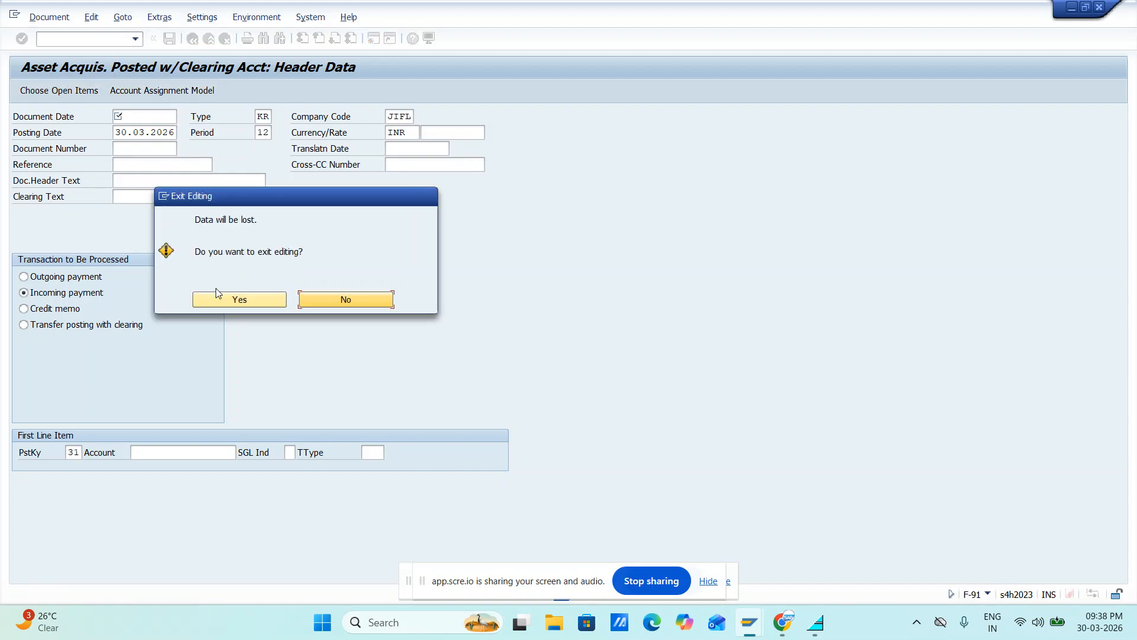
left_click(223, 301)
key("alt+Tab")
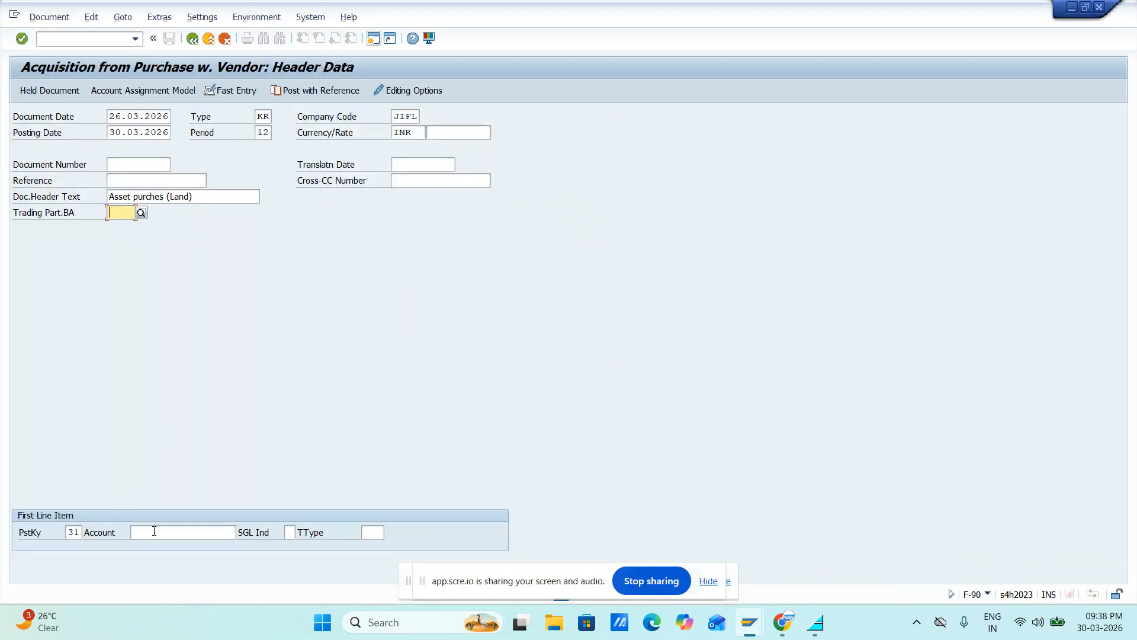
Enter the Fedex Logistics vendor account for the first line item with posting key 31 and proceed to the vendor item
left_click(154, 531)
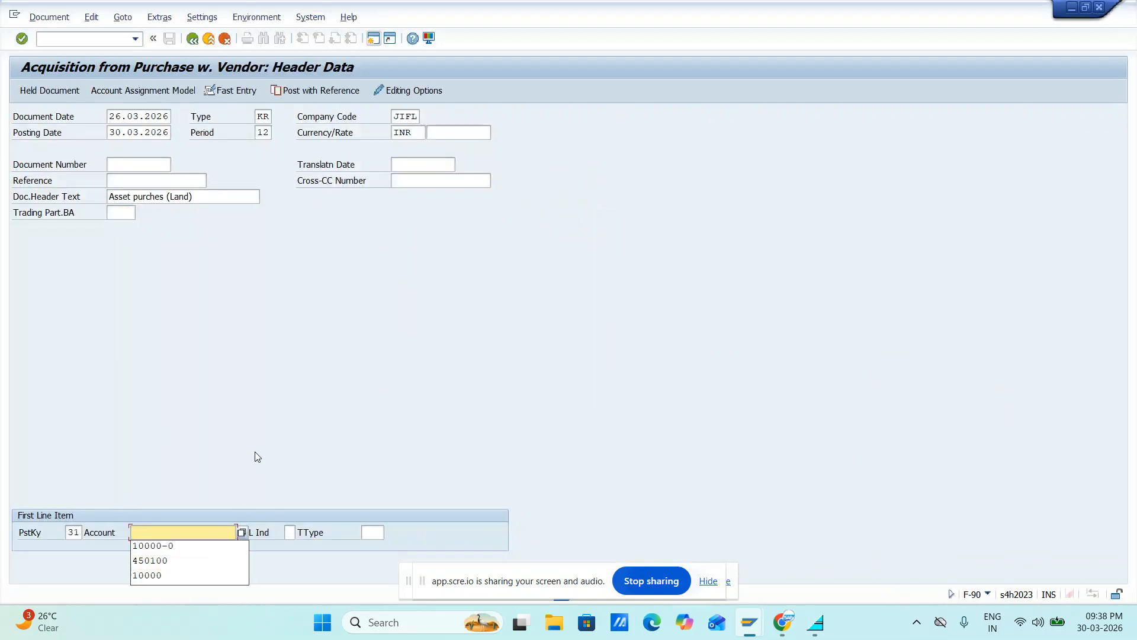
left_click(171, 561)
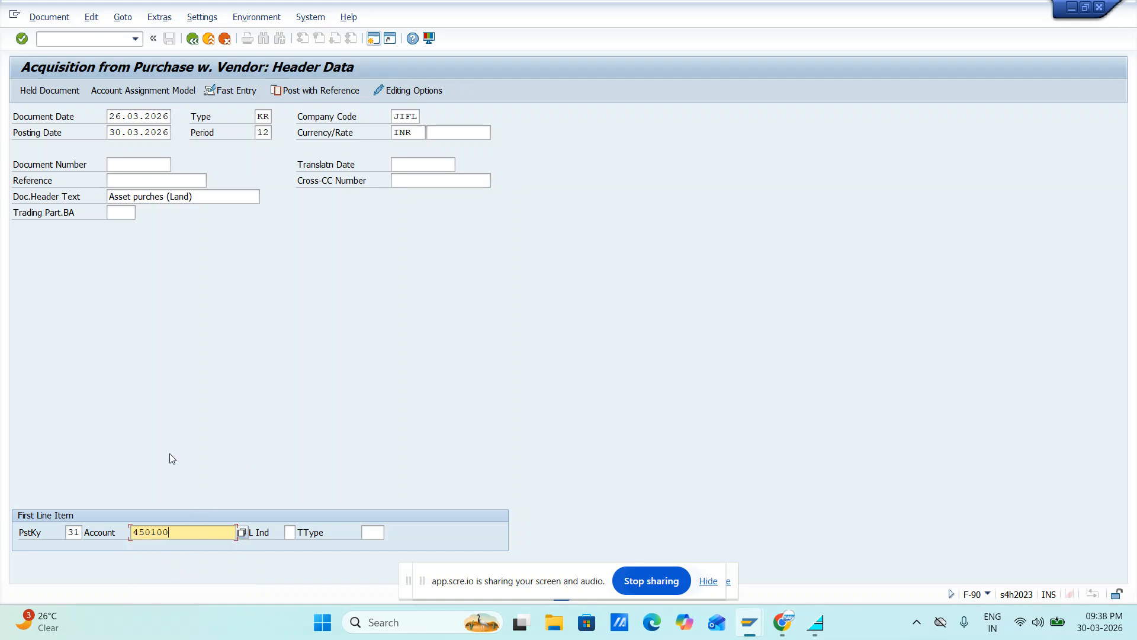
key("Return")
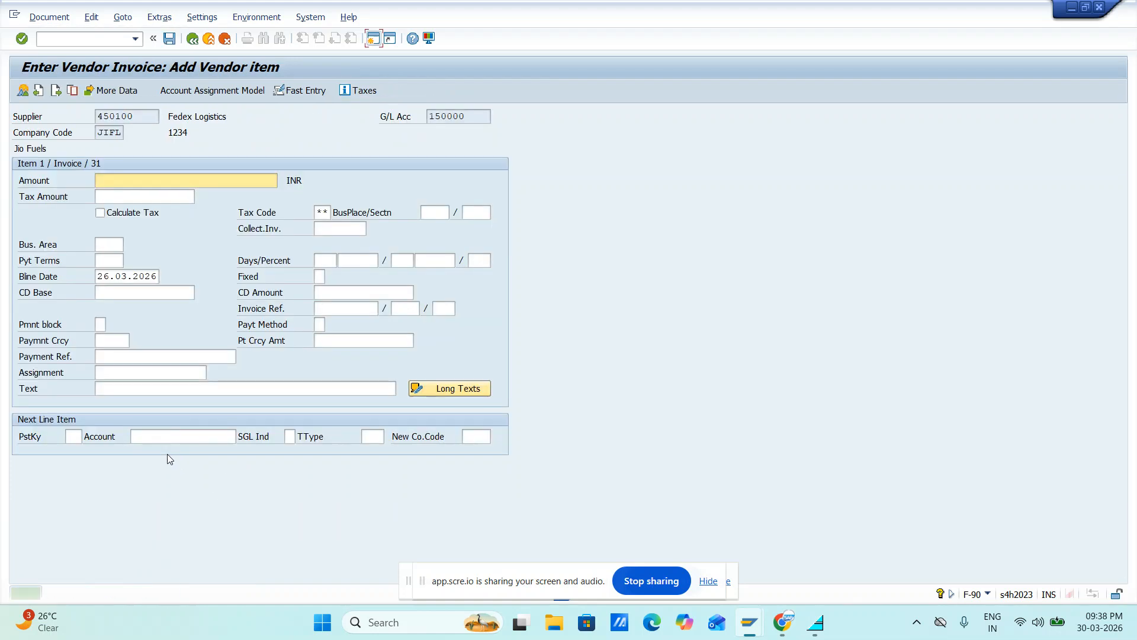
Set the vendor item's amount to 10000 INR and its text to "Asset purches (Land)"
key("Tab")
key("Tab")
key("Tab")
key("Tab")
key("Tab")
key("Tab")
key("Tab")
key("Tab")
key("Tab")
key("Tab")
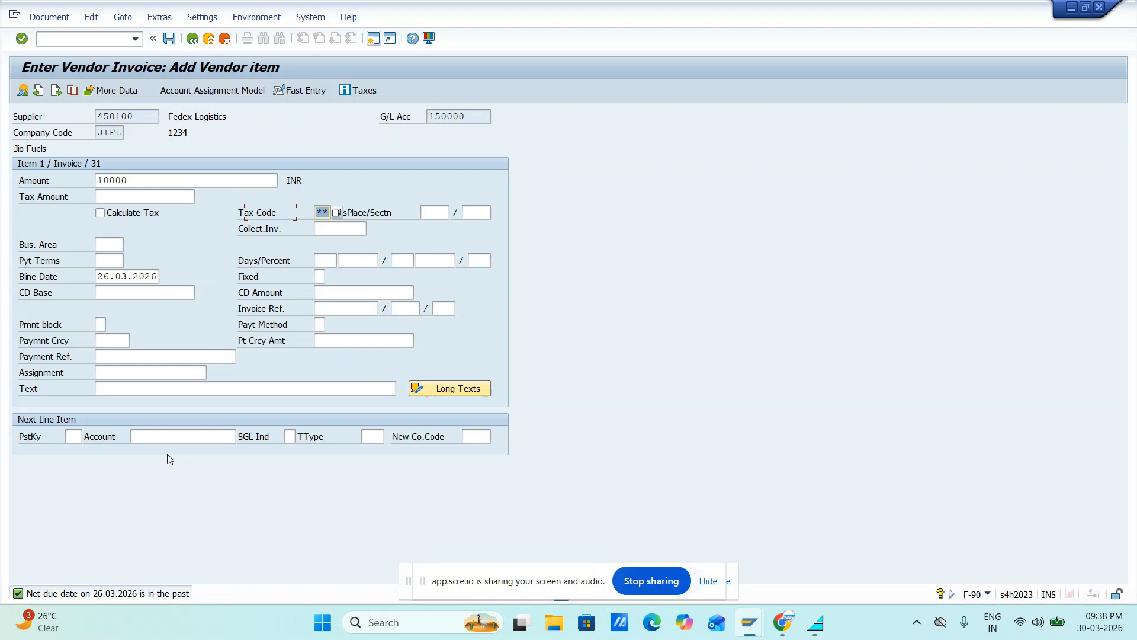
key("Tab")
key("Tab")
key("Tab")
key("Tab")
key("Tab")
key("Tab")
key("Tab")
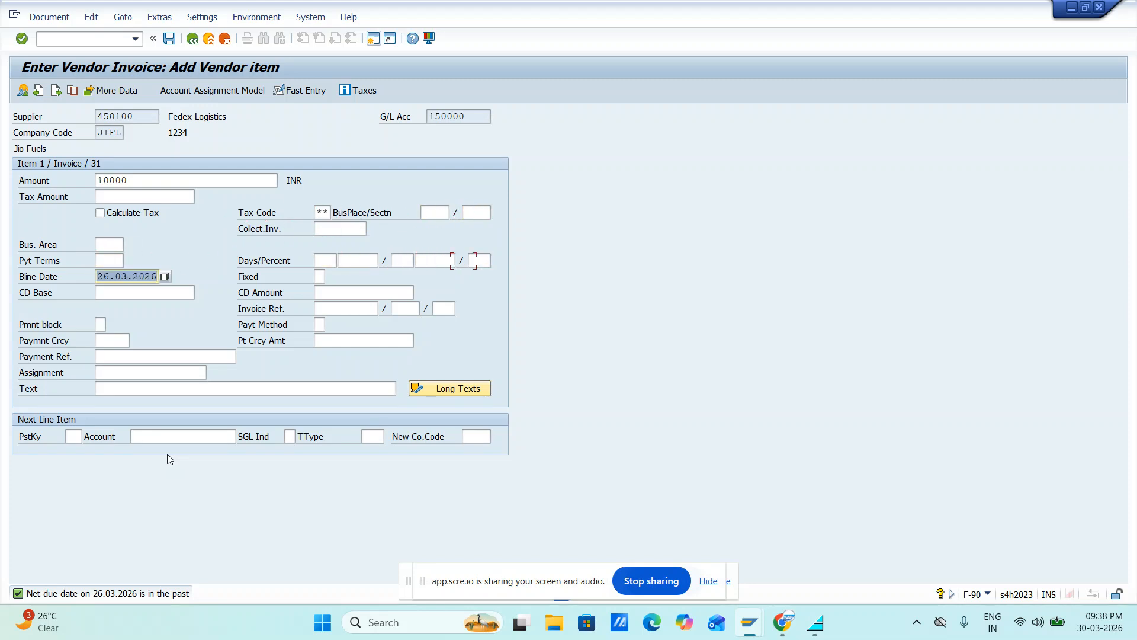
key("Tab")
key("Tab")
key("Tab")
key("Tab")
key("Tab")
key("Tab")
key("Tab")
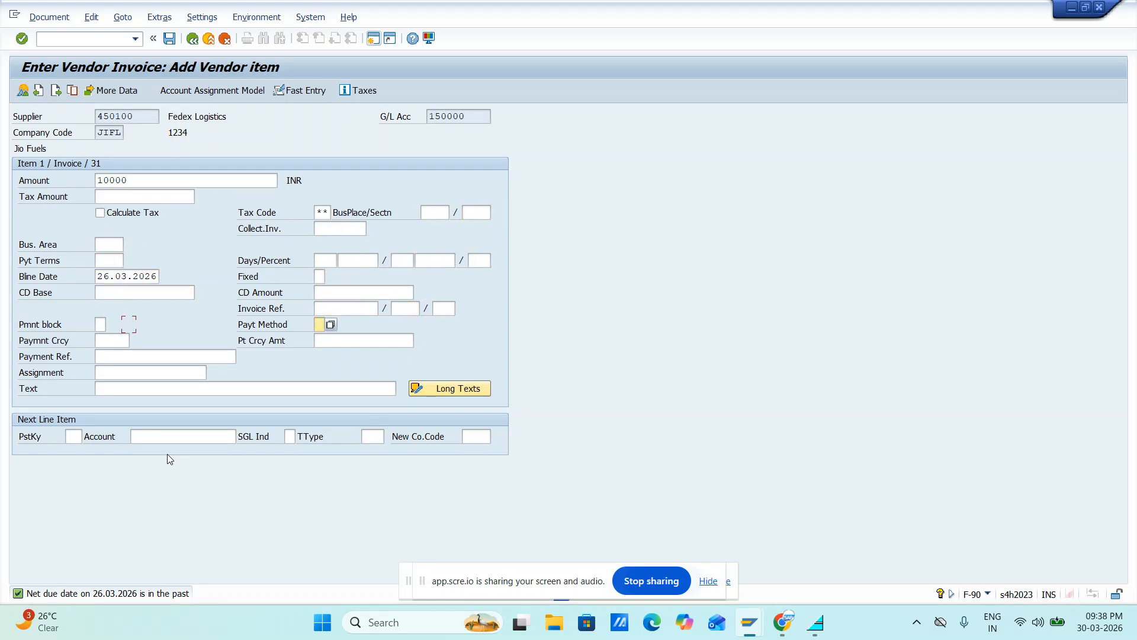
key("Down")
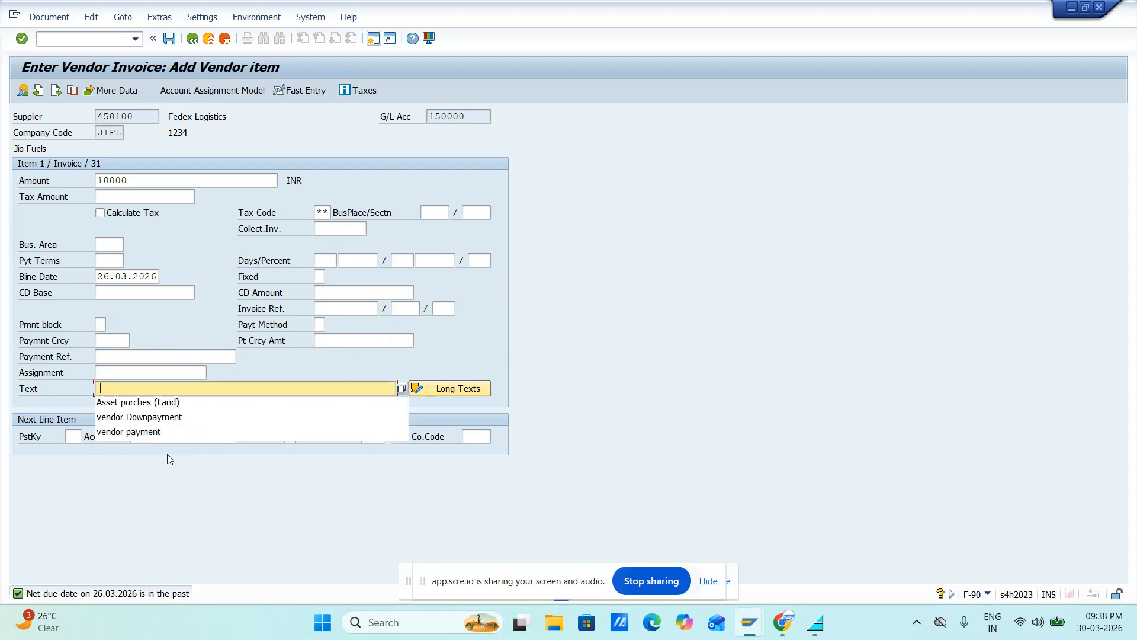
key("Down")
key("Return")
Define the next line item with posting key 70, asset 10000 and transaction type 100, and proceed to the asset item
key("Tab")
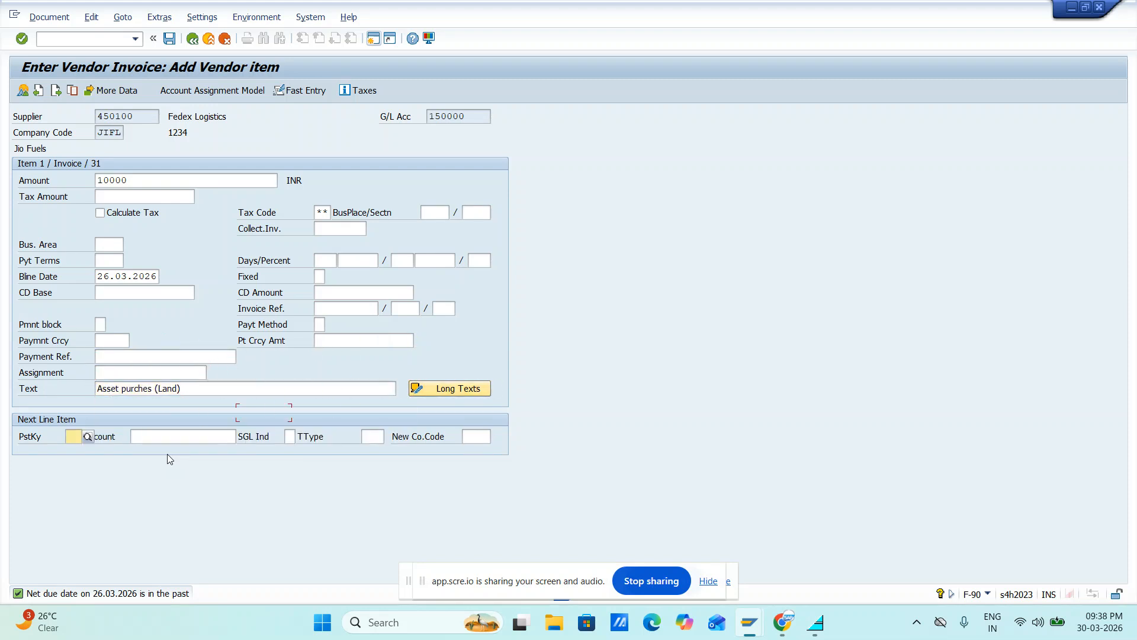
key("Down")
key("Down")
key("Down")
key("Return")
key("Tab")
key("Down")
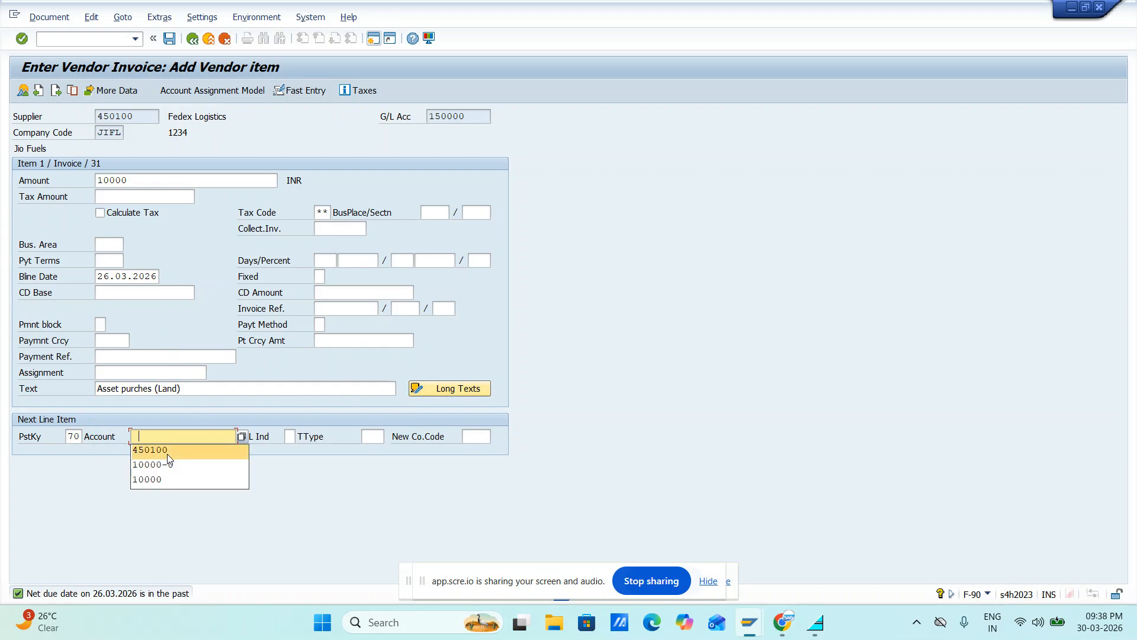
key("Down")
key("Return")
key("Tab")
key("Tab")
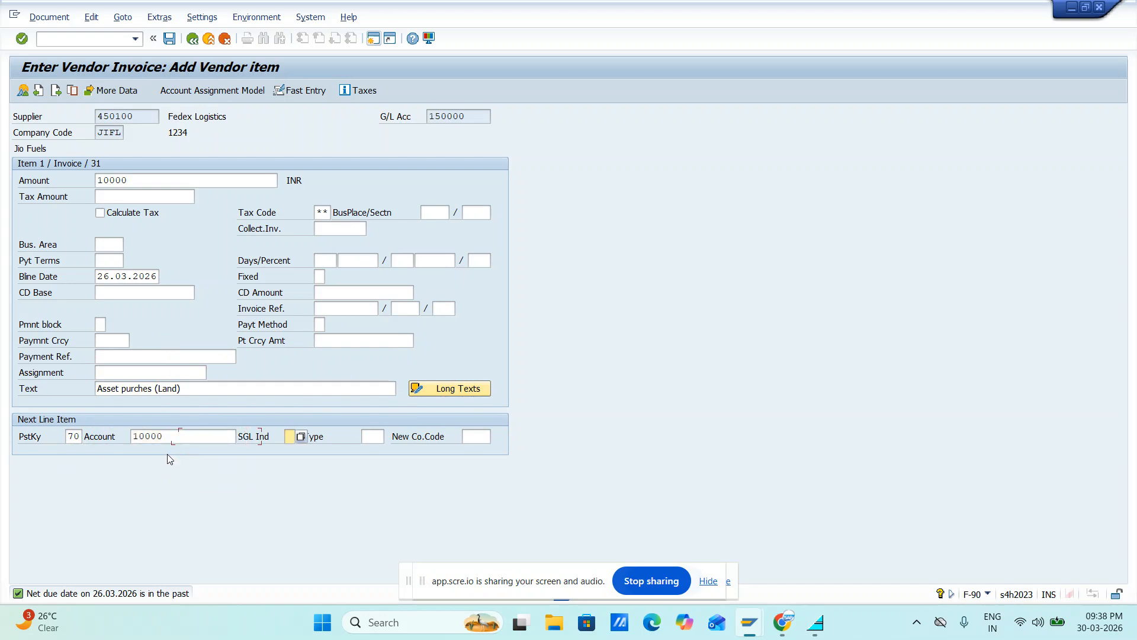
key("Down")
key("Down")
key("Return")
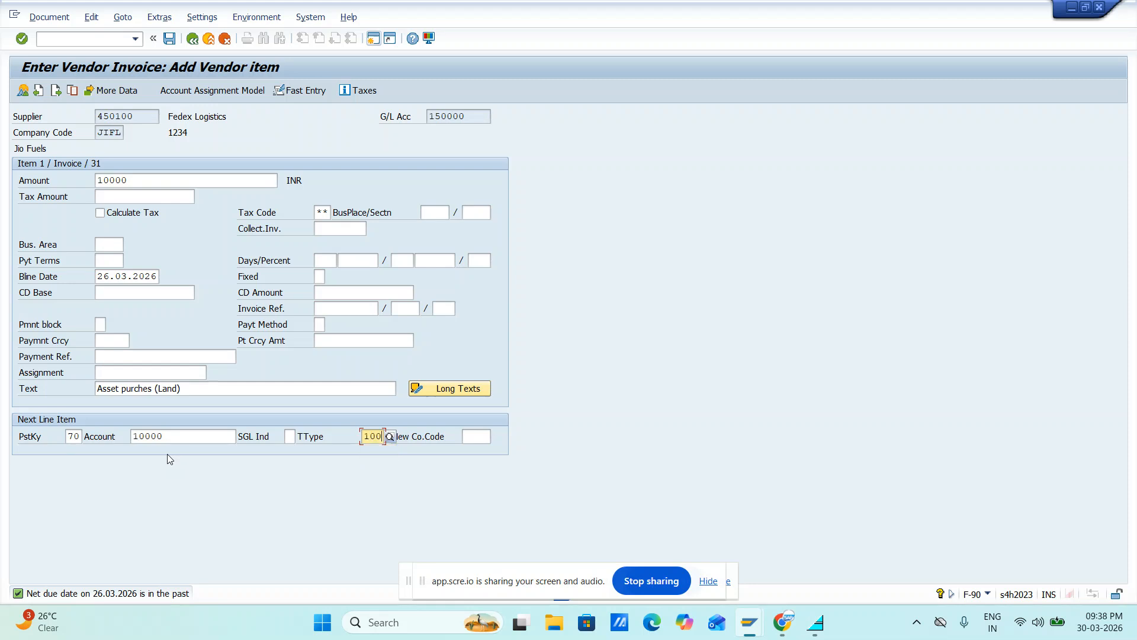
key("Return")
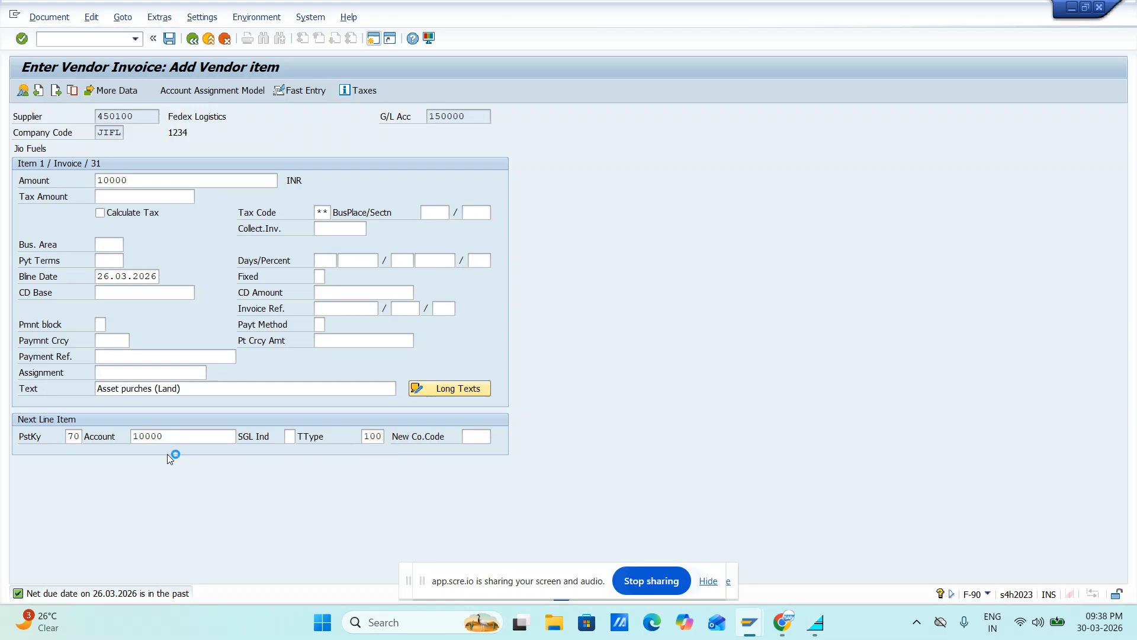
Set the asset item's amount to 10000 INR and its text to "Asset purches (Land)"
key("Down")
key("Down")
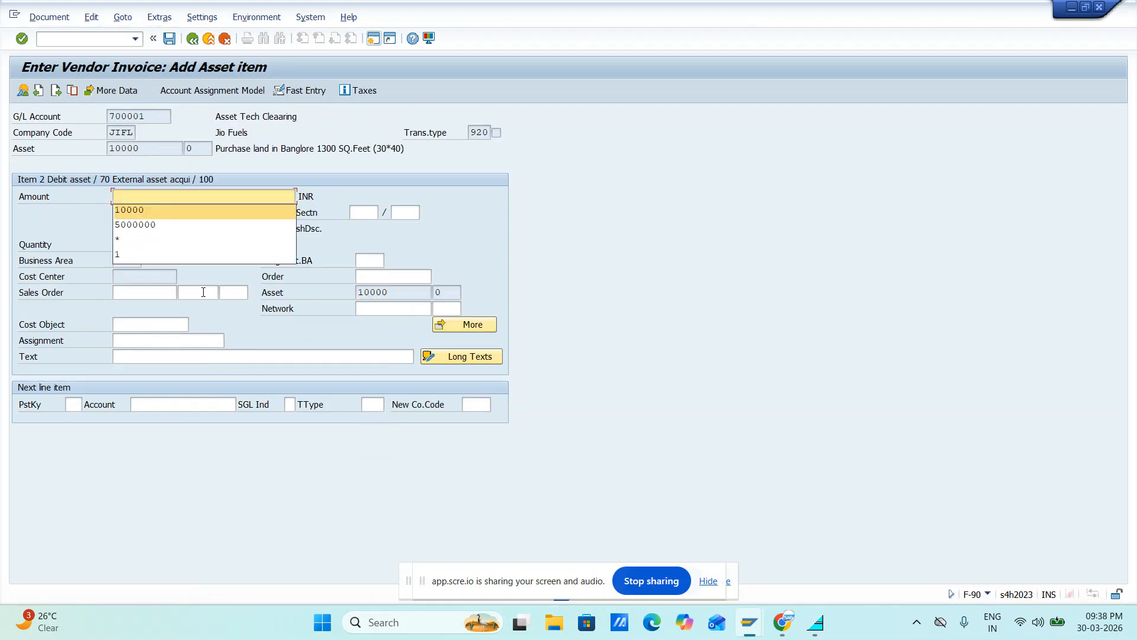
key("Return")
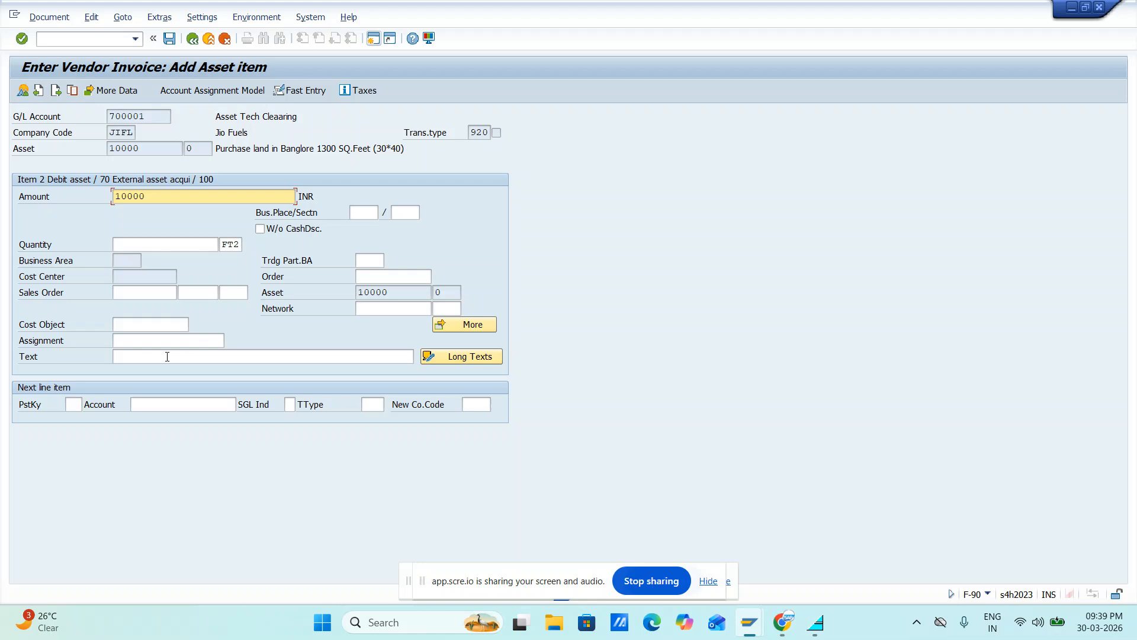
left_click(167, 356)
left_click(169, 369)
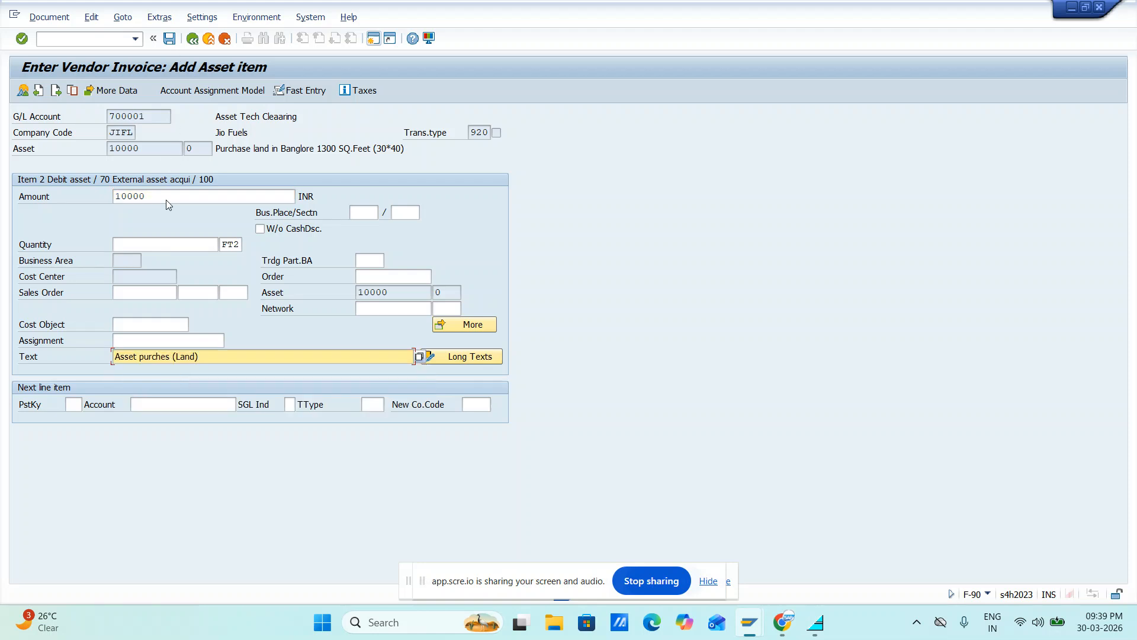
Simulate the vendor invoice, leaving the asset item's quantity and additional account assignments blank
left_click(49, 17)
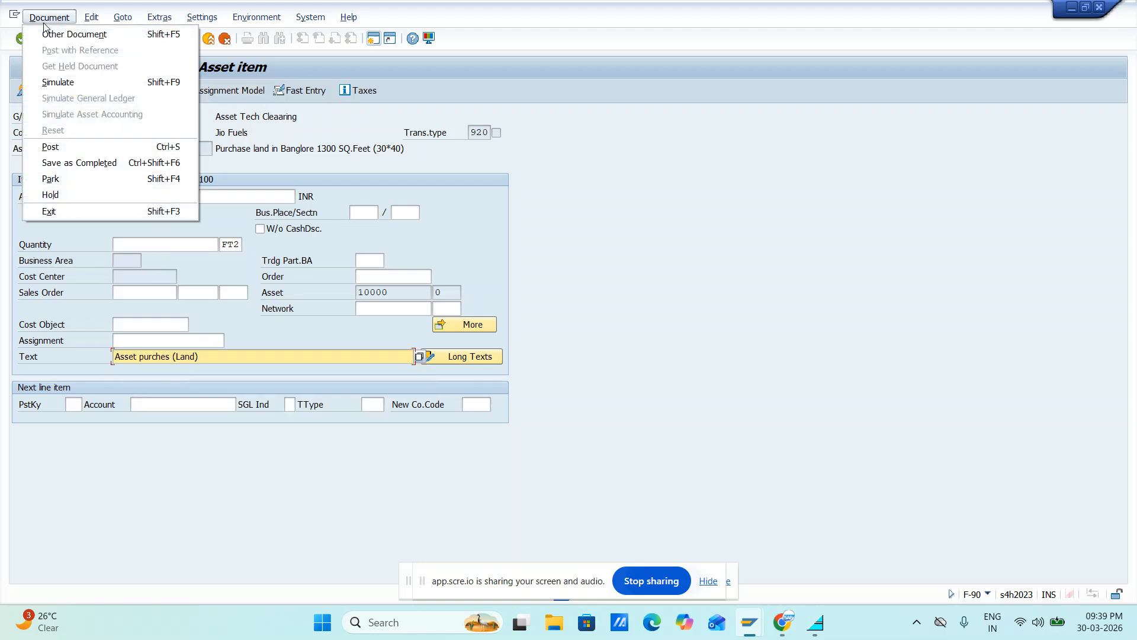
left_click(59, 82)
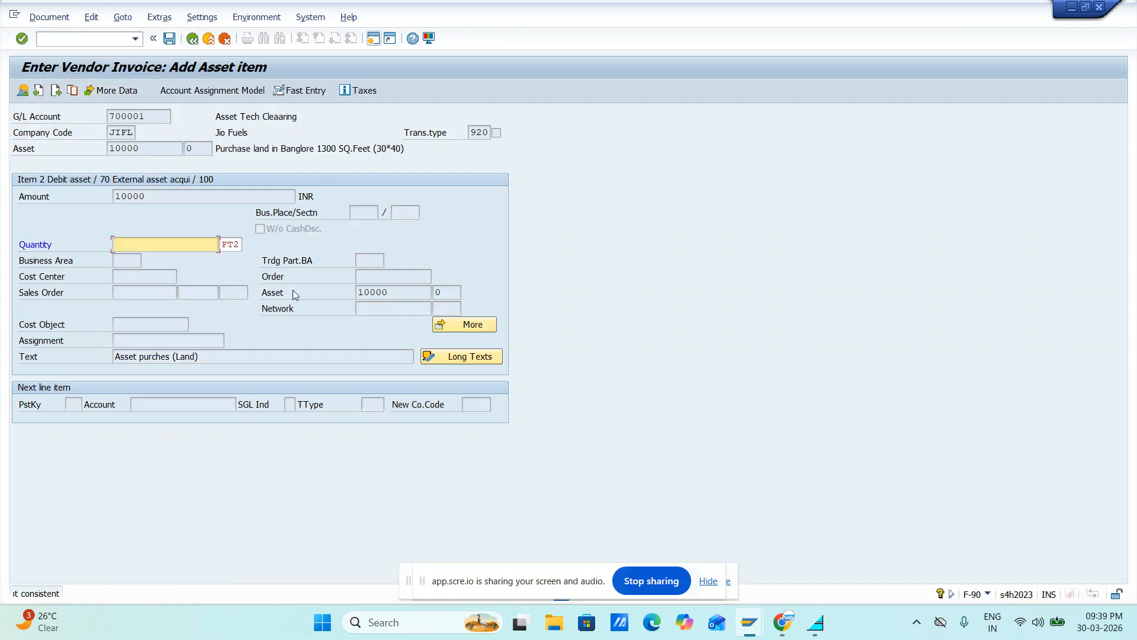
key("Return")
key("Return")
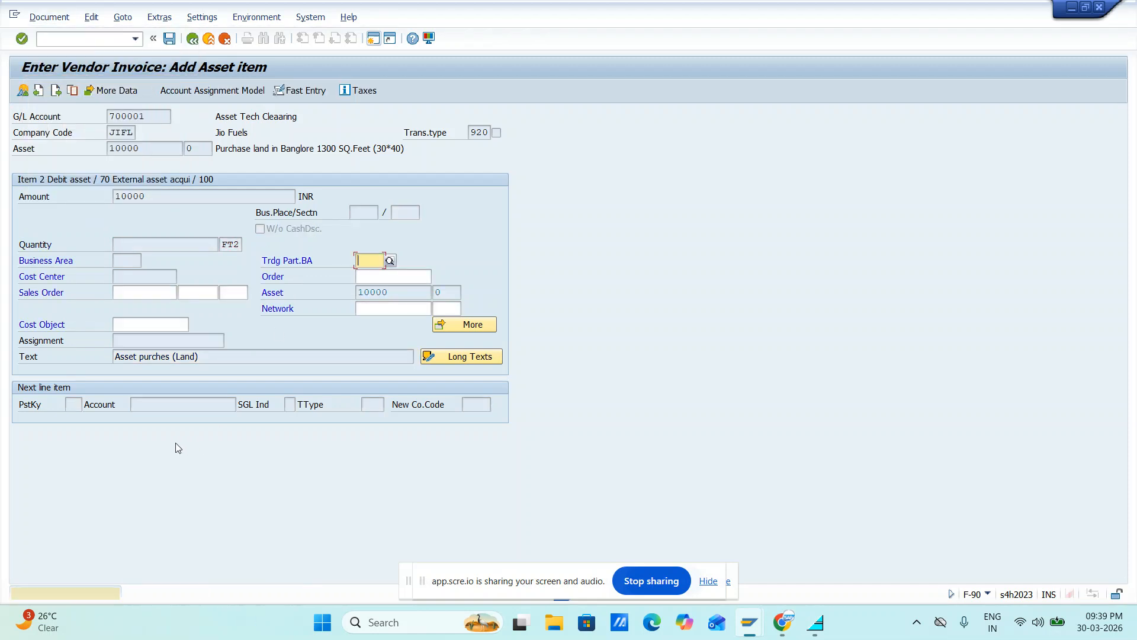
key("Return")
key("Return")
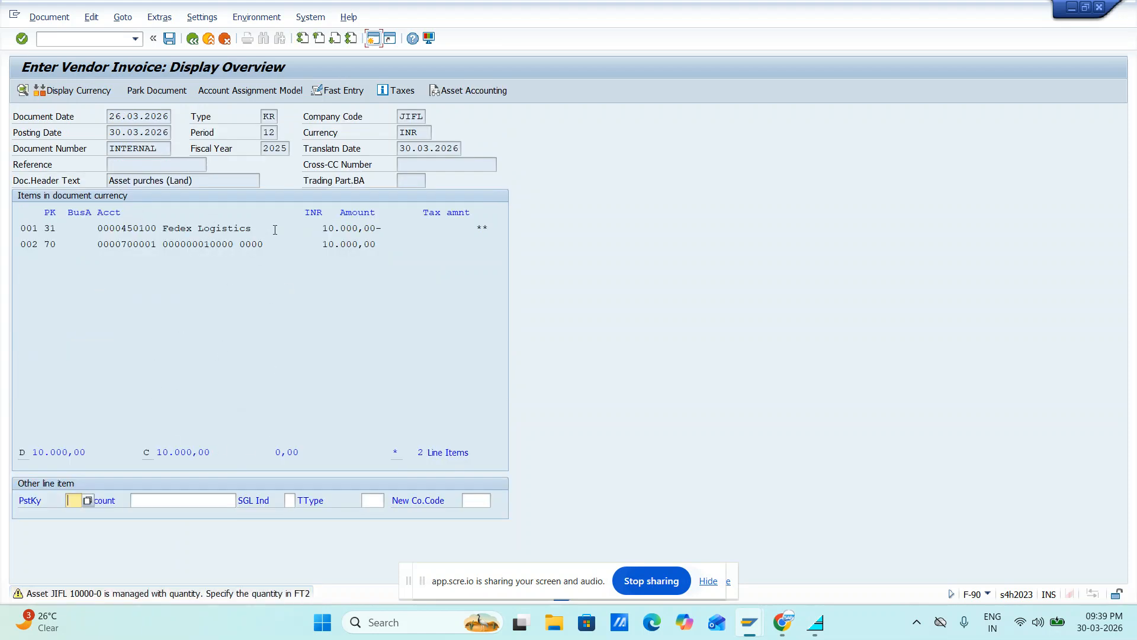
Try to post the simulated invoice, view the detailed help for the status message, and close it
left_click(170, 40)
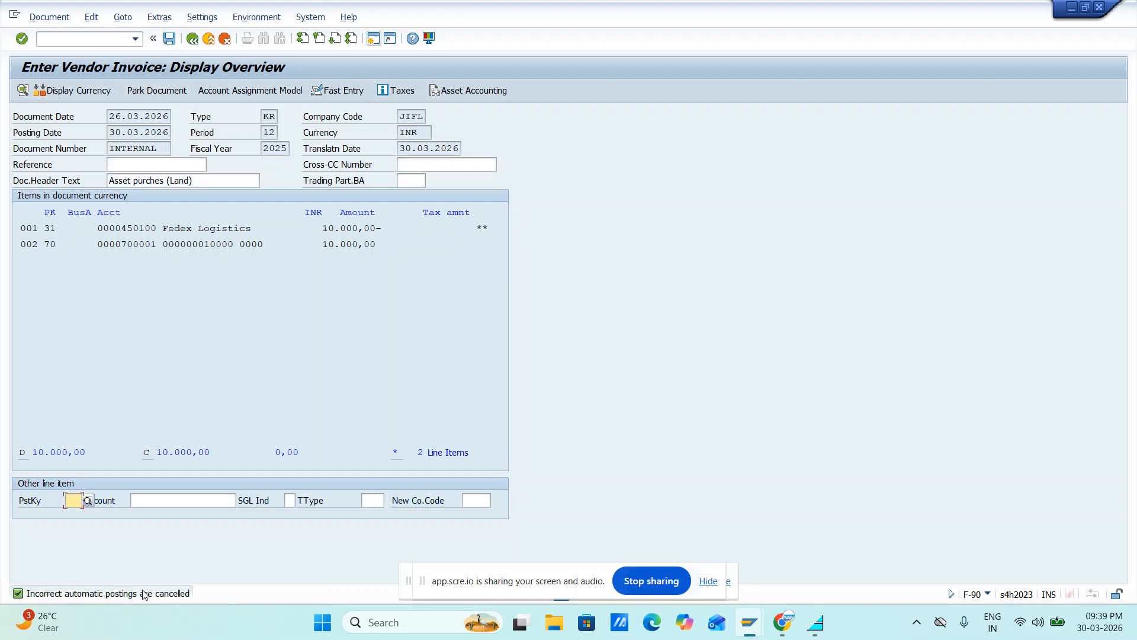
left_click(169, 39)
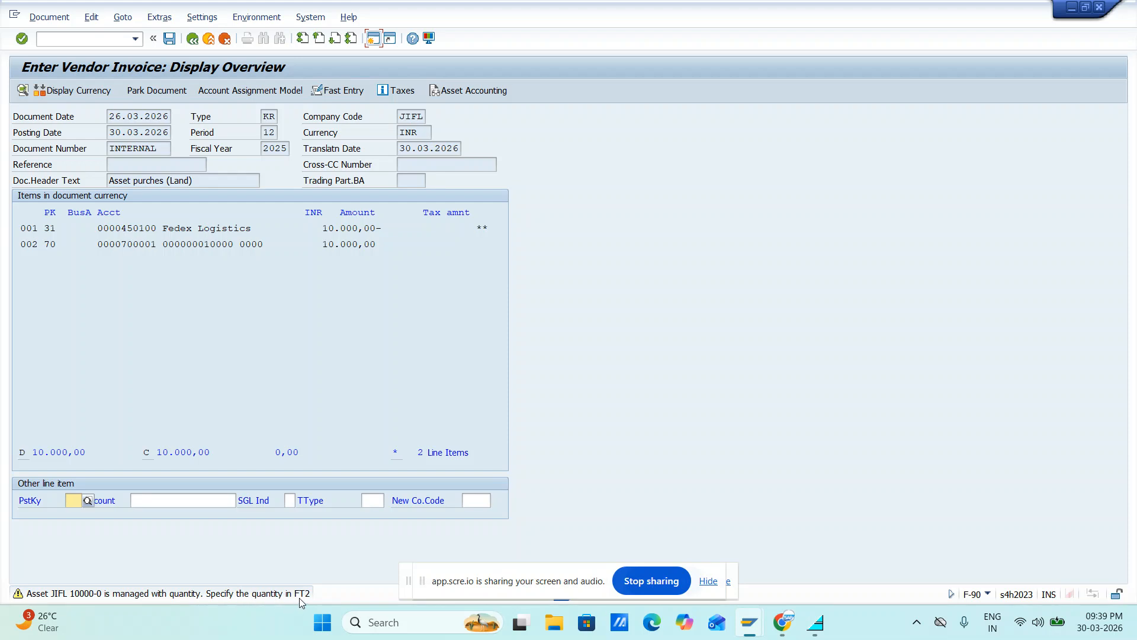
left_click(237, 594)
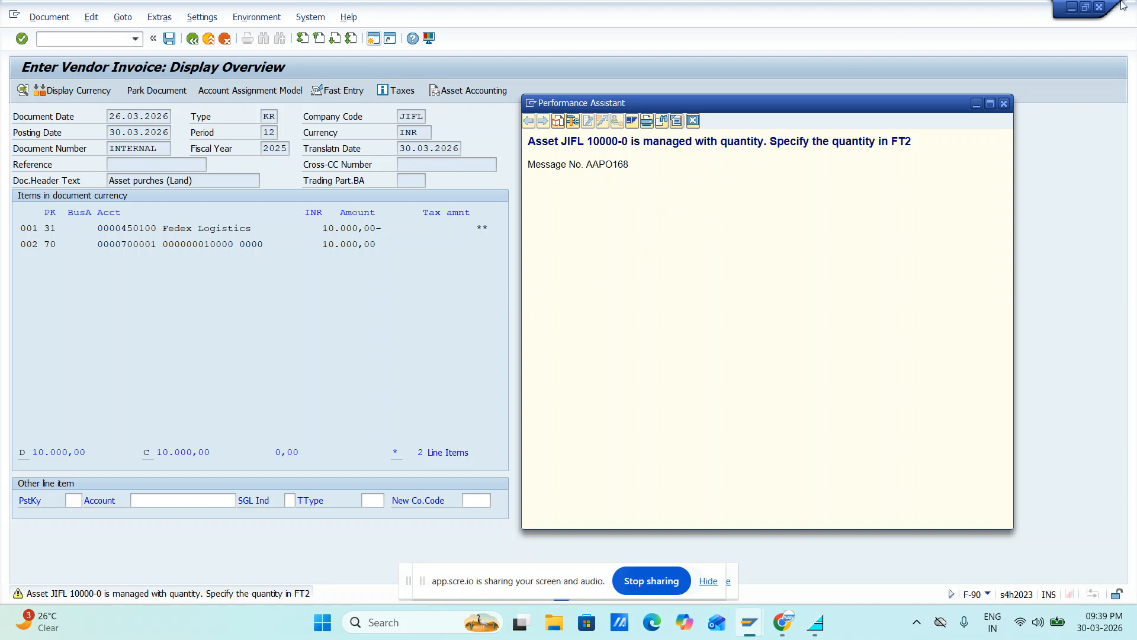
left_click(1003, 104)
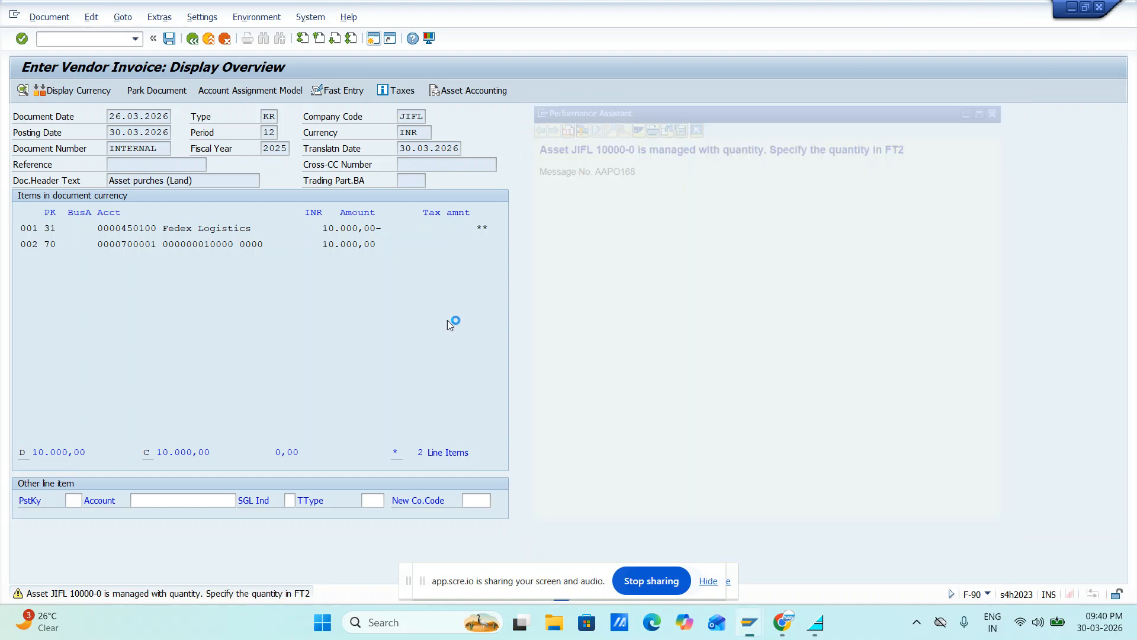
Simulate the vendor invoice again from the document overview and post it, accepting the quantity warning
left_click(49, 17)
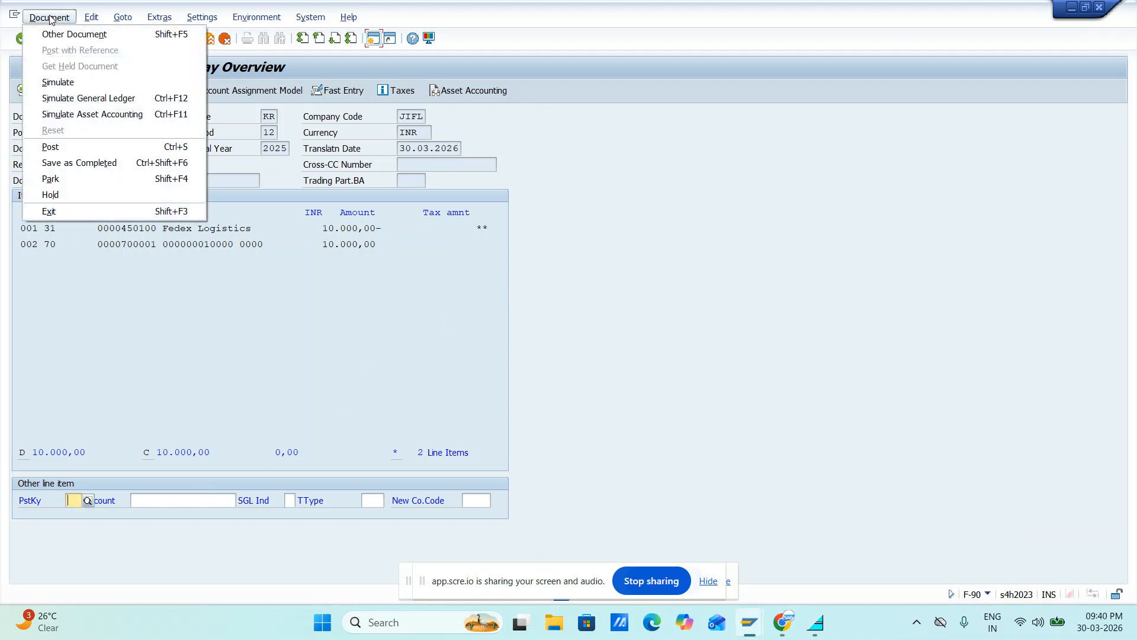
left_click(58, 83)
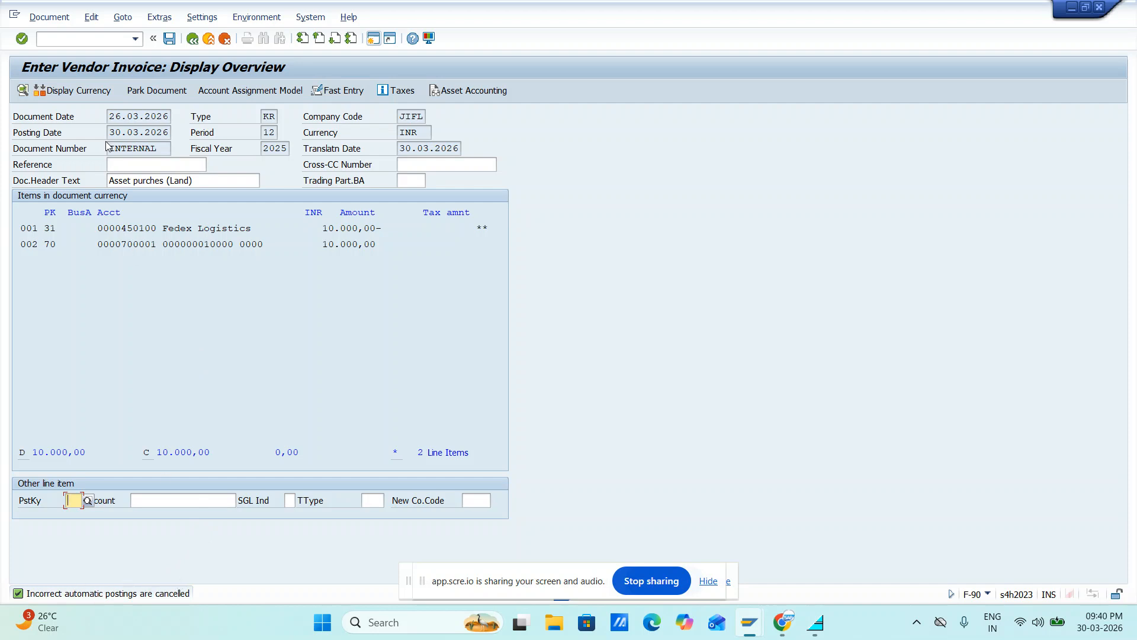
left_click(172, 41)
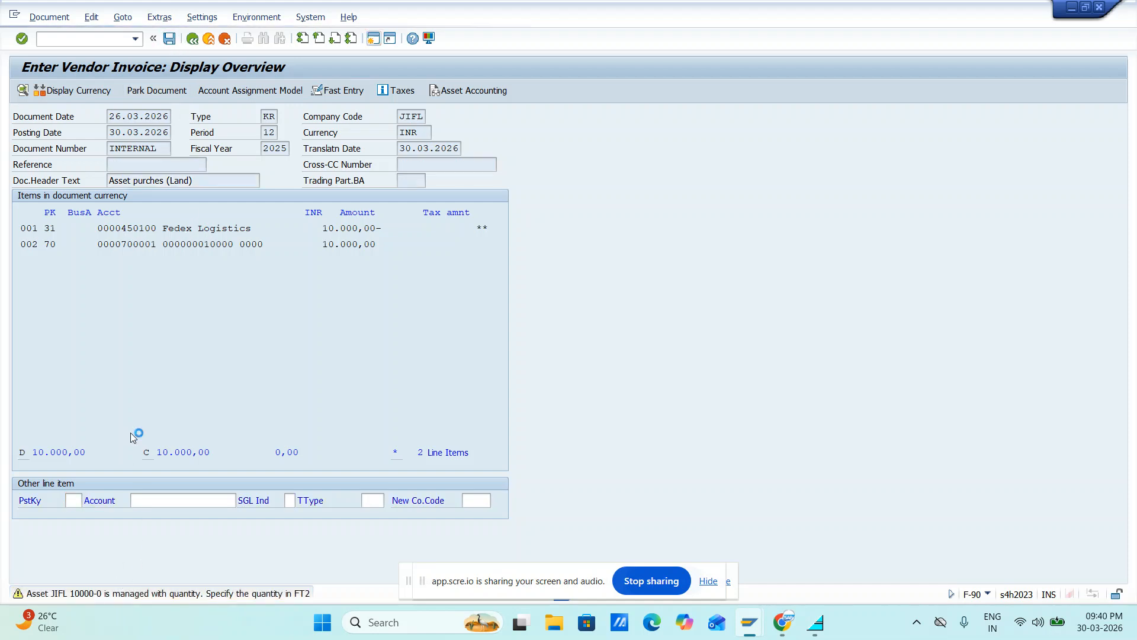
key("Return")
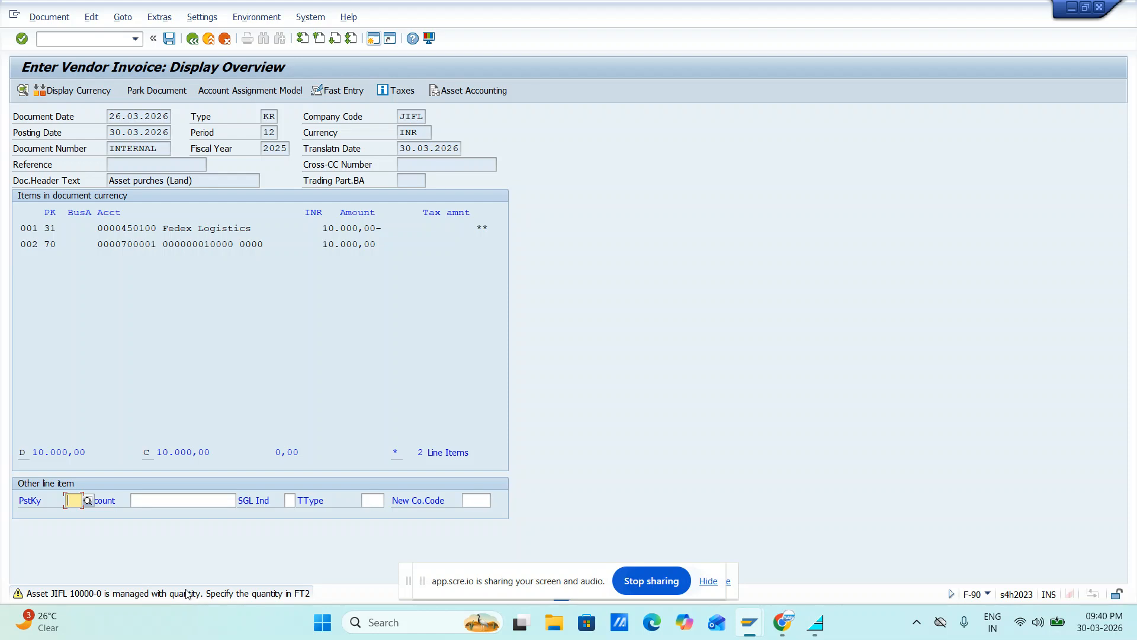
key("ctrl+s")
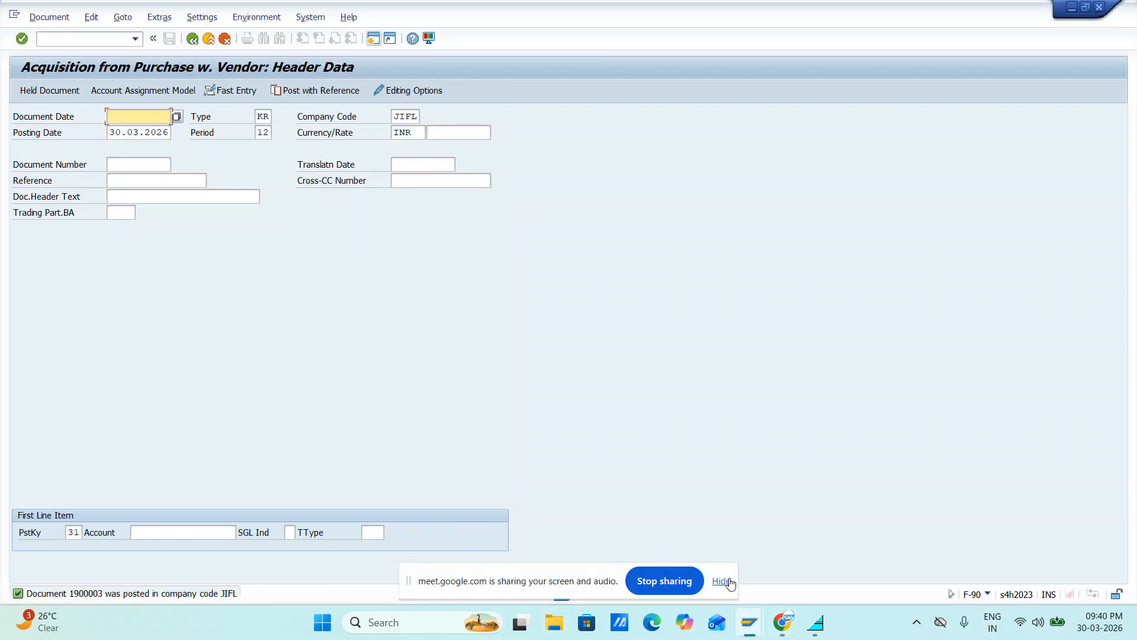
Hide the screen-sharing bar and display the posted asset acquisition document
left_click(710, 583)
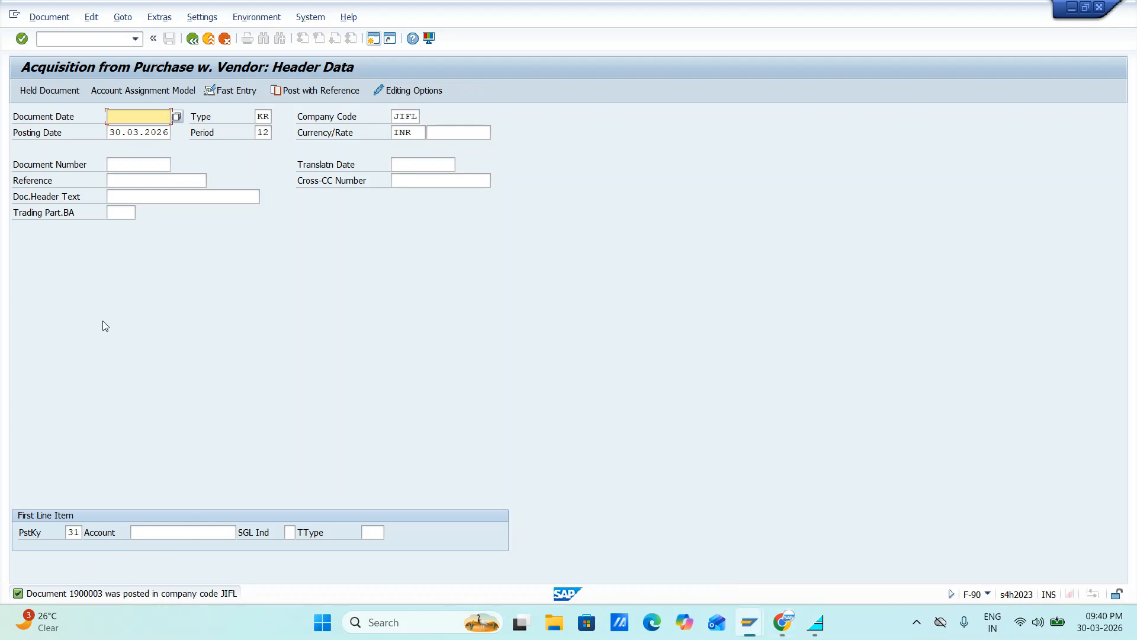
left_click(44, 17)
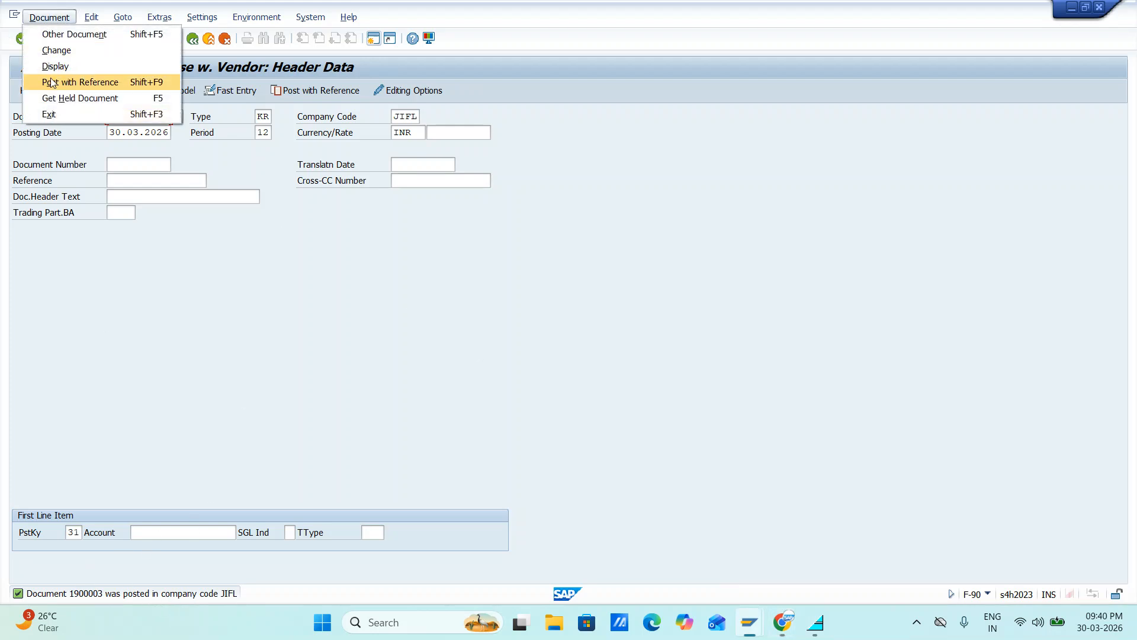
left_click(49, 67)
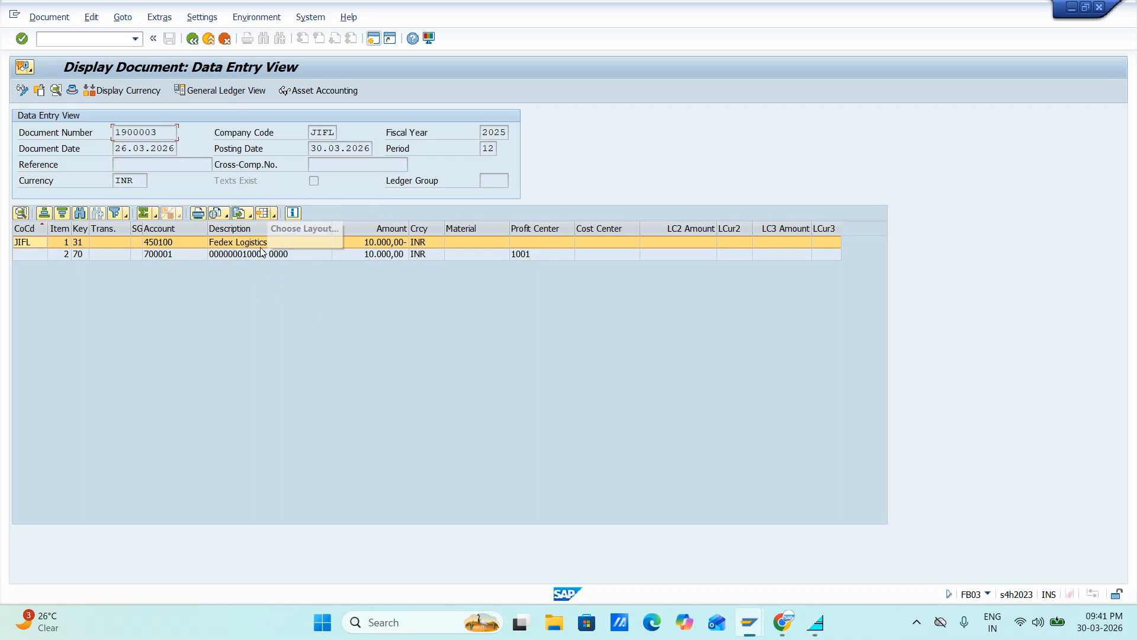
Switch to a free SAP Easy Access session and open the depreciation report with transaction AR03
key("alt+Tab")
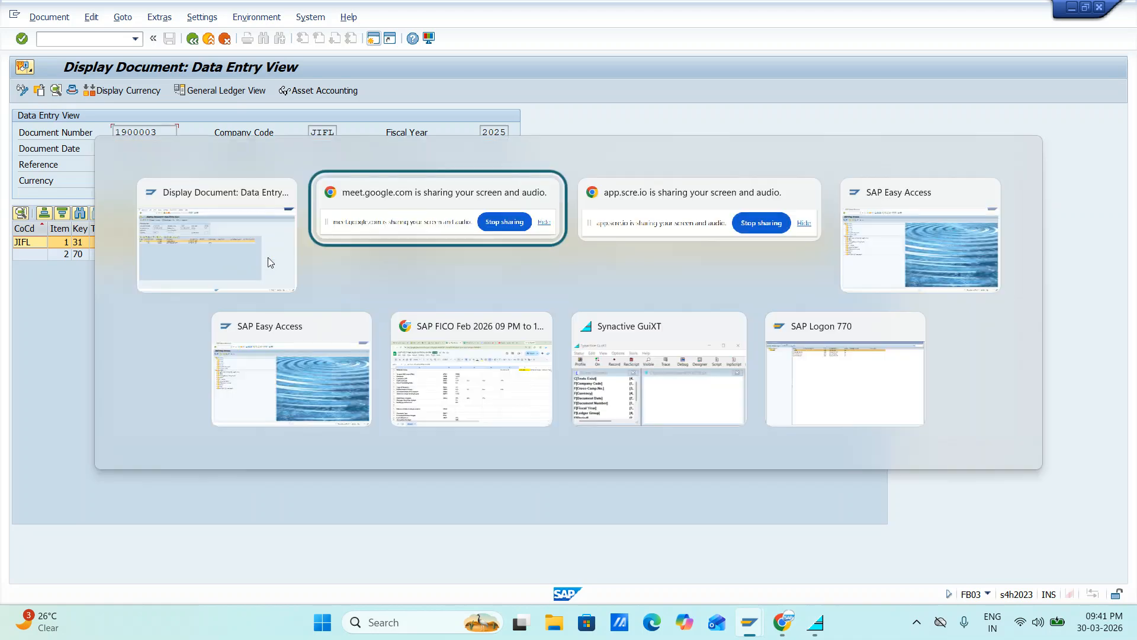
key("alt+Tab")
key("alt+Tab")
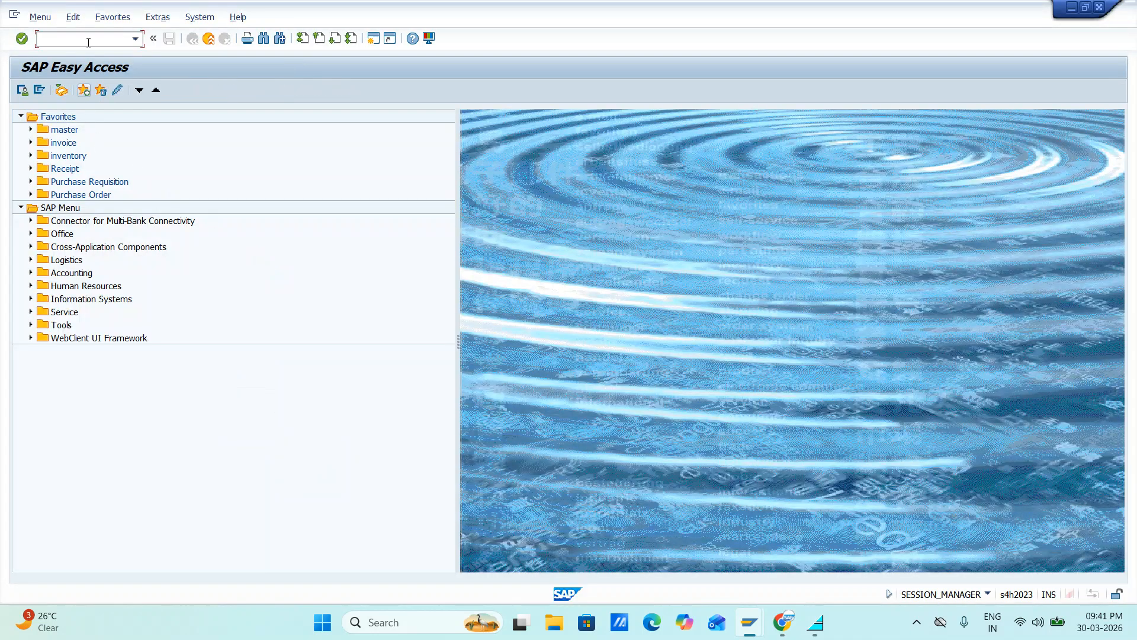
type("AR03")
key("Return")
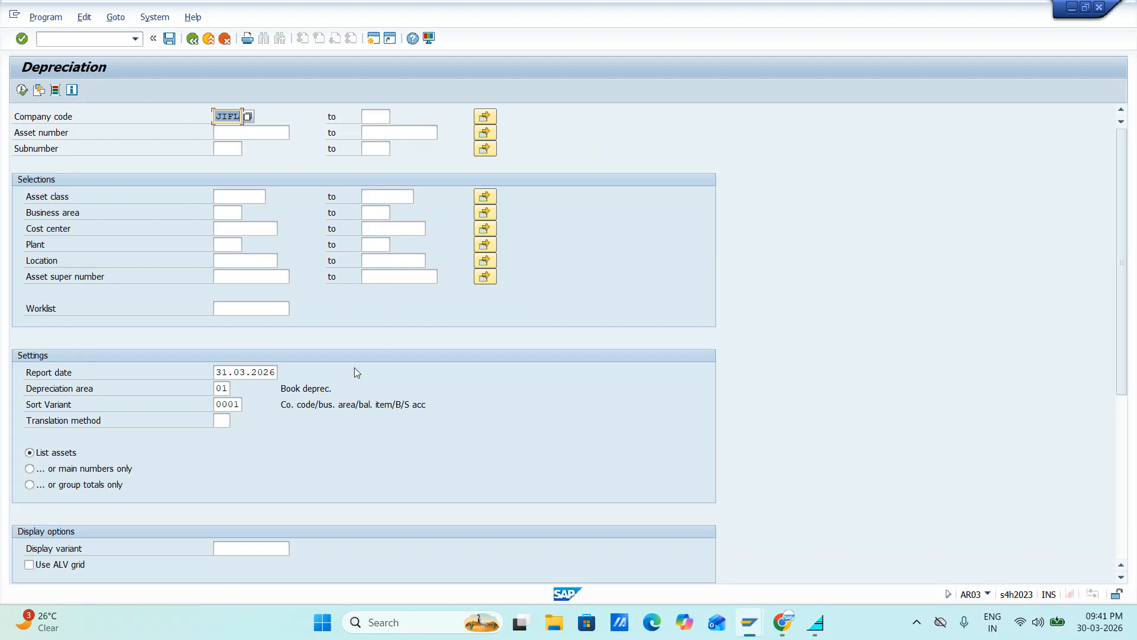
Open a new GUI window and start the Asset Explorer there with transaction AW01N
left_click(373, 39)
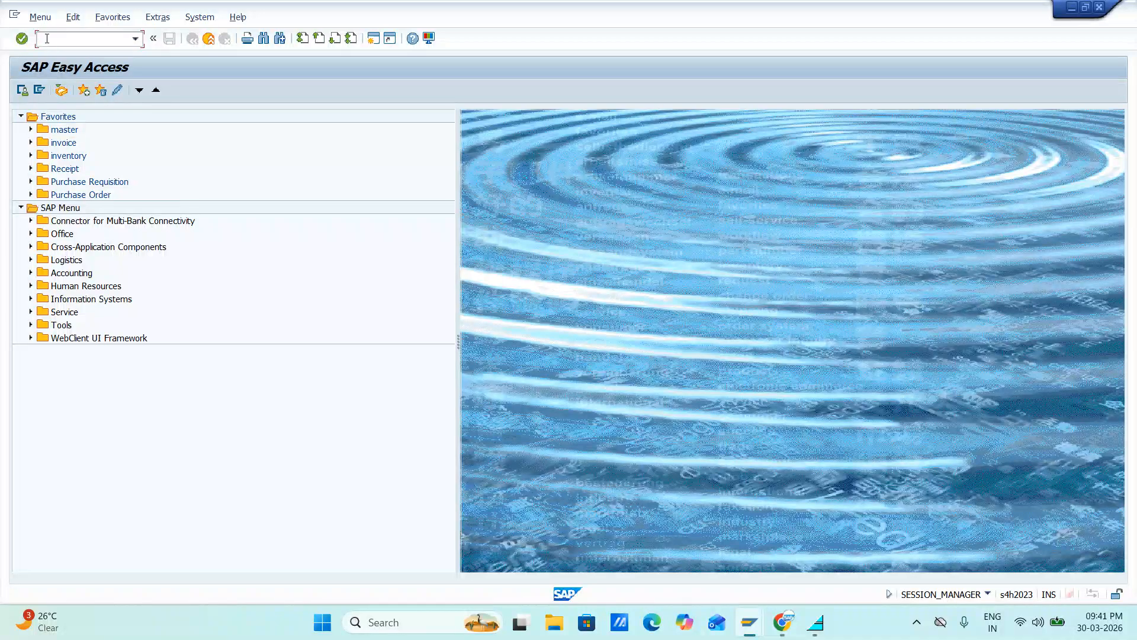
type("A")
type("W01N")
key("Return")
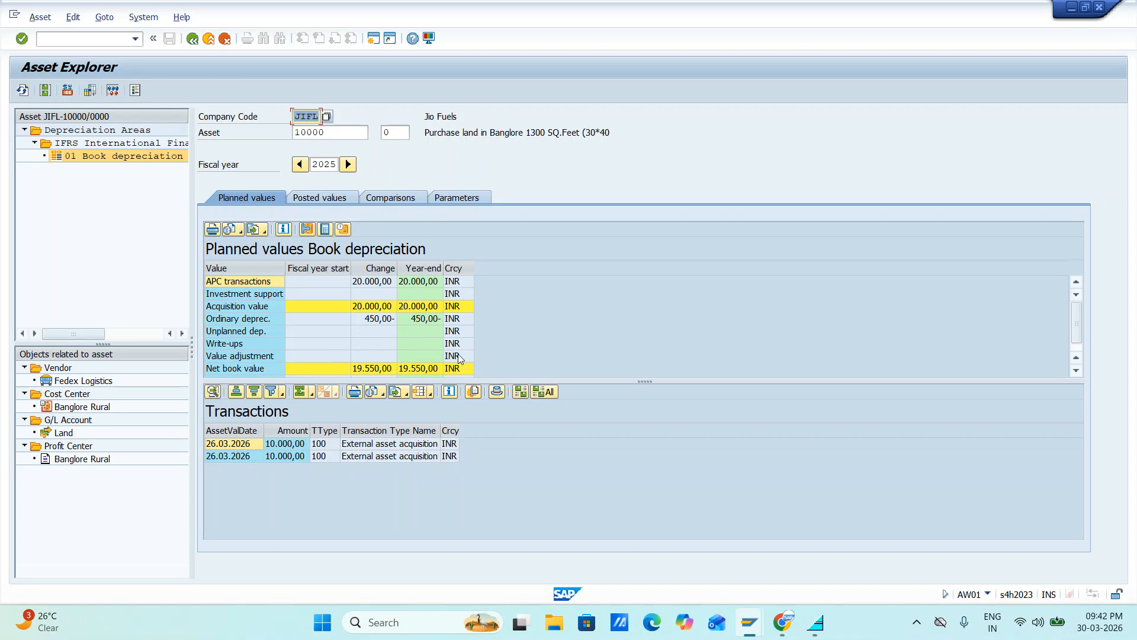
Review the depreciation parameters of land asset 10000 and return to its planned values
key("alt+Tab")
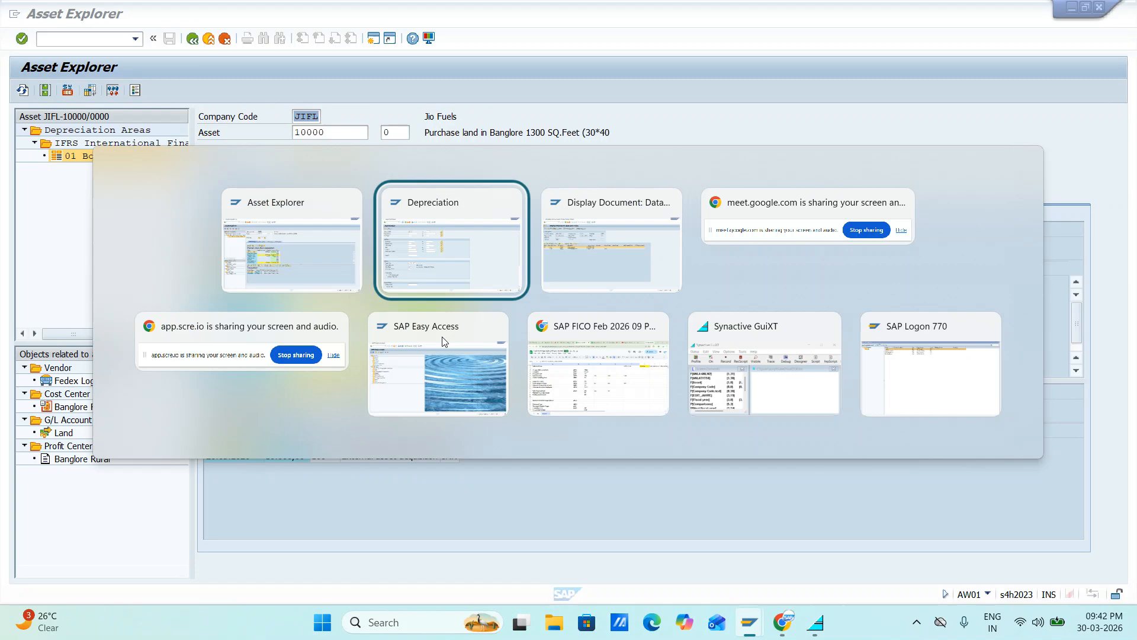
key("alt+Tab")
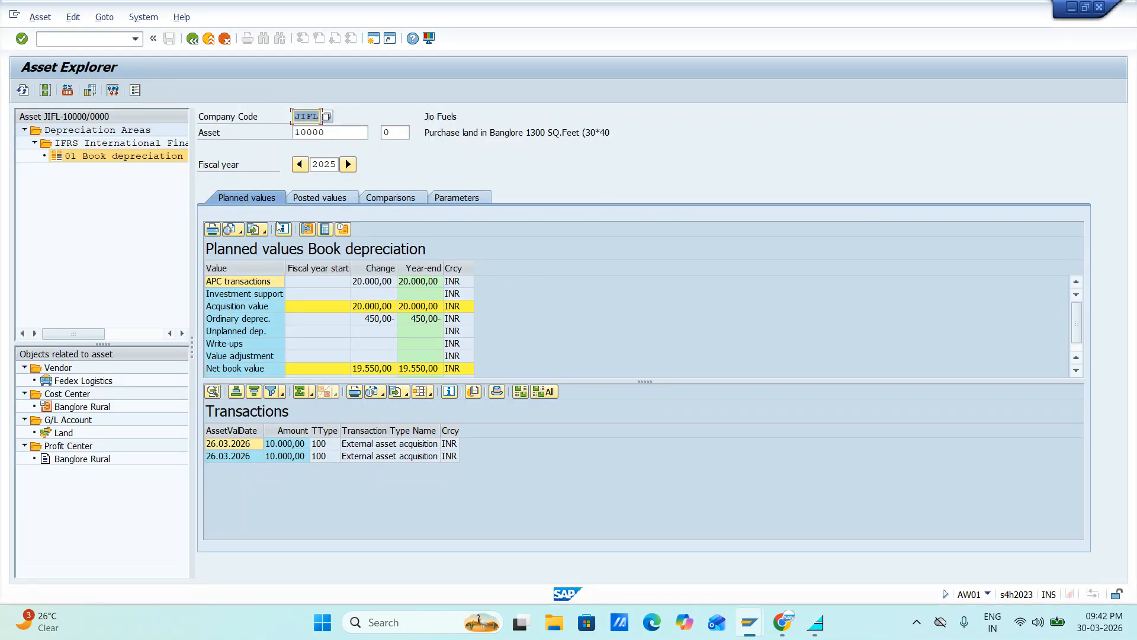
left_click(434, 199)
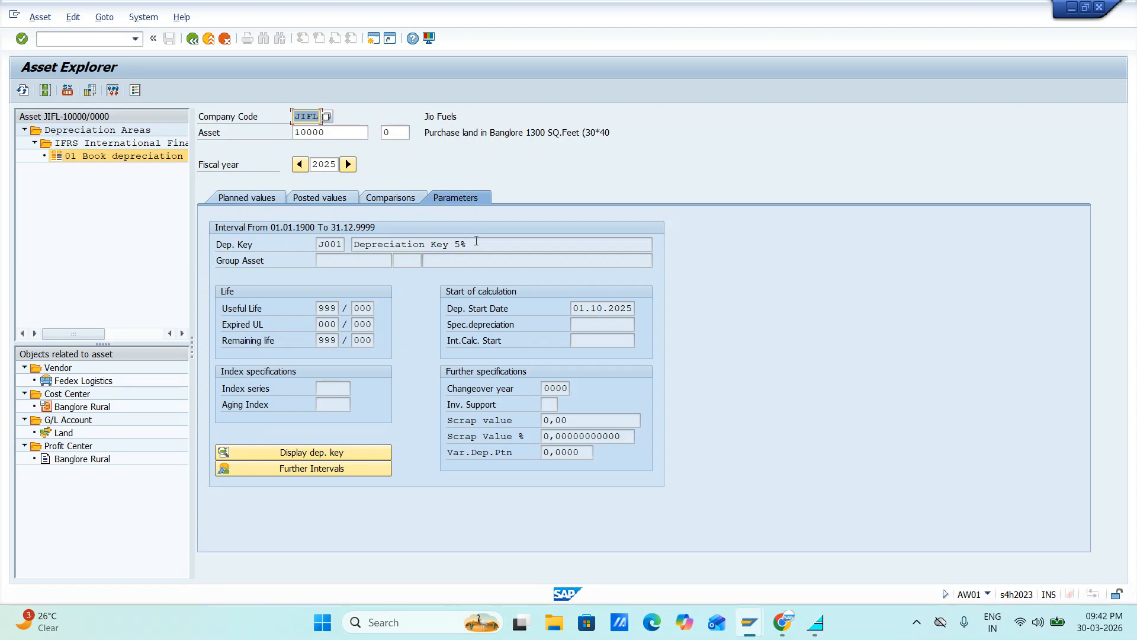
left_click(256, 199)
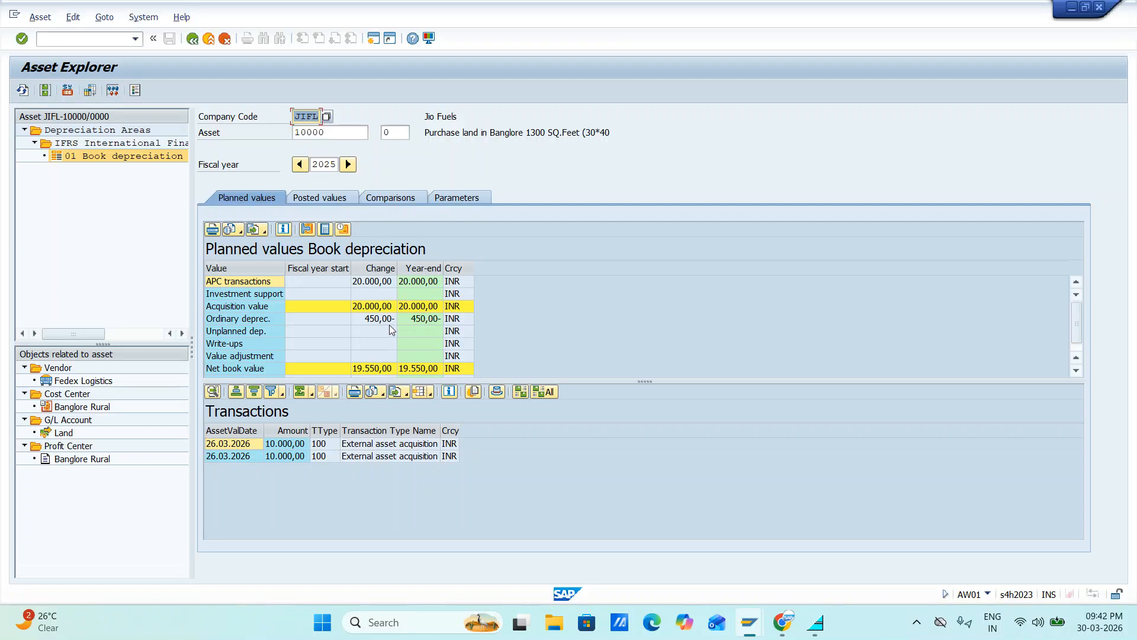
Compare the asset's planned book depreciation values for fiscal years 2025 and 2026
key("alt+Tab")
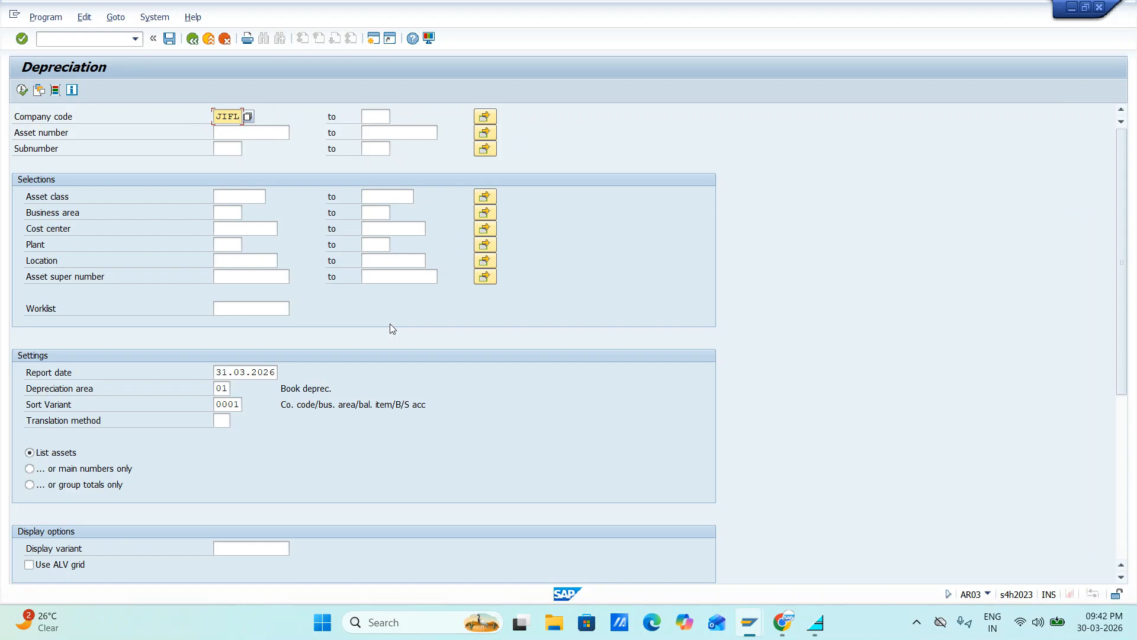
key("alt+Tab")
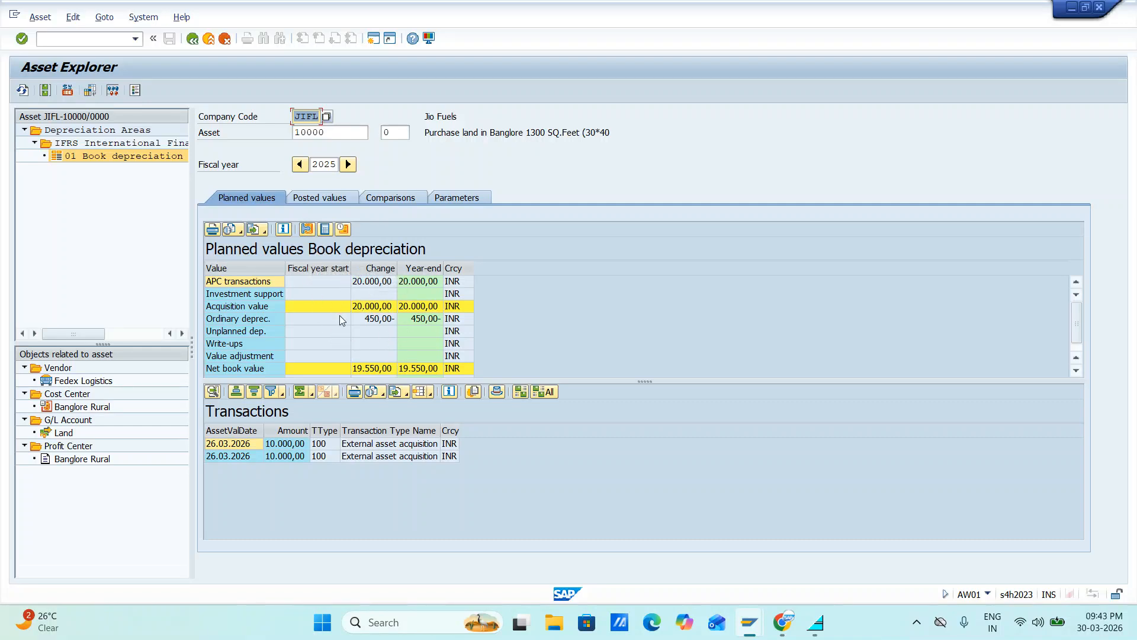
left_click(349, 196)
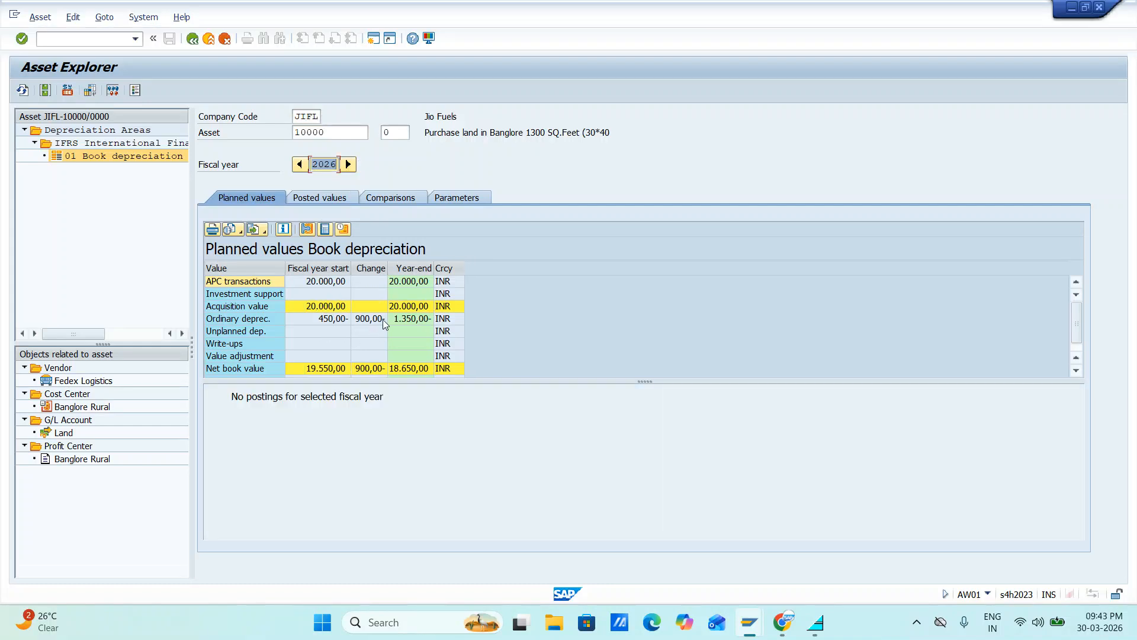
left_click(300, 168)
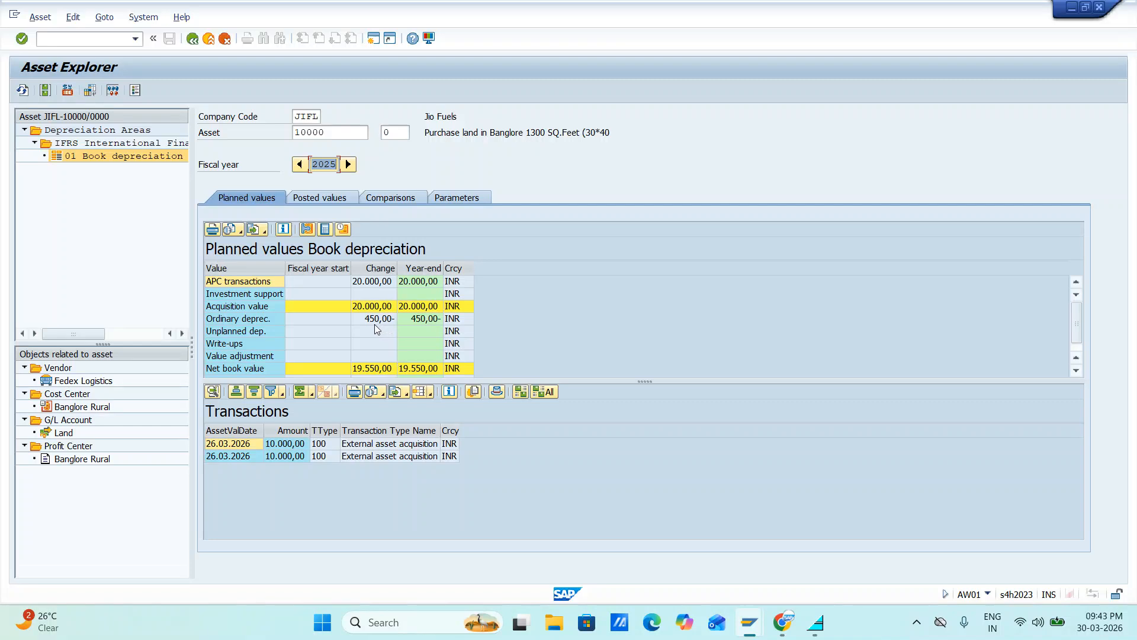
left_click(348, 164)
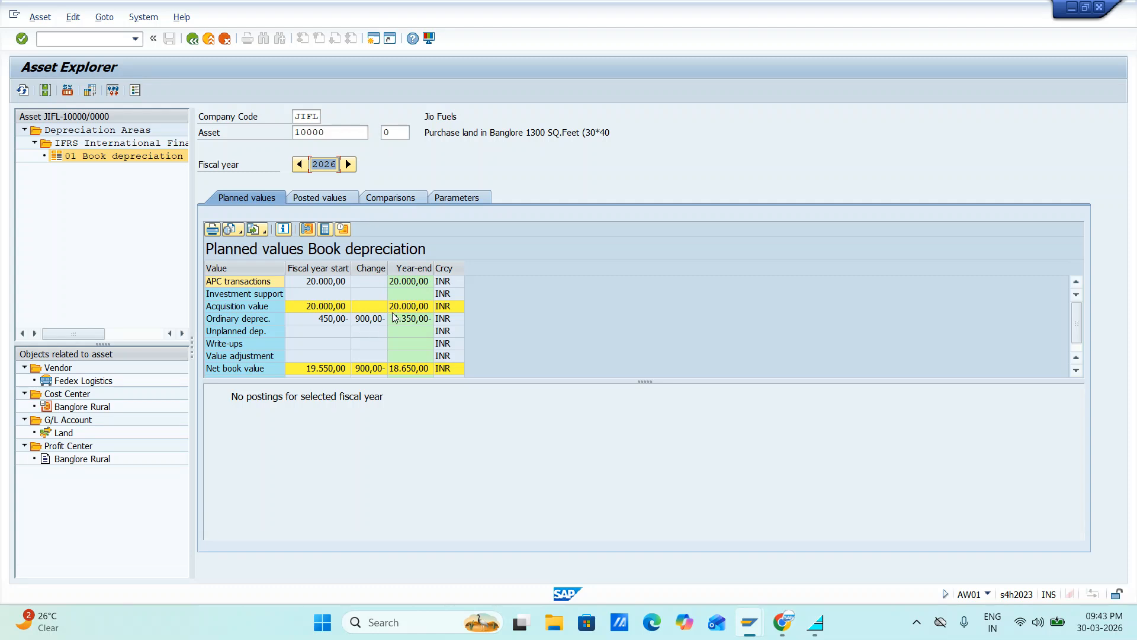
Examine the asset's multi-year comparison of ordinary depreciation and net book value for 2025 to 2125
left_click(335, 198)
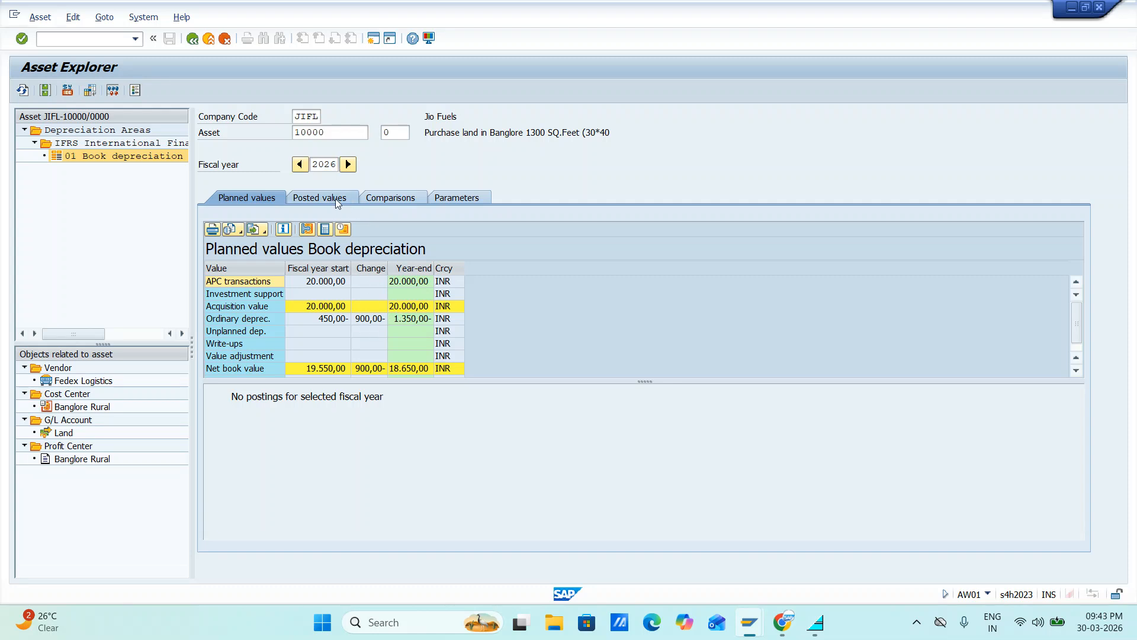
left_click(398, 197)
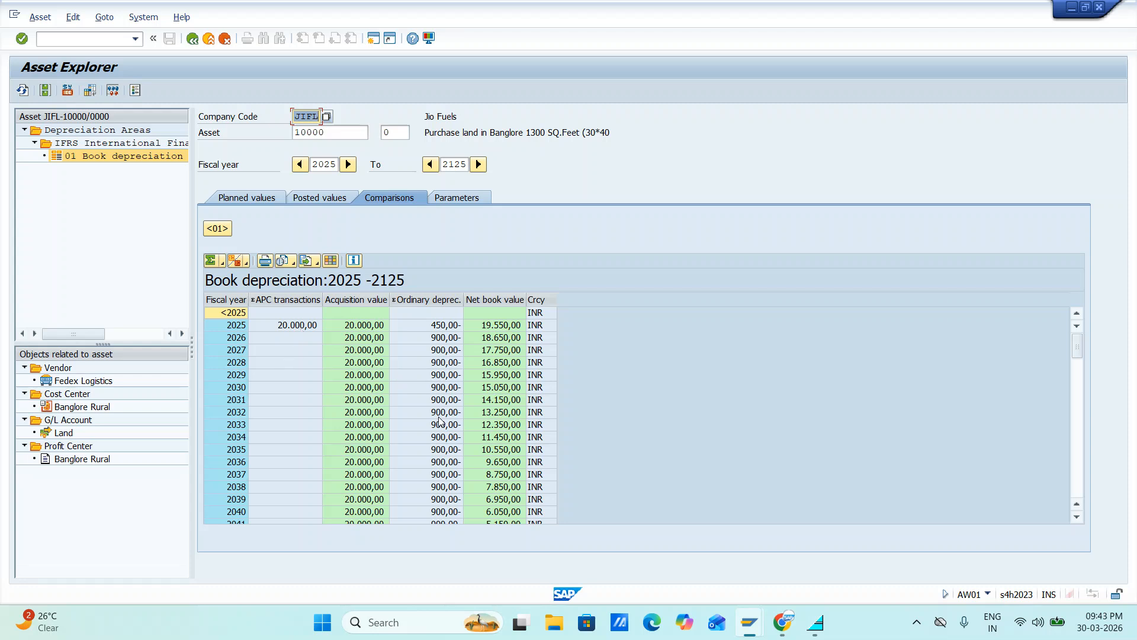
scroll(460, 403, "down", 2)
scroll(460, 403, "down", 5)
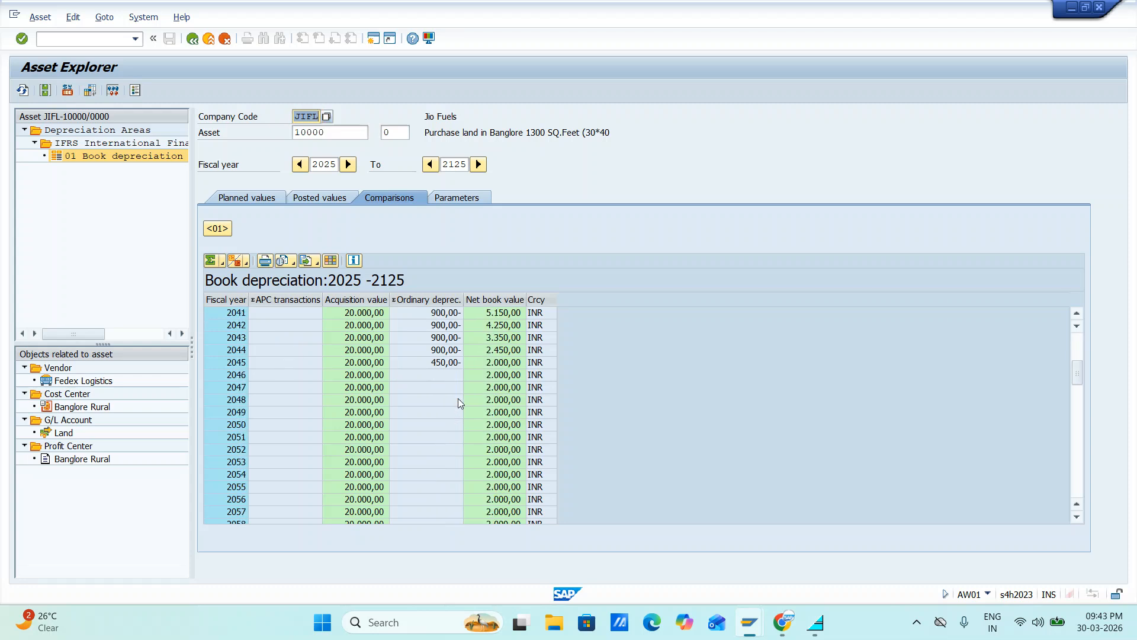
scroll(460, 403, "up", 5)
scroll(459, 403, "up", 1)
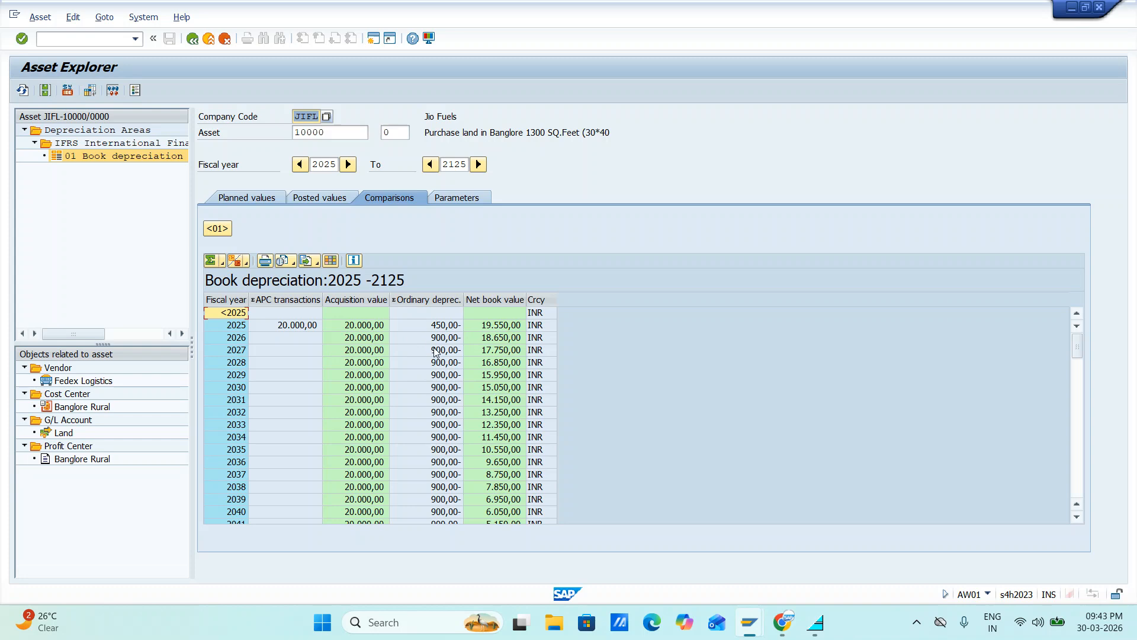
scroll(450, 434, "down", 3)
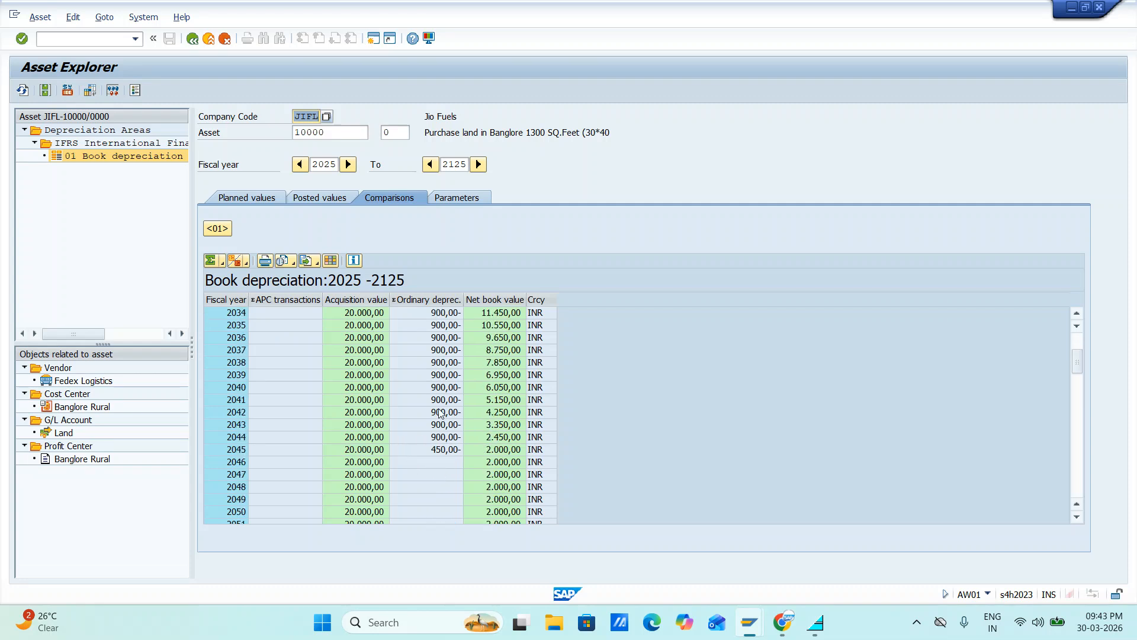
scroll(439, 413, "up", 3)
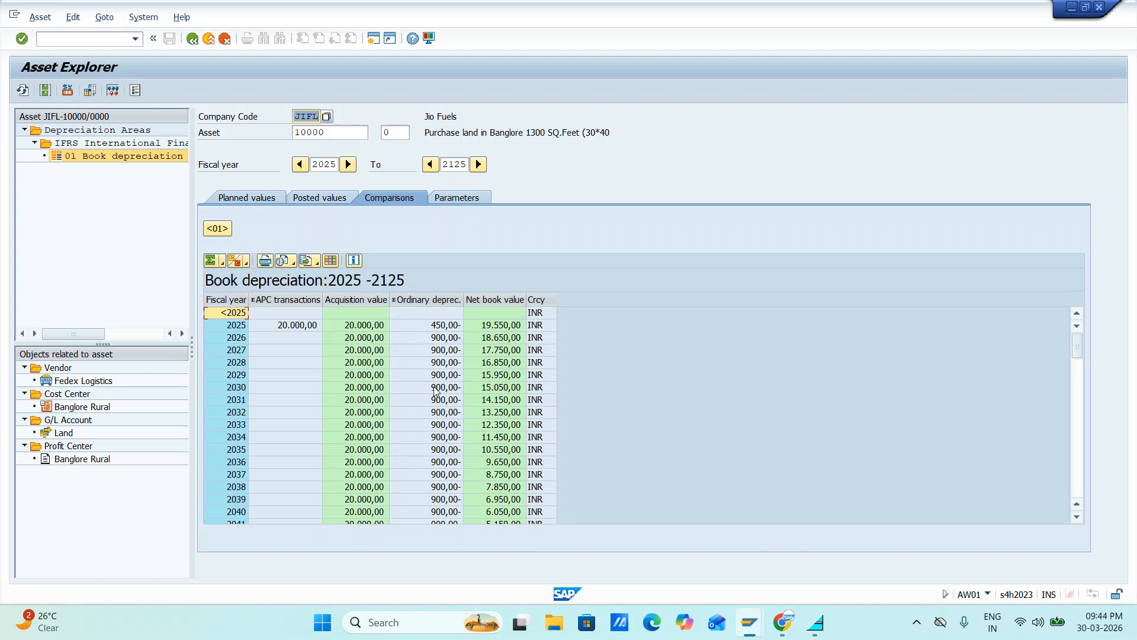
Switch to the depreciation report session, leave the report, and open the SAP Customizing Implementation Guide with transaction SIMG
key("alt+Tab")
key("alt+Tab")
key("alt+shift+Tab")
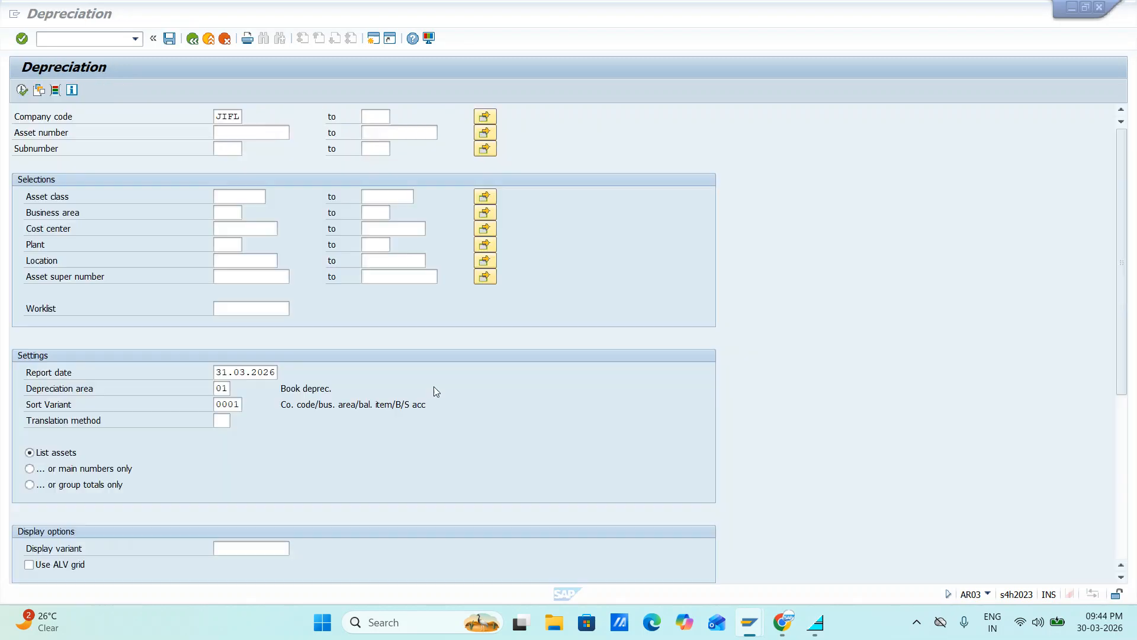
left_click(97, 40)
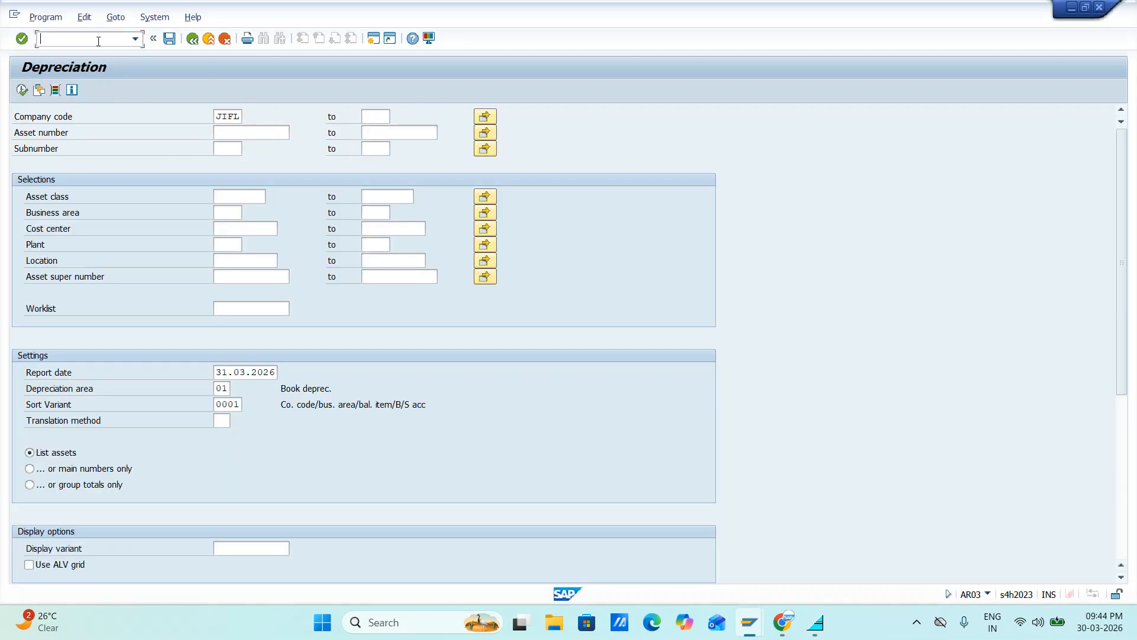
type("/n")
key("Return")
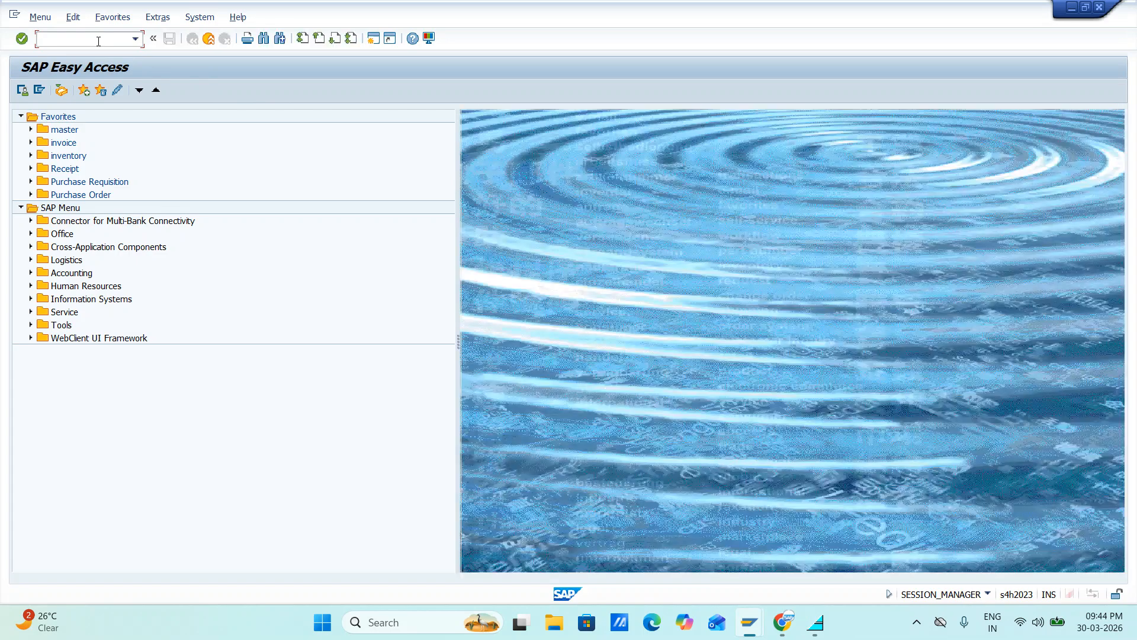
type("SIMG")
key("Return")
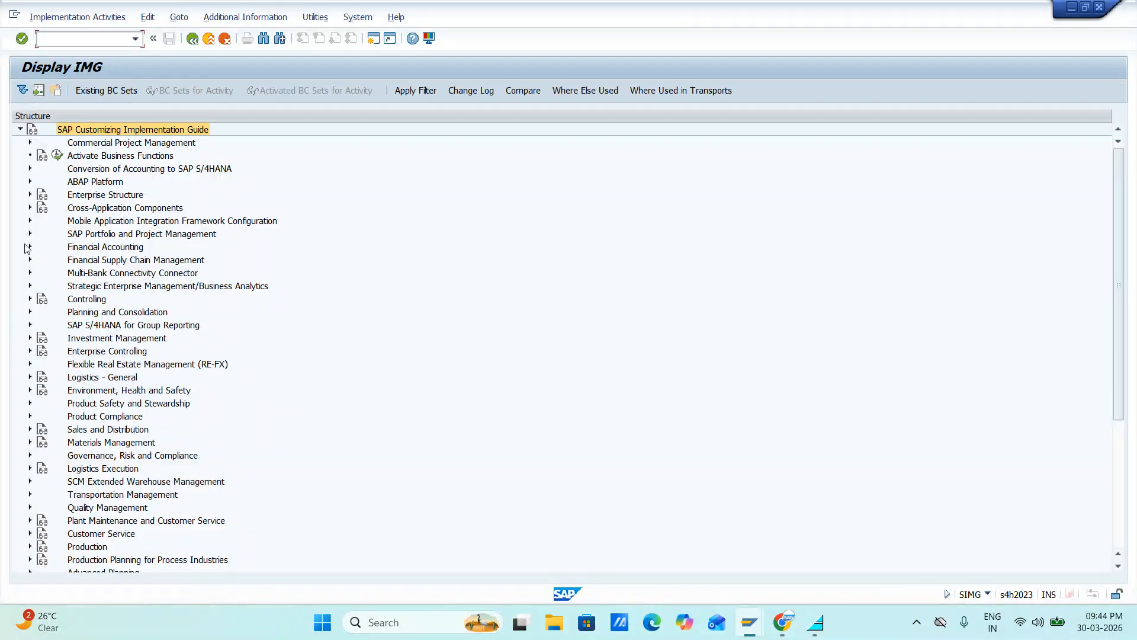
View the cutoff value keys under Financial Accounting, Asset Accounting, Depreciation, Valuation Methods, Further Settings, and return to the guide
left_click(30, 247)
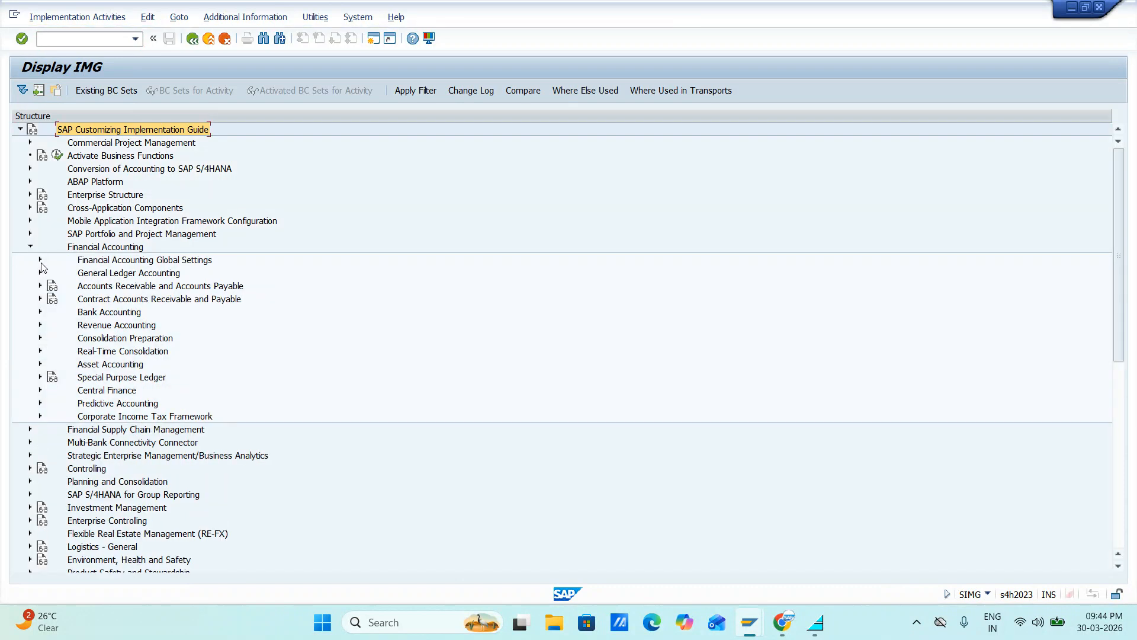
left_click(40, 364)
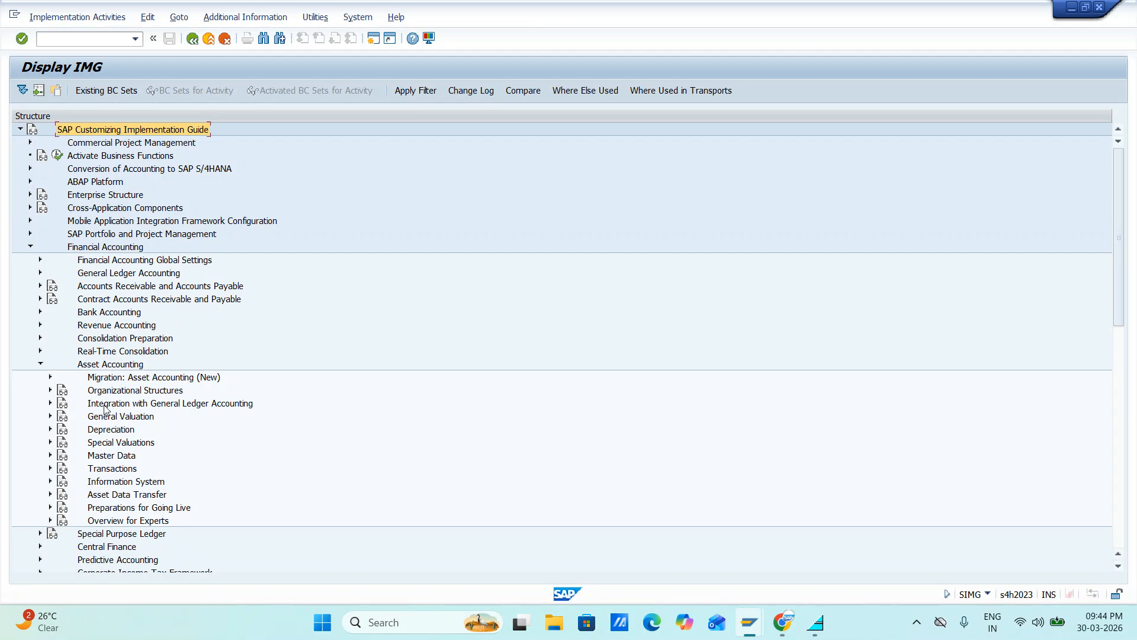
left_click(51, 429)
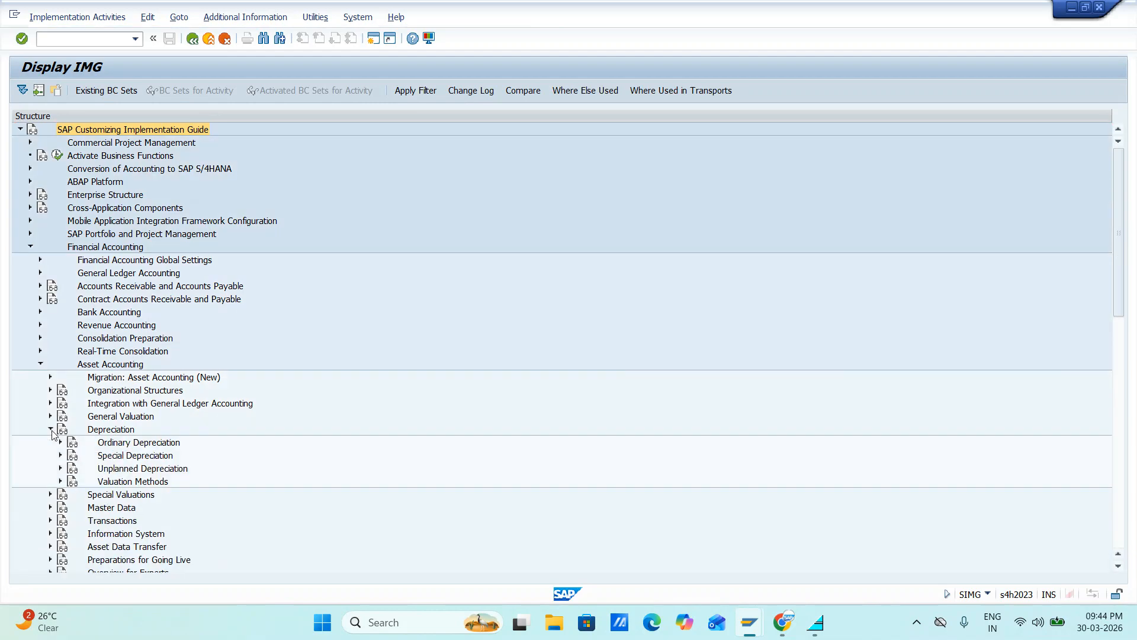
scroll(203, 415, "down", 3)
left_click(61, 390)
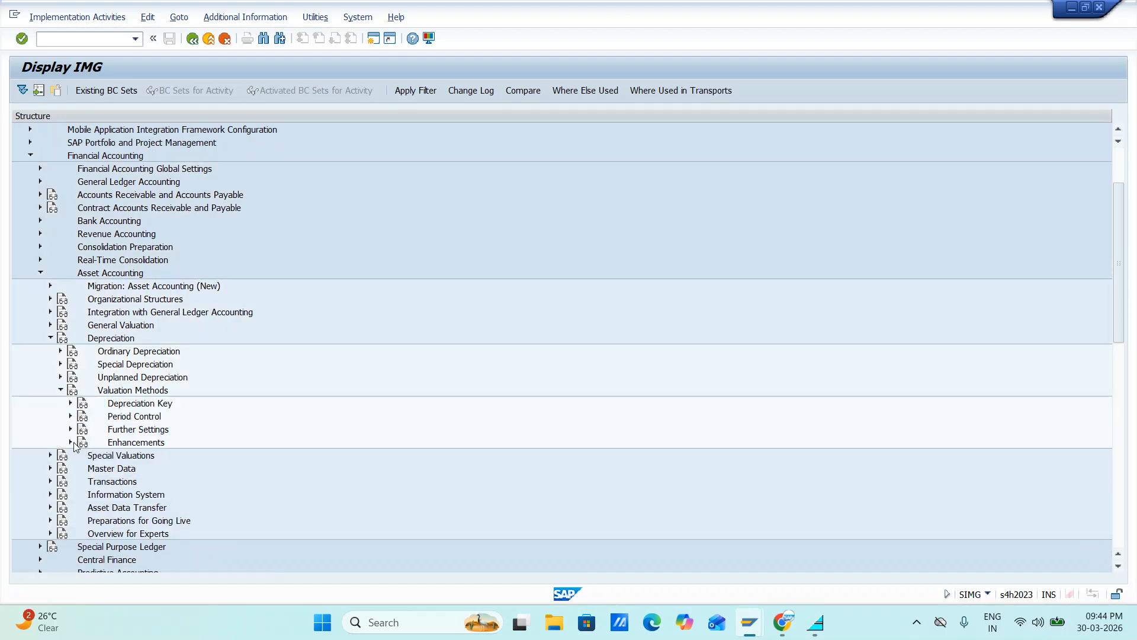
left_click(70, 430)
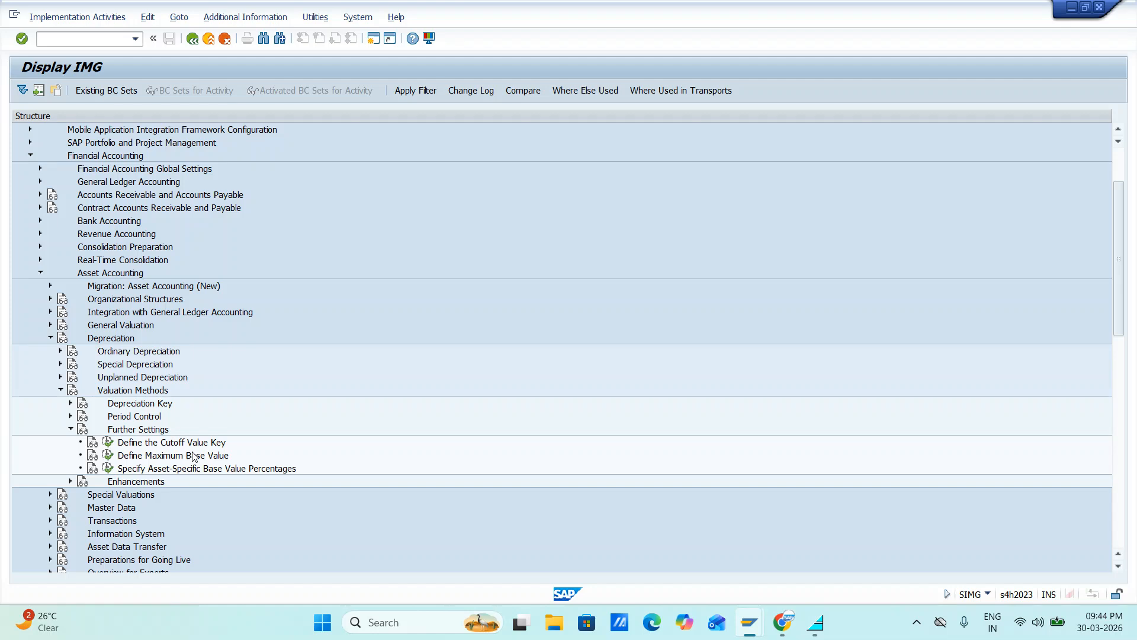
scroll(197, 457, "down", 3)
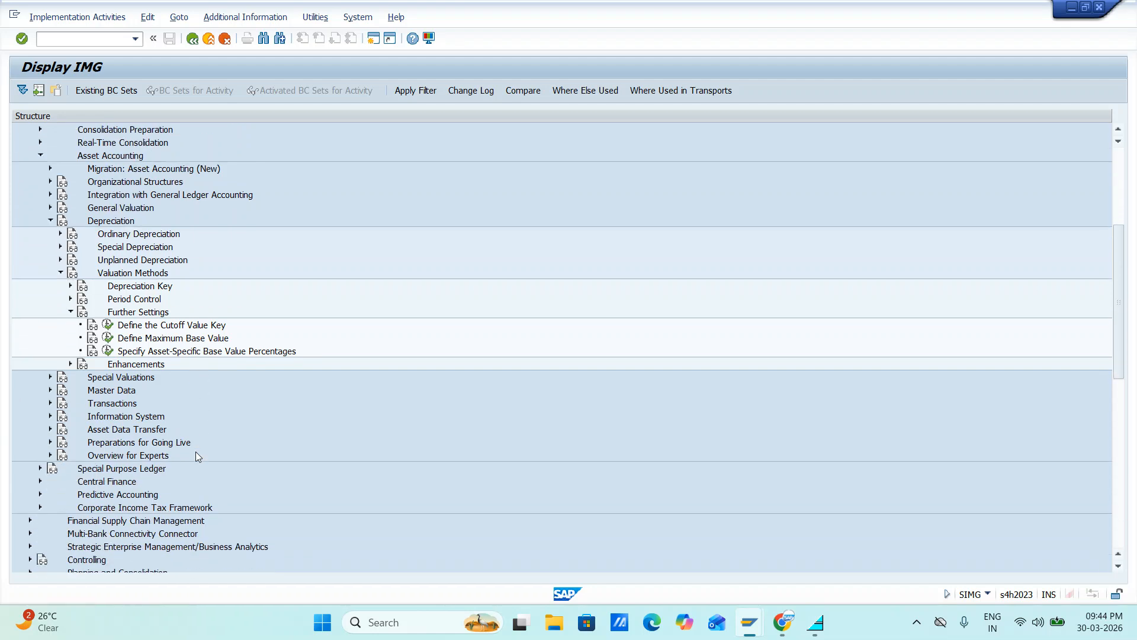
left_click(107, 325)
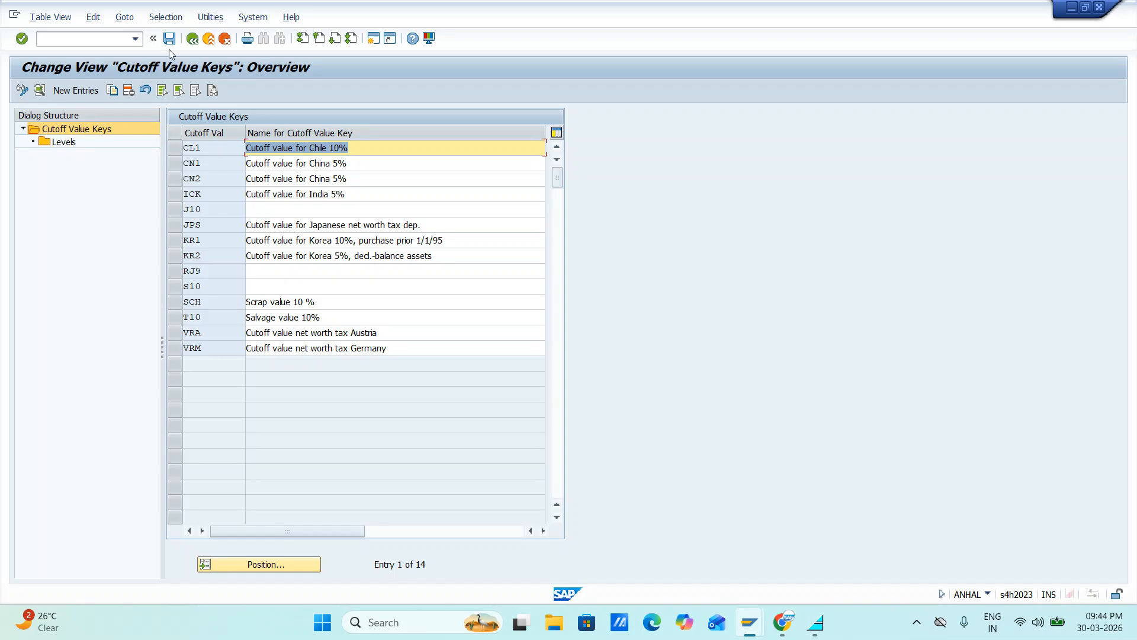
left_click(194, 44)
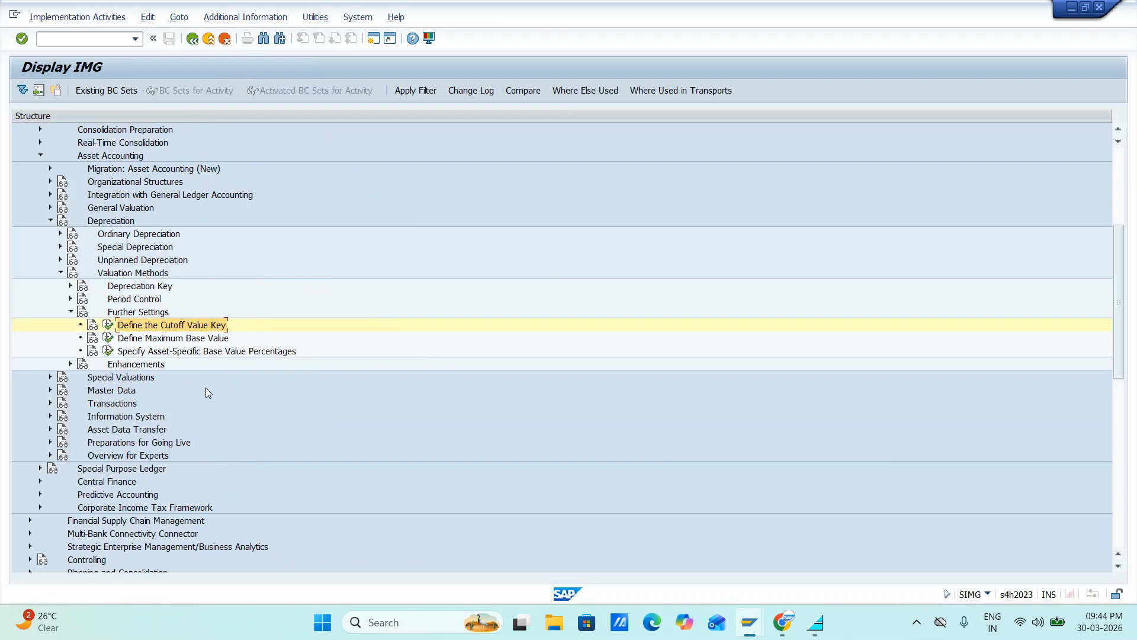
Open Define Base Methods from the depreciation key's calculation methods
left_click(70, 286)
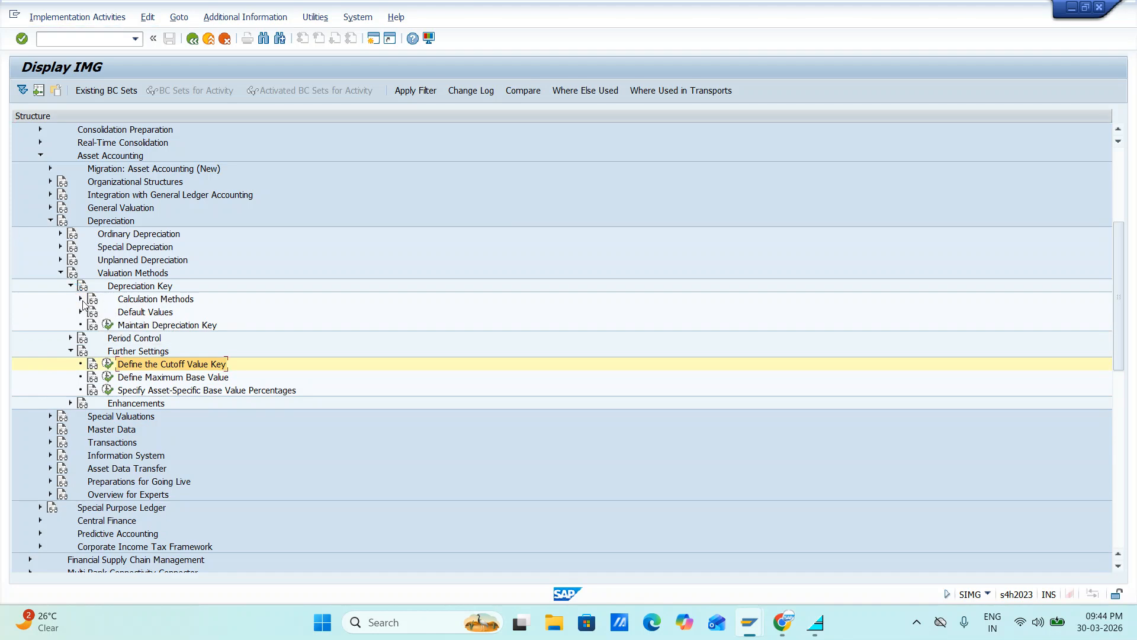
left_click(81, 300)
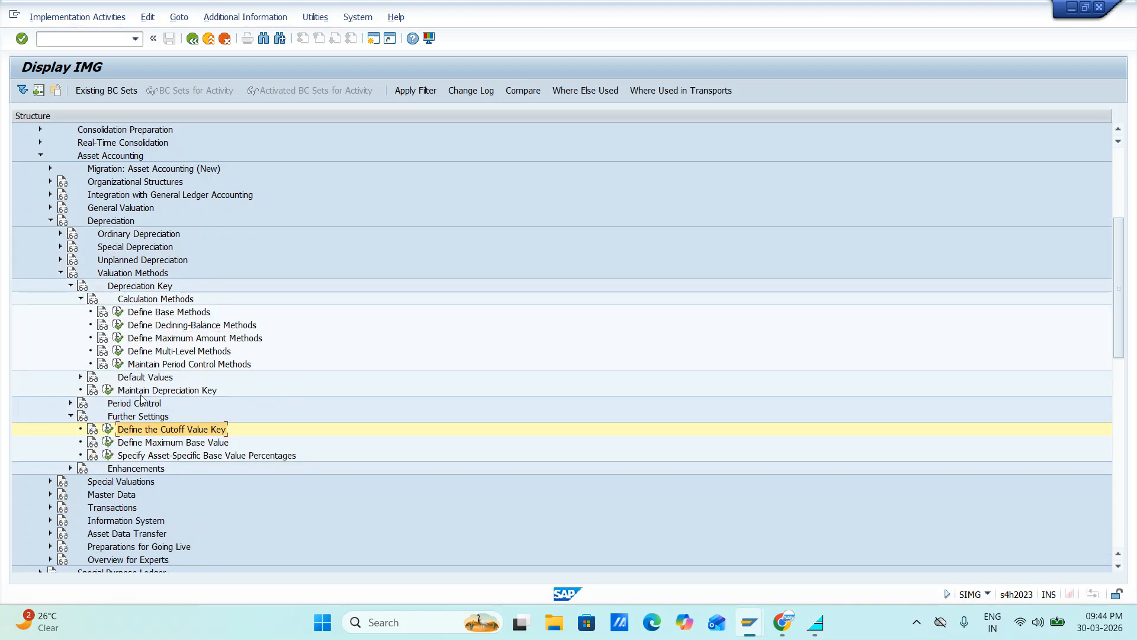
left_click(119, 314)
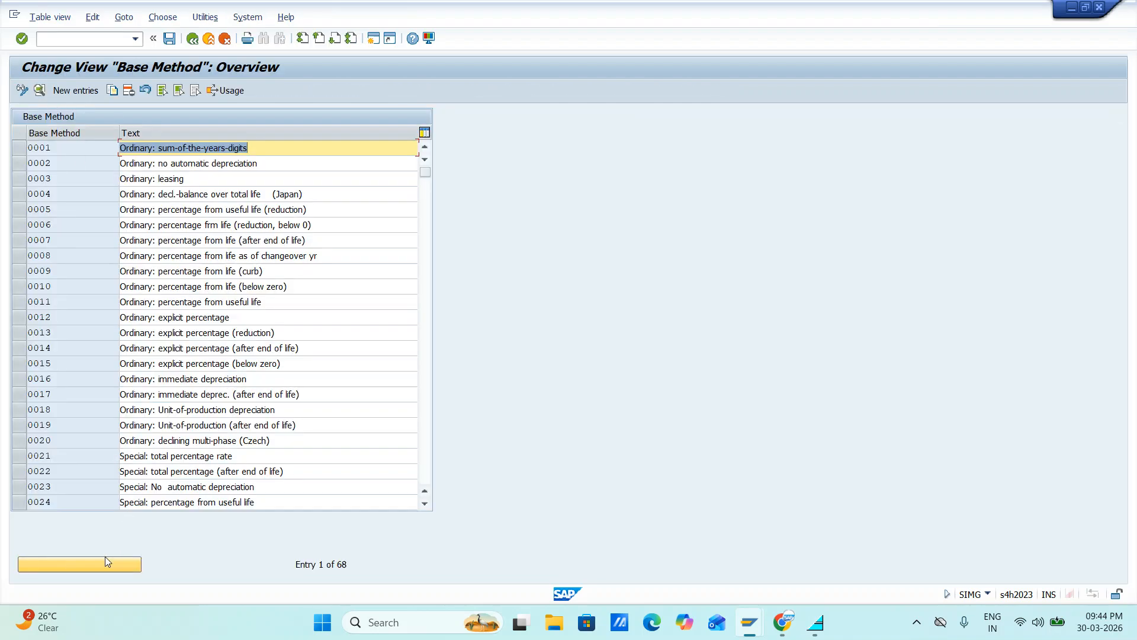
Locate base method J01 in the list and open its details
left_click(105, 560)
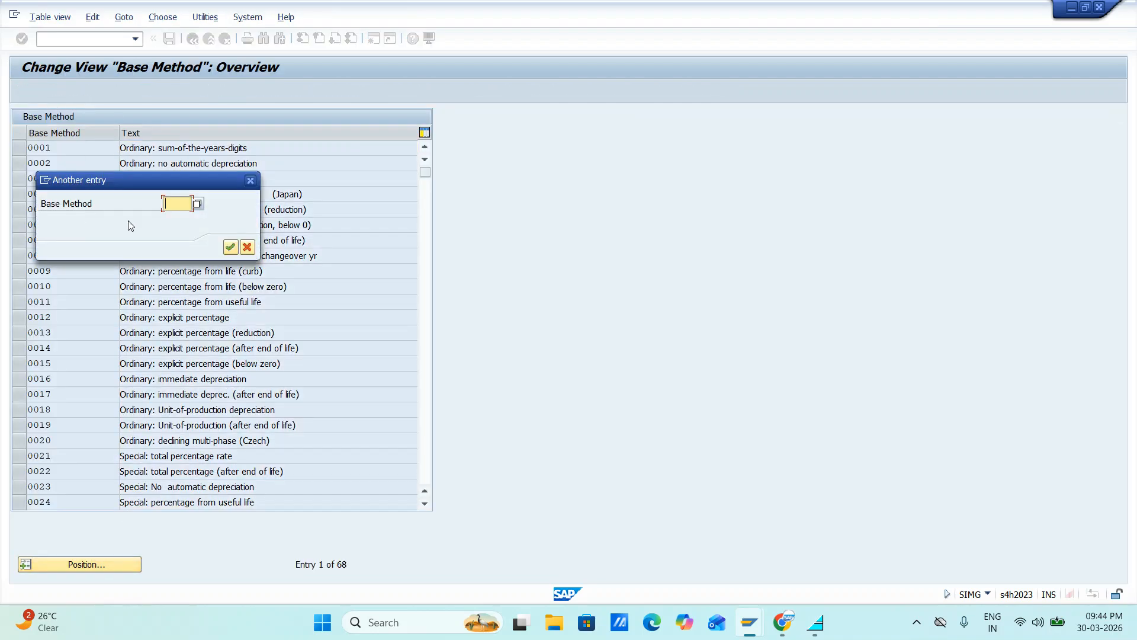
type("J01")
key("Return")
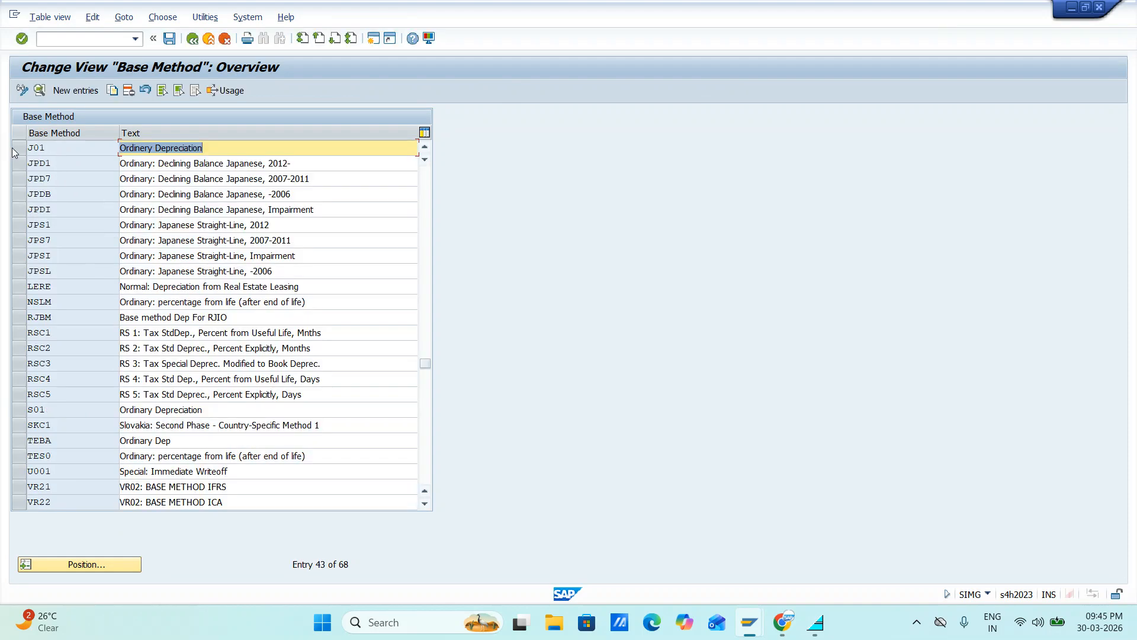
left_click(17, 148)
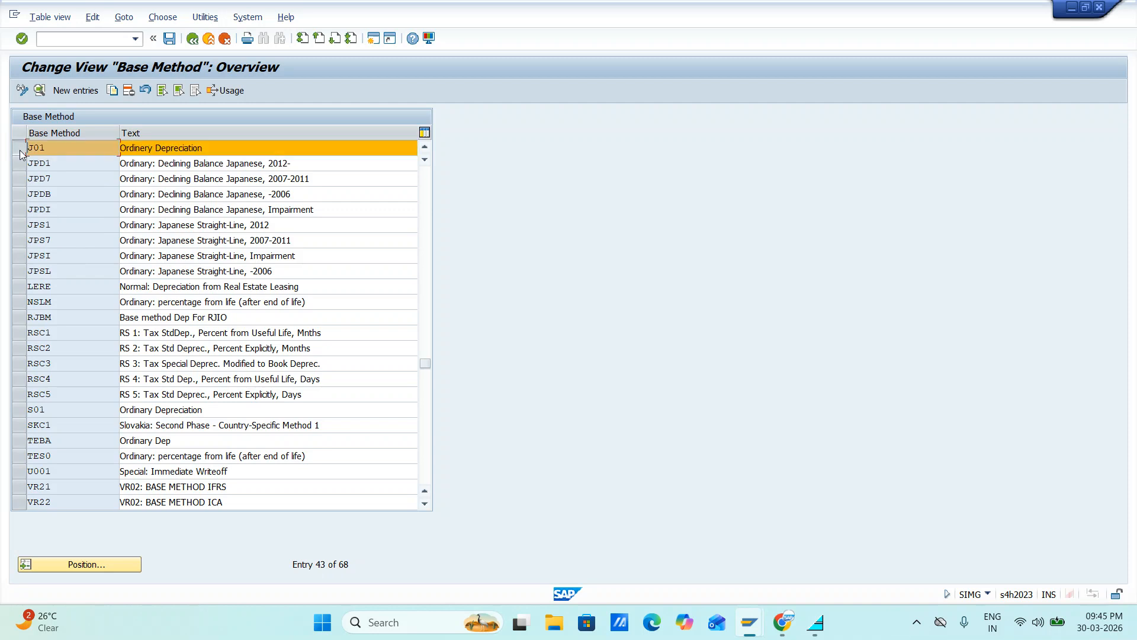
left_click(39, 90)
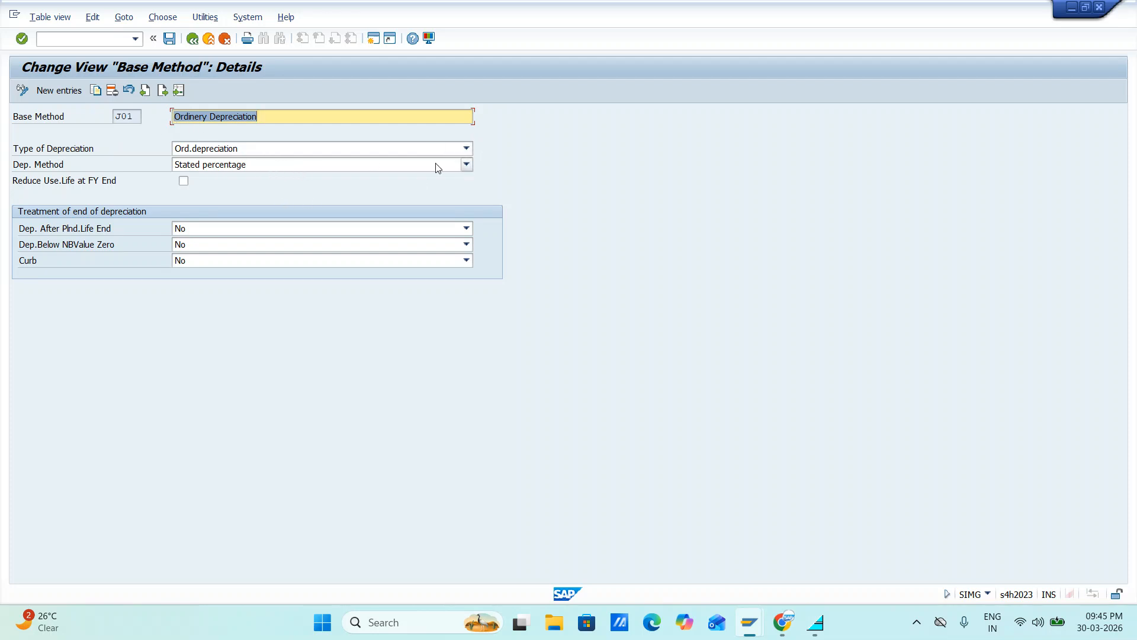
Save base method J01 and return to the Implementation Guide
left_click(169, 39)
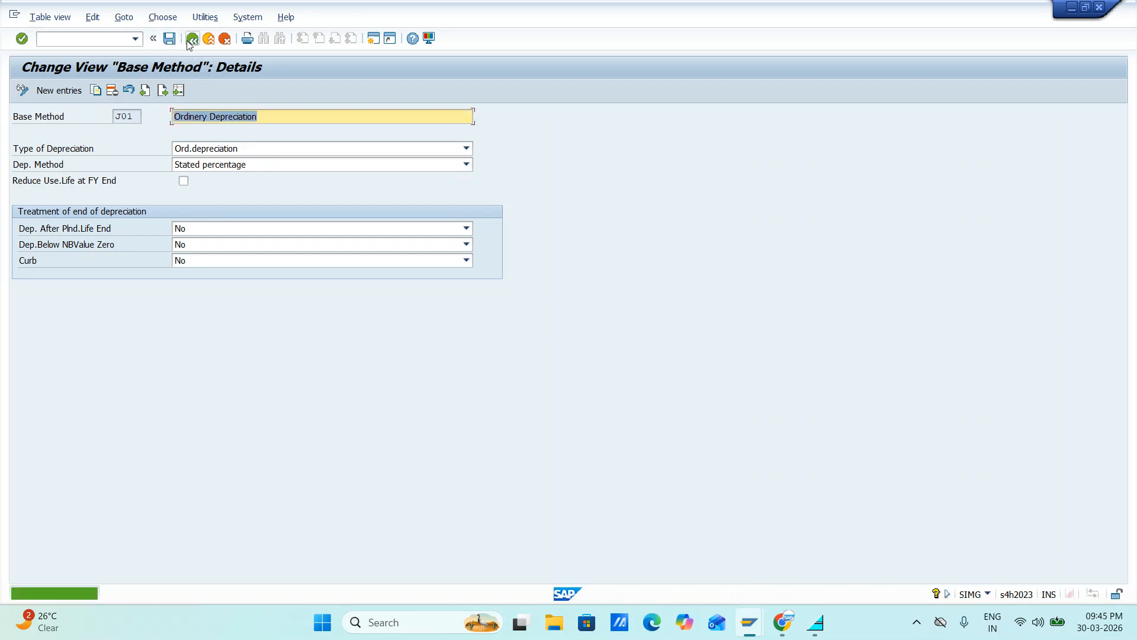
left_click(194, 41)
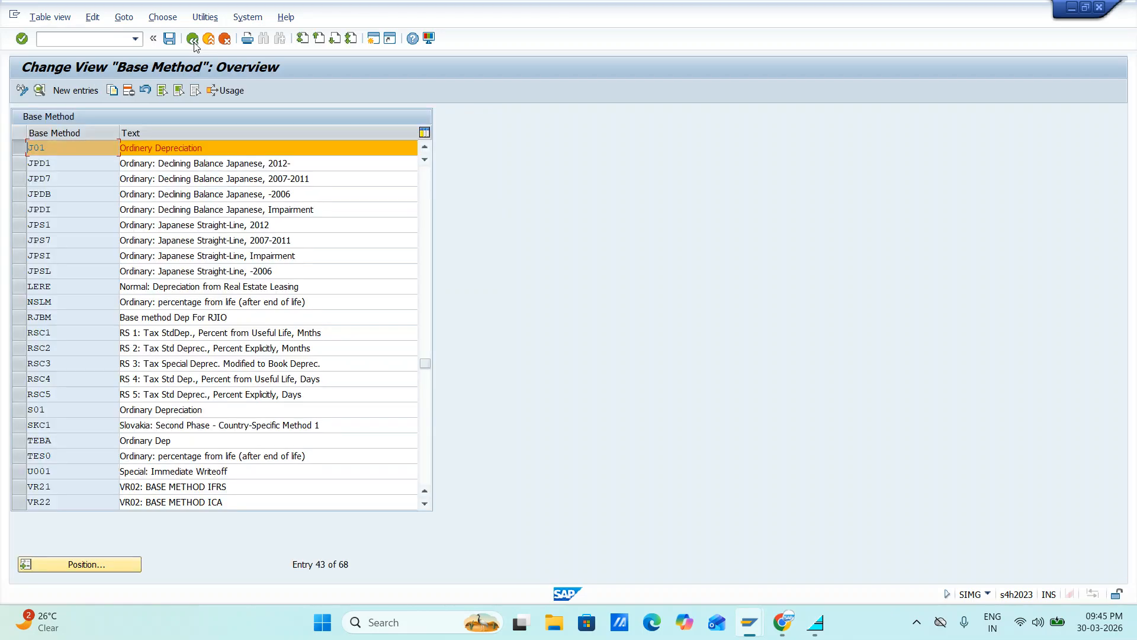
left_click(194, 41)
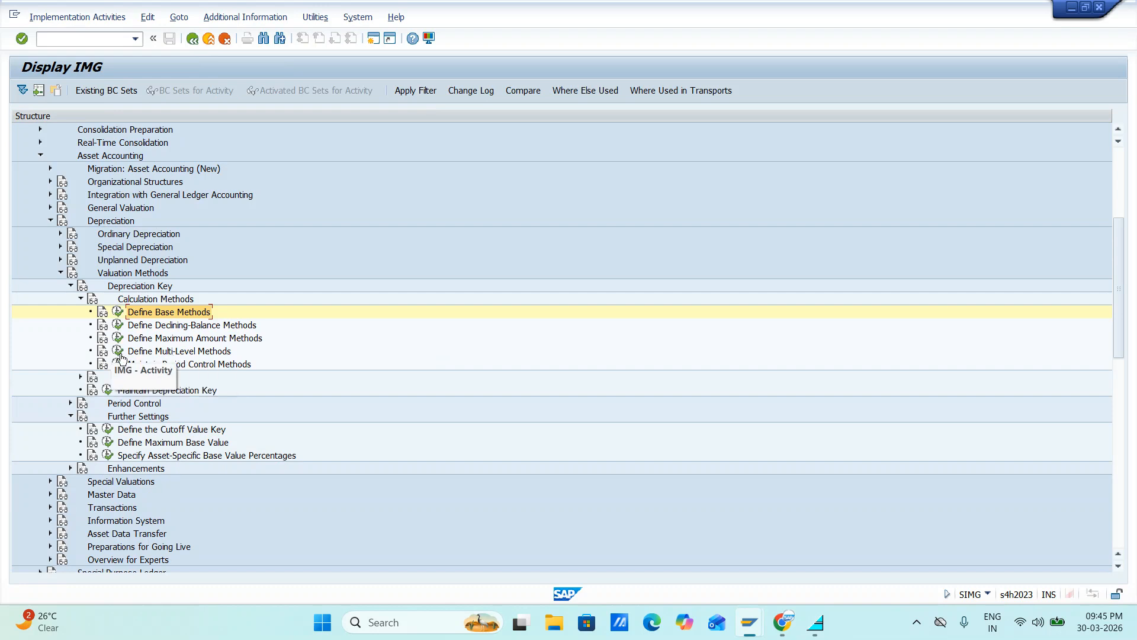
Open Define Multi-Level Methods for chart of depreciation JIFL
left_click(119, 351)
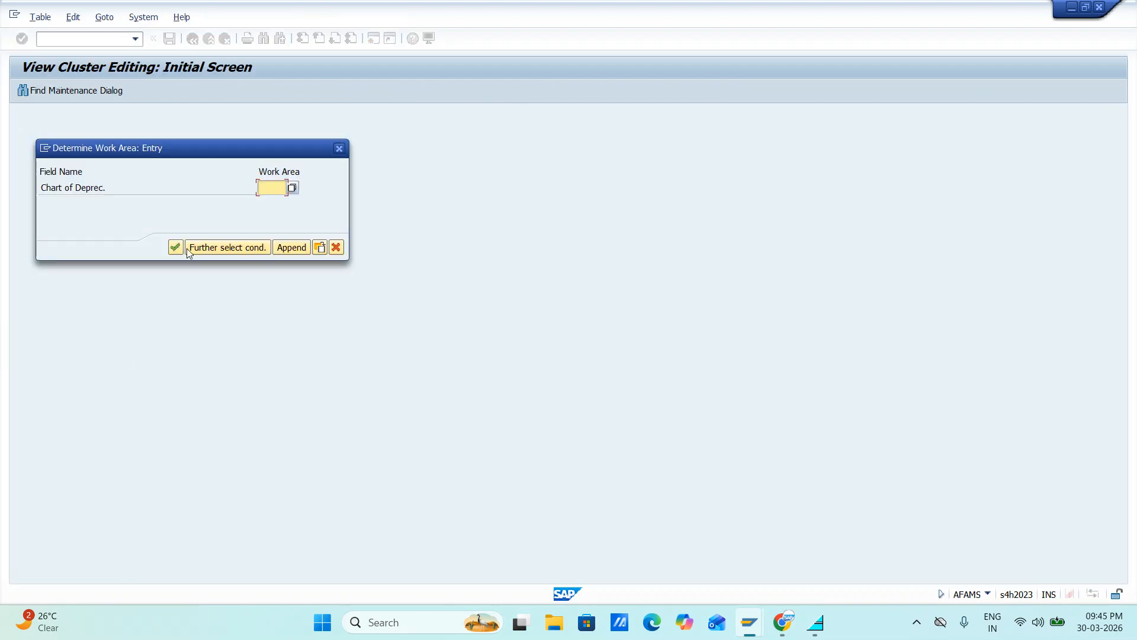
type("JI")
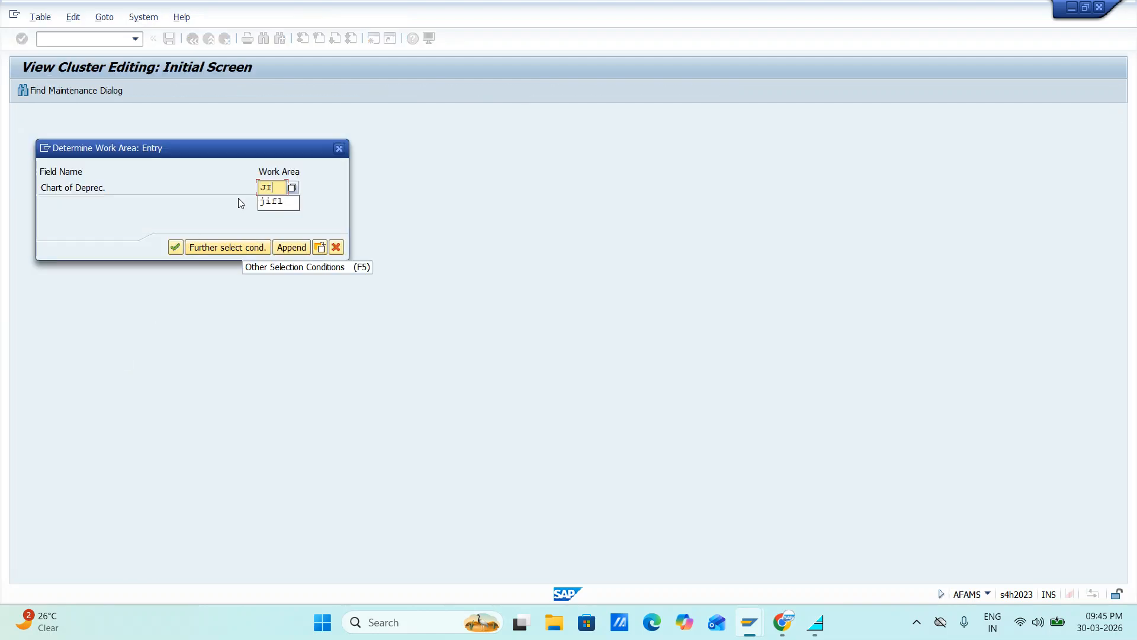
type("FL")
key("Return")
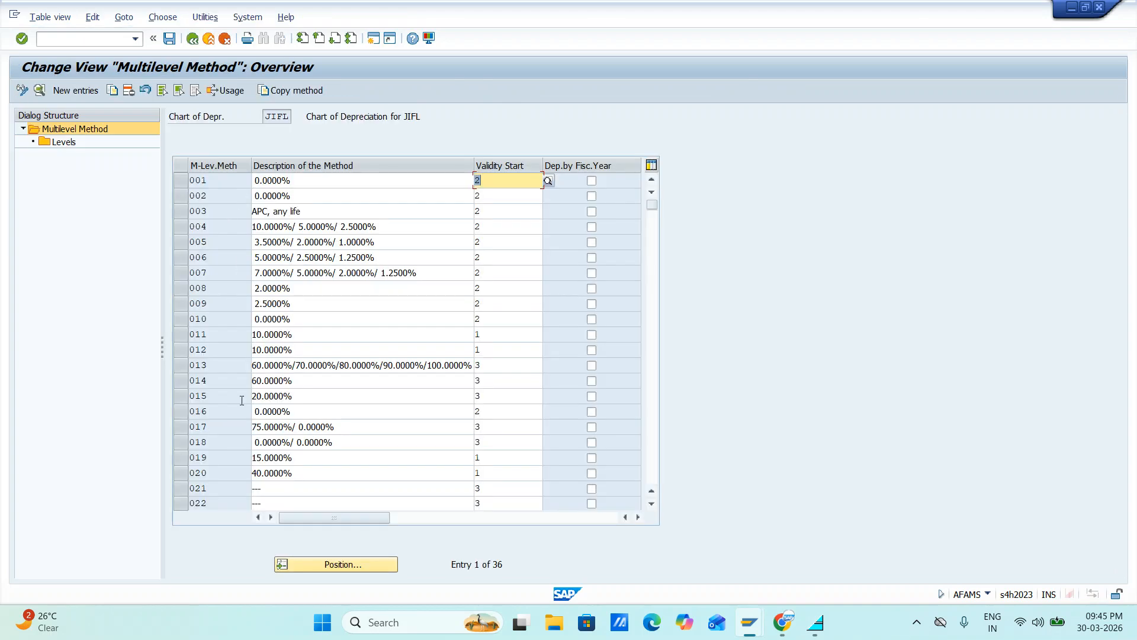
Find multilevel method J02 in the list, open its details, and view the available validity start options
scroll(324, 385, "down", 3)
scroll(324, 385, "down", 10)
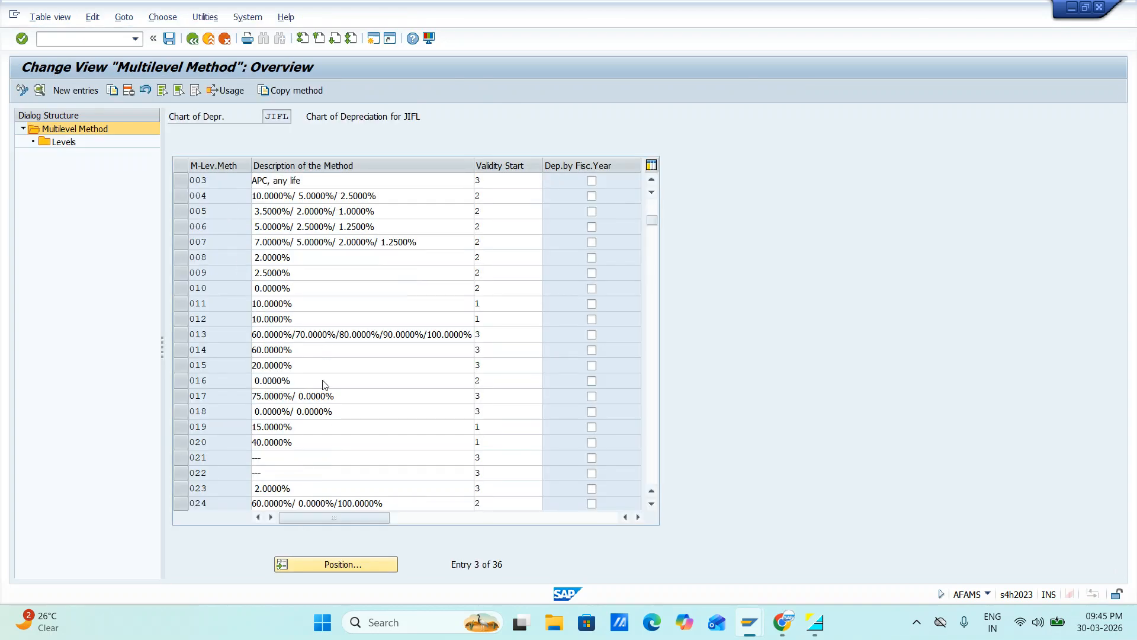
scroll(323, 381, "up", 3)
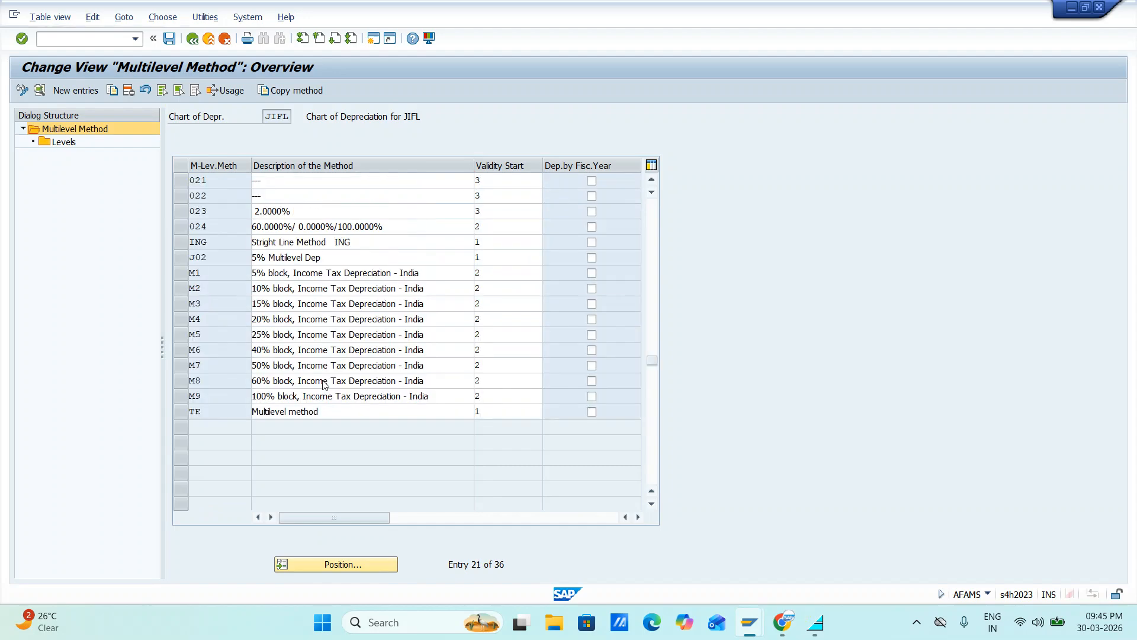
scroll(322, 381, "up", 1)
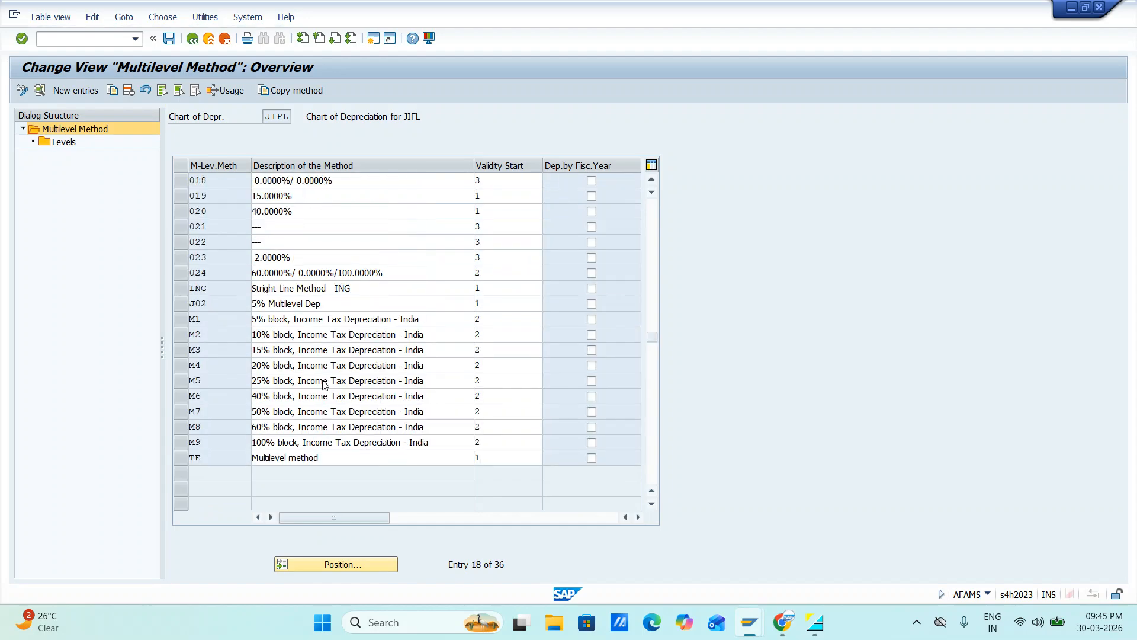
scroll(319, 380, "down", 1)
left_click(319, 379)
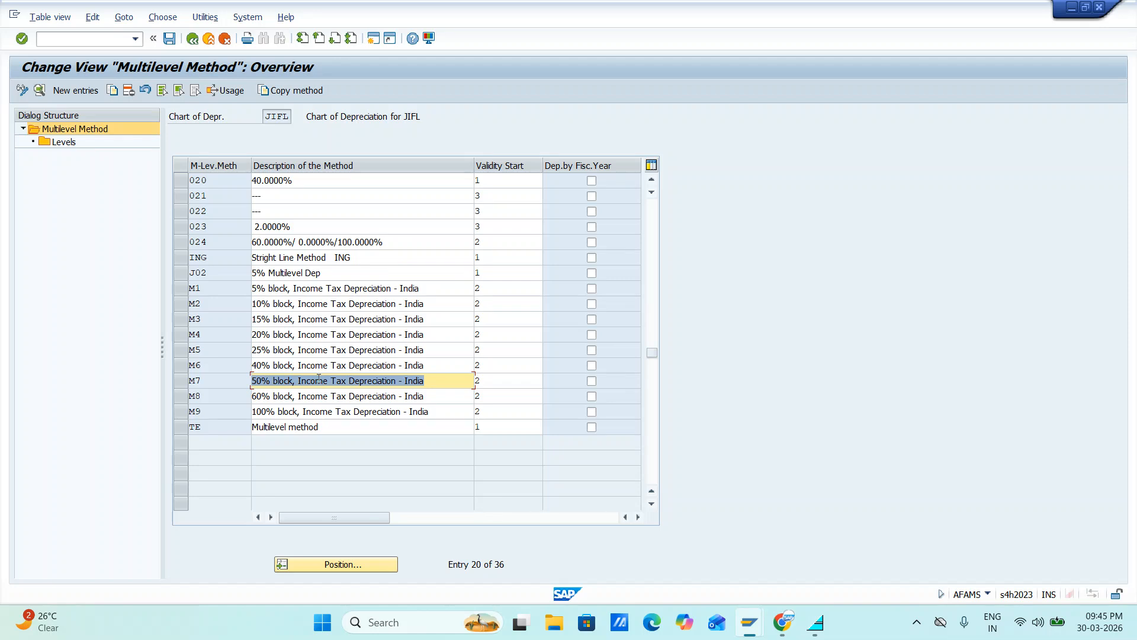
left_click(184, 275)
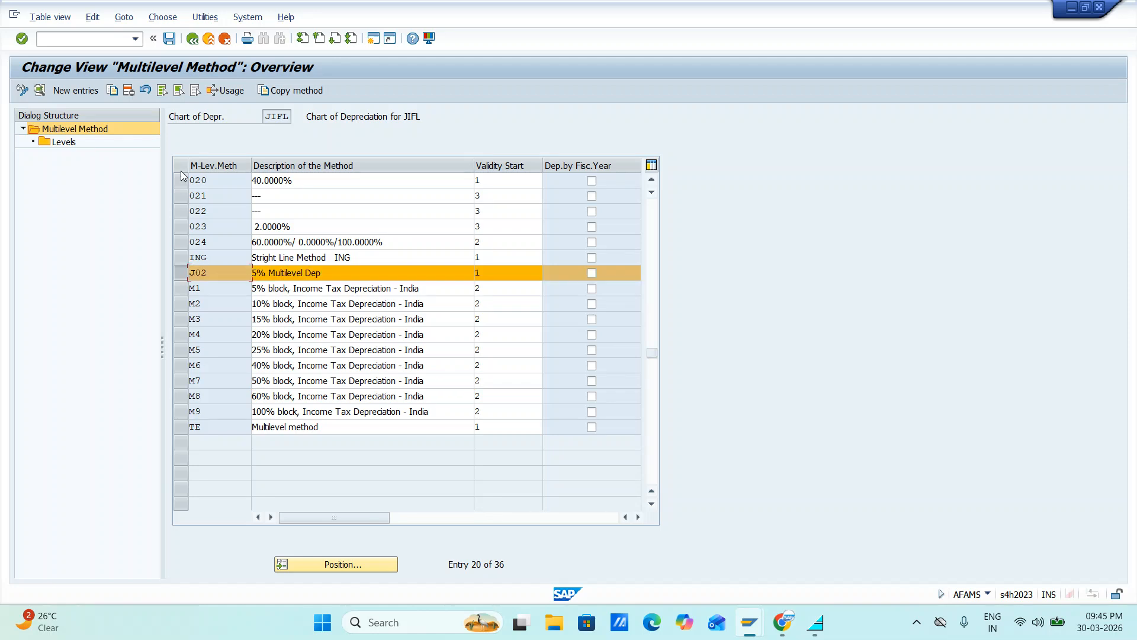
left_click(40, 90)
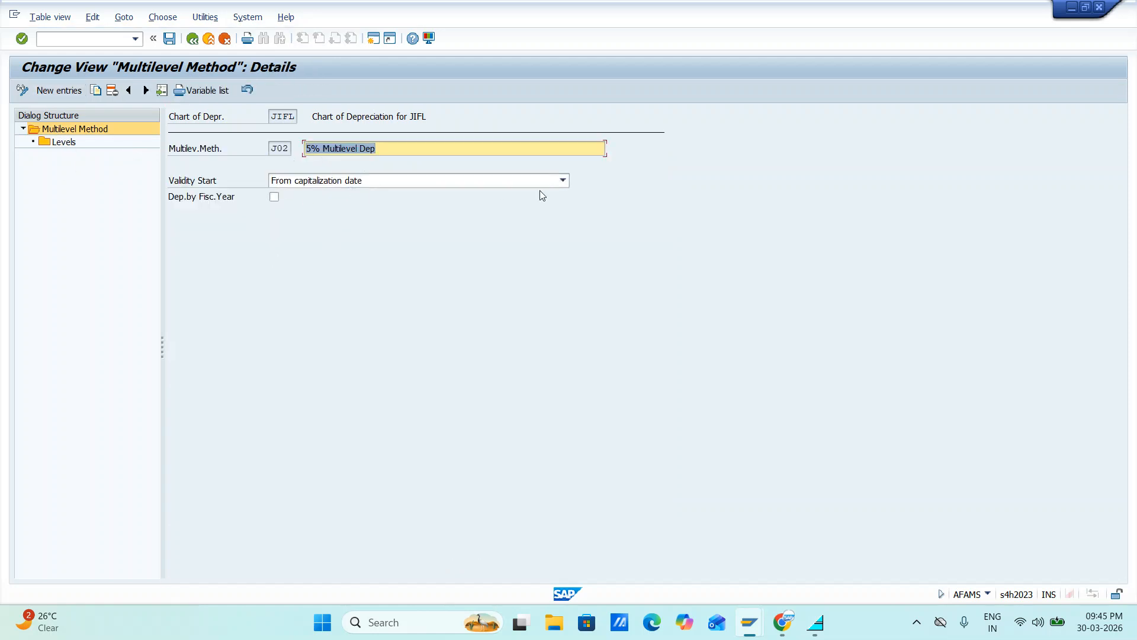
left_click(565, 182)
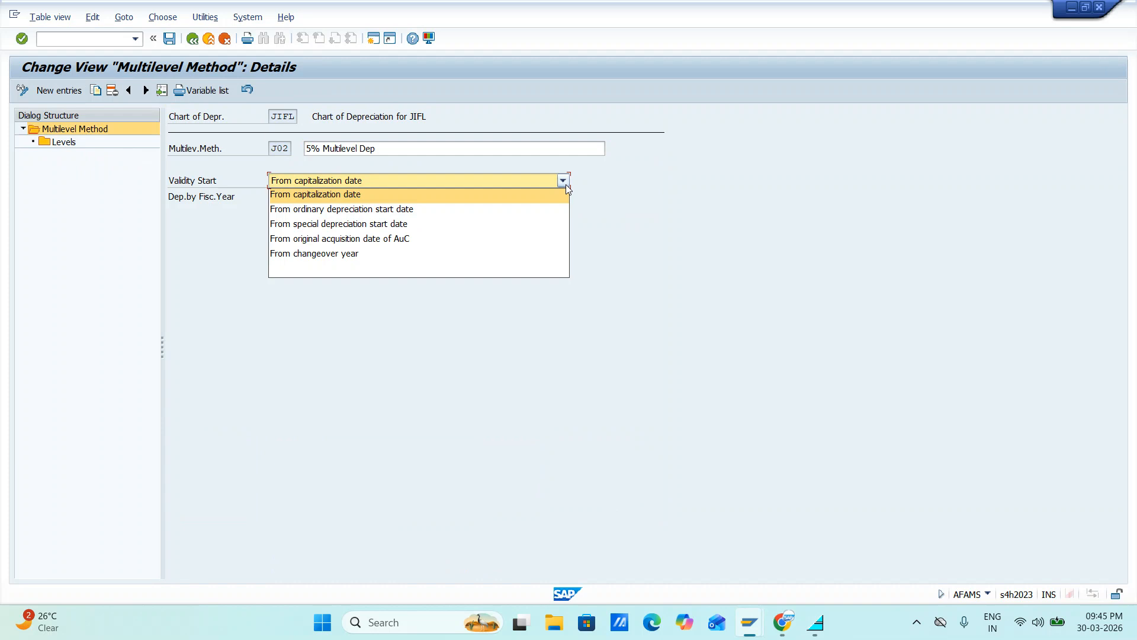
Check the base value and percentage in the levels of multilevel method J02, and return to the Implementation Guide
left_click(73, 144)
double_click(74, 144)
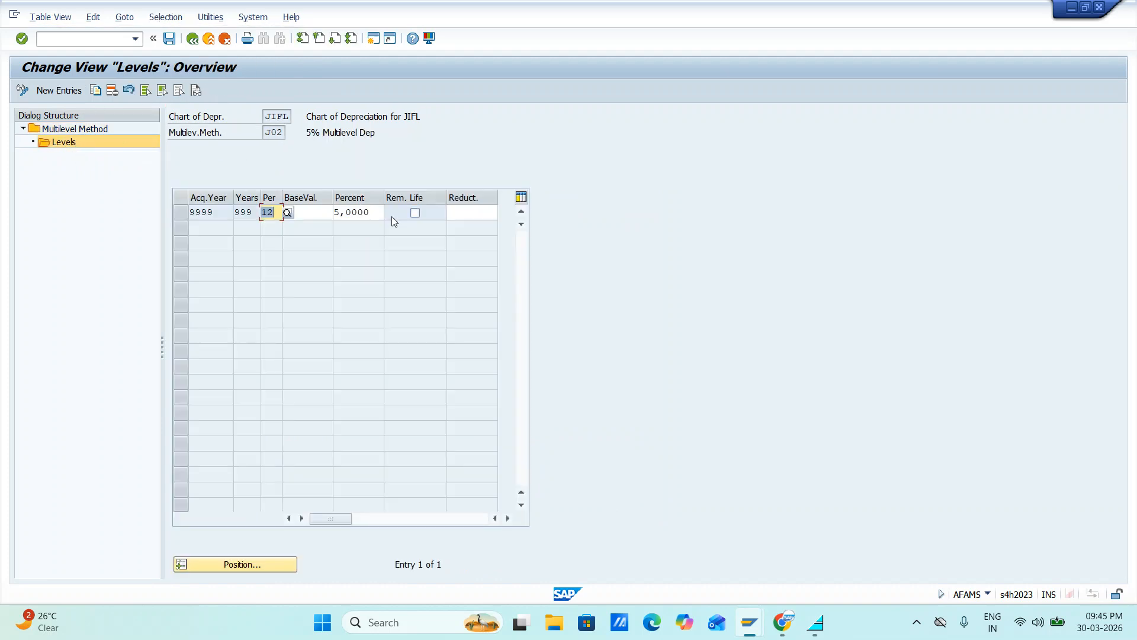
left_click(315, 214)
type("01")
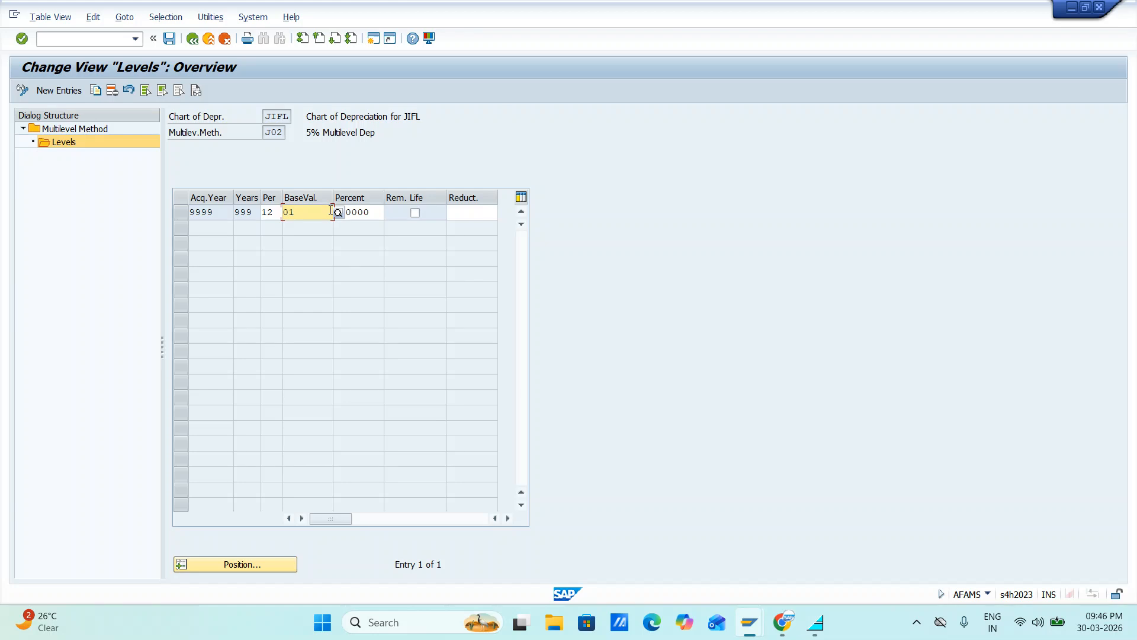
left_click(383, 219)
left_click(87, 129)
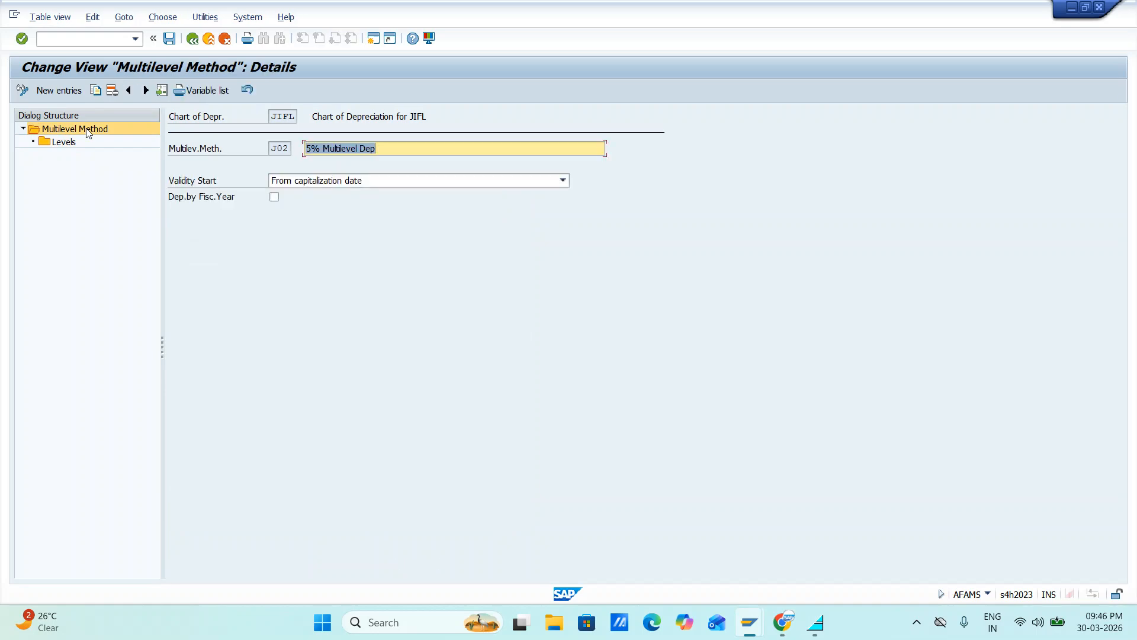
left_click(193, 40)
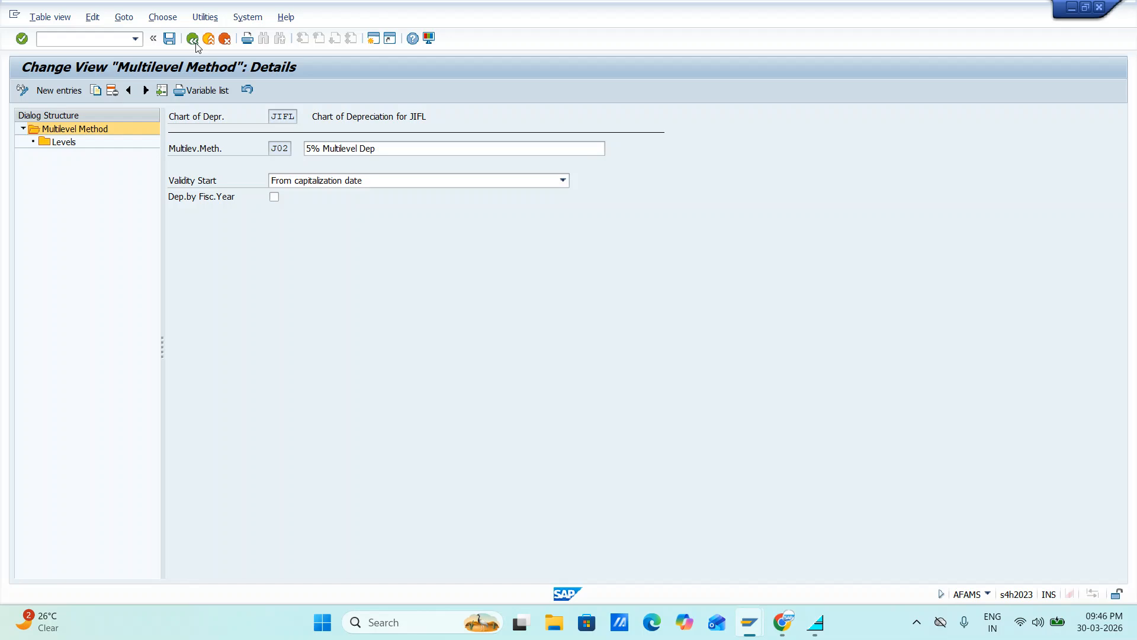
left_click(193, 40)
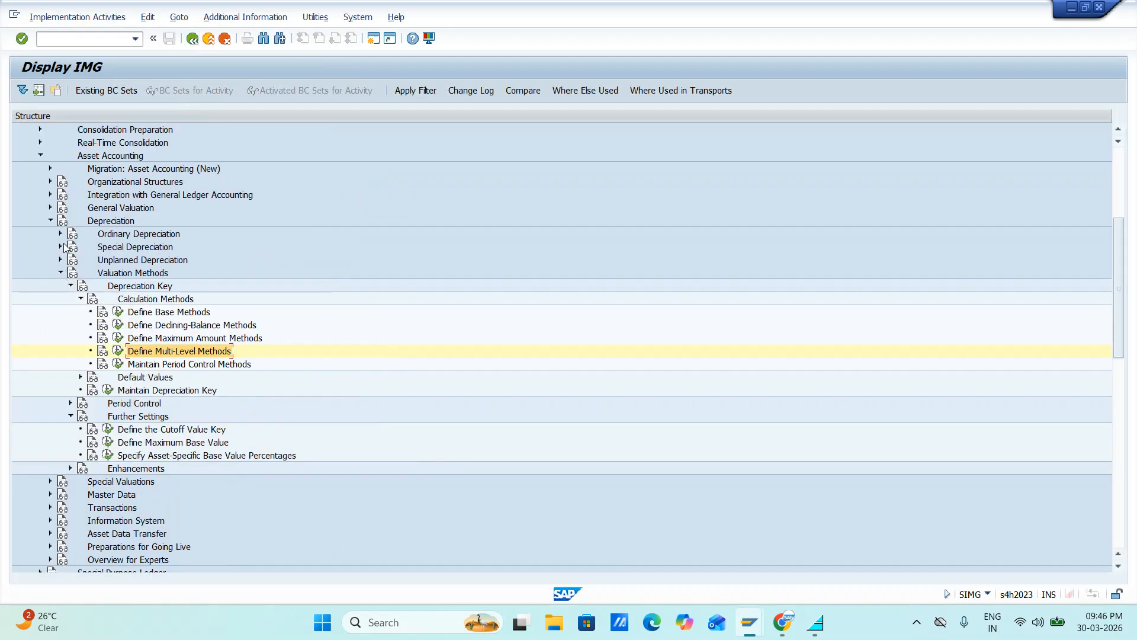
Review the ordinary depreciation sign rule for depreciation area 01 under Ordinary Depreciation, Determine Depreciation Areas, and return to the guide
left_click(61, 234)
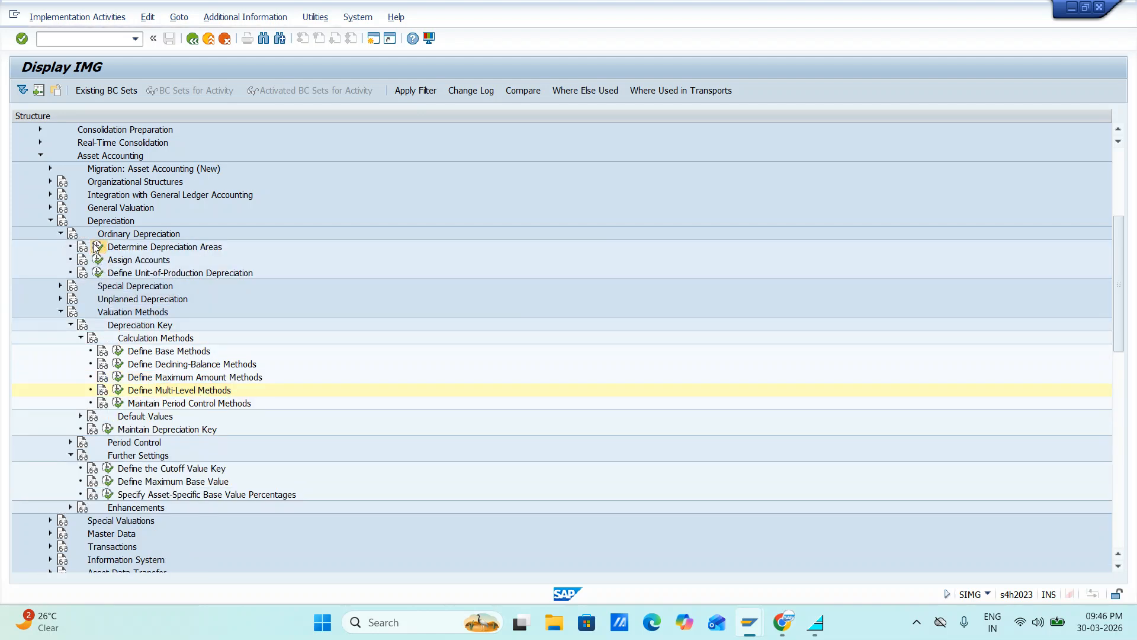
left_click(97, 246)
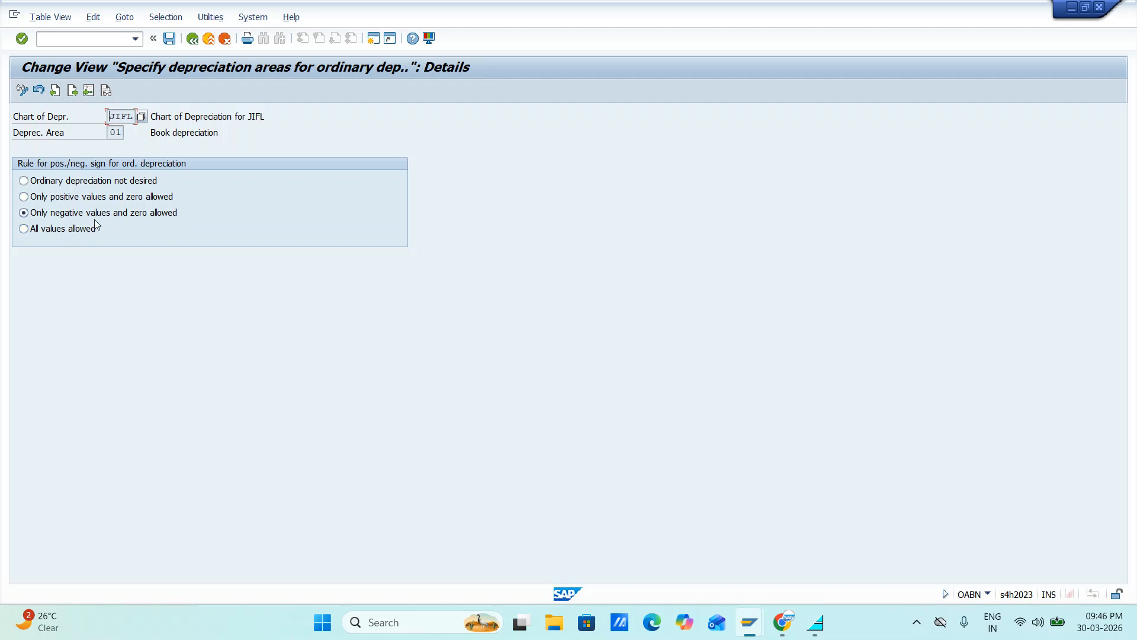
left_click(189, 40)
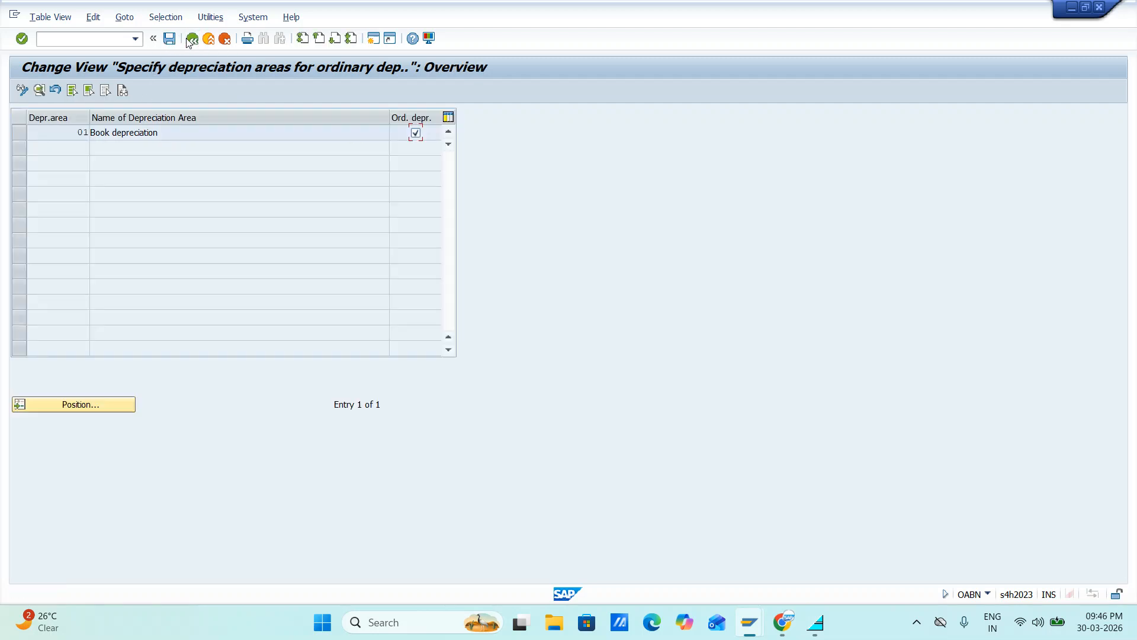
left_click(20, 133)
left_click(39, 90)
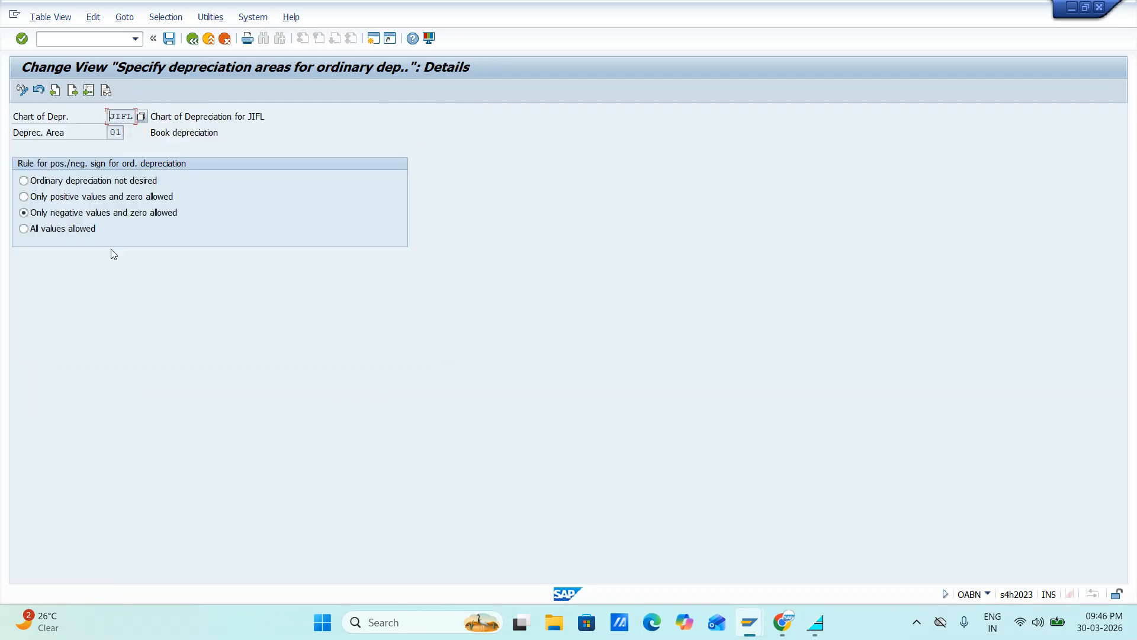
left_click(193, 39)
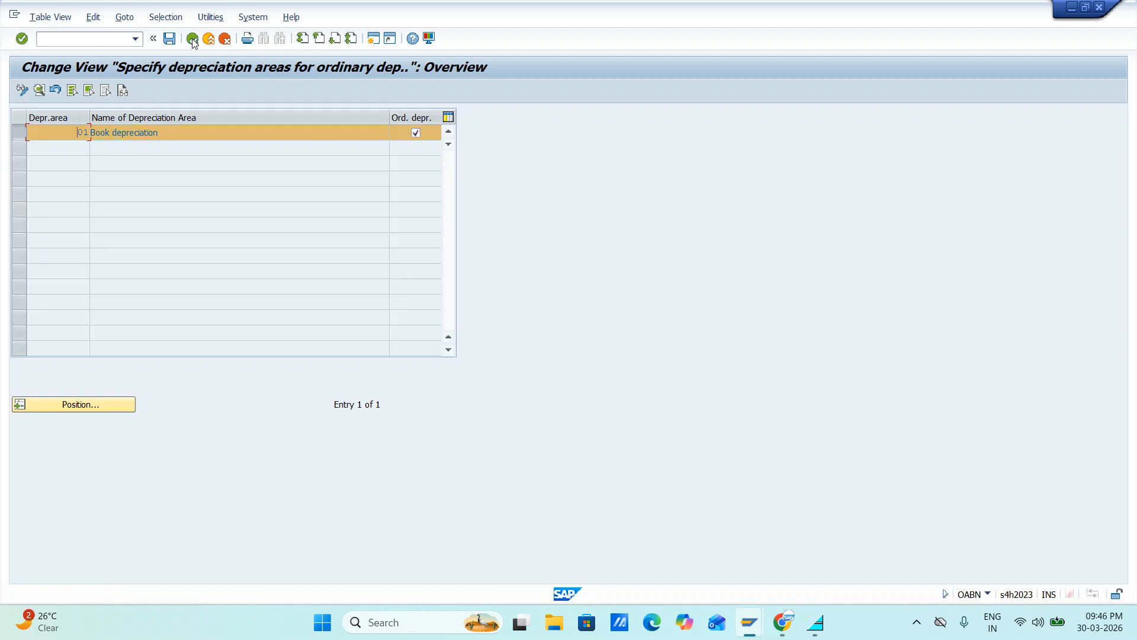
left_click(192, 39)
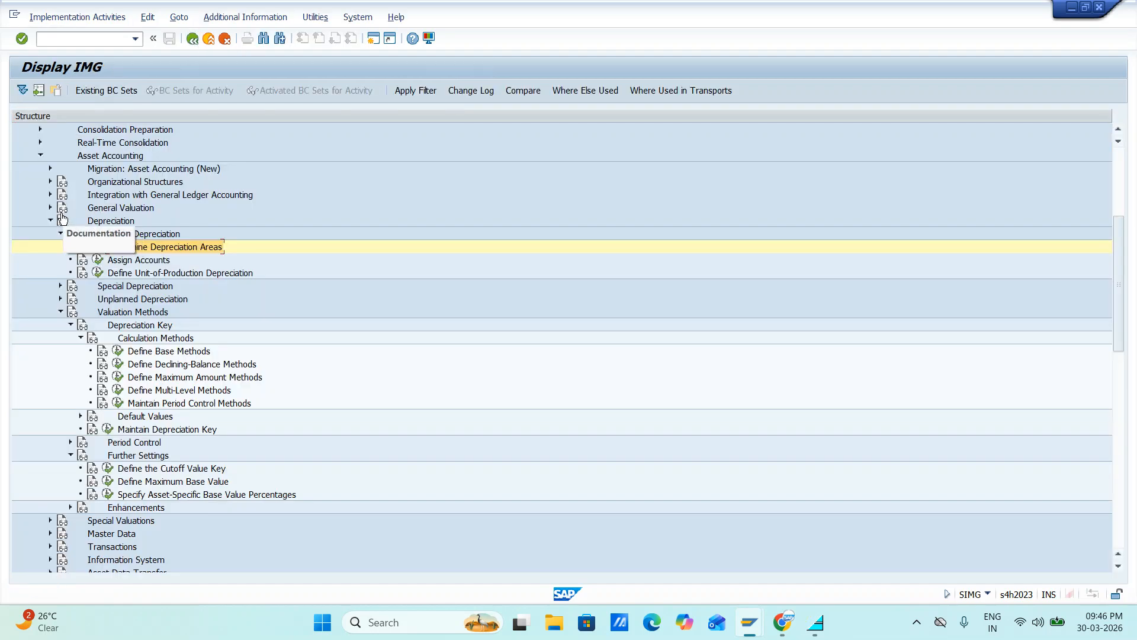
Open Define Depreciation Areas under General Valuation for chart of depreciation JIFL and review the Book depreciation area's posting and value maintenance settings
left_click(51, 210)
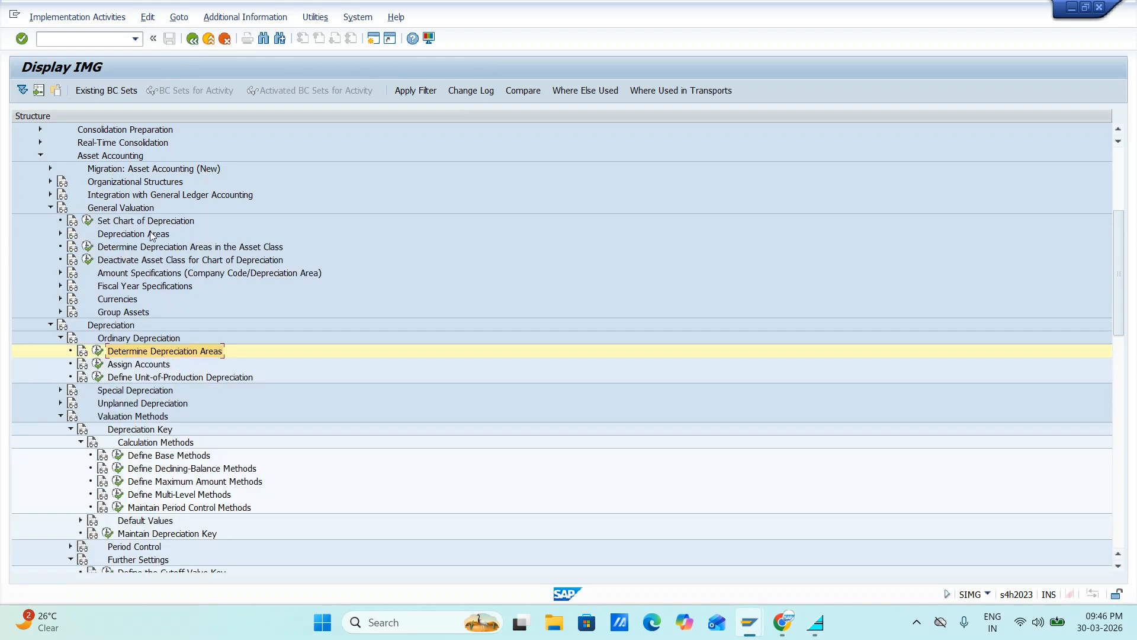
left_click(61, 234)
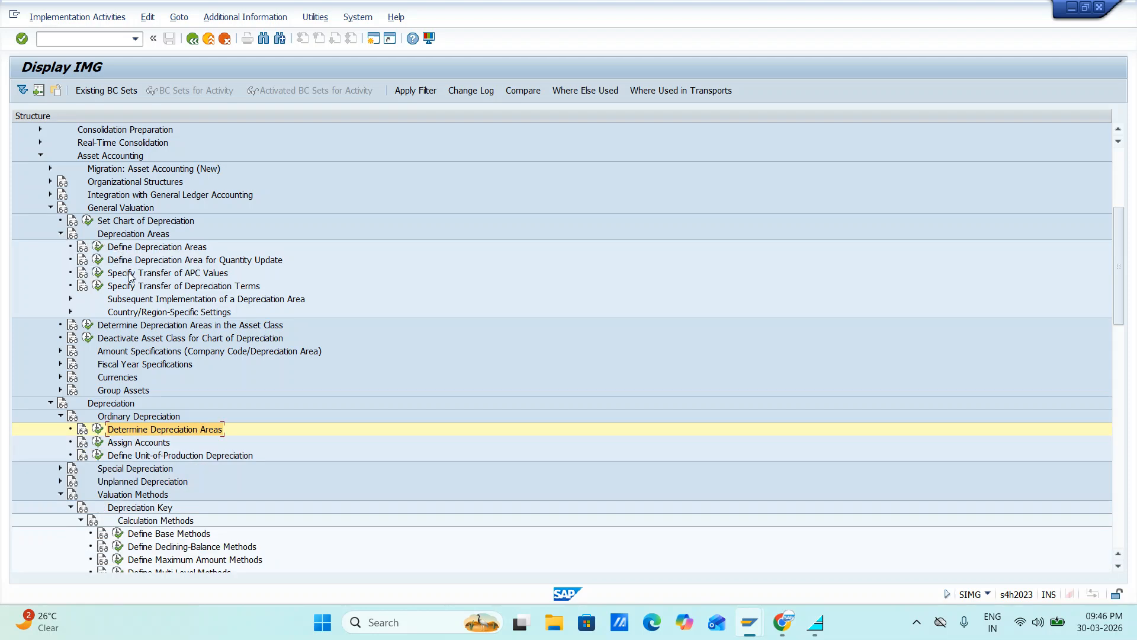
left_click(99, 247)
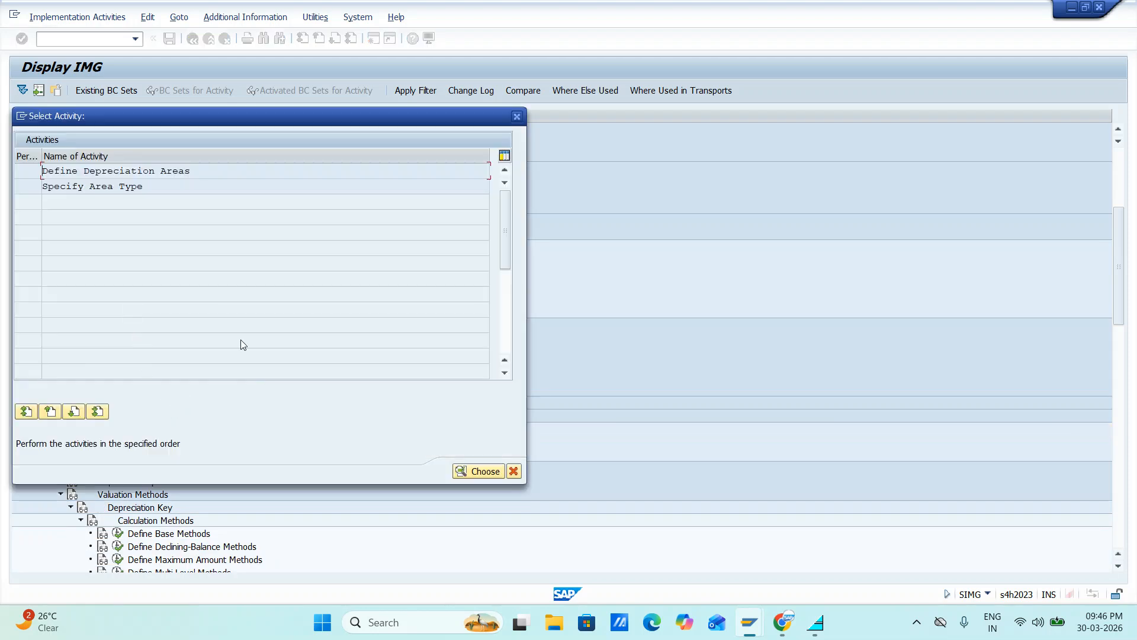
double_click(151, 170)
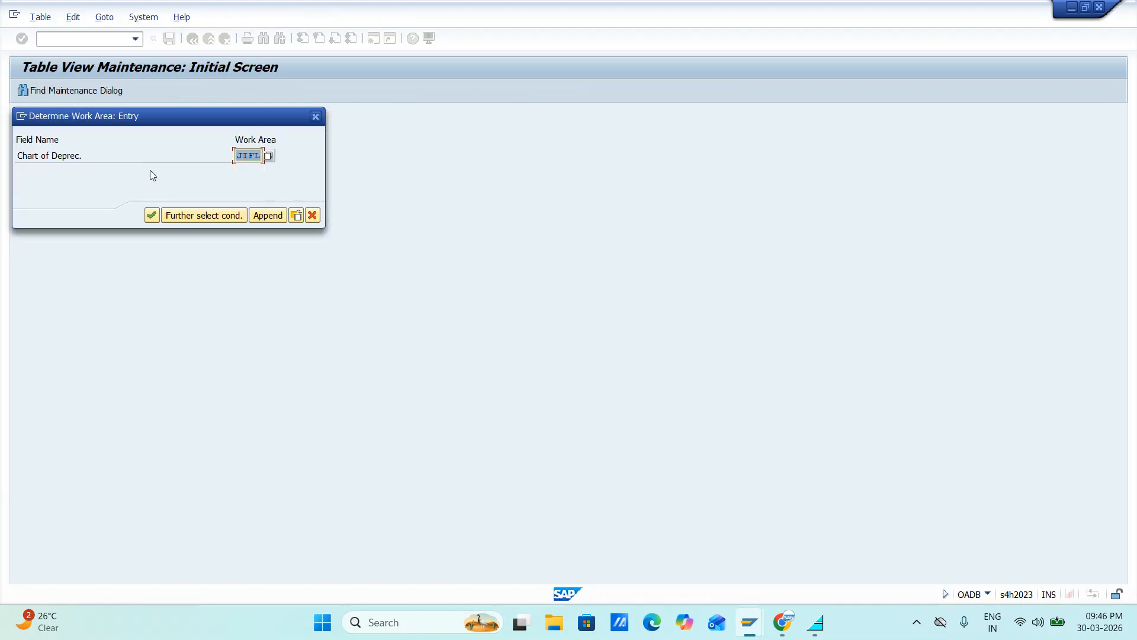
left_click(150, 217)
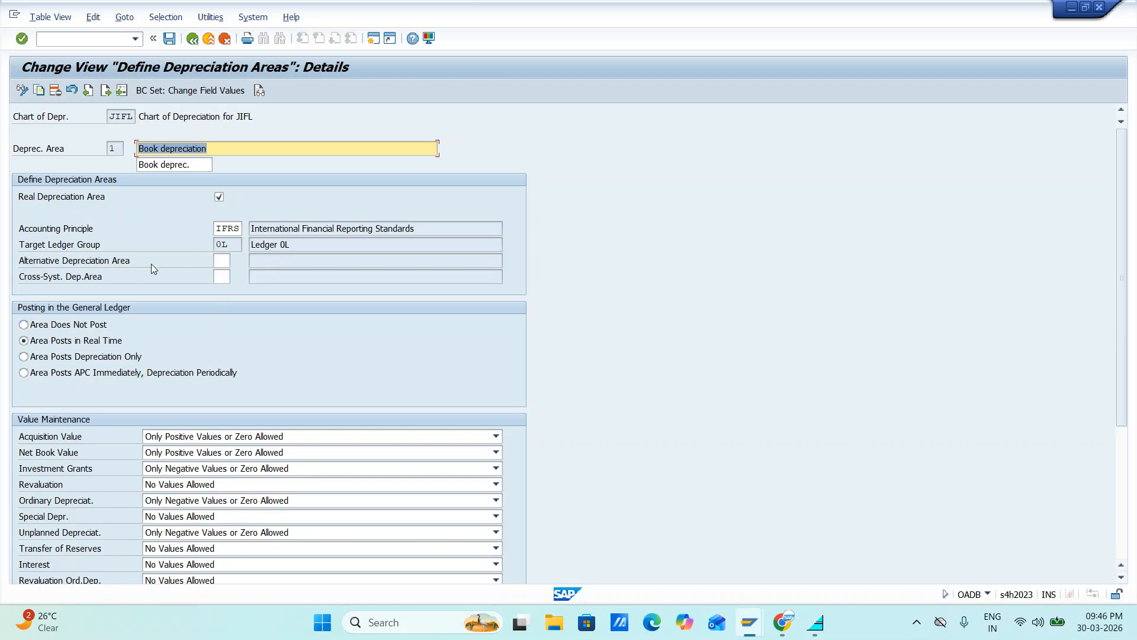
scroll(186, 286, "down", 5)
scroll(187, 289, "down", 1)
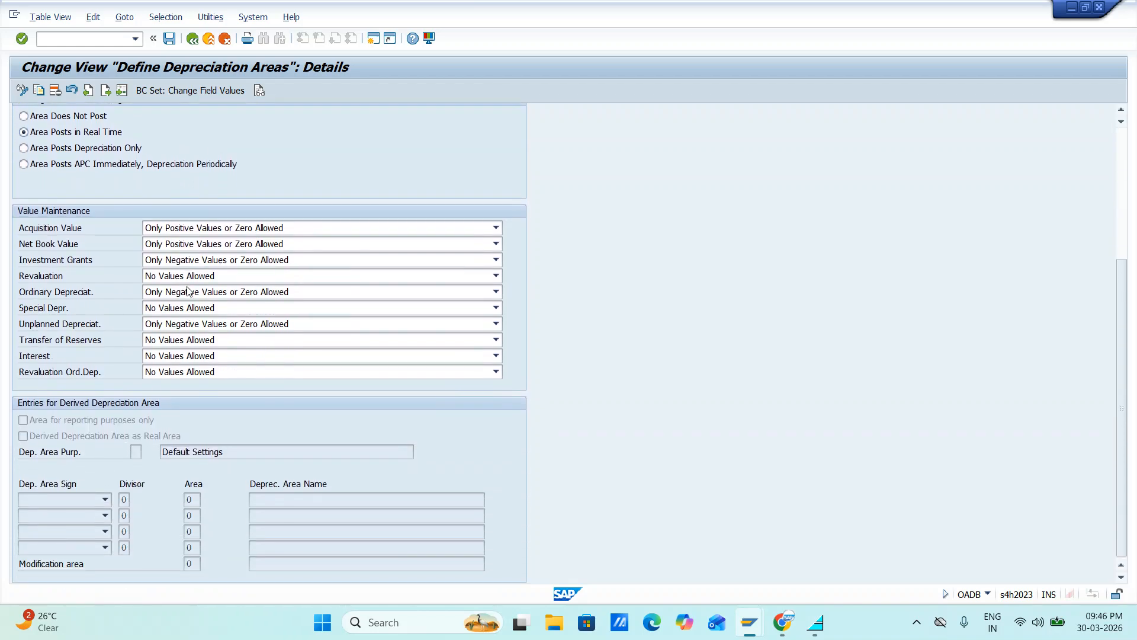
Leave the Book depreciation area's details, return to the Implementation Guide, and collapse the Depreciation Areas node under General Valuation
scroll(187, 289, "up", 6)
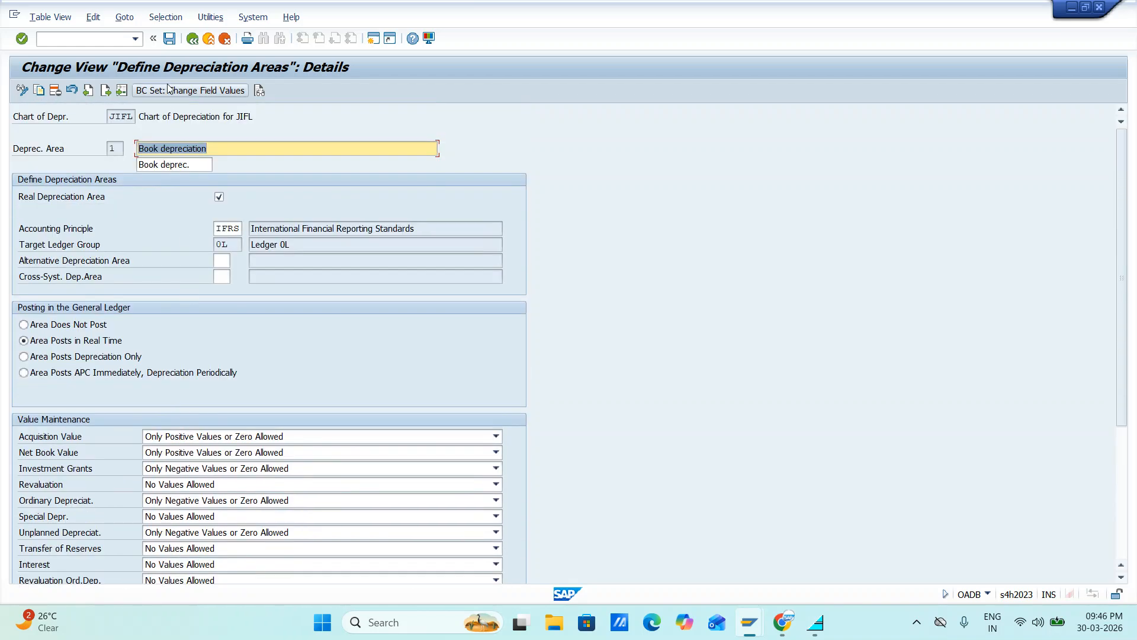
left_click(187, 43)
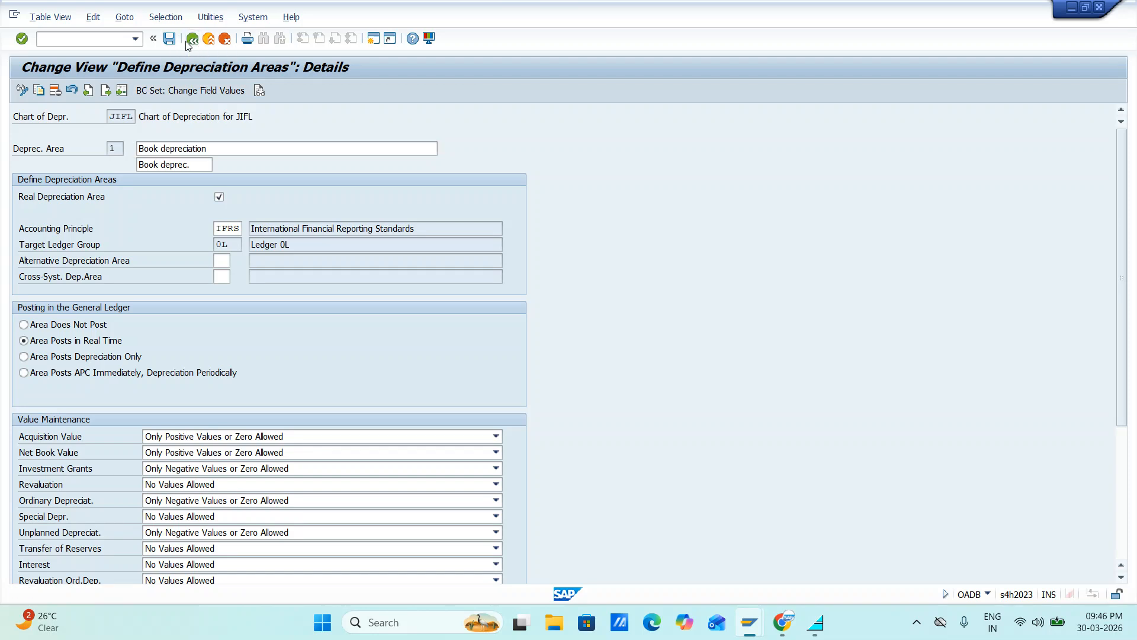
left_click(187, 44)
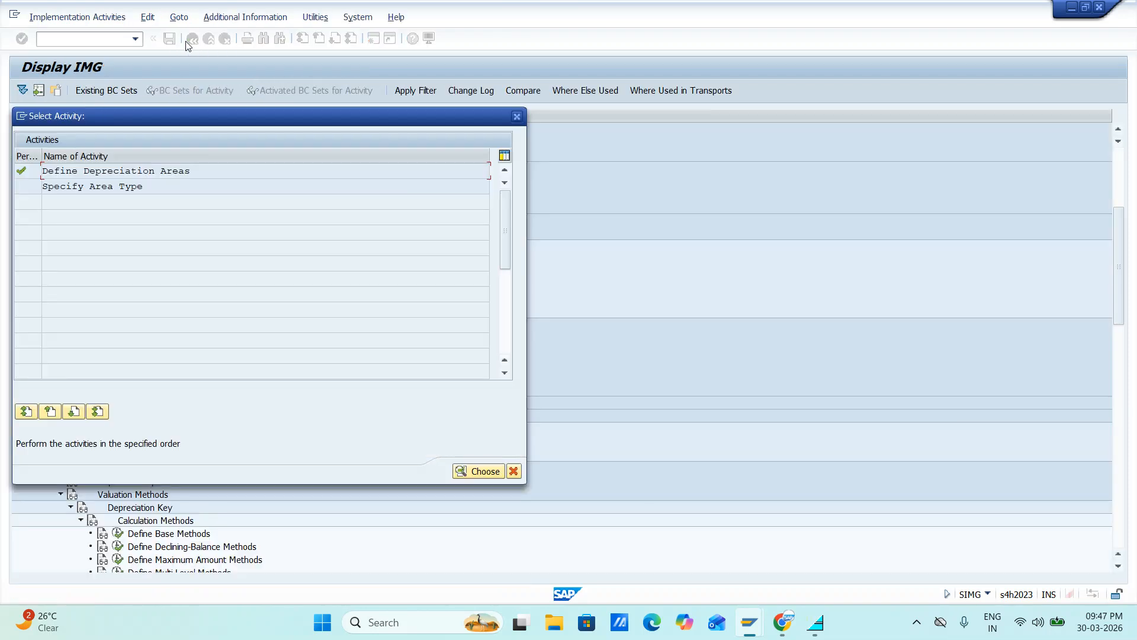
left_click(517, 116)
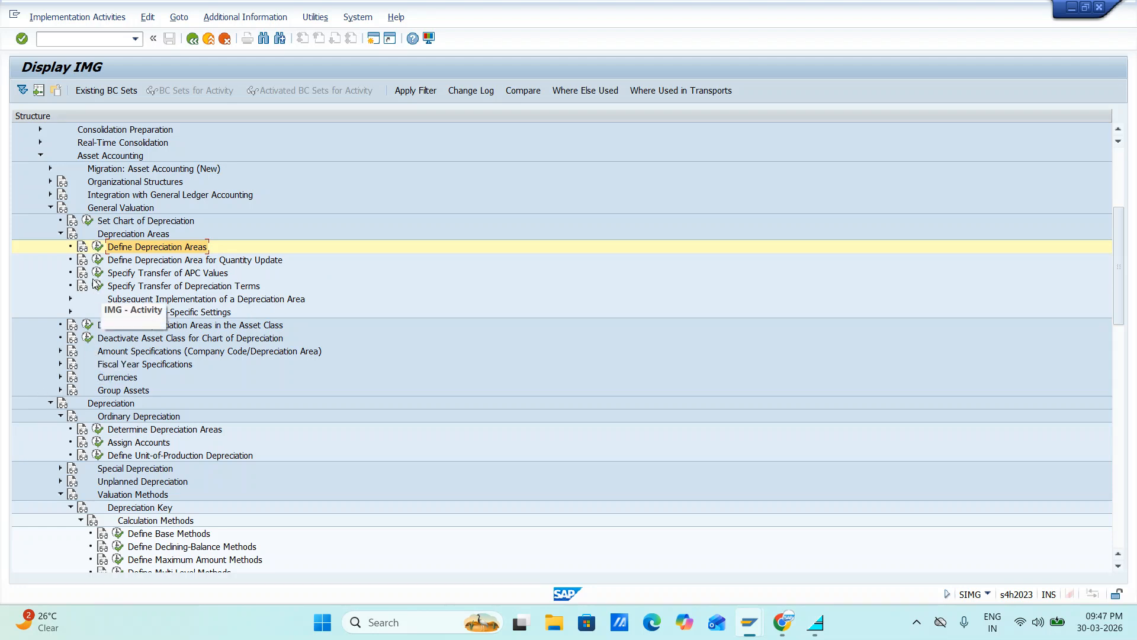
left_click(61, 234)
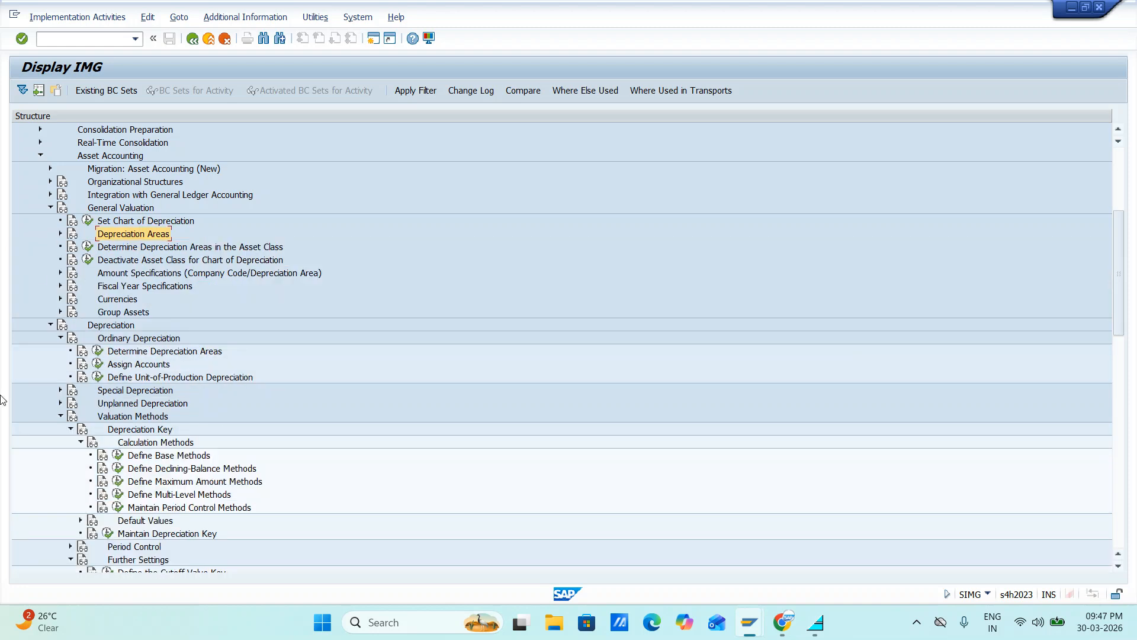
Open Define Multi-Level Methods for chart of depreciation JIFL, view the details of method J02, and return to the Implementation Guide
scroll(188, 468, "down", 2)
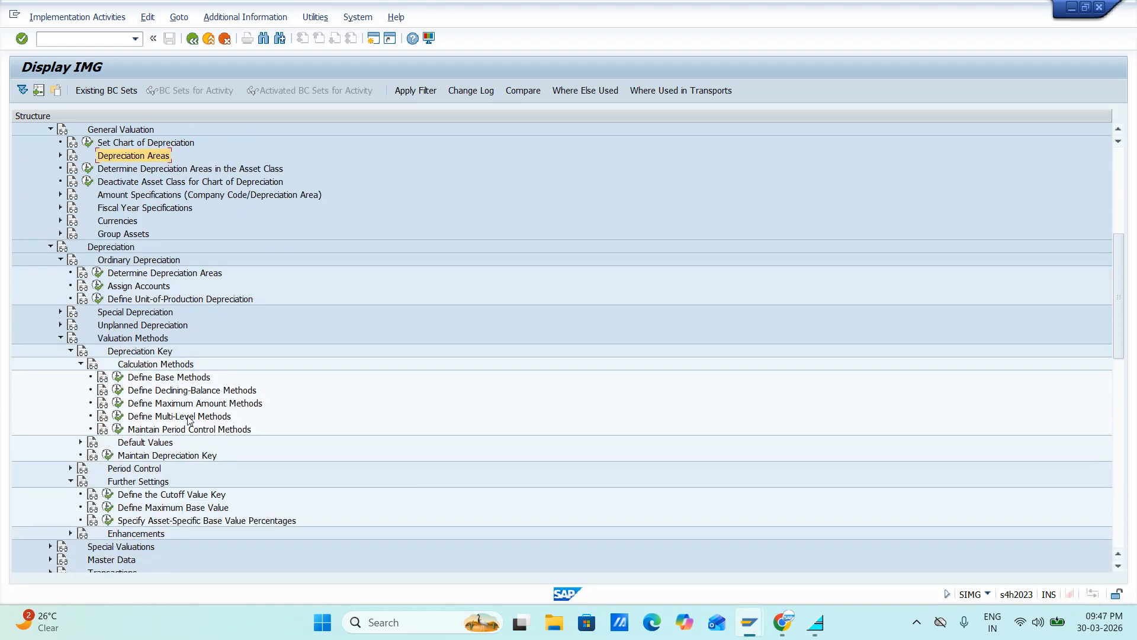
left_click(118, 417)
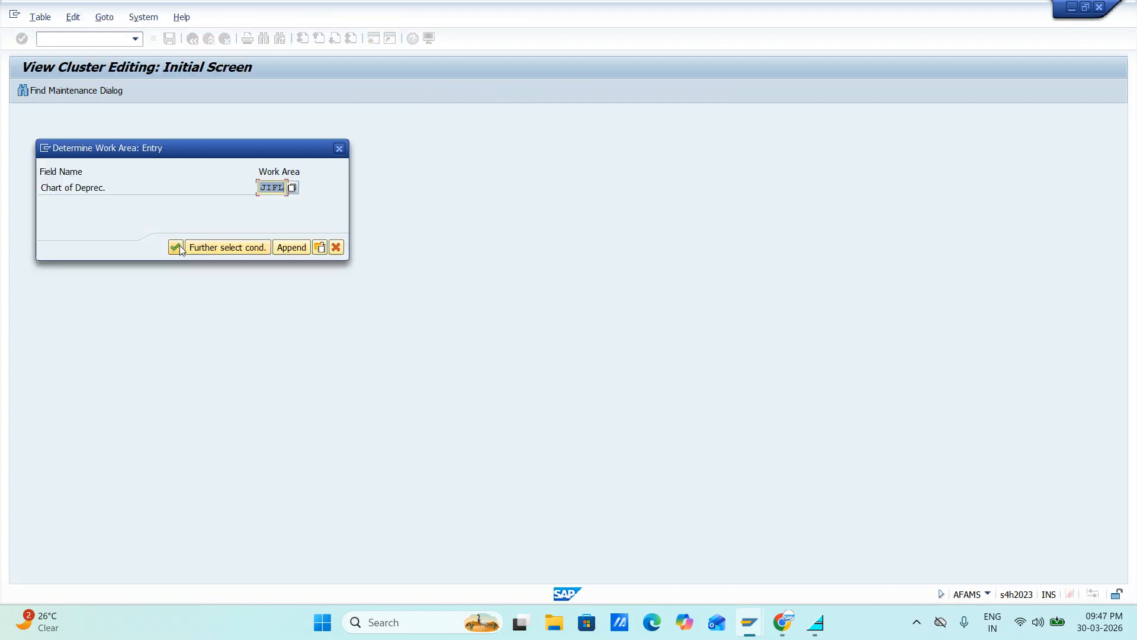
left_click(176, 247)
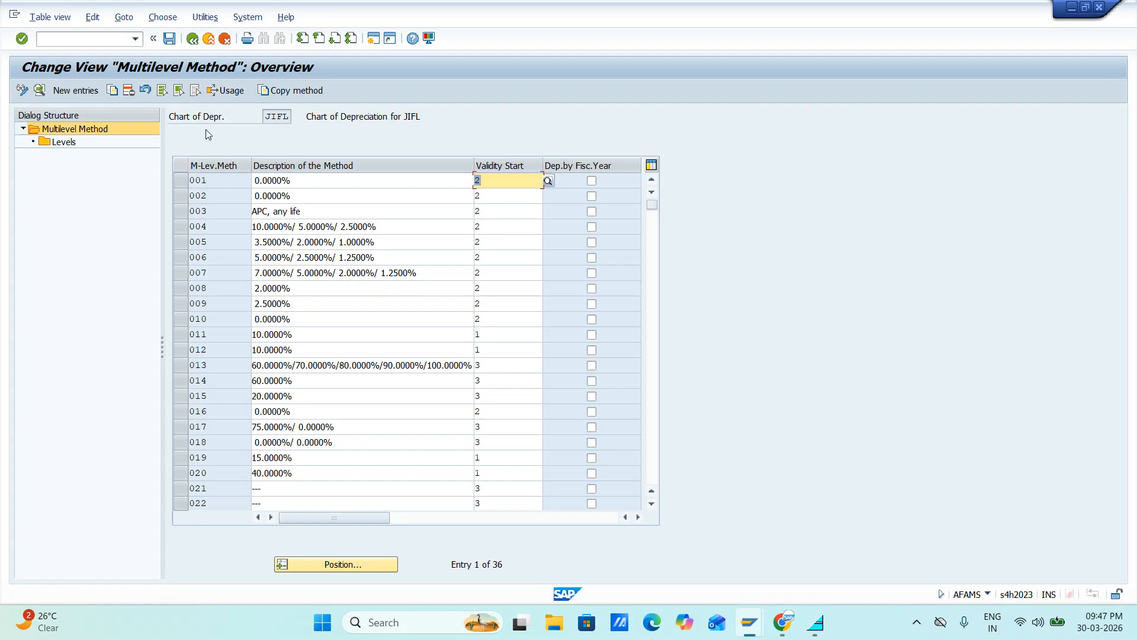
left_click(215, 317)
scroll(216, 318, "down", 3)
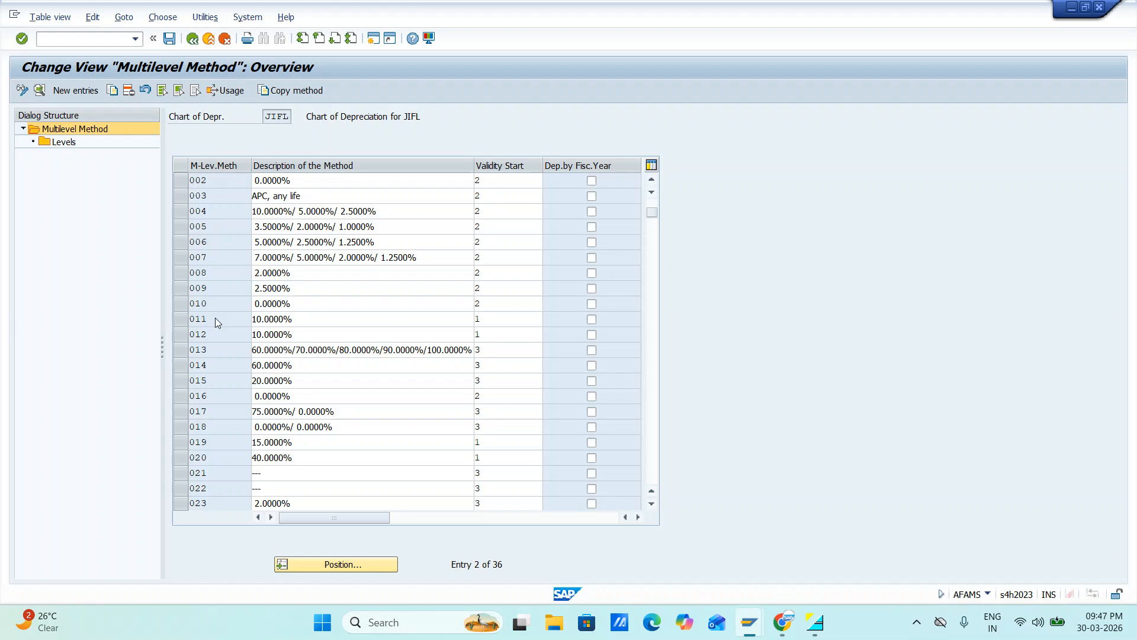
scroll(215, 317, "down", 3)
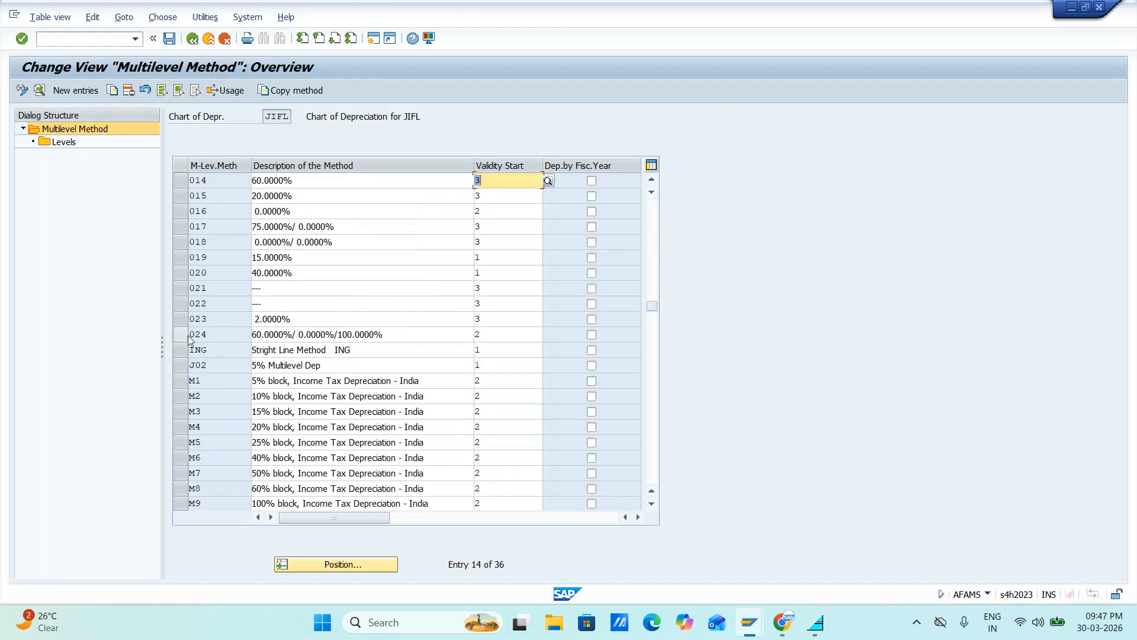
left_click(178, 369)
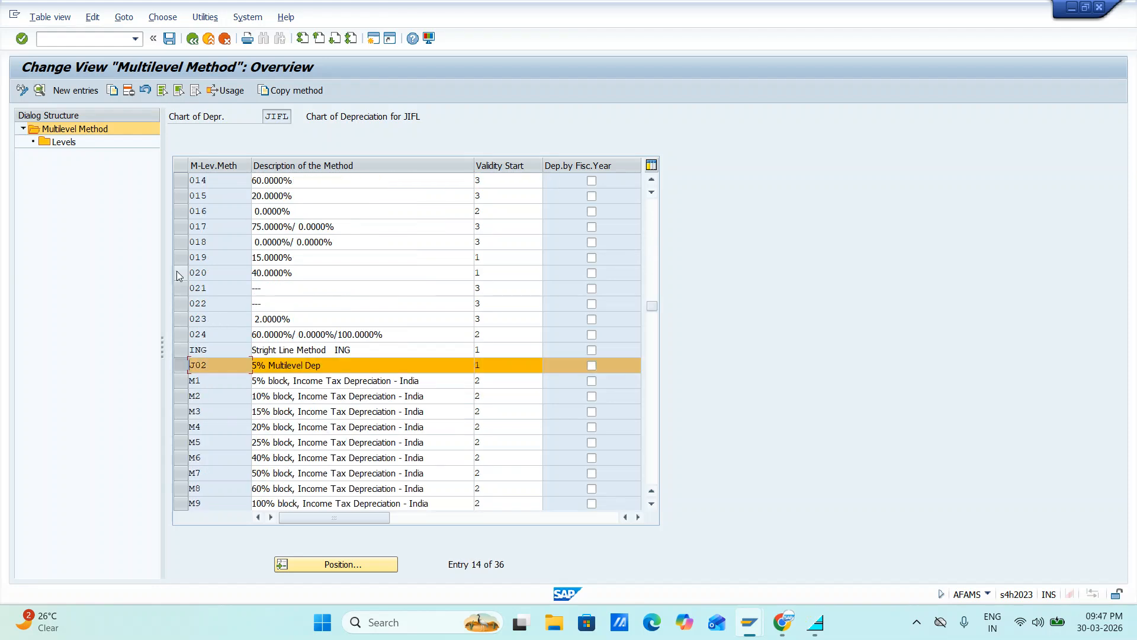
left_click(39, 90)
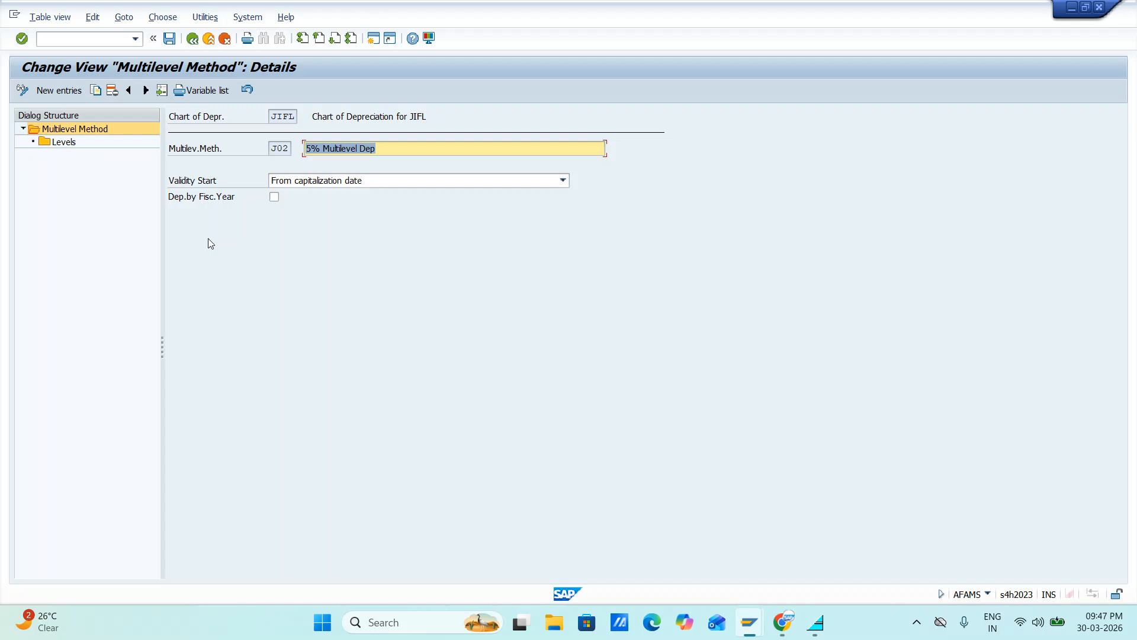
left_click(192, 39)
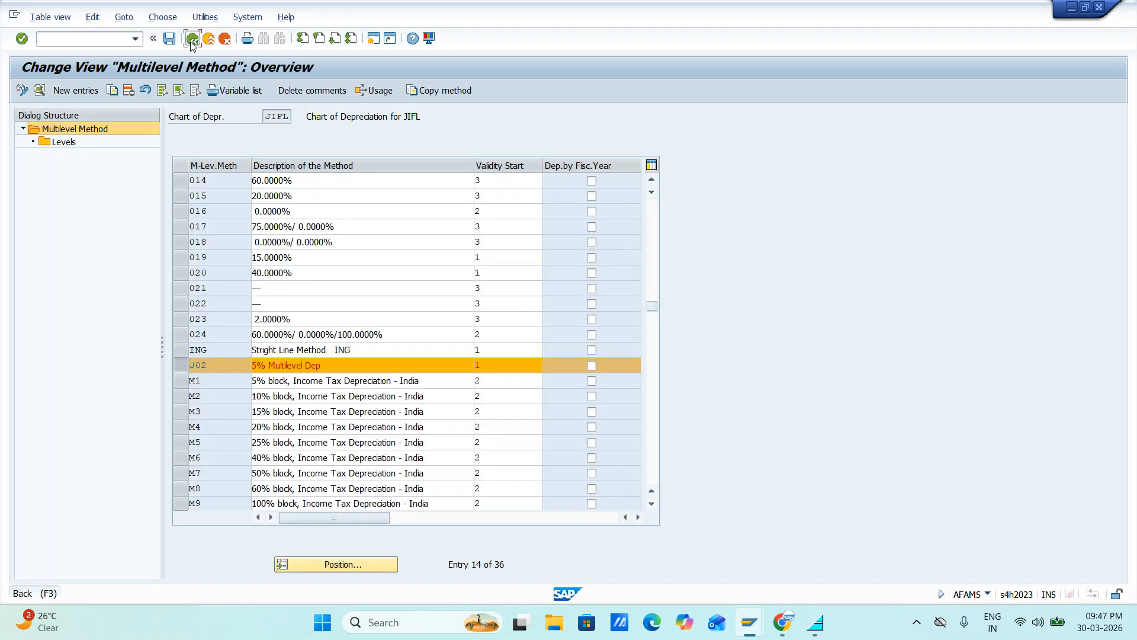
left_click(192, 39)
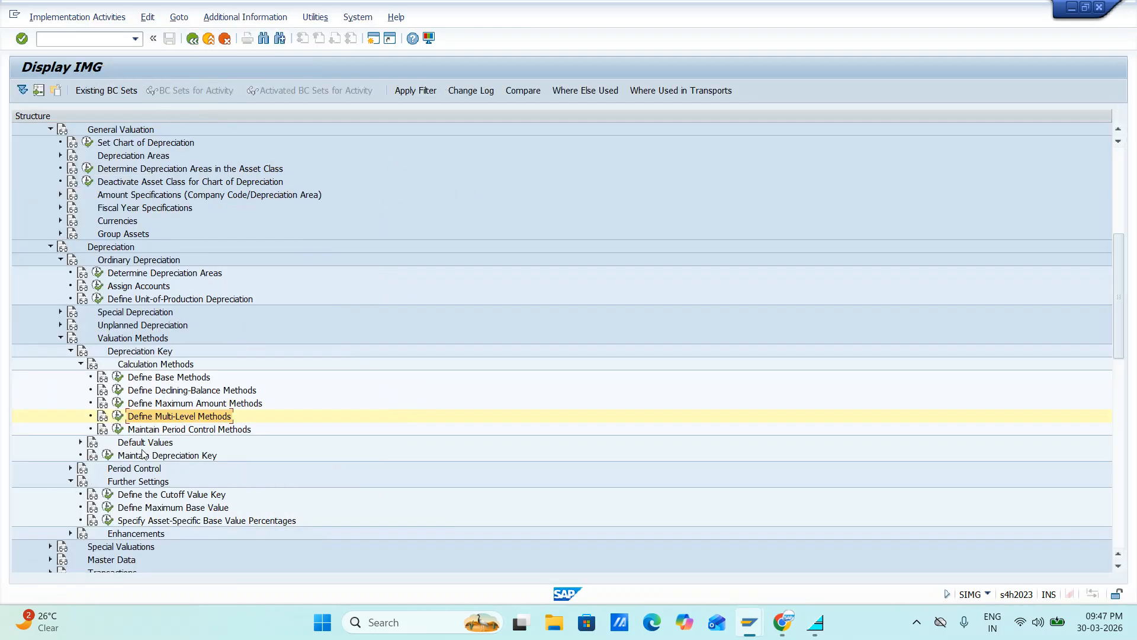
Open Maintain Depreciation Key for chart of depreciation JIFL and look through the list of depreciation keys
scroll(145, 453, "down", 2)
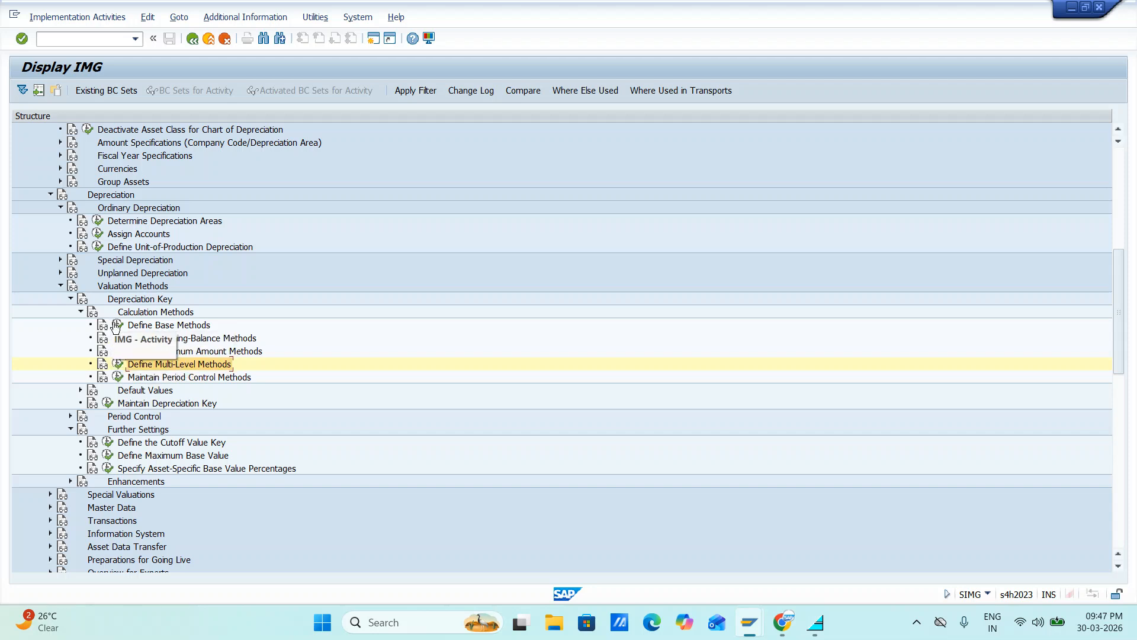
scroll(139, 412, "down", 1)
scroll(139, 412, "down", 2)
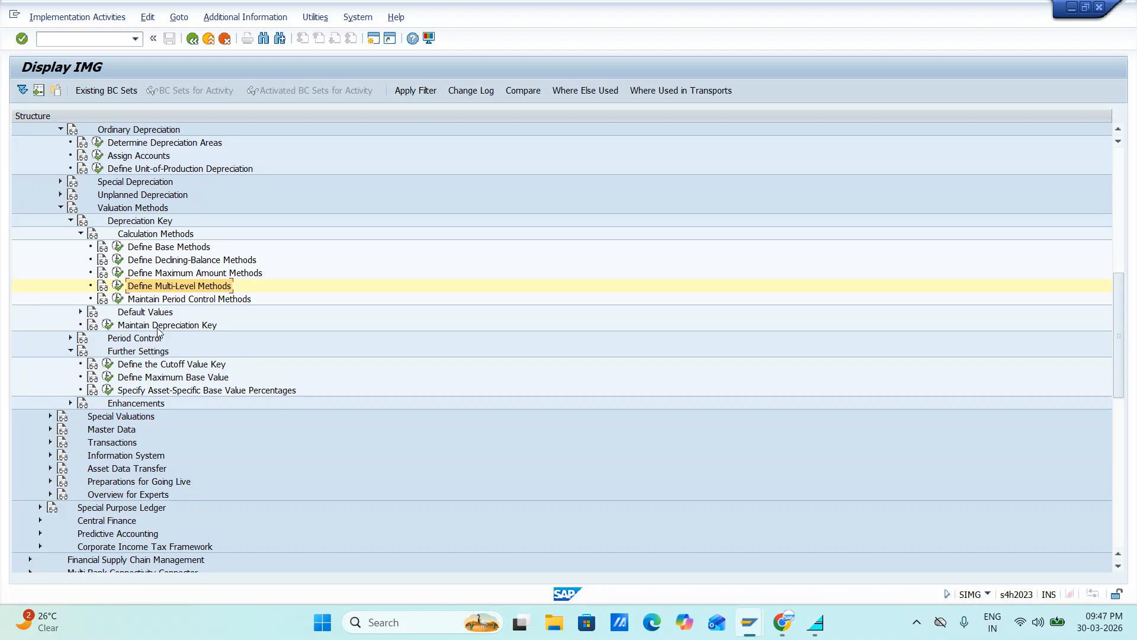
left_click(107, 325)
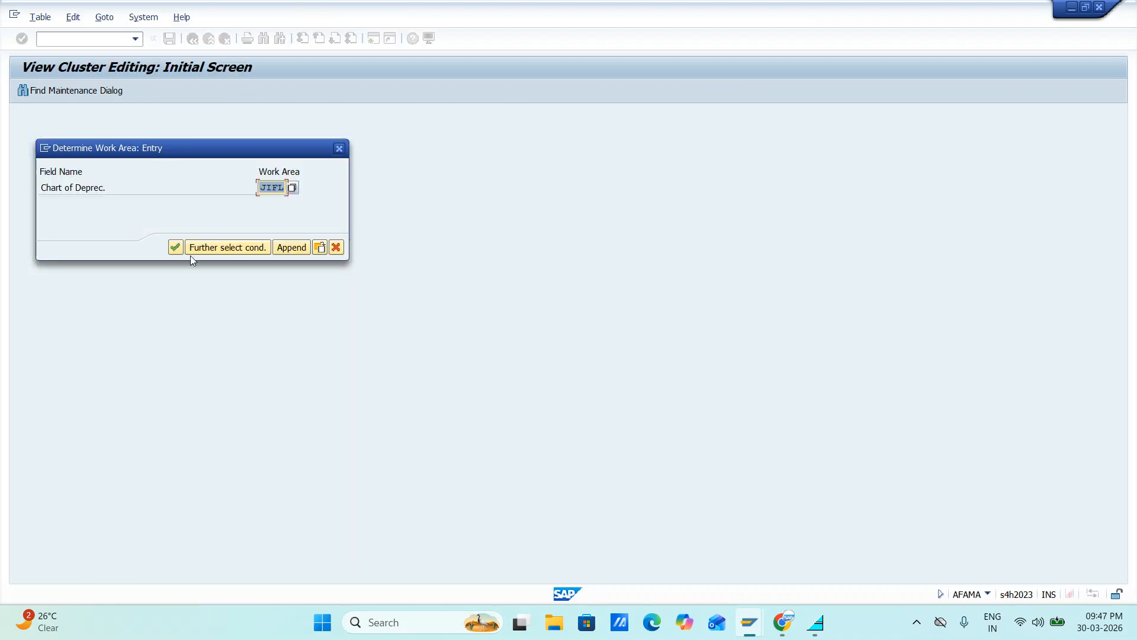
left_click(178, 252)
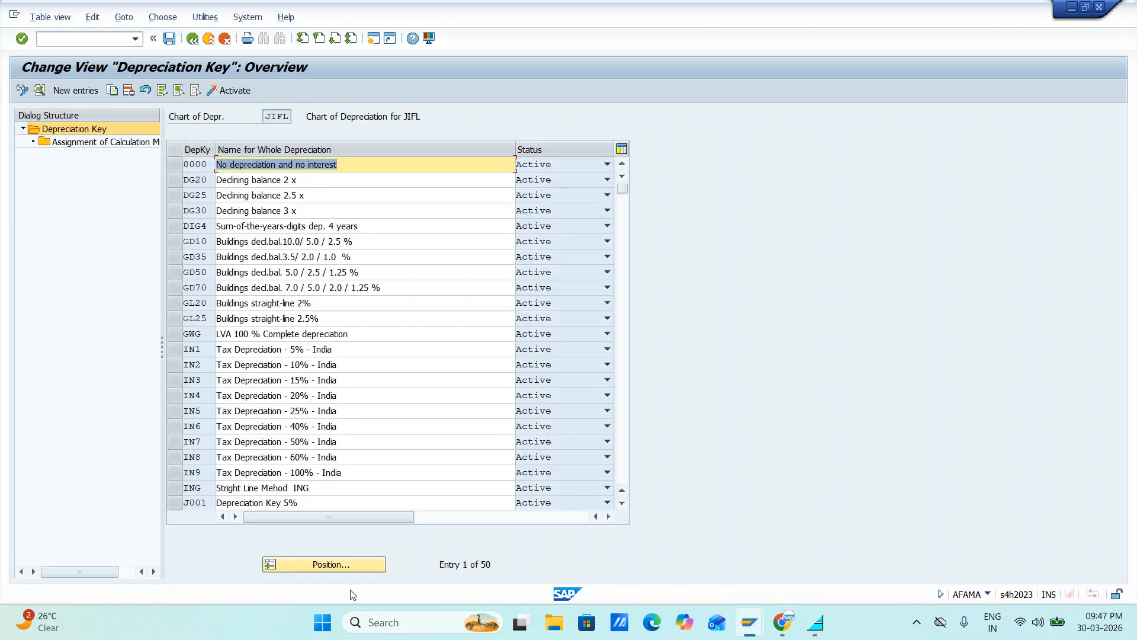
scroll(363, 407, "down", 4)
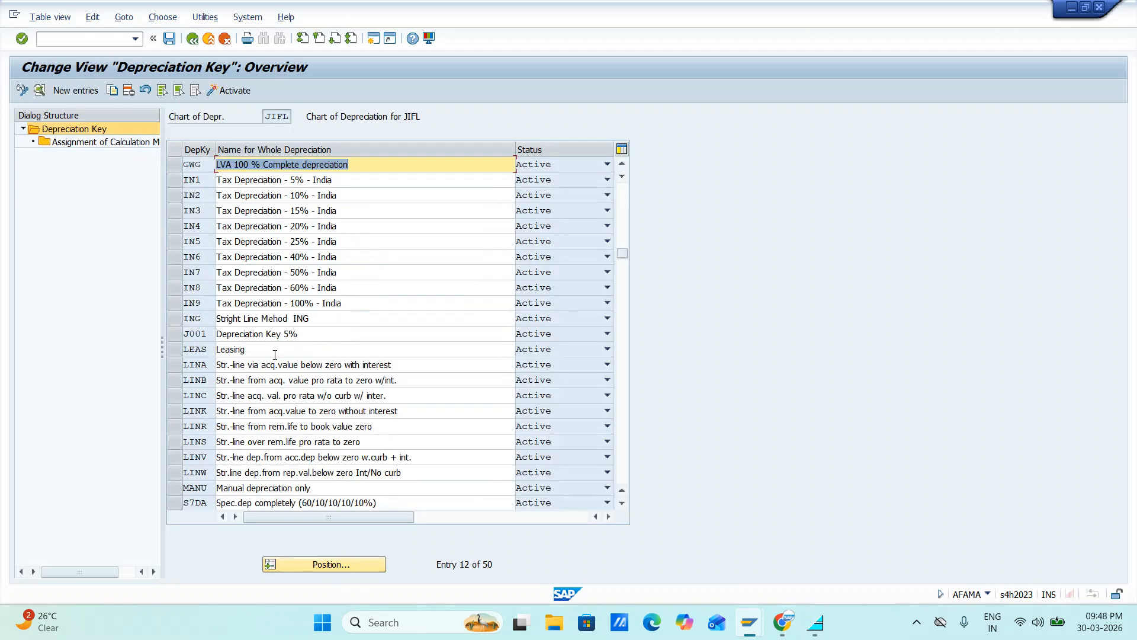
scroll(275, 354, "down", 5)
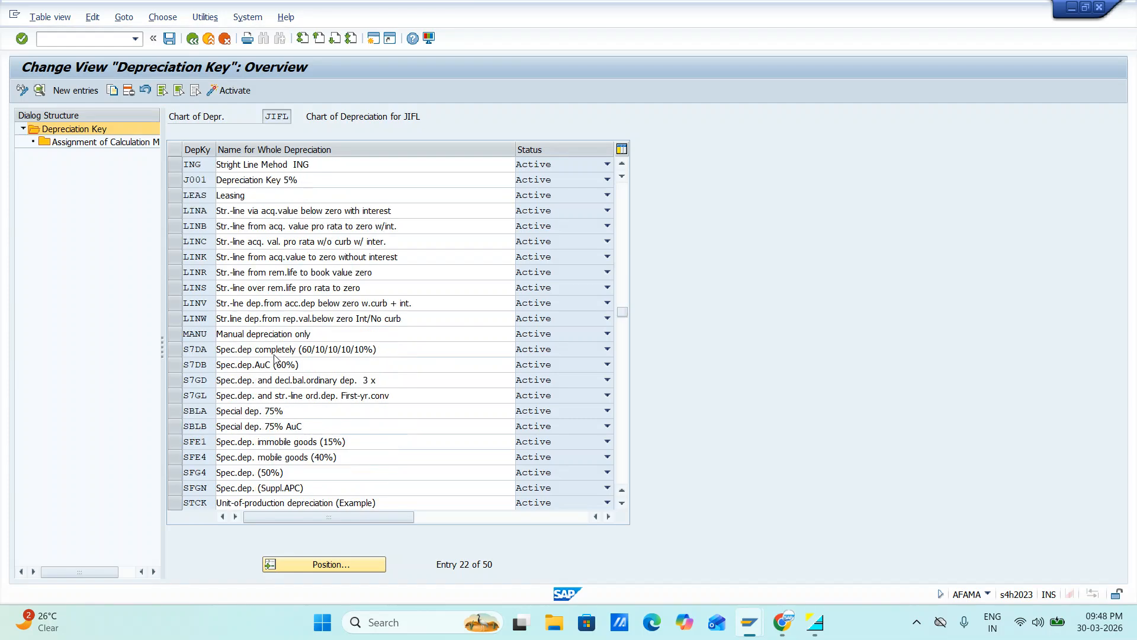
scroll(275, 354, "up", 7)
Switch to the SAP Easy Access session and display asset 10000 of company code JIFL with AS03, checking the depreciation key in its depreciation areas
key("alt+Tab")
key("alt+Tab")
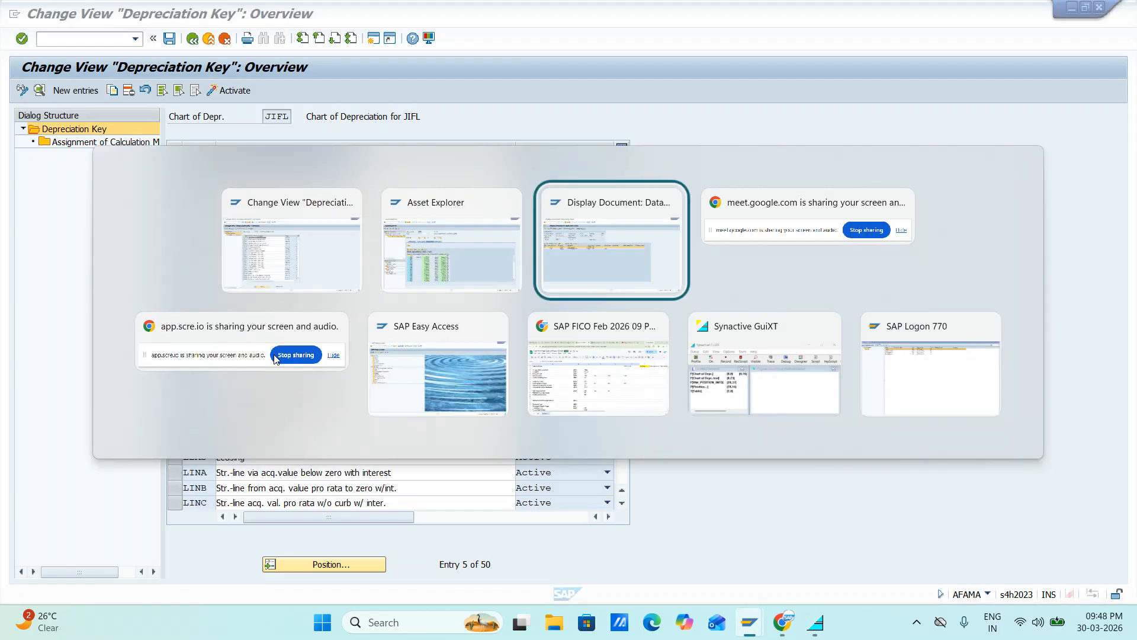
key("alt+Tab")
key("alt+Tab")
key("alt+Tab")
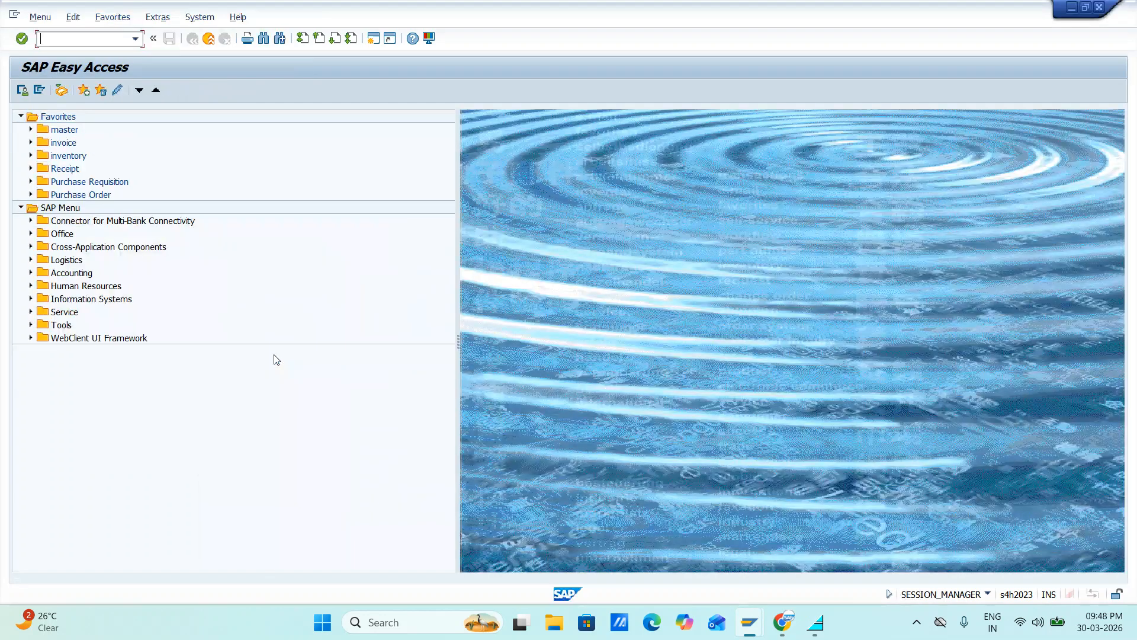
type("AS03")
key("Return")
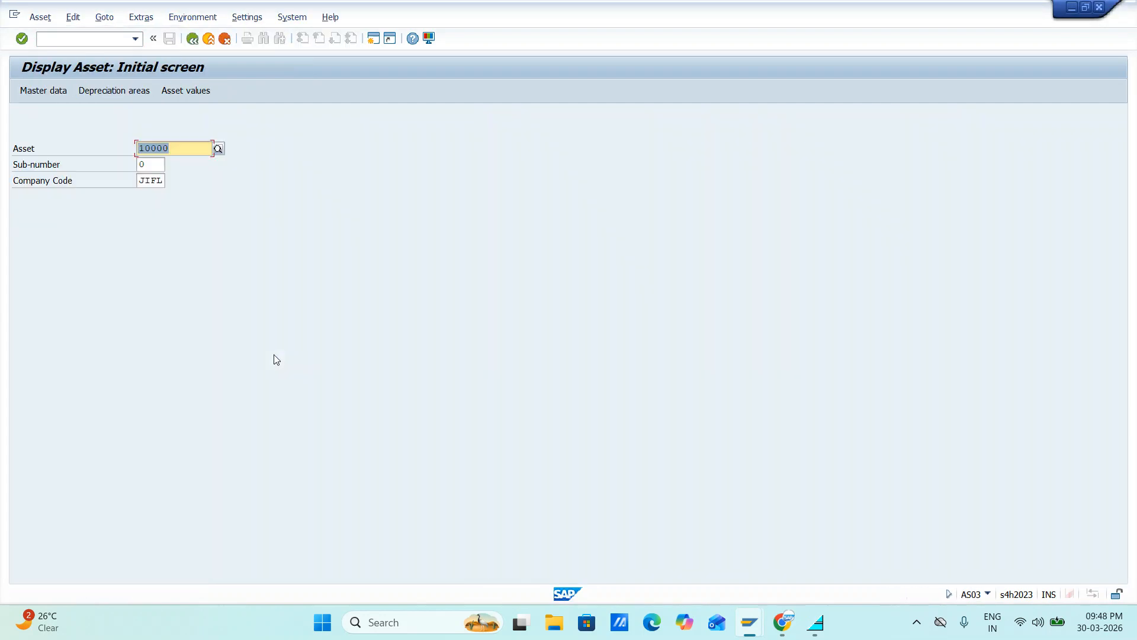
key("Return")
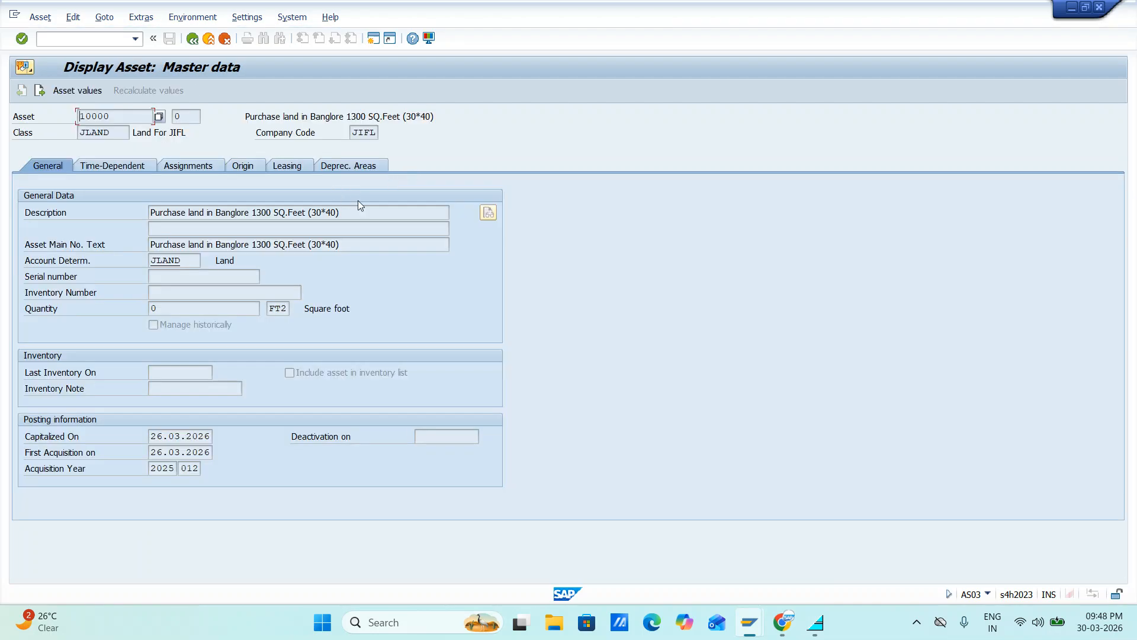
left_click(359, 168)
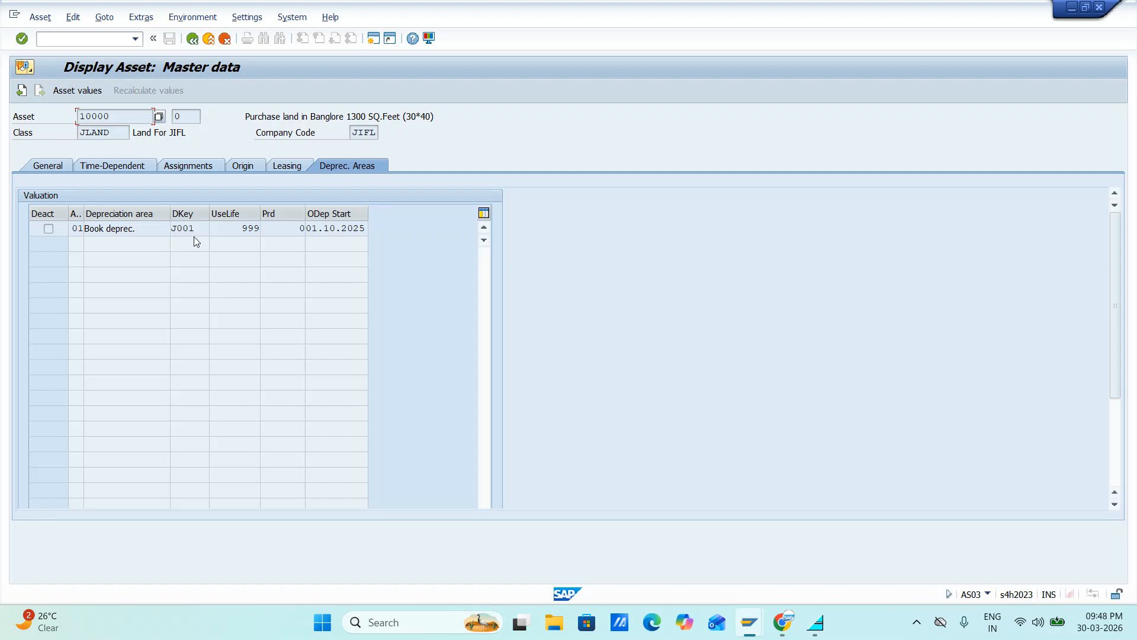
Return to the depreciation key configuration, open the details of key J001, and look up J10 among the available cutoff value keys
key("alt+Tab")
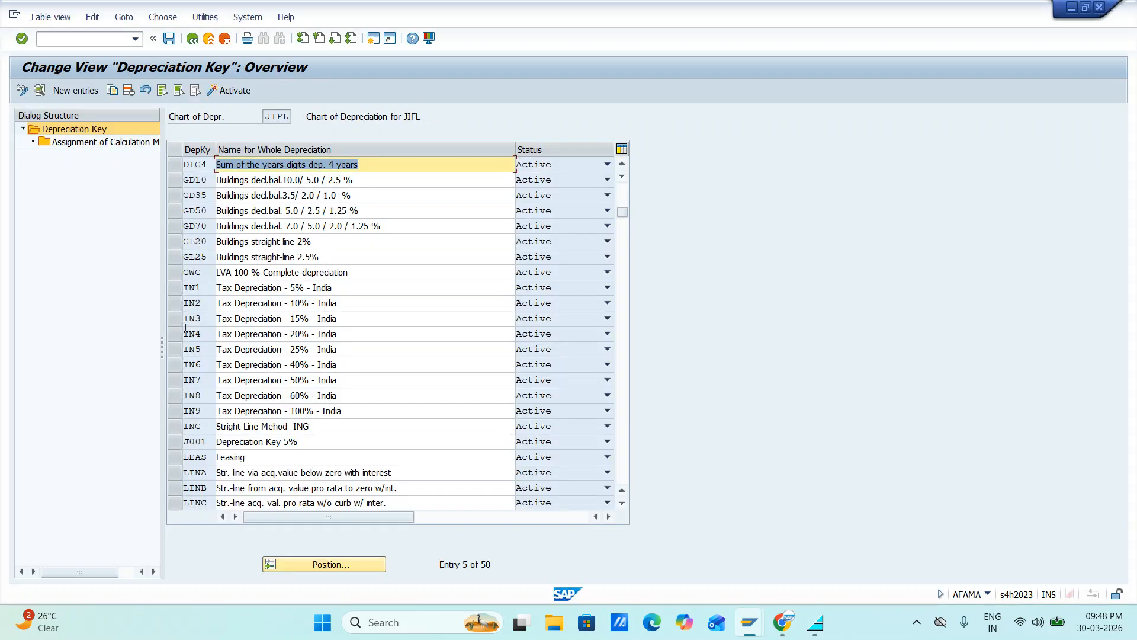
left_click(177, 442)
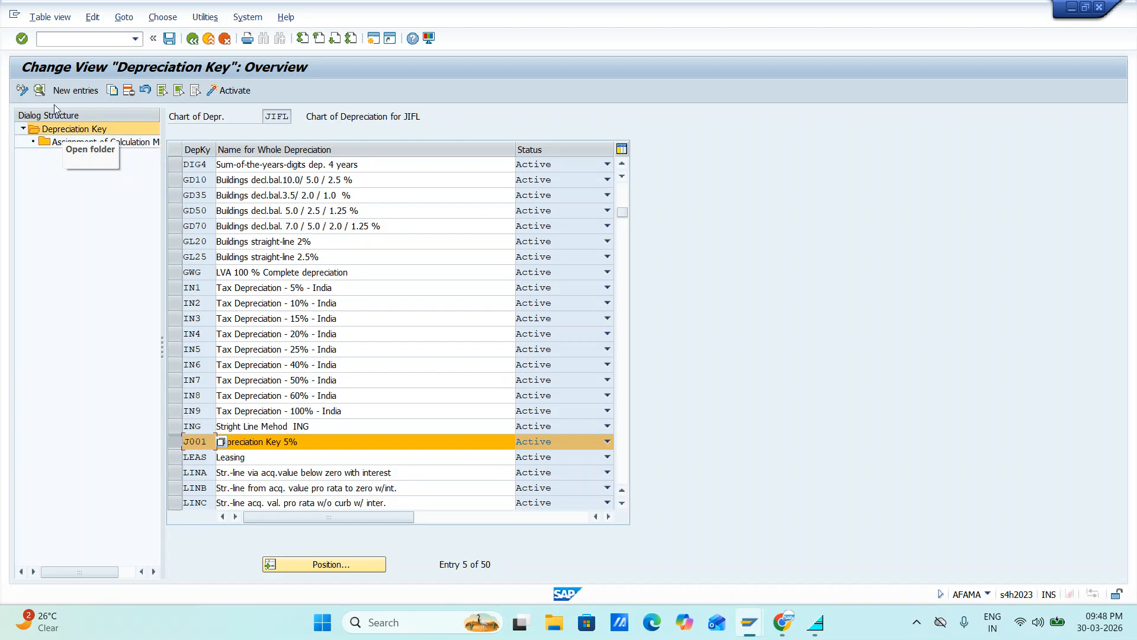
left_click(39, 90)
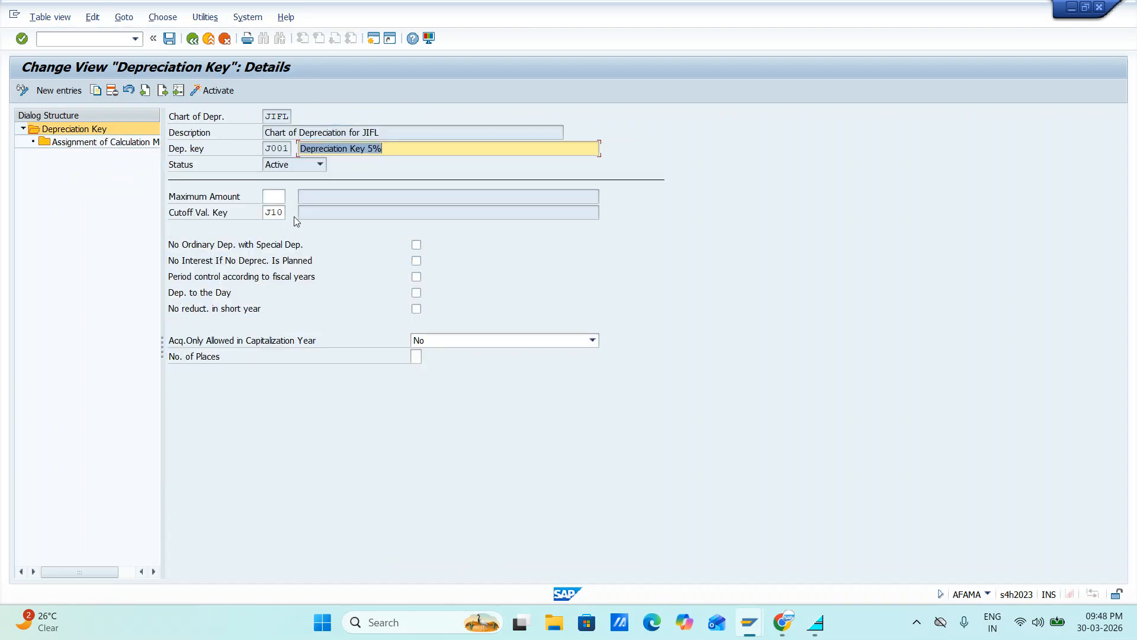
left_click(285, 211)
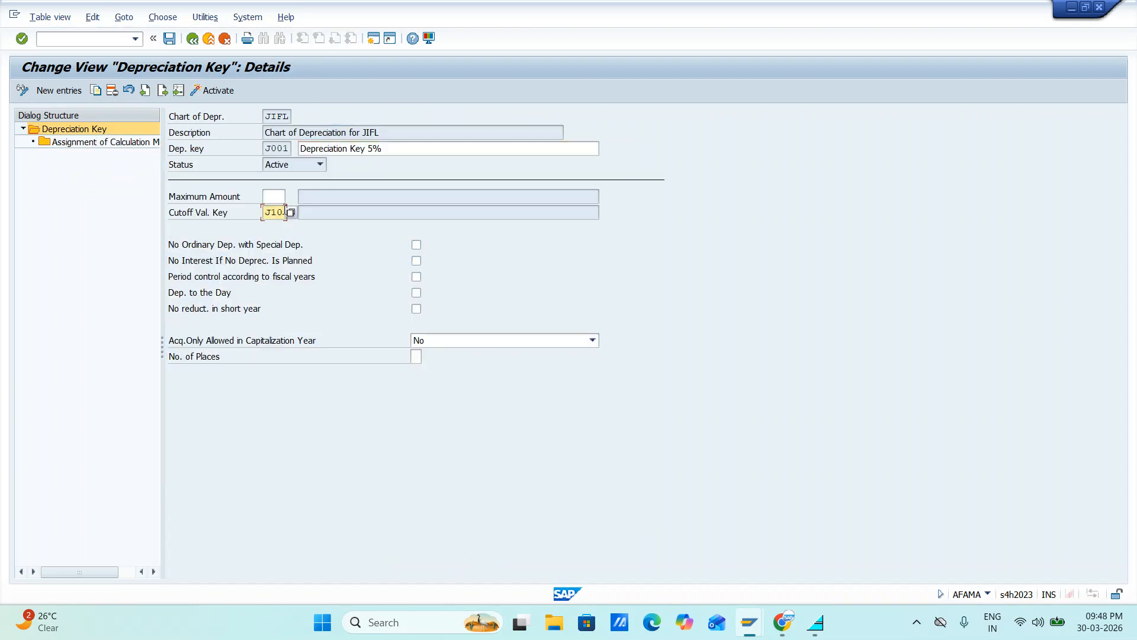
left_click(291, 213)
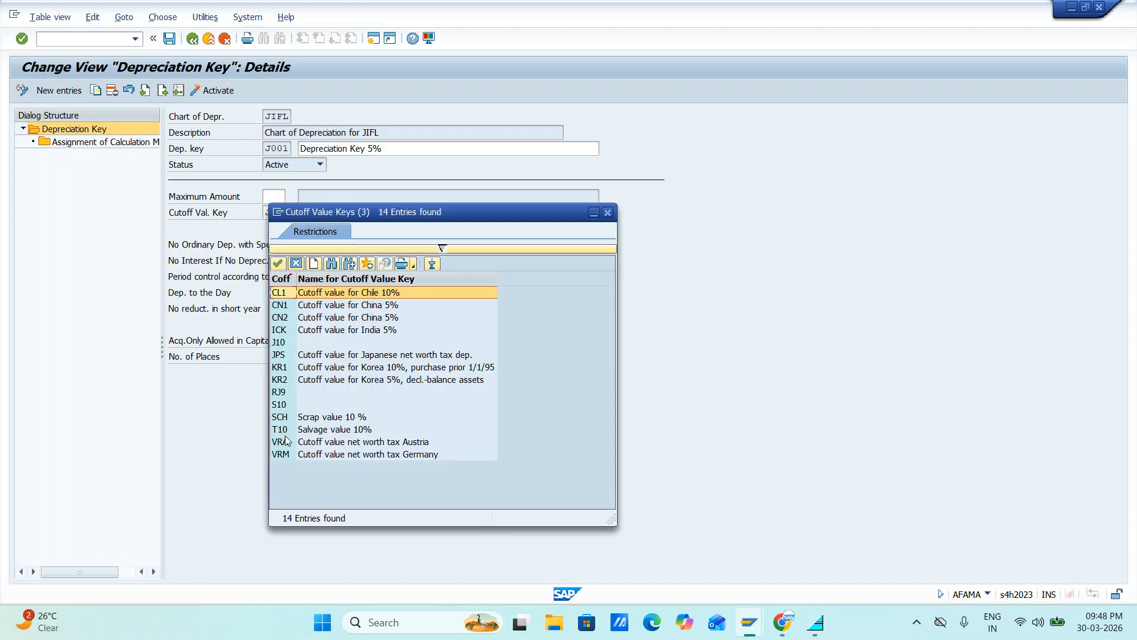
left_click(286, 345)
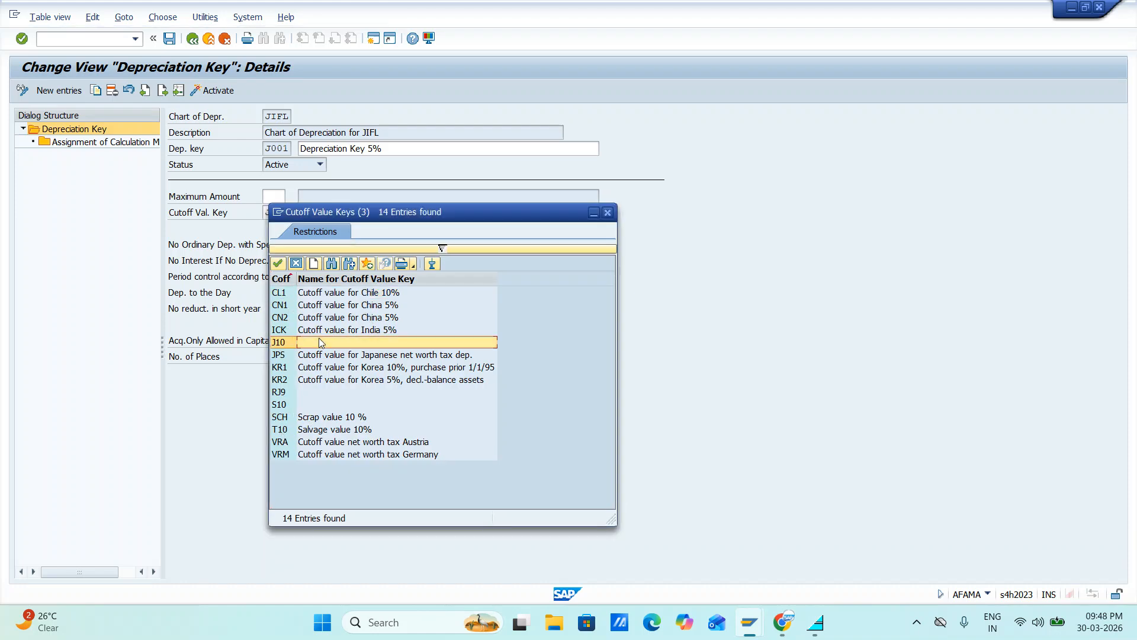
key("alt+Tab")
key("alt+Tab")
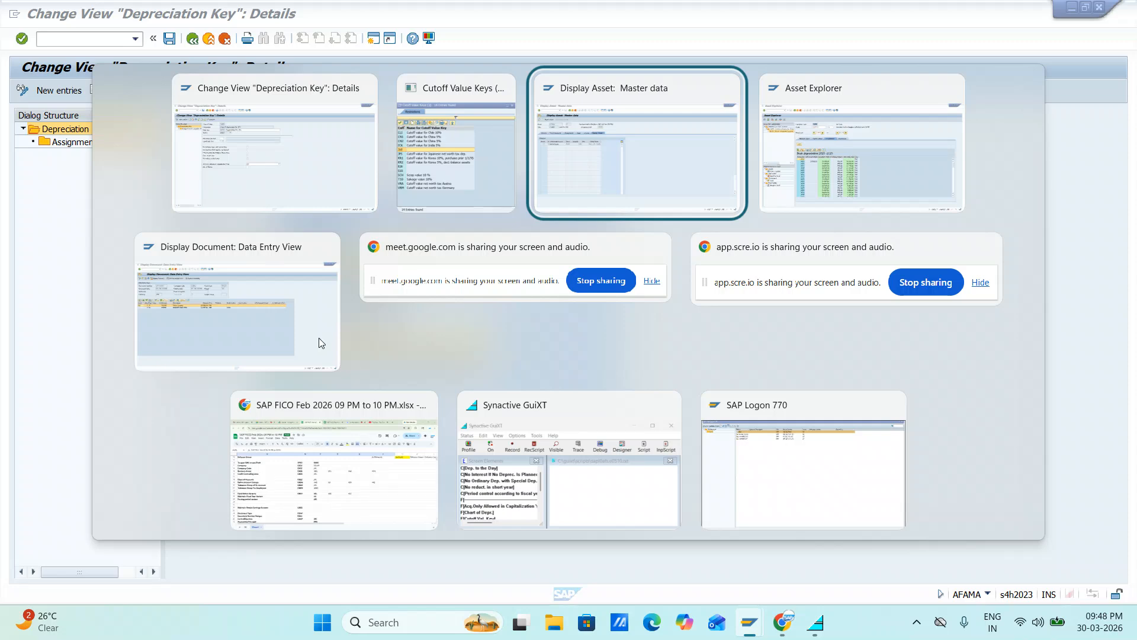
key("alt+shift+Tab")
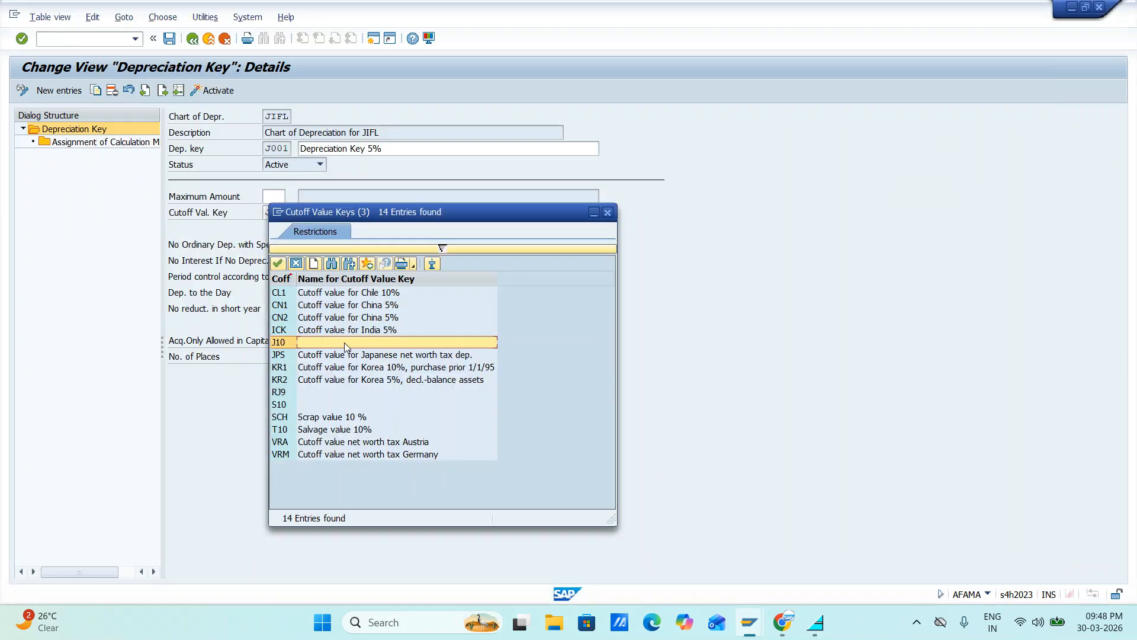
left_click(609, 212)
Leave the asset 10000 display back to SAP Easy Access, and return from the depreciation key J001 details to the Implementation Guide
key("alt+Tab")
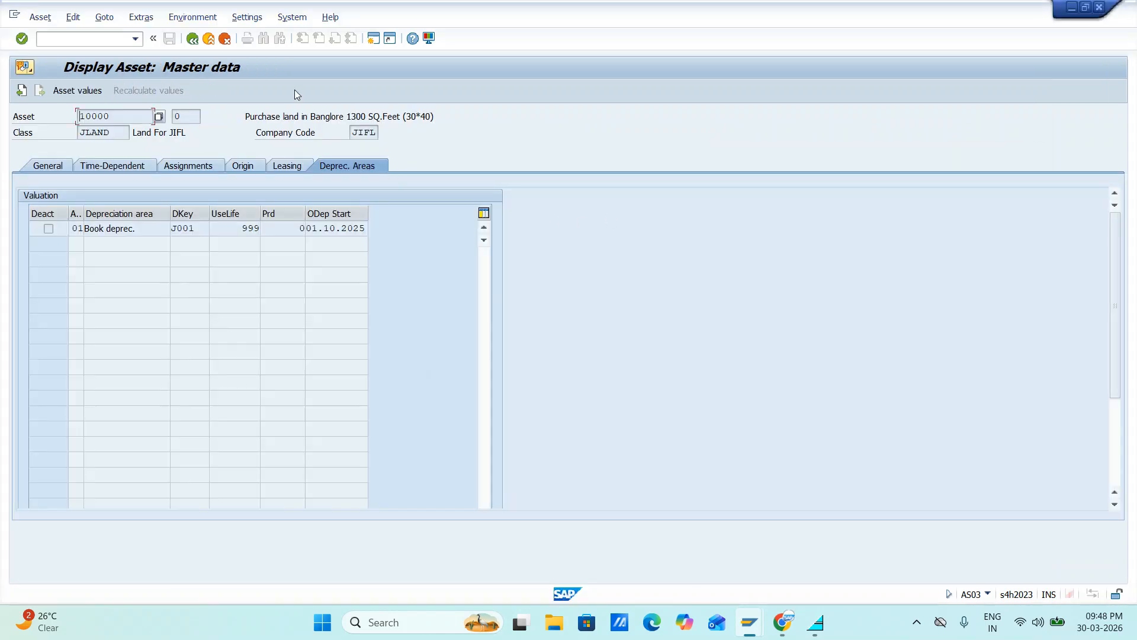
left_click(193, 39)
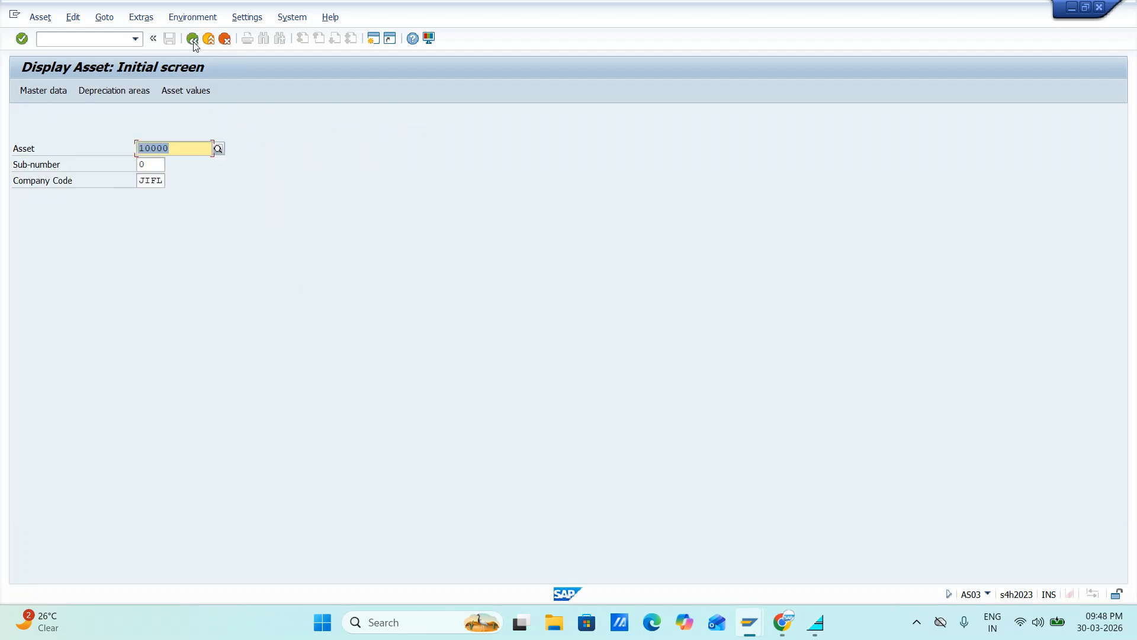
left_click(192, 39)
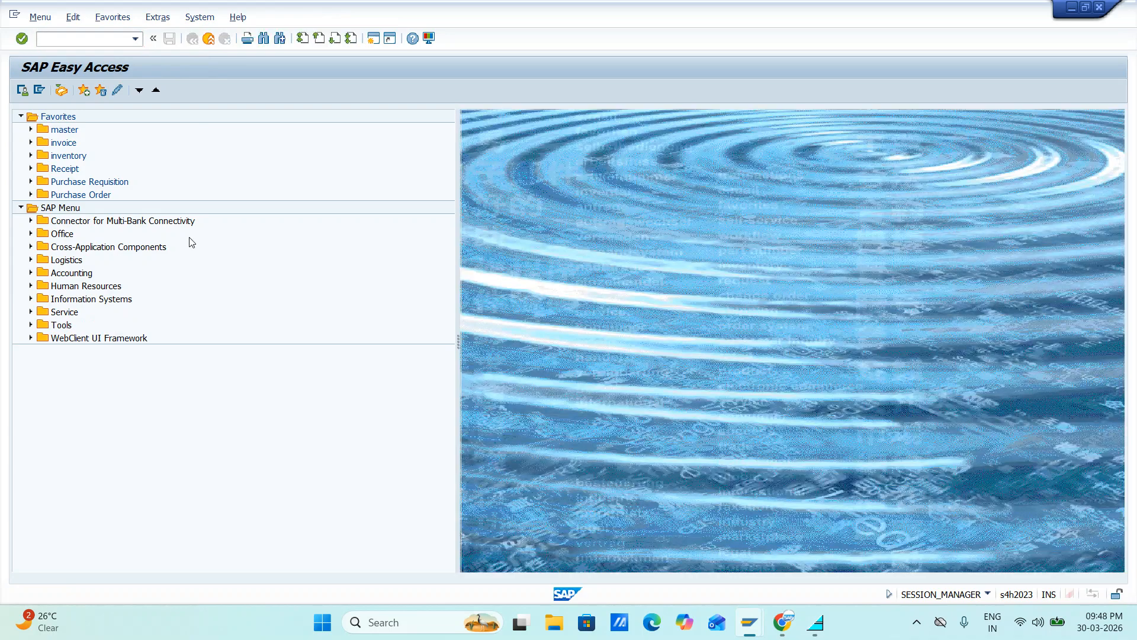
key("alt+Tab")
key("alt+Tab")
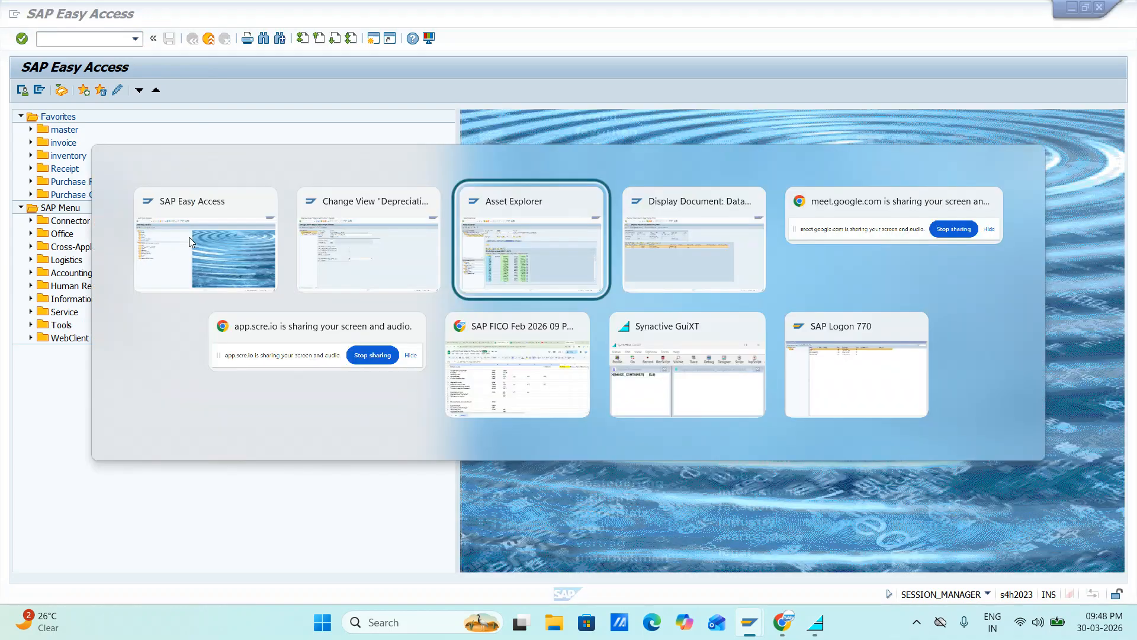
key("alt+Tab")
key("alt+Tab")
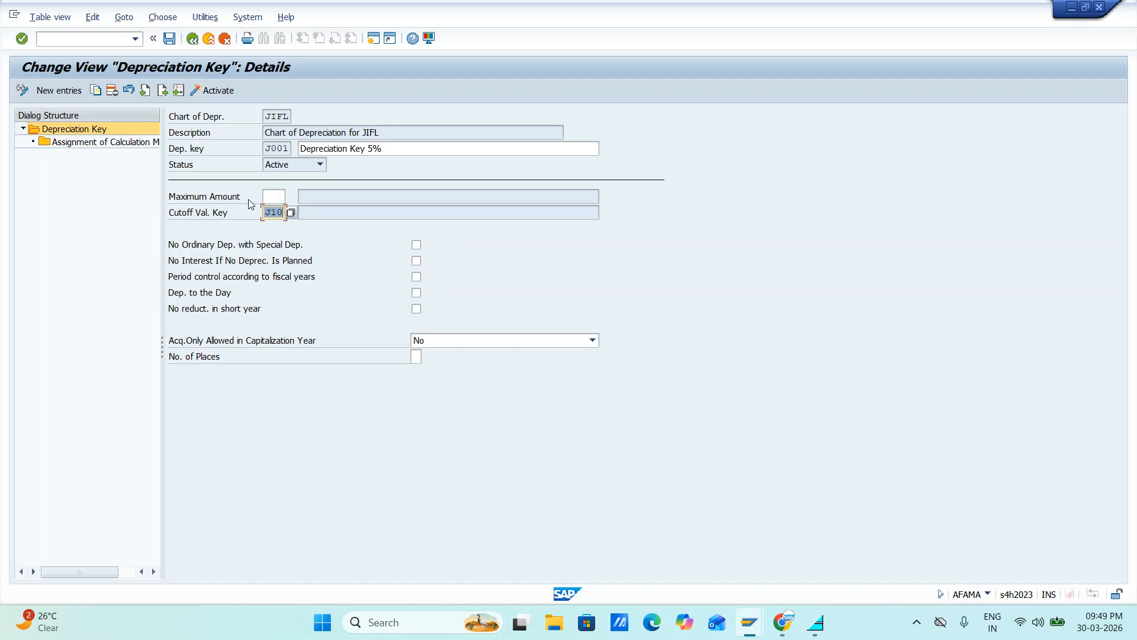
left_click(158, 38)
left_click(193, 40)
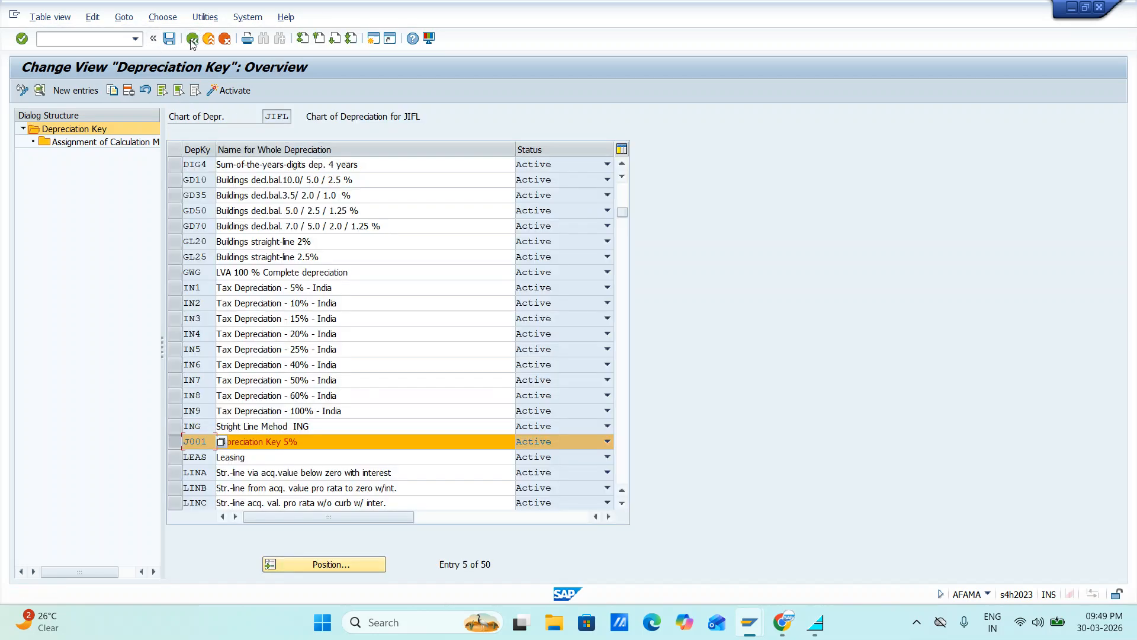
left_click(193, 39)
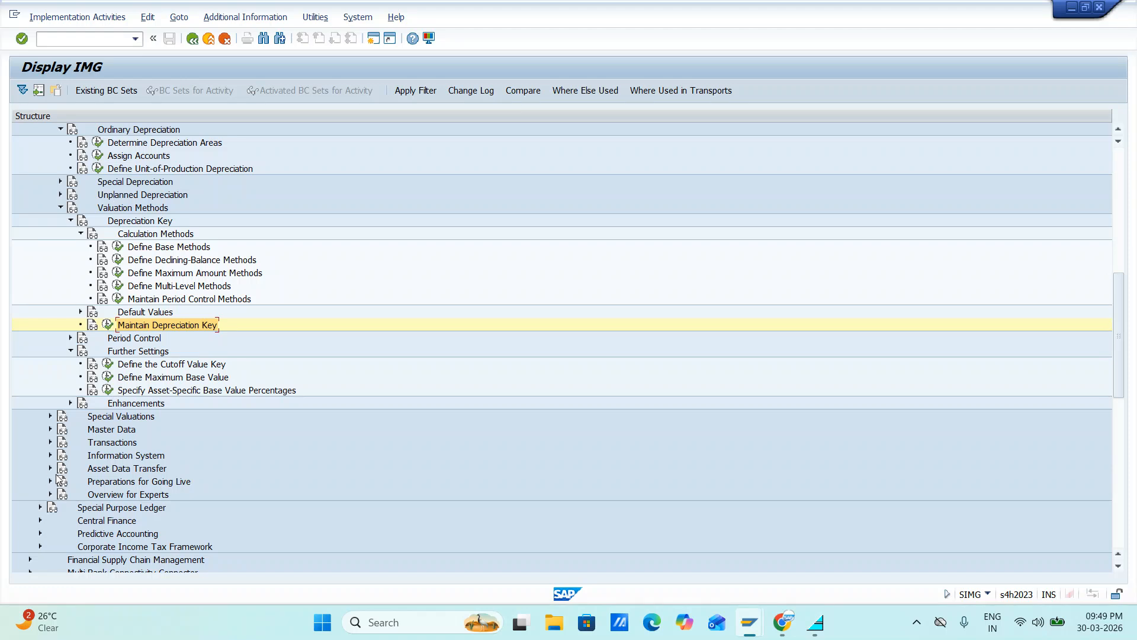
In Define the Cutoff Value Key, name key J10 "10% Cutoff value for JIFL" and save it under the proposed customizing request
left_click(109, 365)
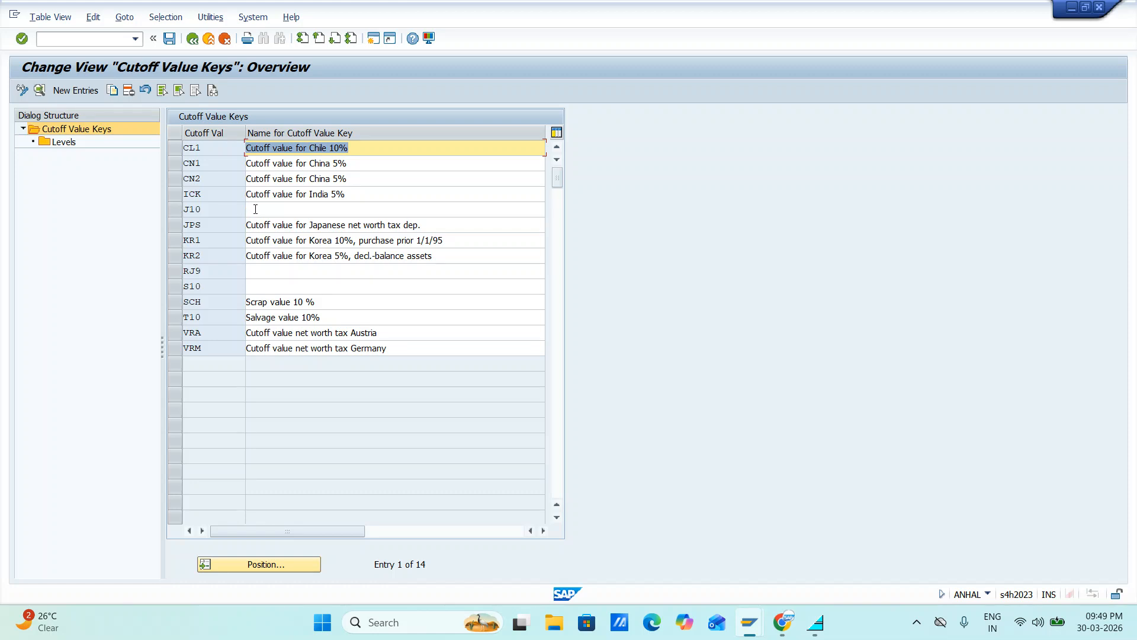
left_click(256, 209)
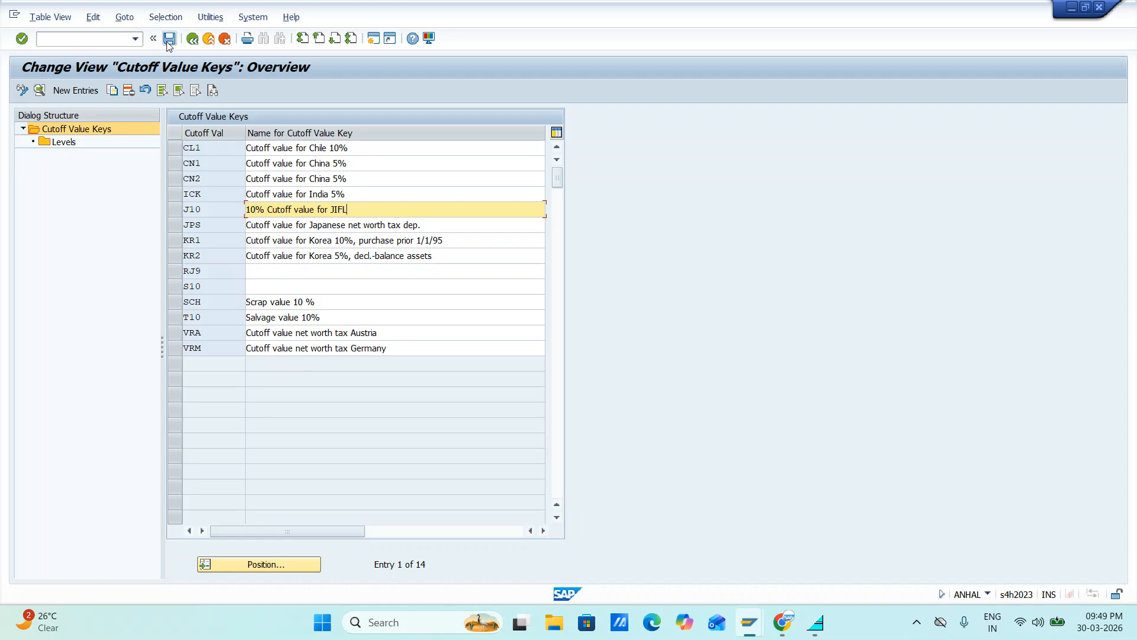
left_click(168, 39)
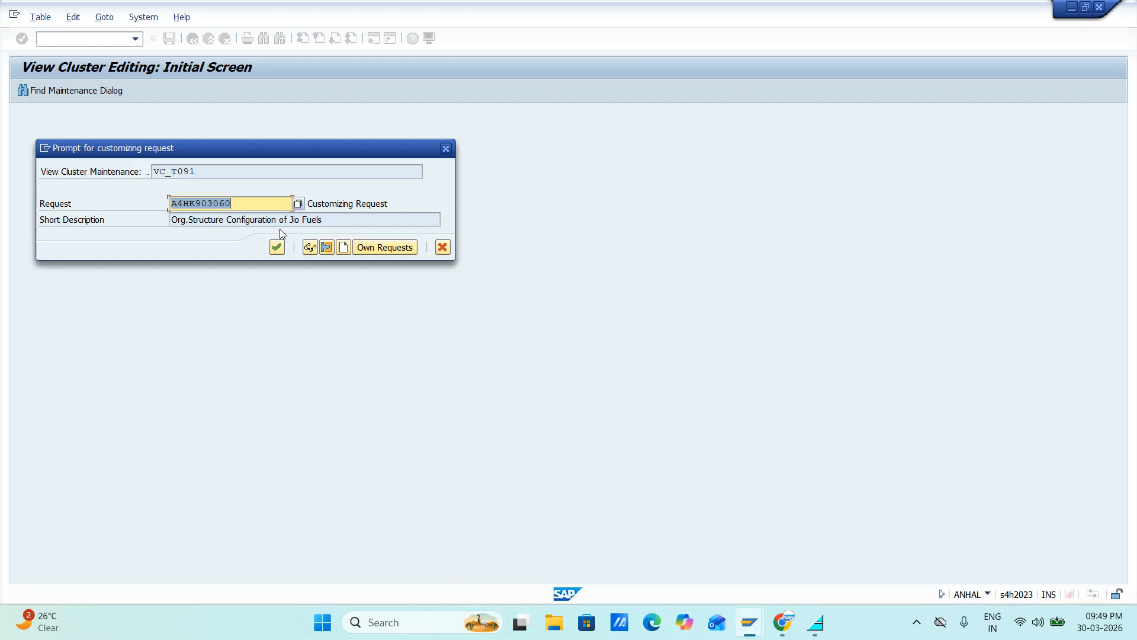
left_click(276, 247)
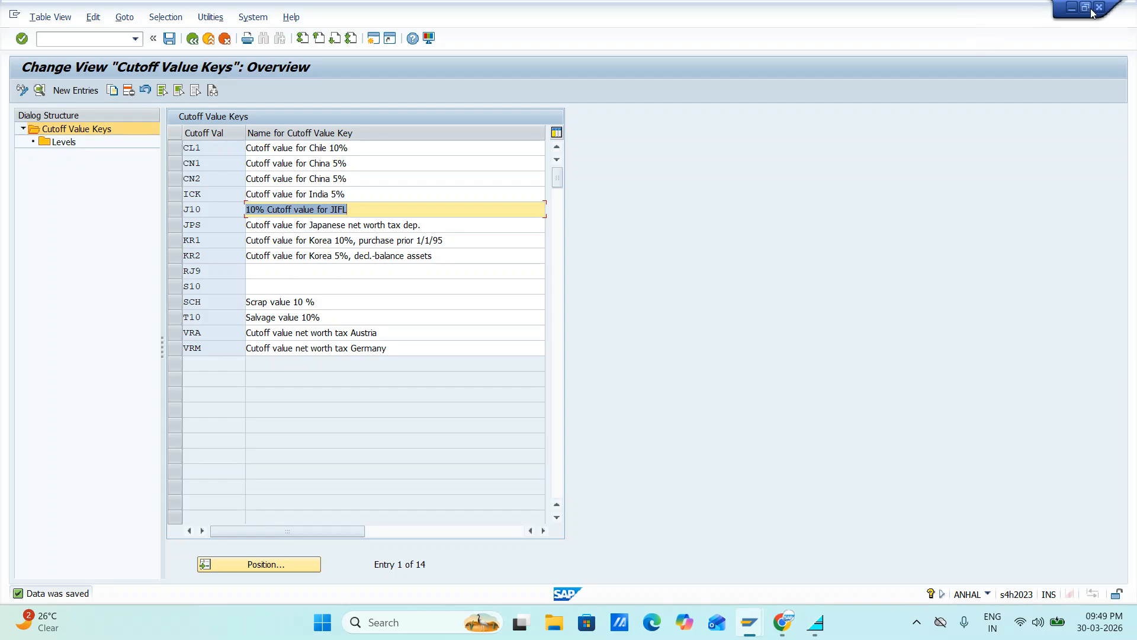
Close the cutoff value key session and examine the book depreciation comparison of asset 10000 in the Asset Explorer session
key("alt+Tab")
key("alt+Tab")
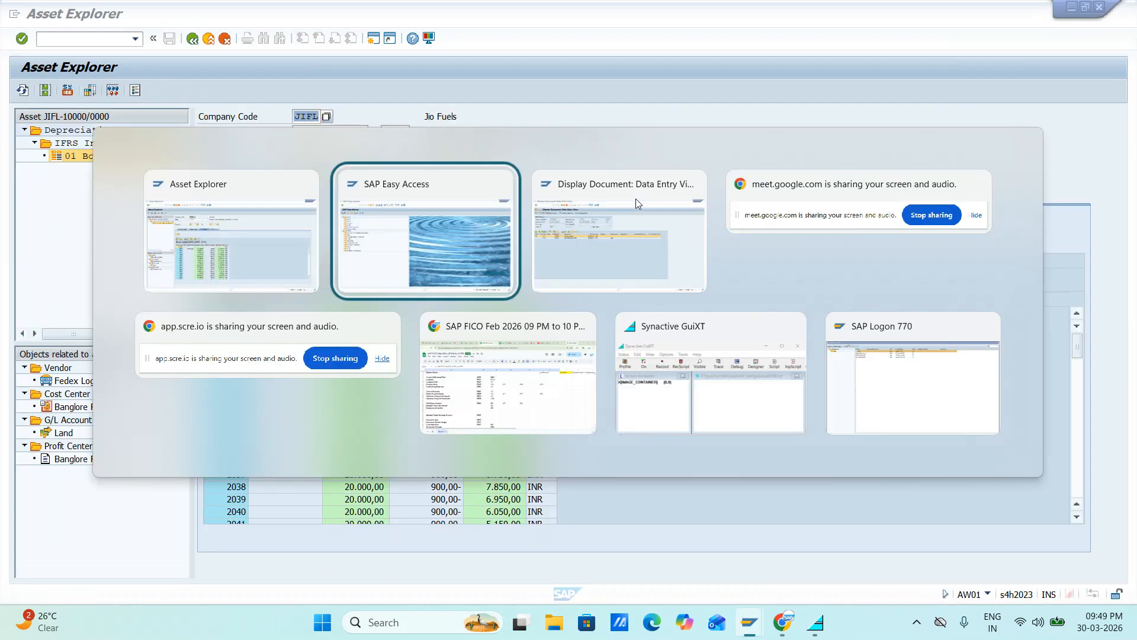
key("alt+shift+Tab")
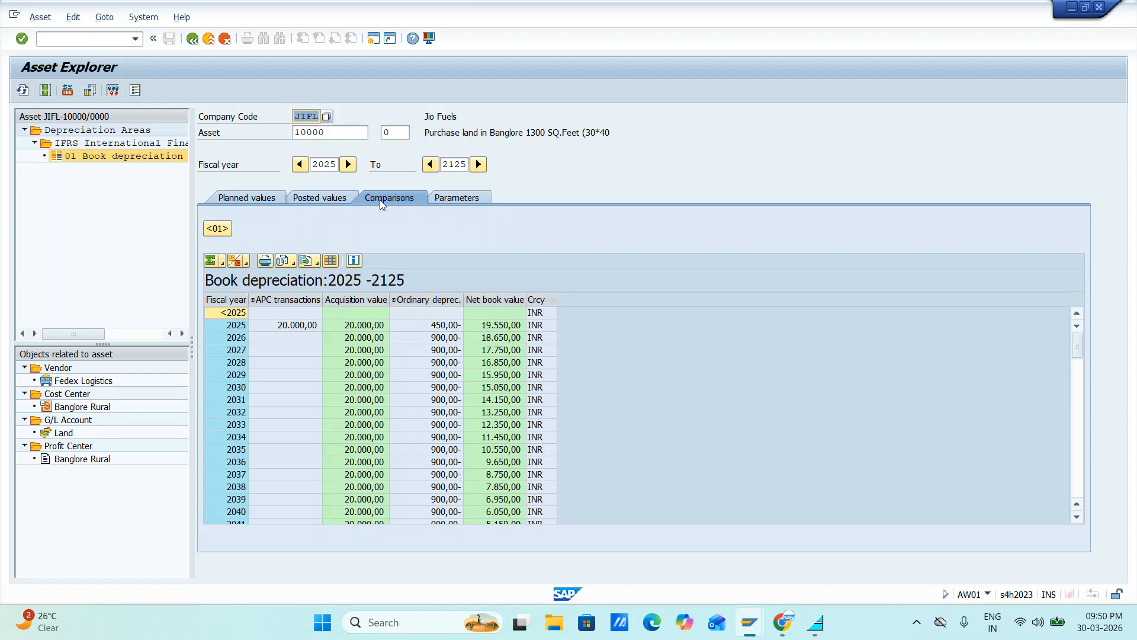
Switch to the SAP Easy Access session and display asset 10000 with AS03, checking the key and start date in its depreciation areas
key("alt+Tab")
key("alt+Tab")
key("alt+Tab")
key("alt+Tab")
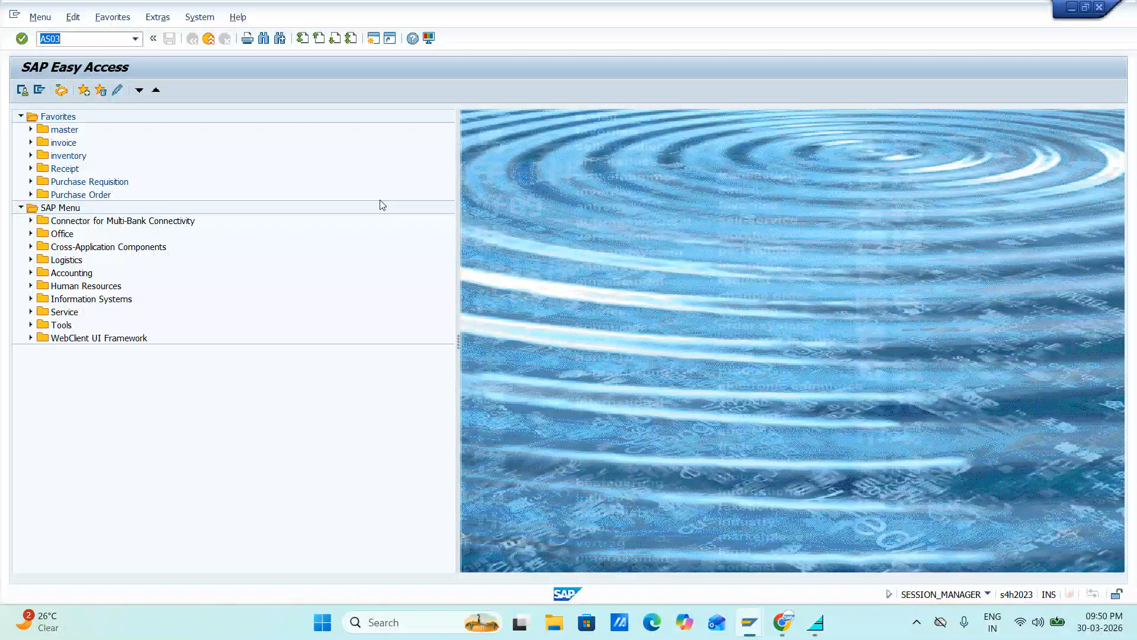
key("Return")
key("Return")
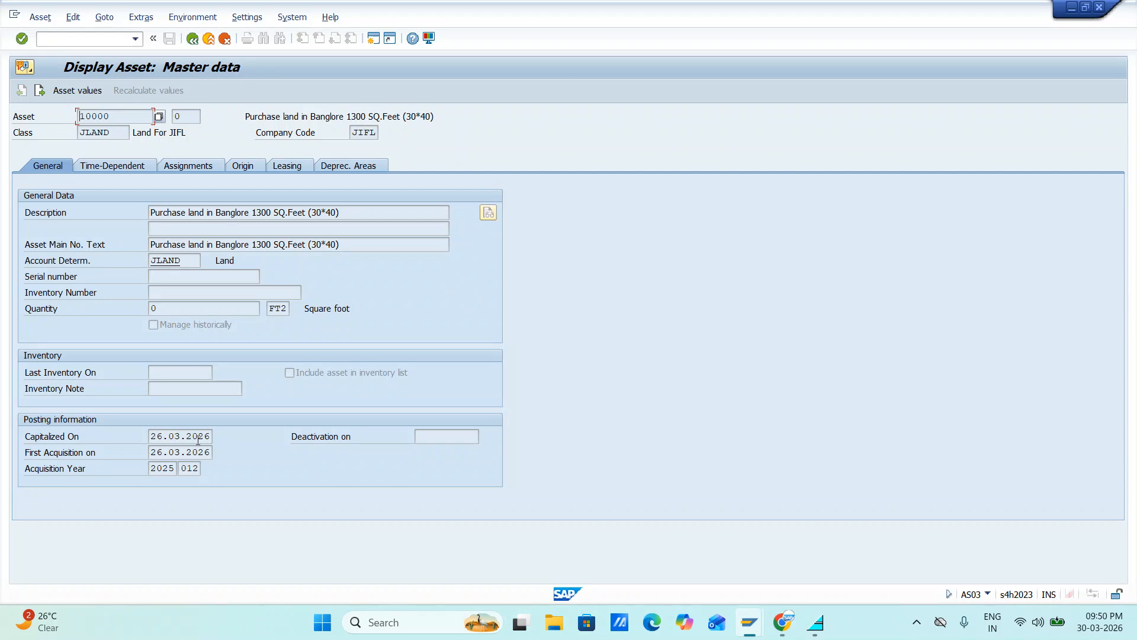
left_click(345, 171)
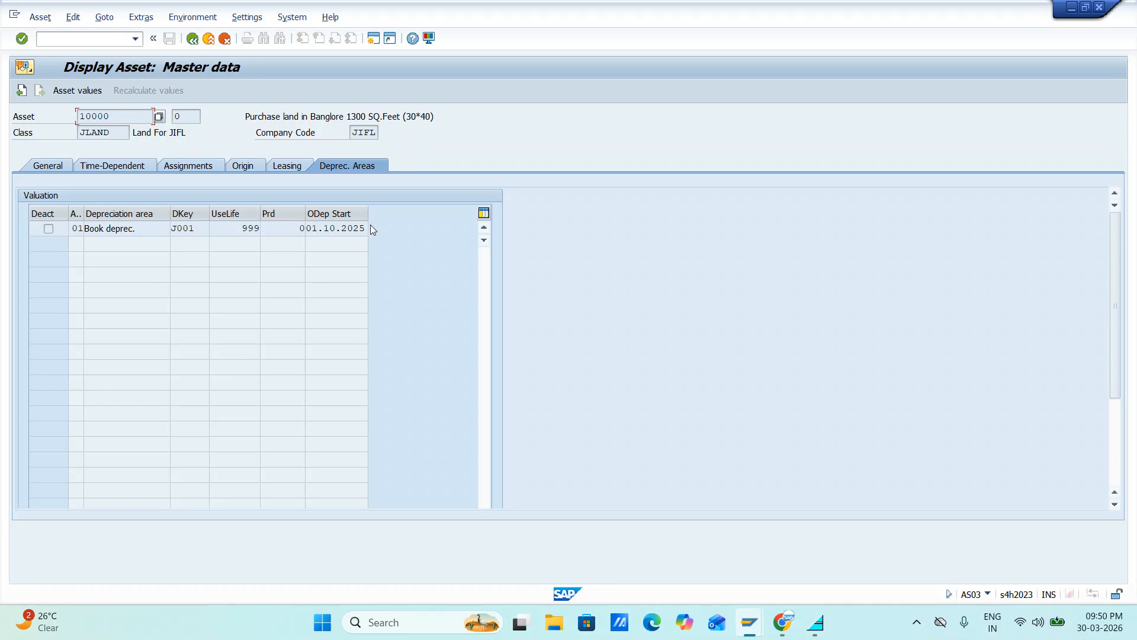
Return to the Asset Explorer session and review ordinary depreciation and net book value by fiscal year from 2025 to 2125
key("alt+Tab")
key("Tab")
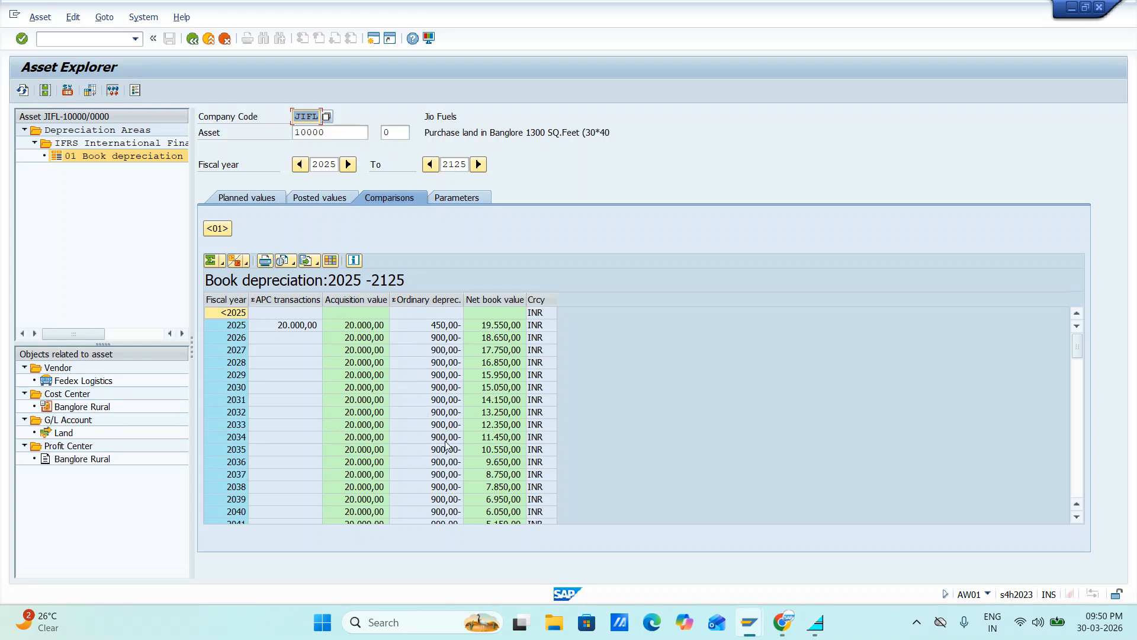
scroll(445, 442, "down", 7)
scroll(445, 442, "up", 2)
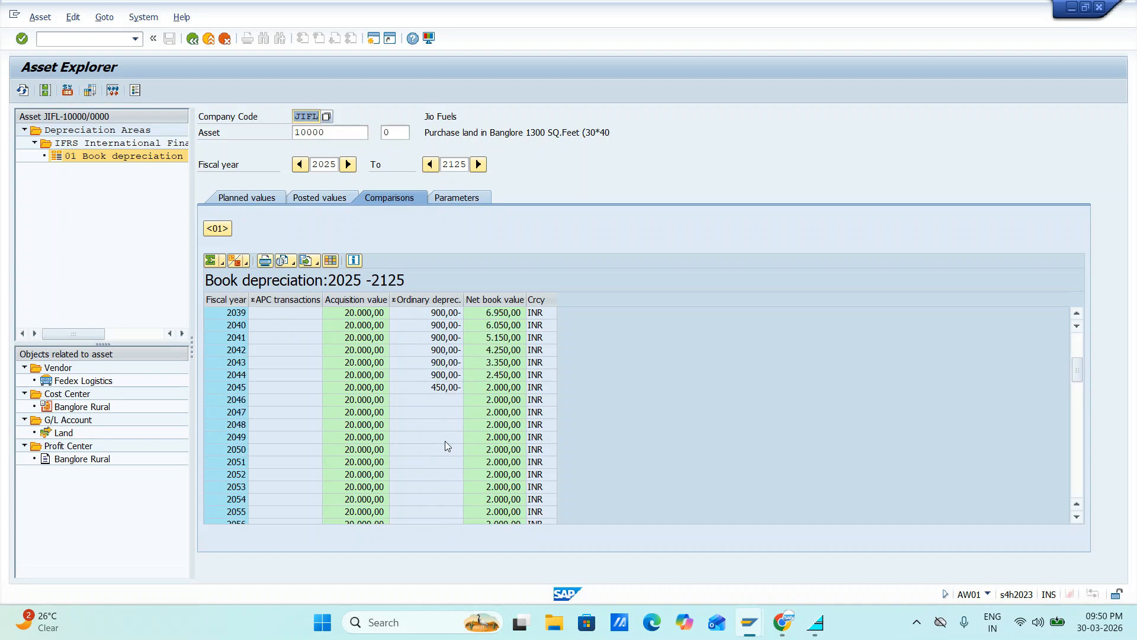
scroll(445, 443, "up", 4)
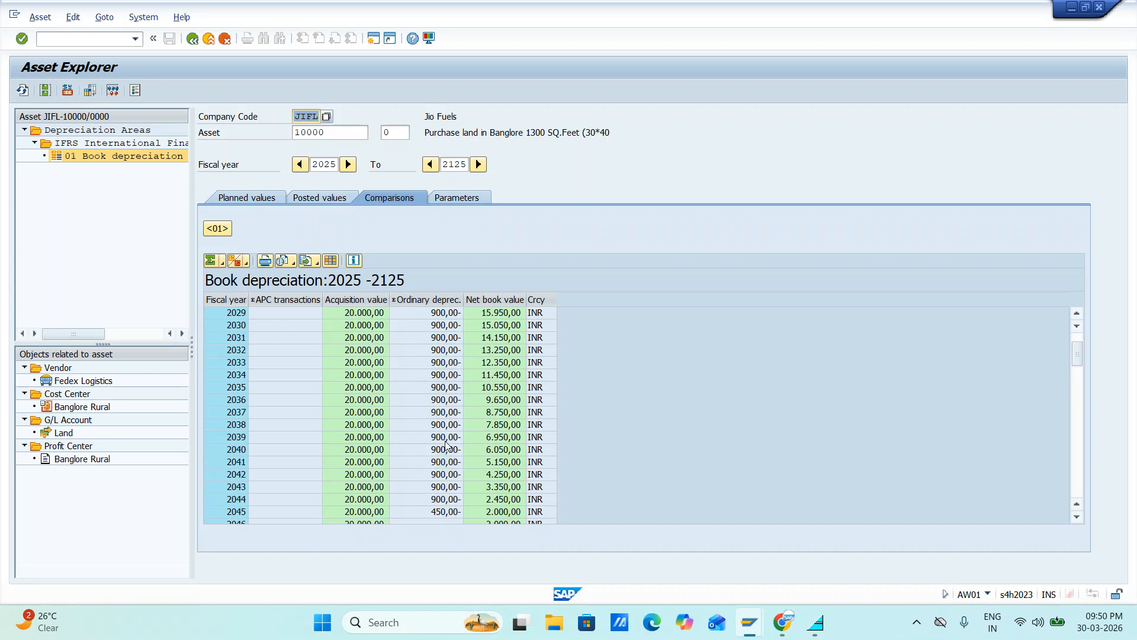
scroll(445, 443, "up", 2)
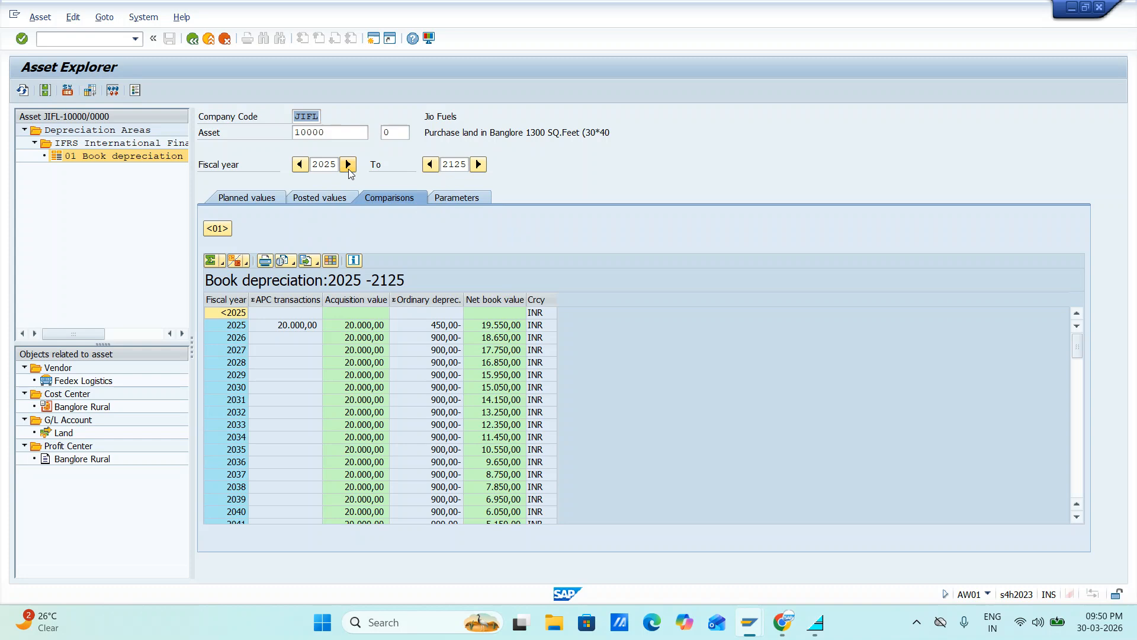
Compare the depreciation values with the starting fiscal year moved to 2026, and set the starting year back to 2025
left_click(348, 165)
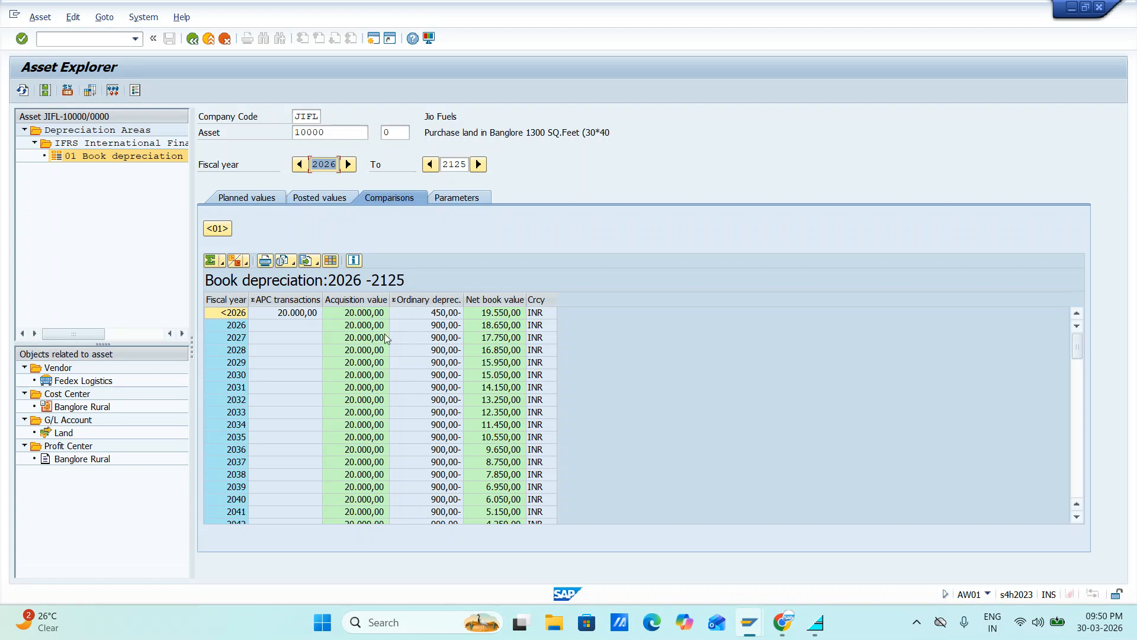
scroll(403, 337, "down", 1)
scroll(414, 338, "up", 1)
scroll(441, 435, "down", 5)
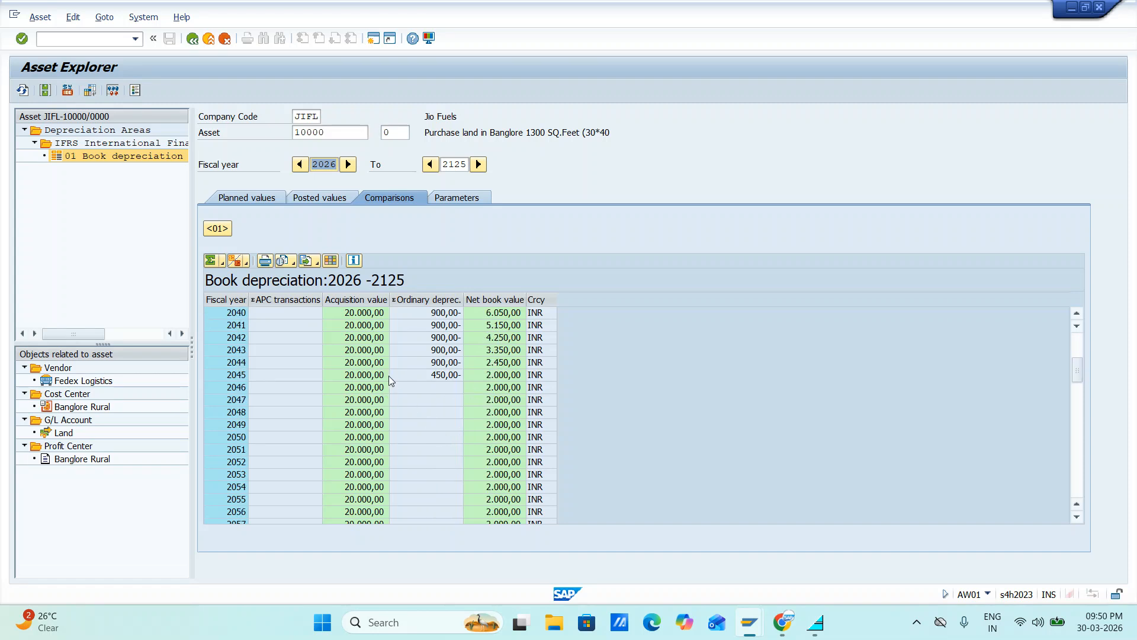
scroll(436, 368, "up", 5)
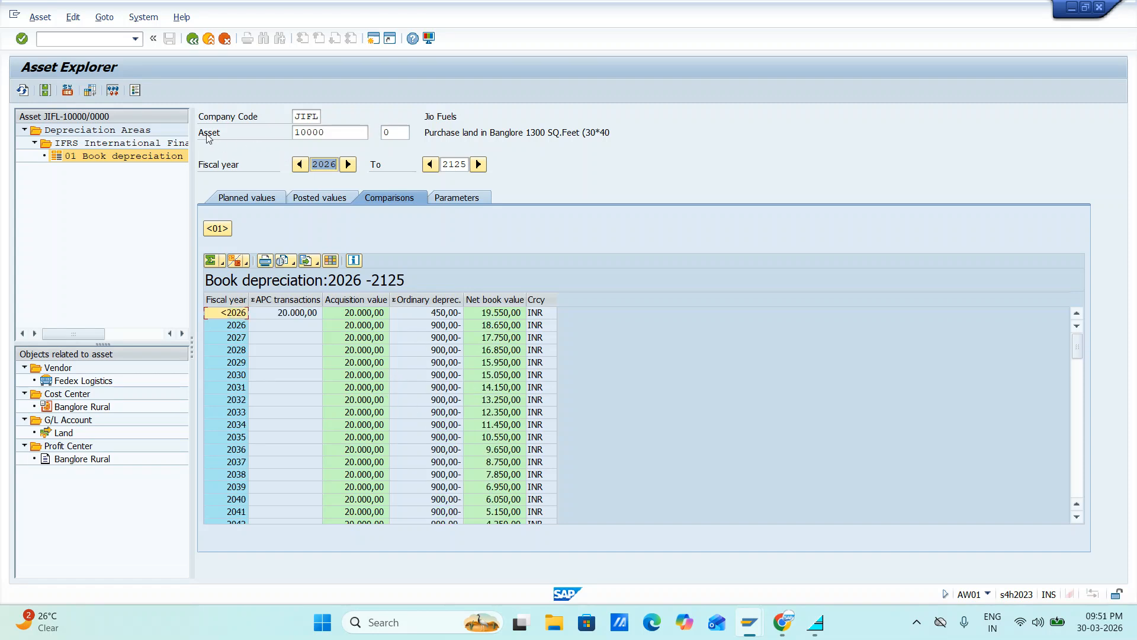
left_click(300, 165)
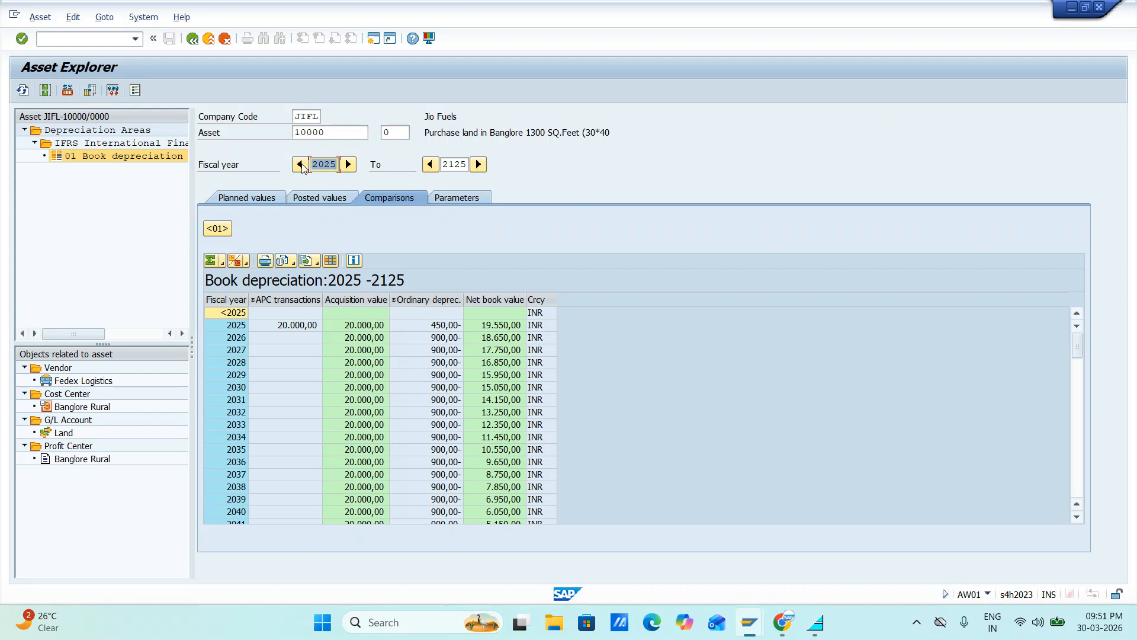
Switch to the Display Asset session for asset 10000 and leave its master data for the initial screen
key("alt+Tab")
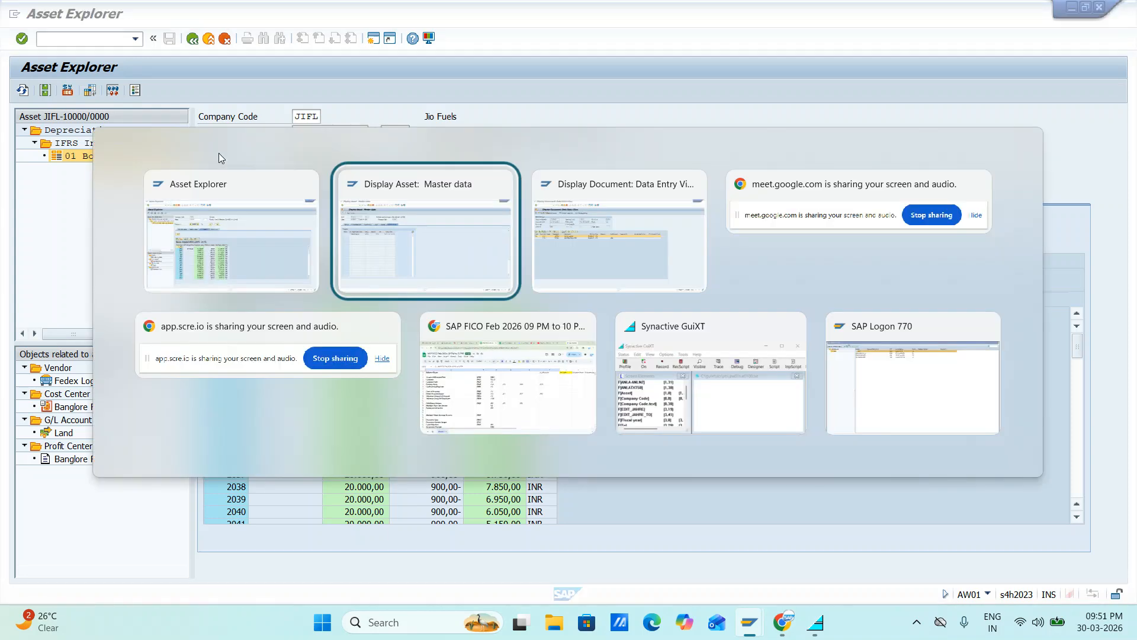
key("alt+Tab")
key("alt+shift+Tab")
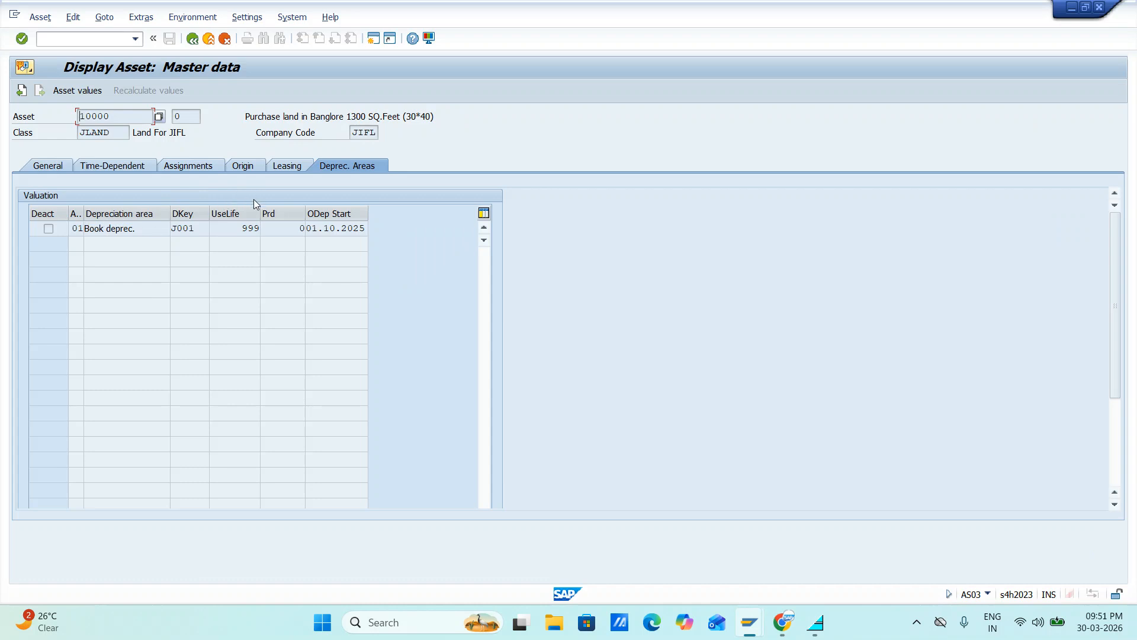
left_click(192, 40)
Switch from the SAP sessions to Chrome and bring up the Google Meet call
key("alt+Tab")
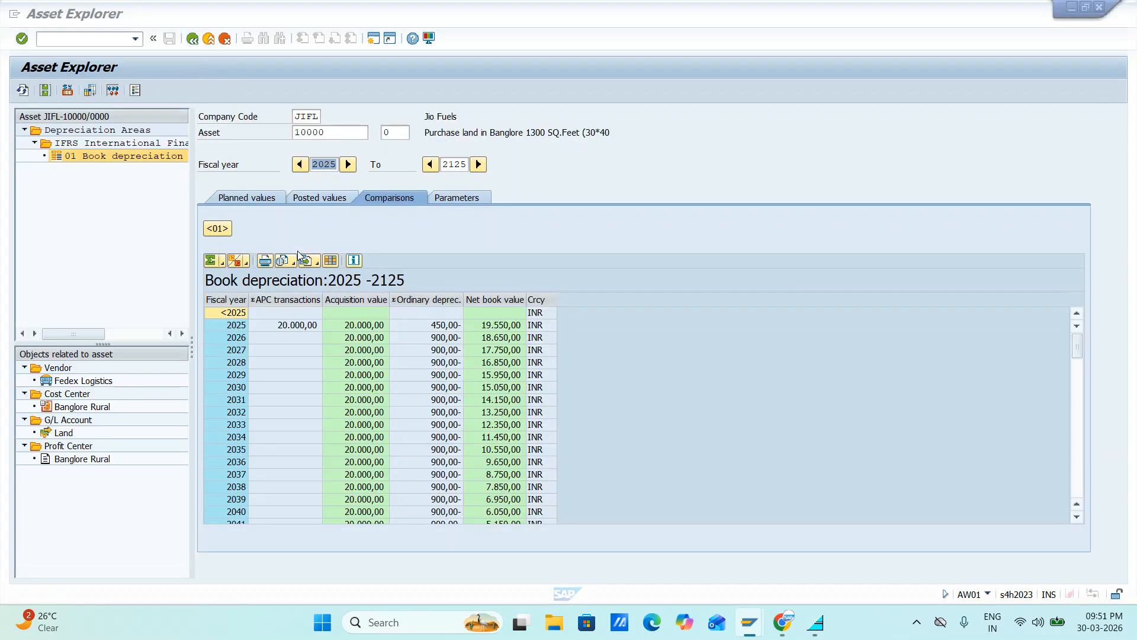
key("alt+Tab")
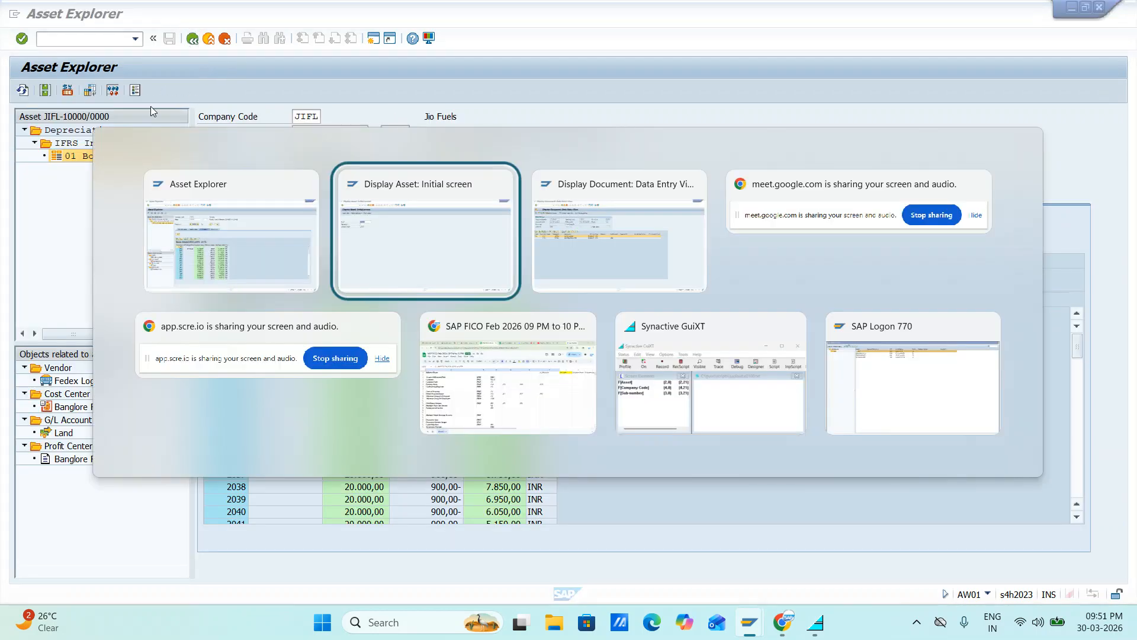
key("Tab")
key("Tab")
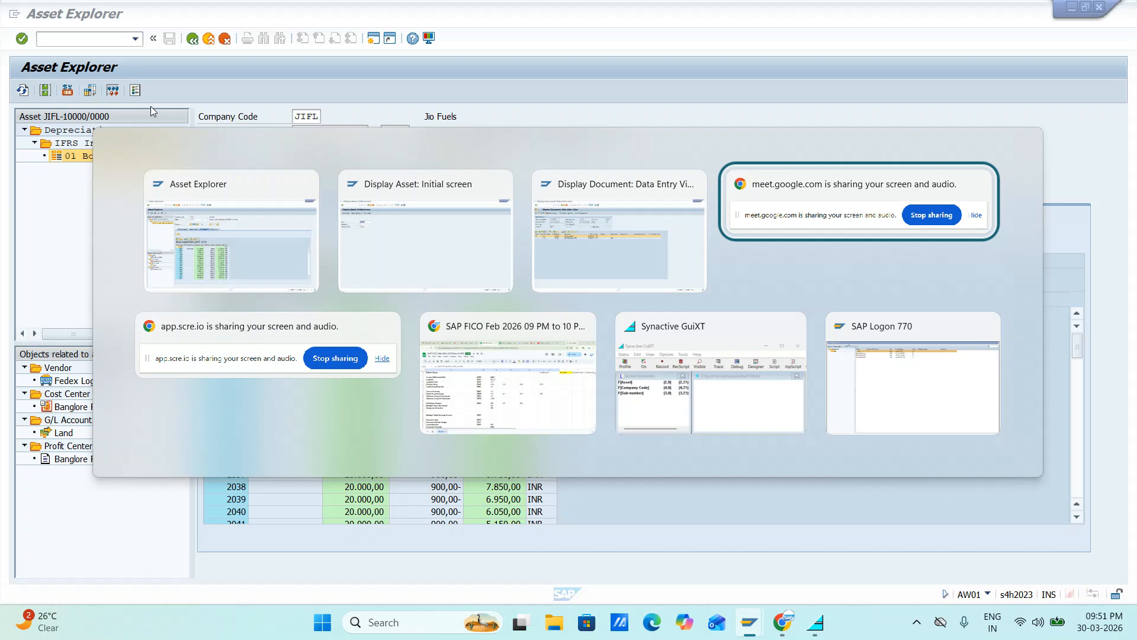
key("shift+Tab")
key("Tab")
key("Tab")
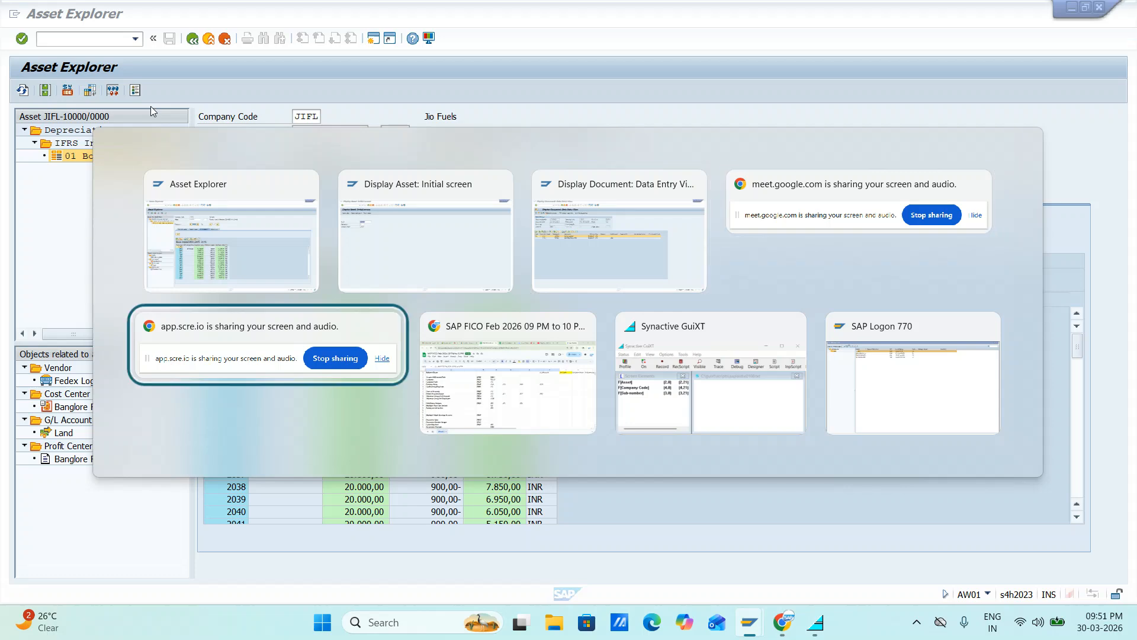
key("Tab")
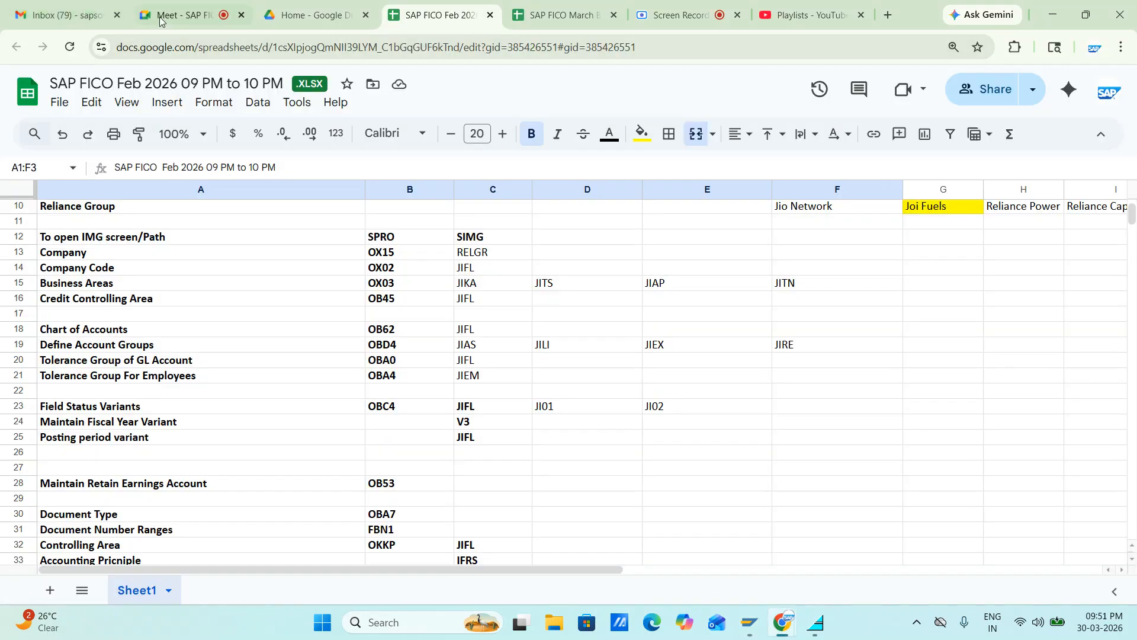
left_click(189, 8)
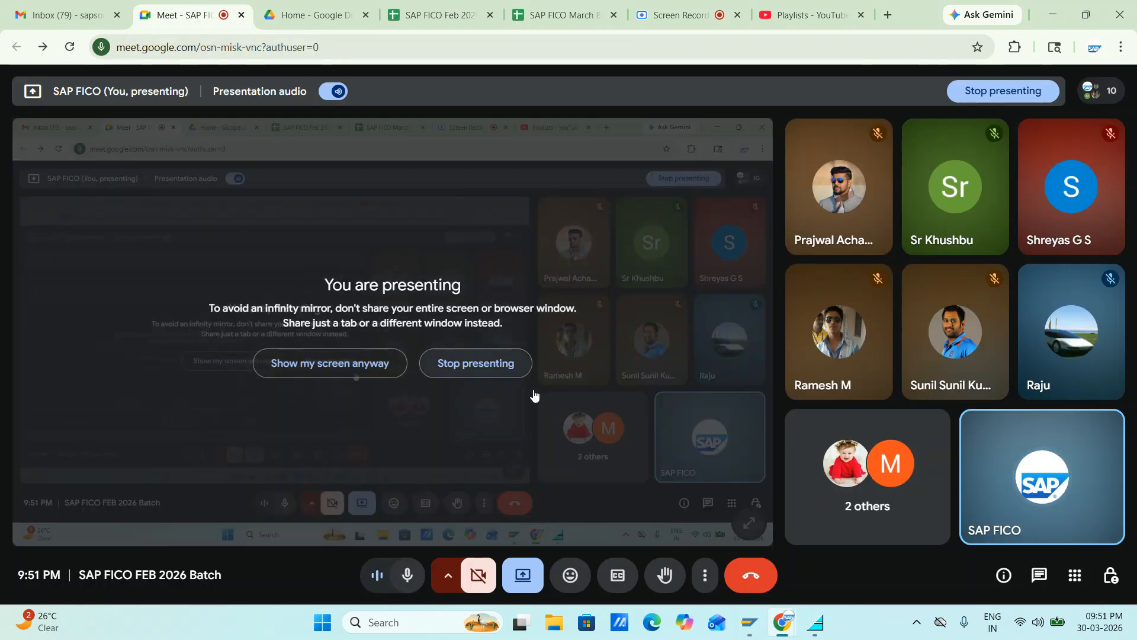
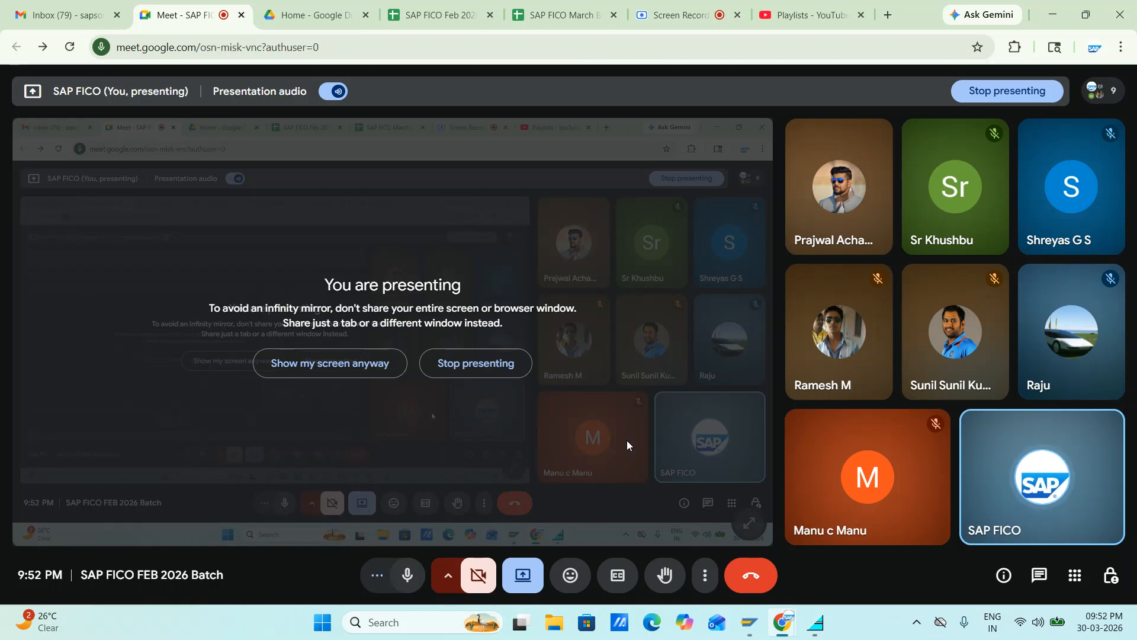
Switch from the meeting to the SAP Display Asset session and leave it for the SAP Easy Access screen
key("alt+Tab")
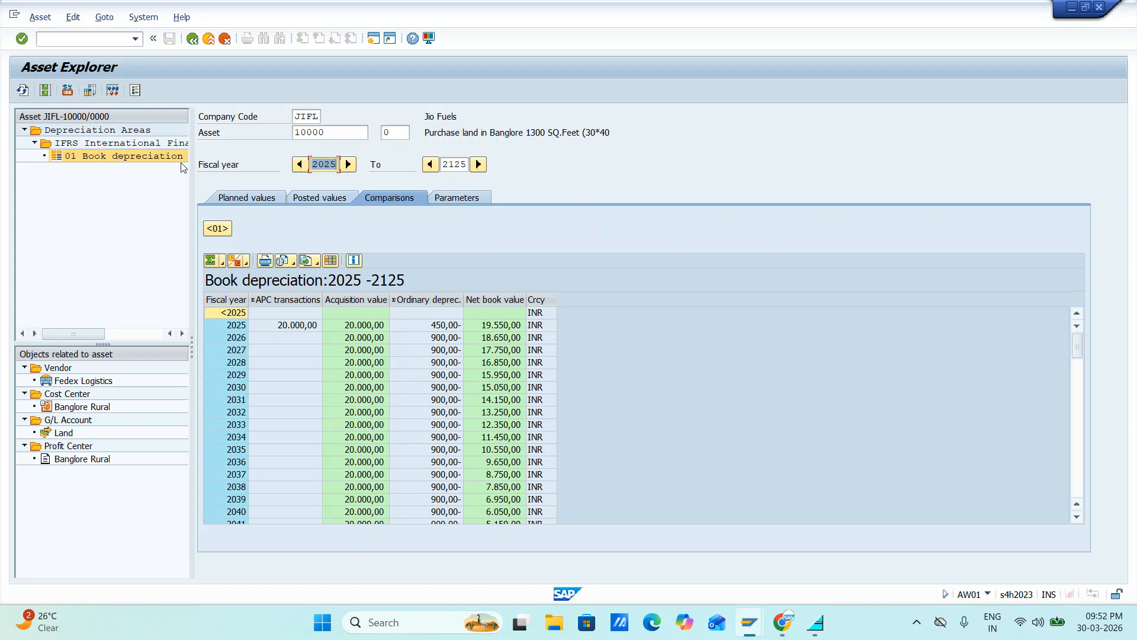
key("alt+Tab")
key("alt+Tab")
key("alt+Tab")
key("alt+shift+Tab")
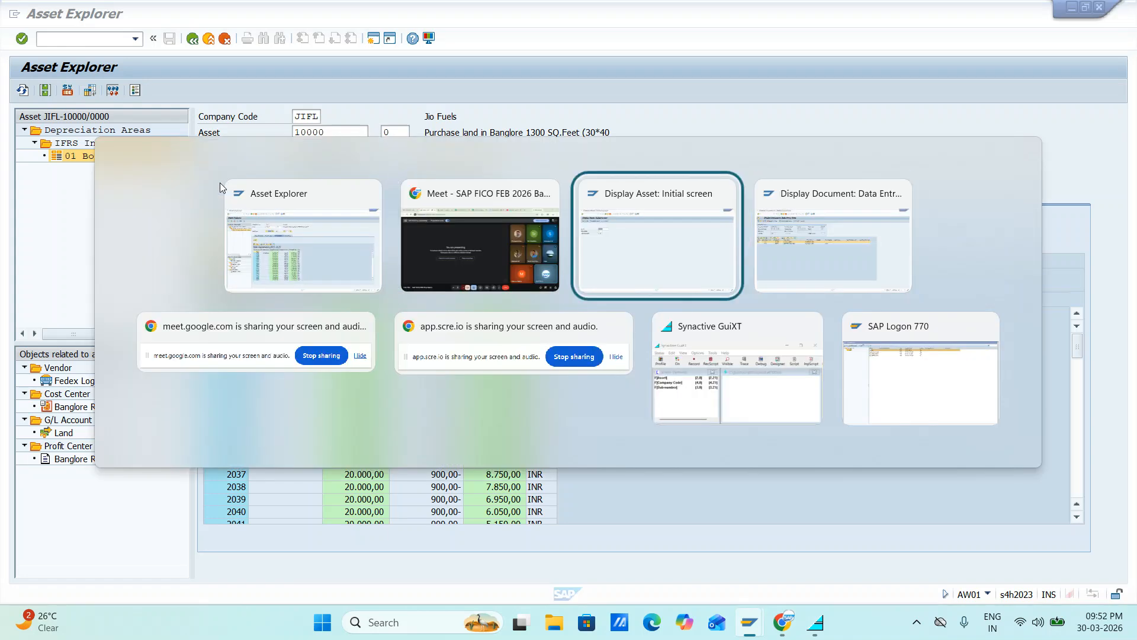
key("alt+Tab")
key("alt+Tab")
key("alt+Tab")
key("alt+Tab")
key("alt+Tab")
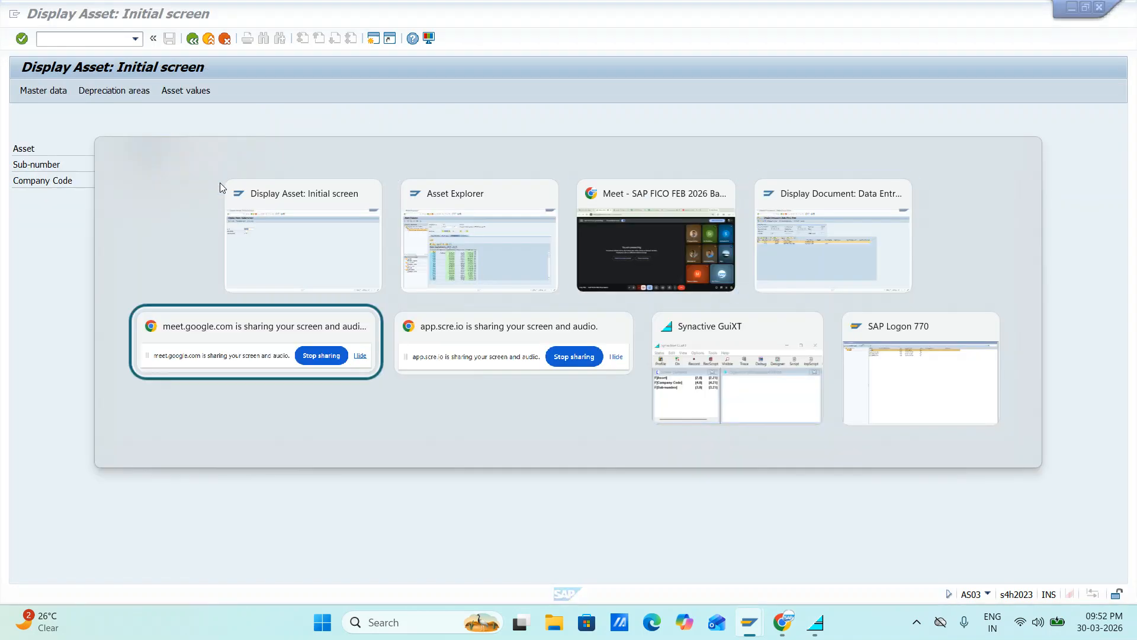
key("alt+shift+Tab")
key("alt+shift+Tab")
key("alt+shift+Tab")
key("alt+shift+Tab")
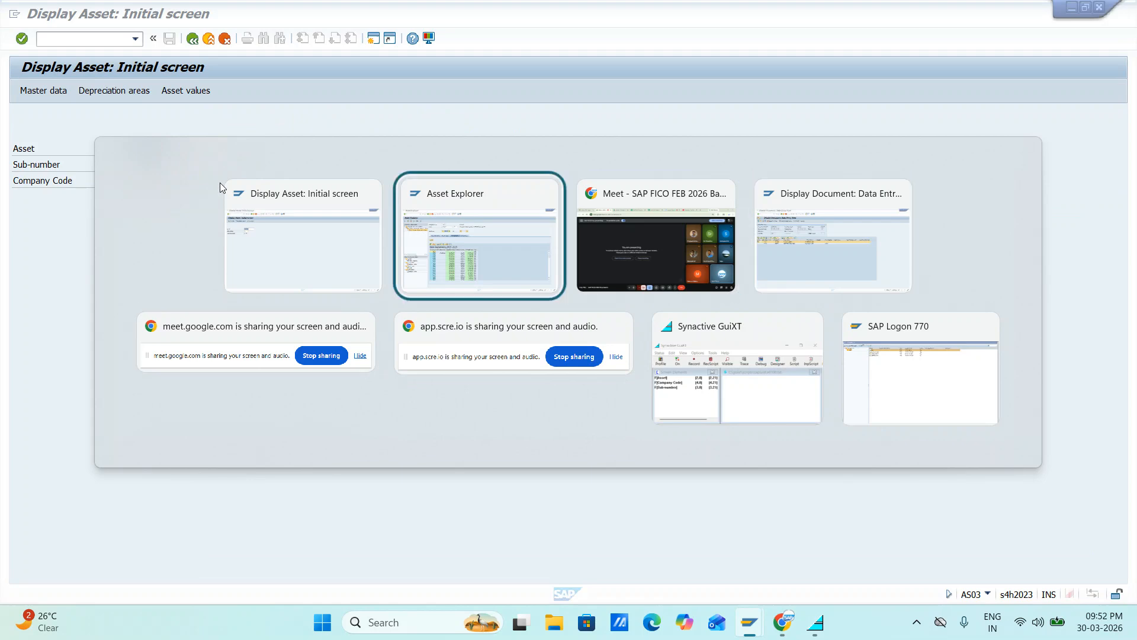
key("F3")
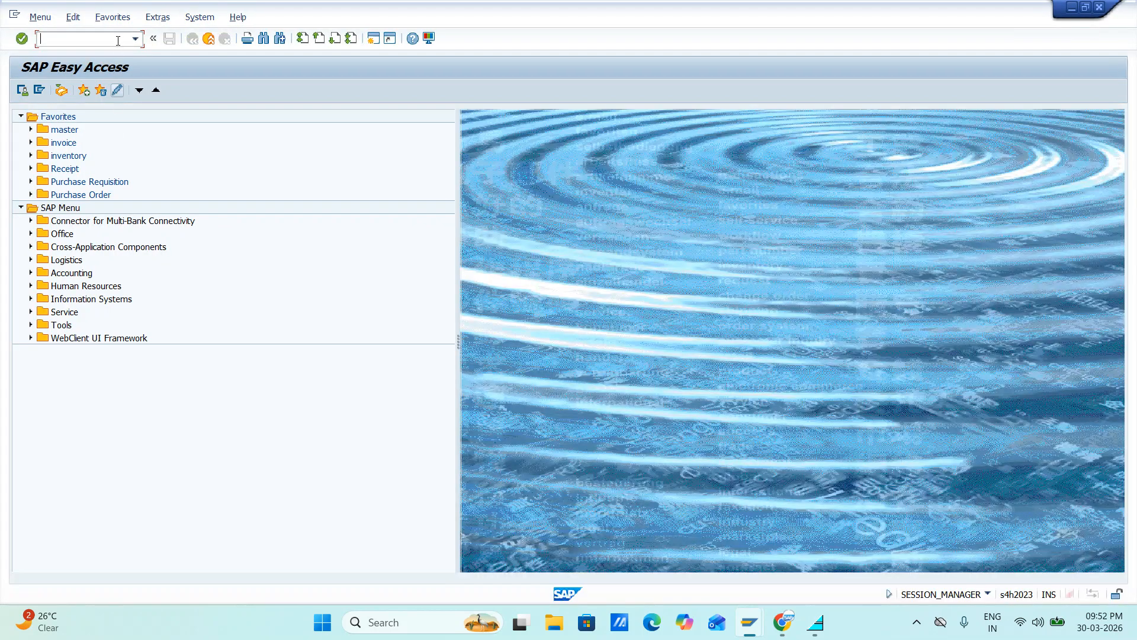
Start transaction SIMG and expand Financial Accounting and Asset Accounting in the implementation guide
left_click(135, 39)
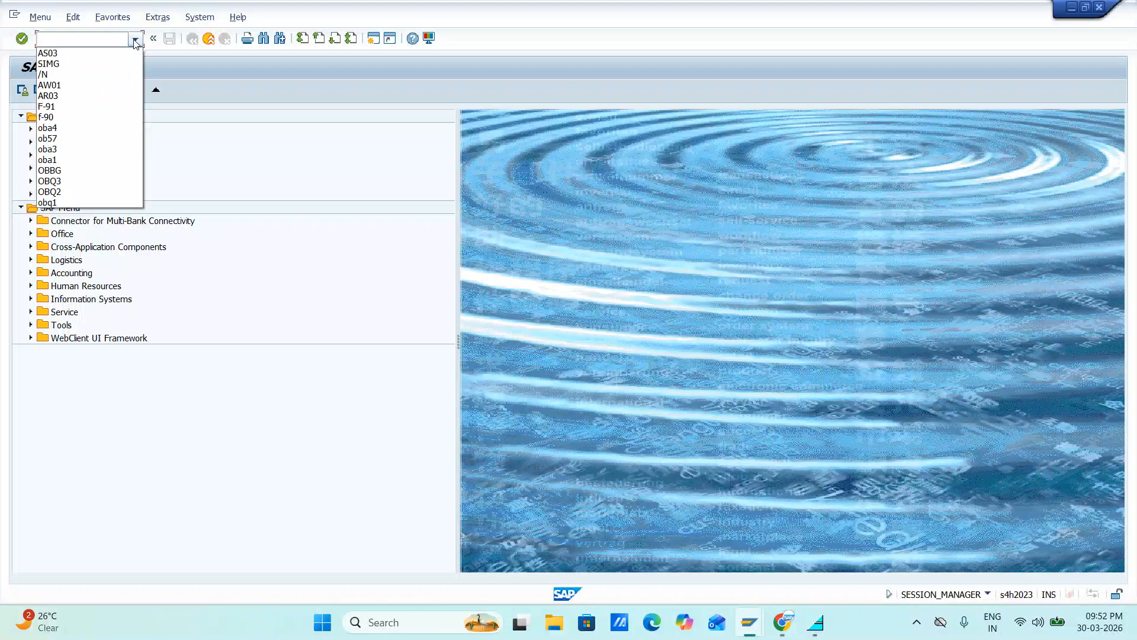
left_click(73, 64)
key("Return")
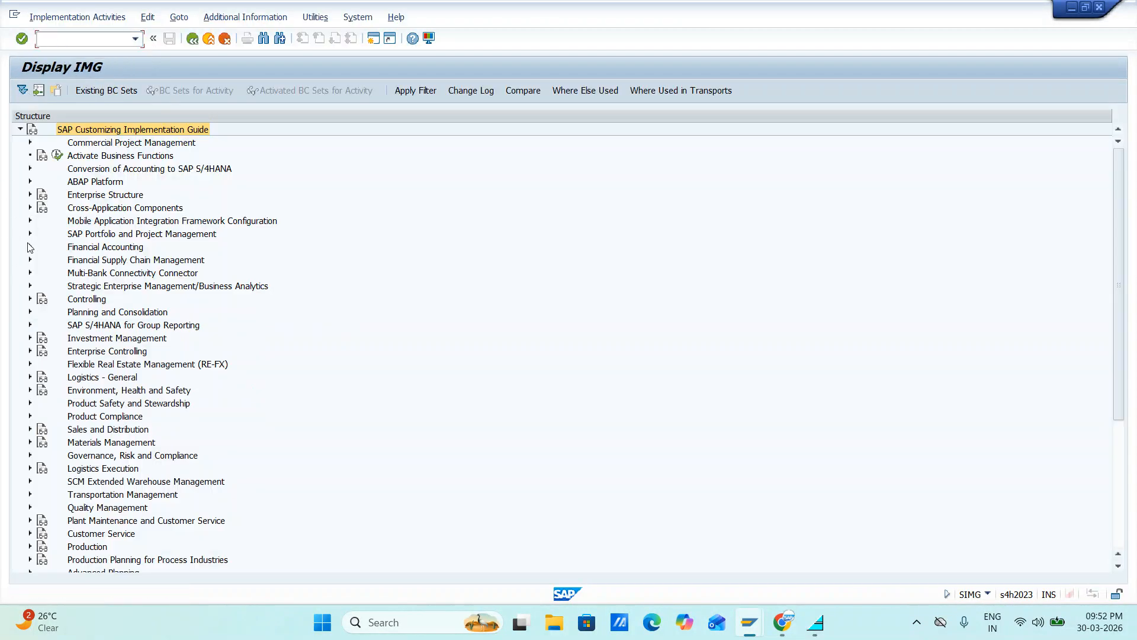
left_click(31, 247)
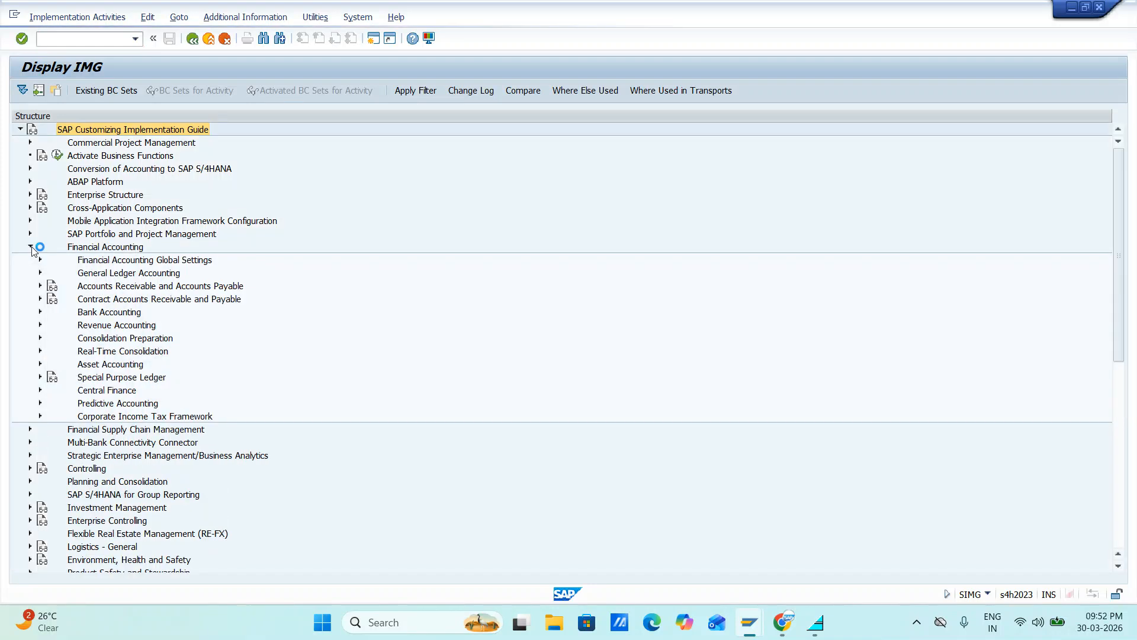
left_click(39, 364)
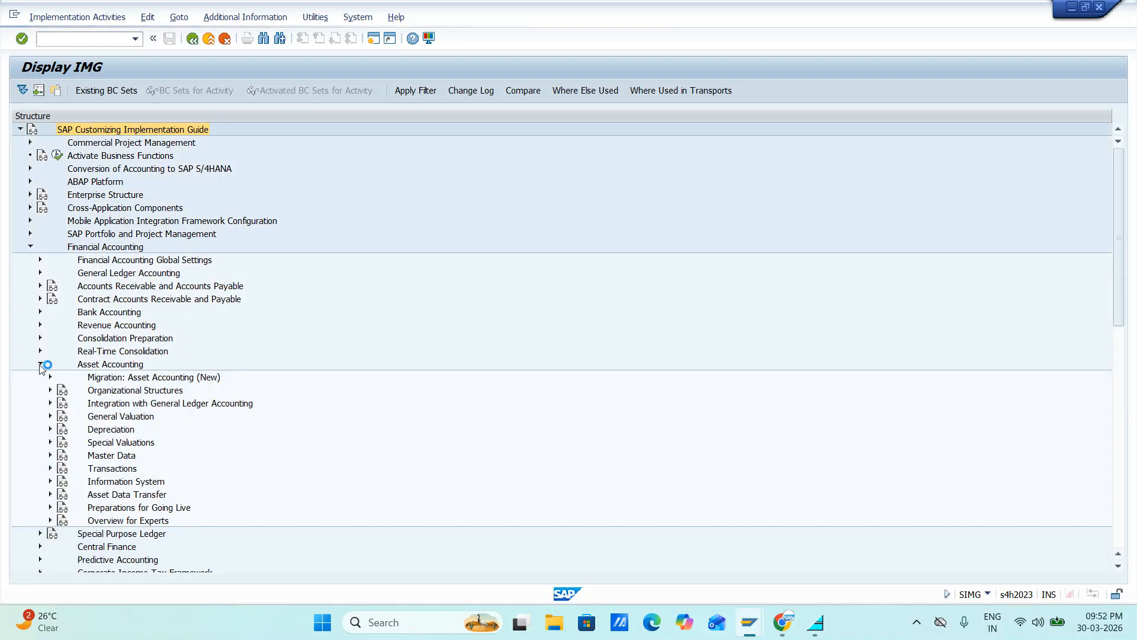
Under Asset Accounting's Depreciation node, expand Valuation Methods down to Further Settings and open the Define the Cutoff Value Key activity
scroll(94, 435, "down", 3)
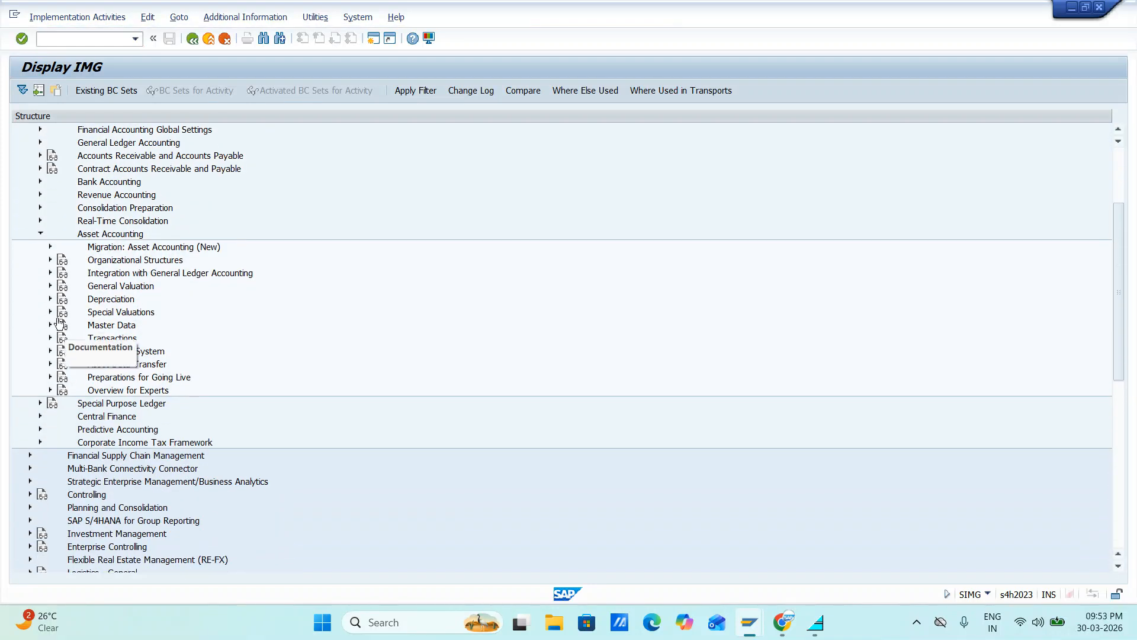
left_click(50, 299)
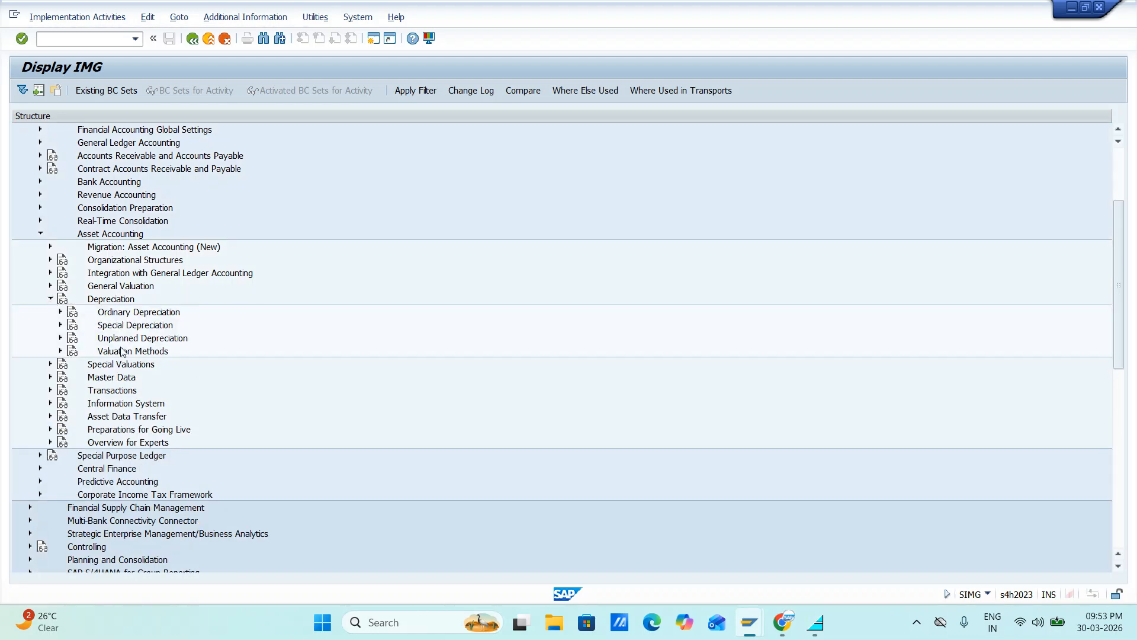
left_click(60, 351)
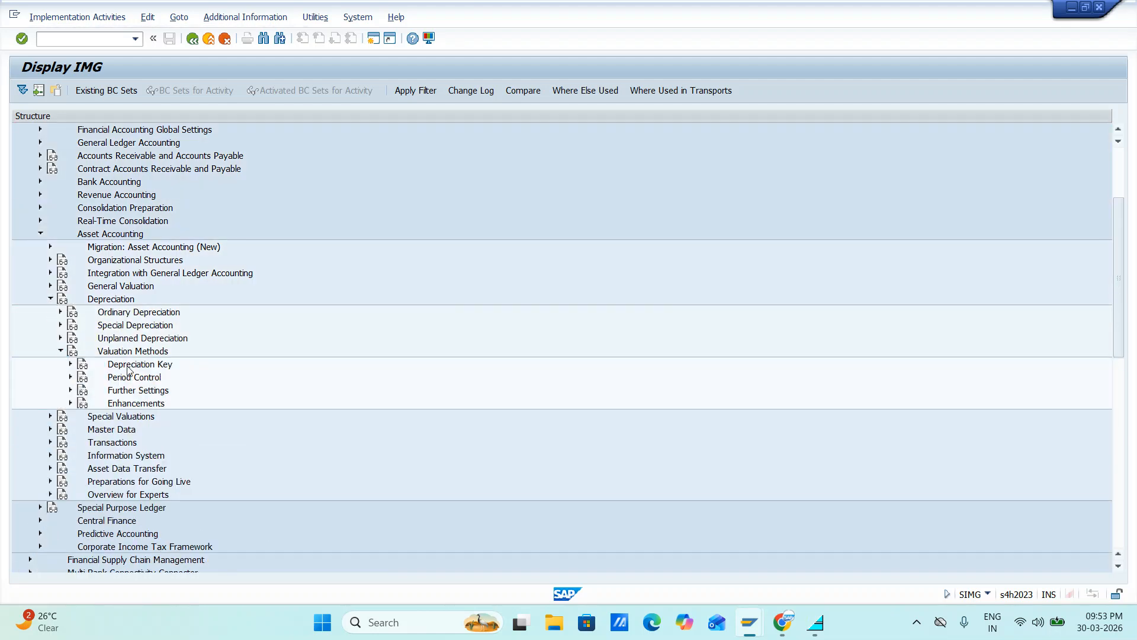
left_click(70, 364)
scroll(190, 384, "down", 2)
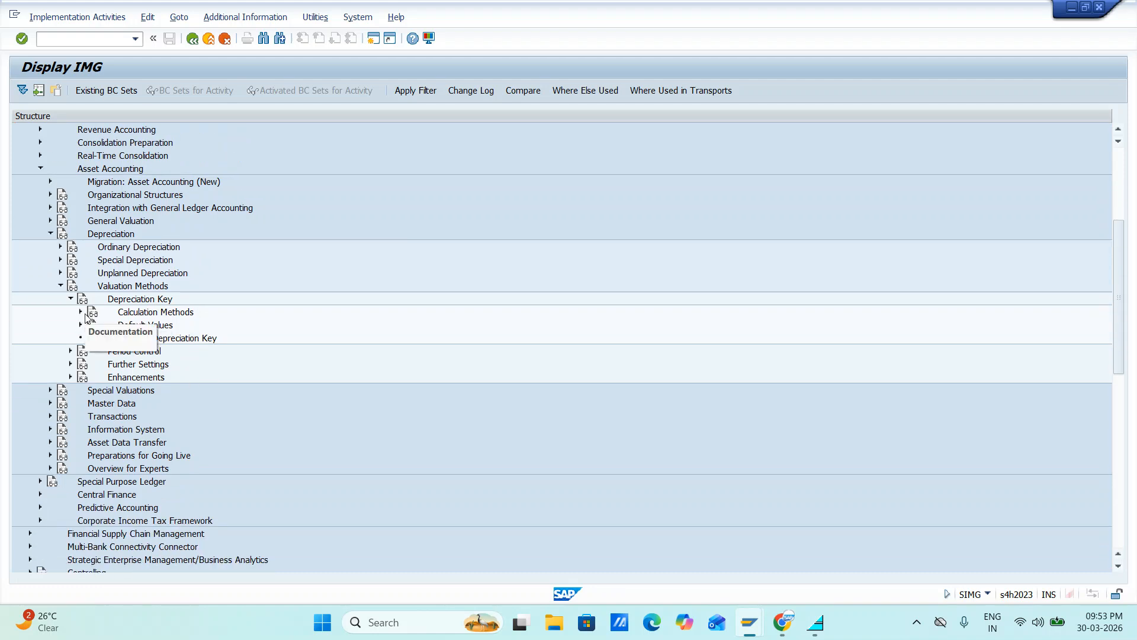
left_click(81, 312)
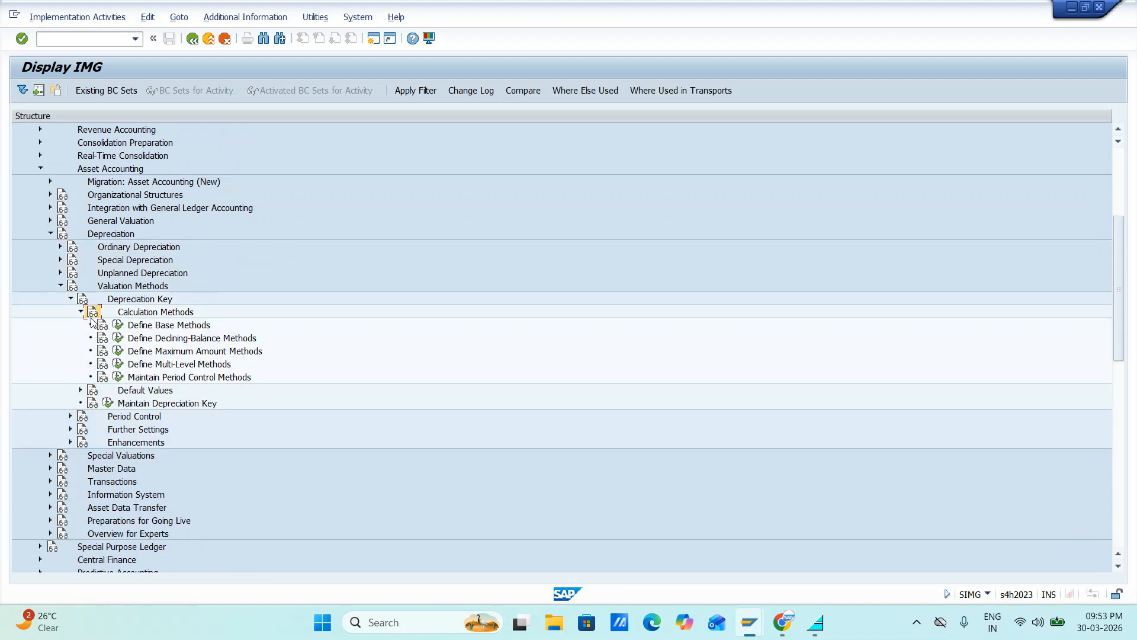
left_click(70, 431)
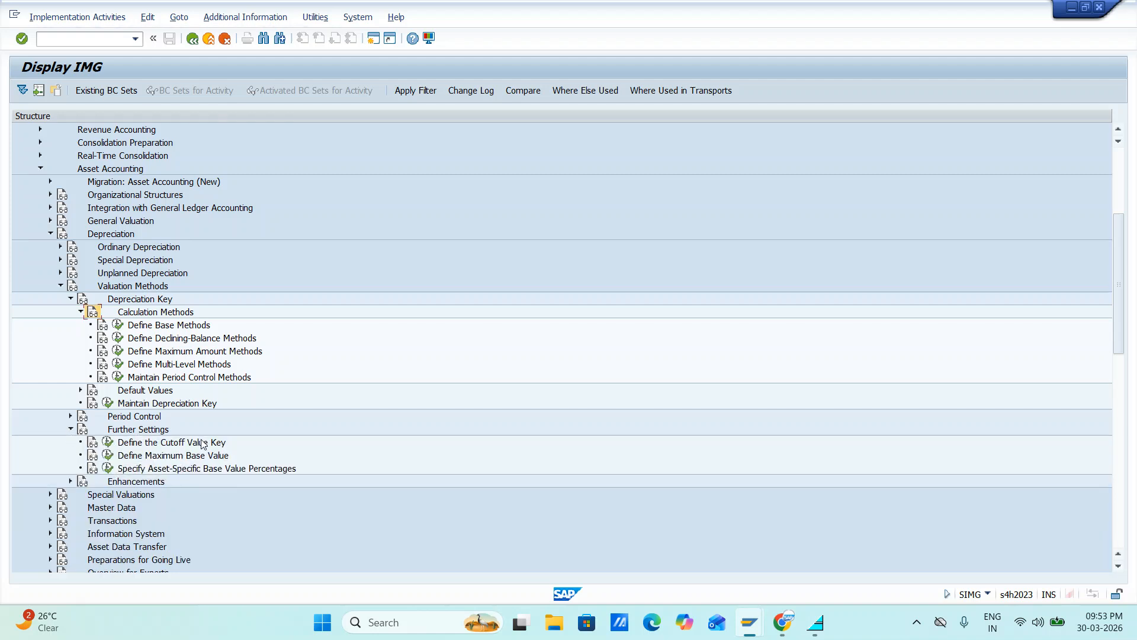
left_click(109, 442)
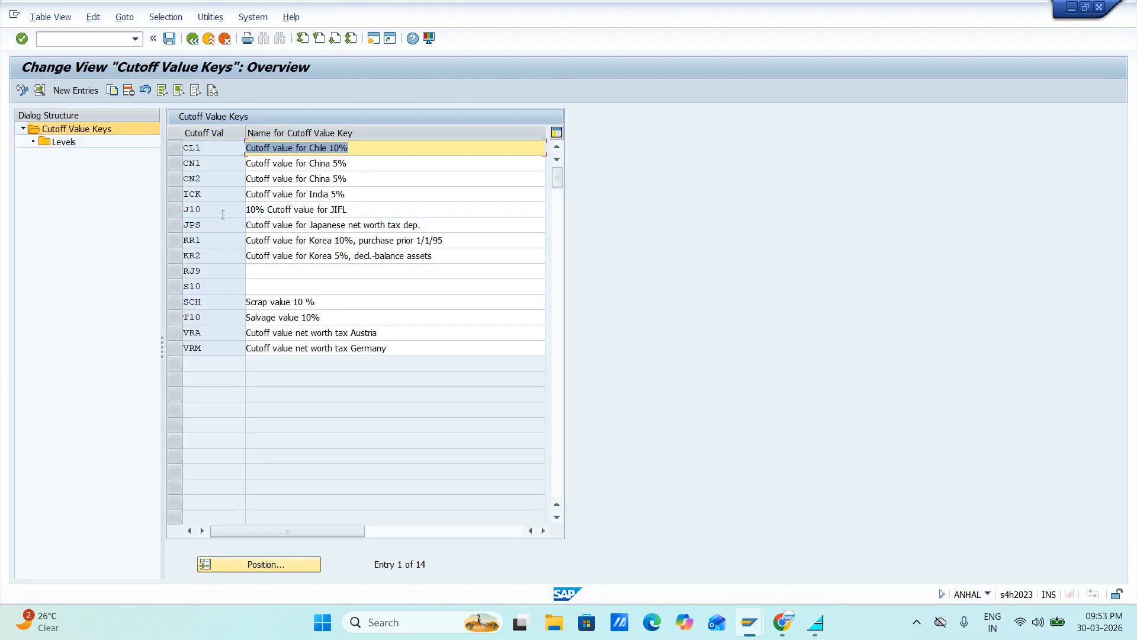
Clear the cutoff percentage in the level of cutoff value key J10, save the change, and leave the cutoff value keys
left_click(174, 210)
double_click(70, 142)
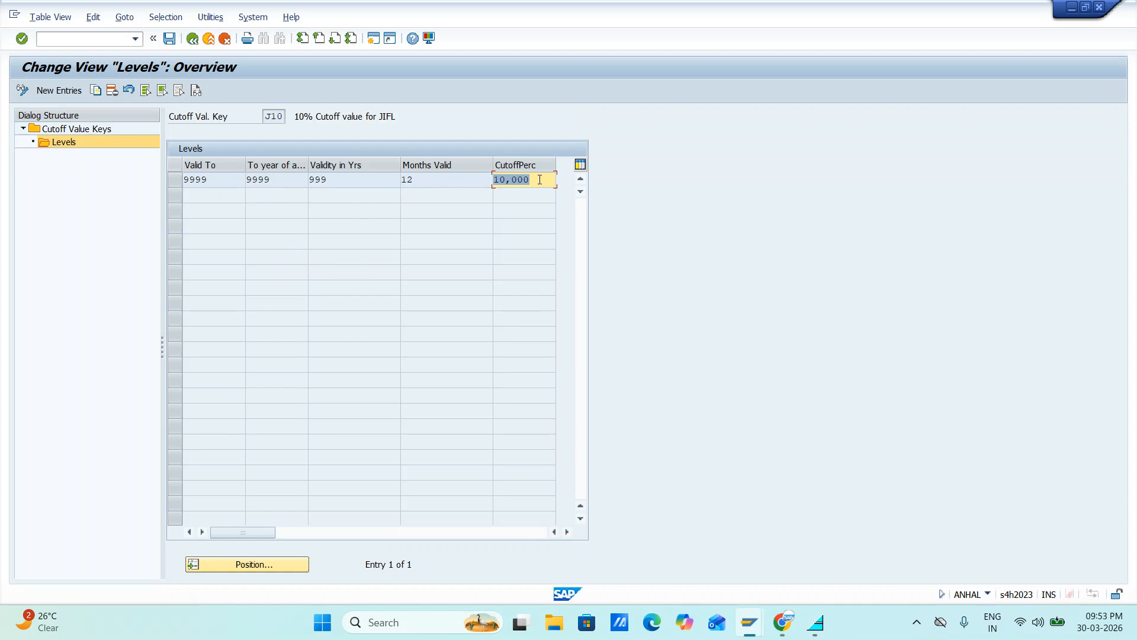
key("BackSpace")
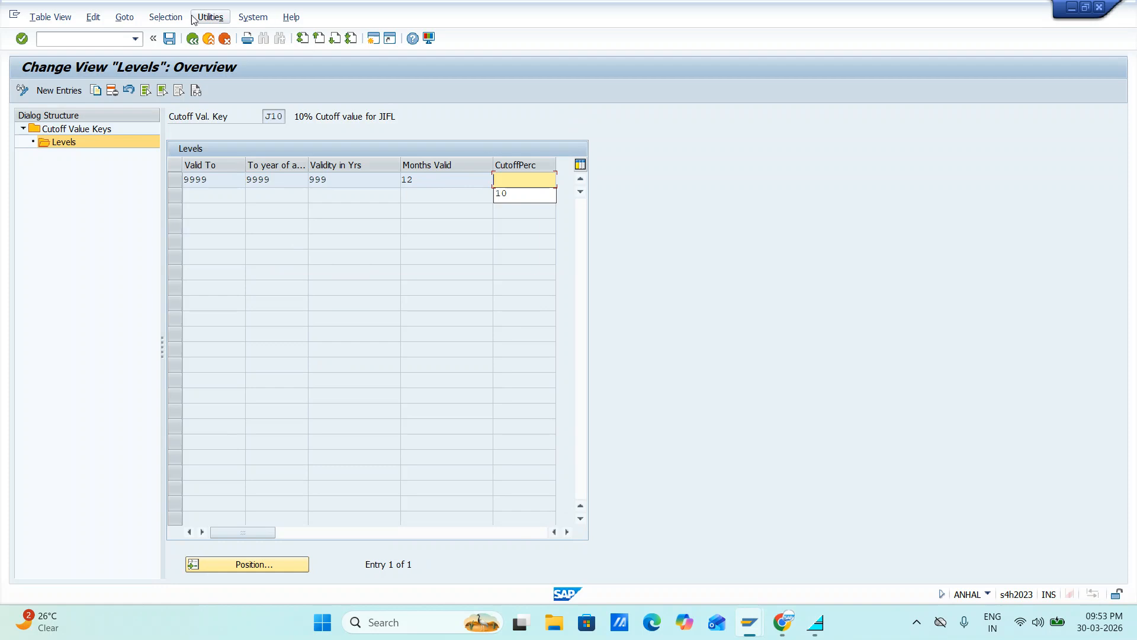
left_click(170, 39)
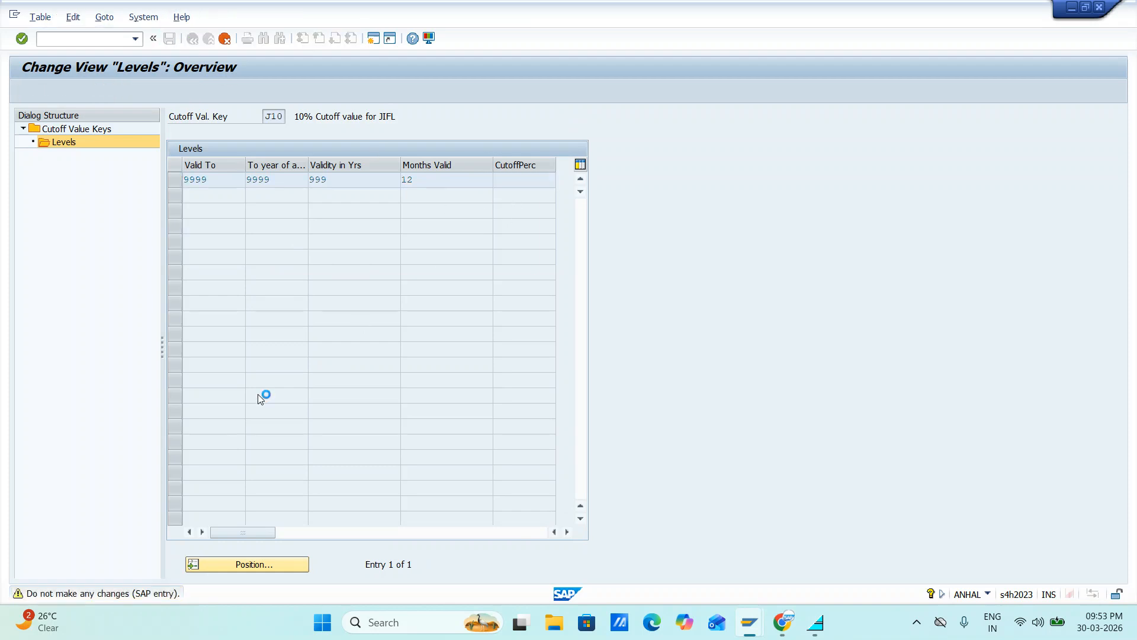
left_click(277, 247)
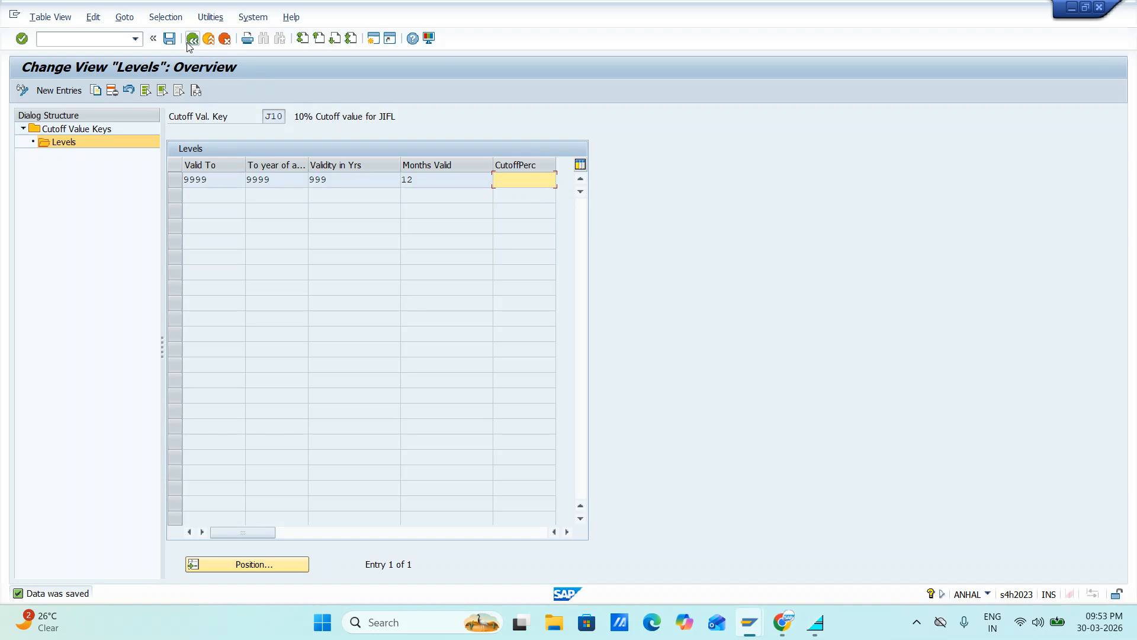
left_click(67, 134)
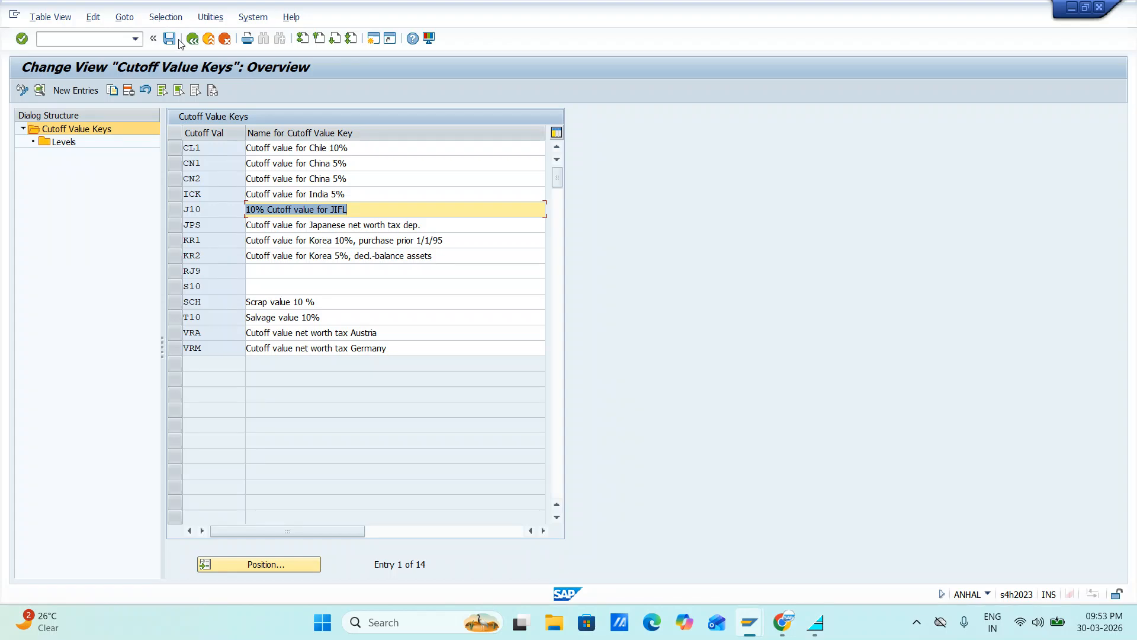
left_click(170, 39)
left_click(192, 38)
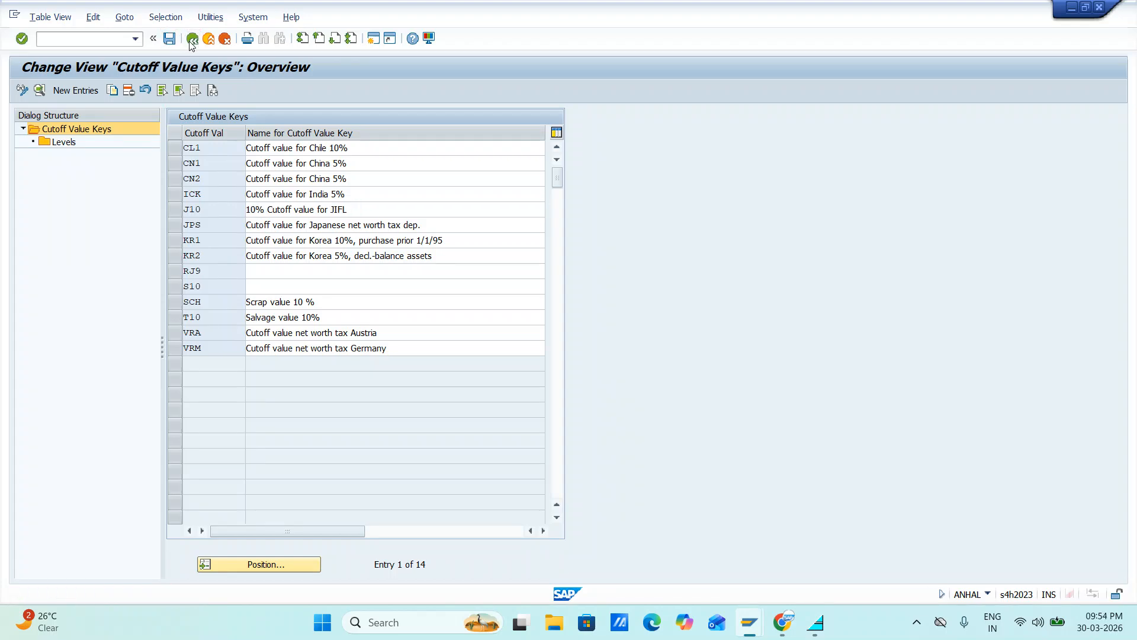
Refresh land asset 10000 in Asset Explorer and examine its posted values and the yearly depreciation comparison from 2025 to 2125
key("alt+Tab")
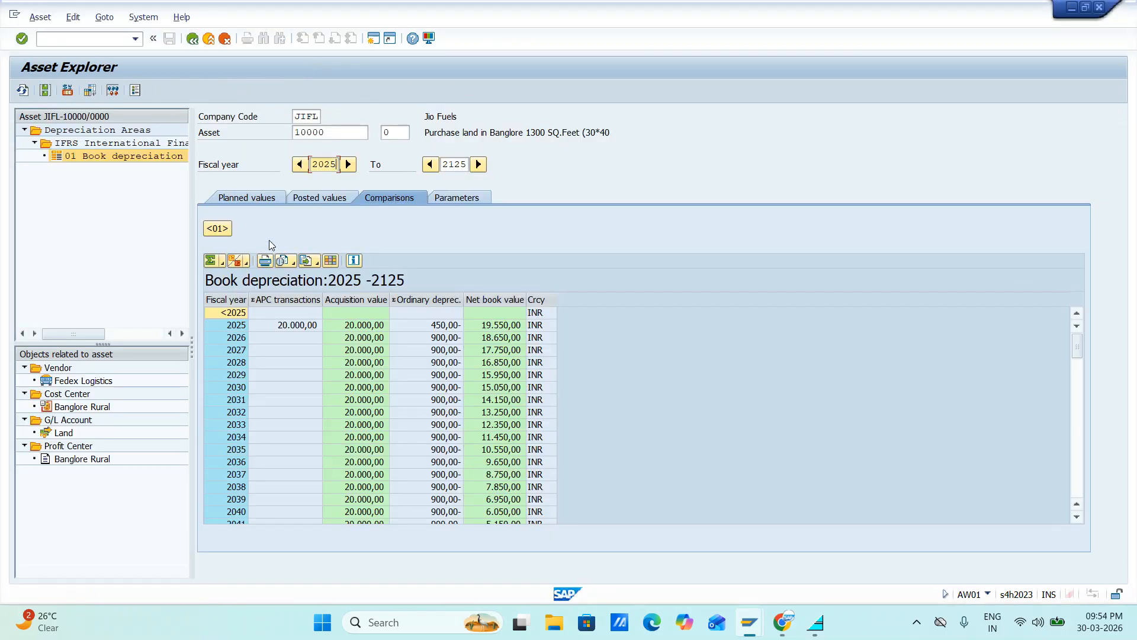
left_click(22, 90)
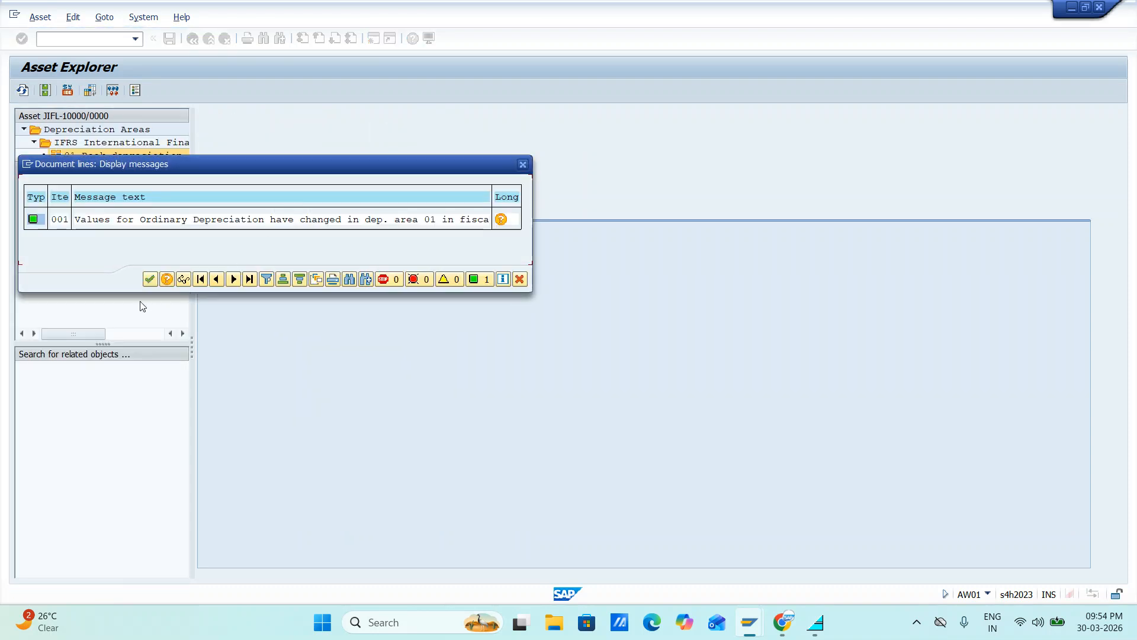
left_click(150, 279)
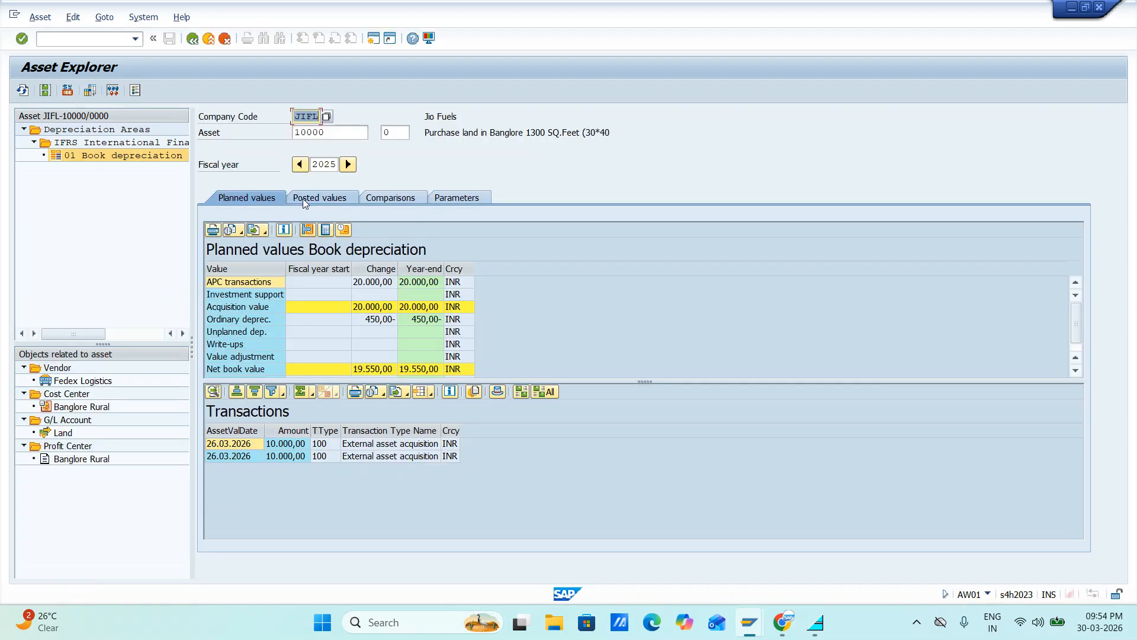
left_click(305, 197)
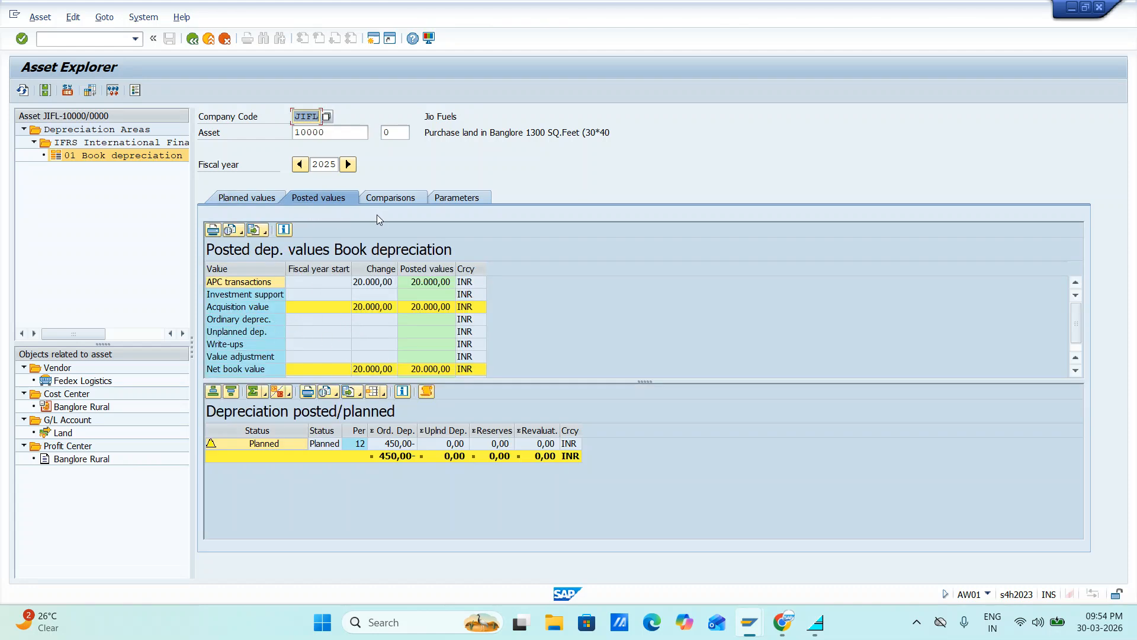
left_click(445, 197)
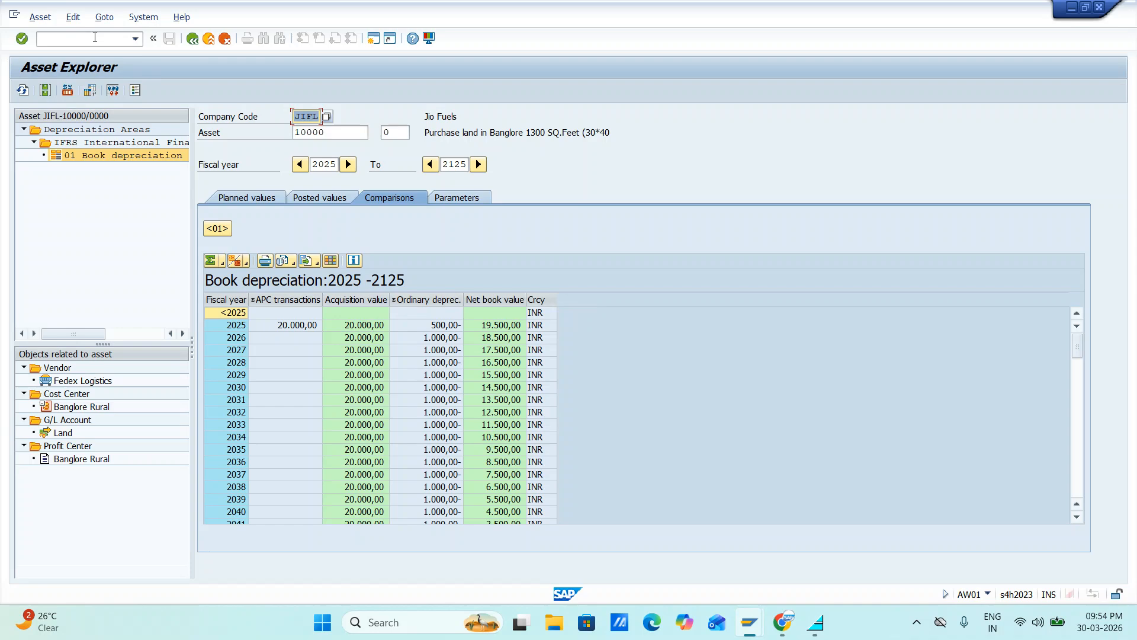
Leave the Asset Explorer transaction with the command /n
key("alt+Tab")
key("alt+Tab")
left_click(95, 37)
key("Return")
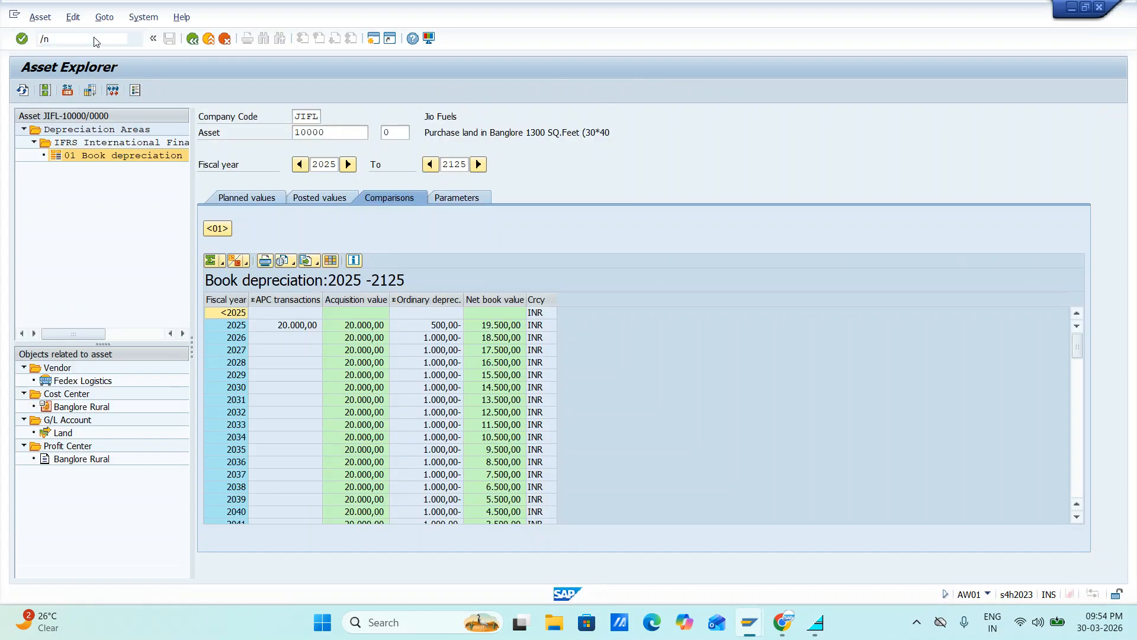
Switch to the Google Meet call in Chrome and bring up the SCRE.IO screen recorder page
key("alt+Tab")
key("alt+Tab")
key("alt+Tab")
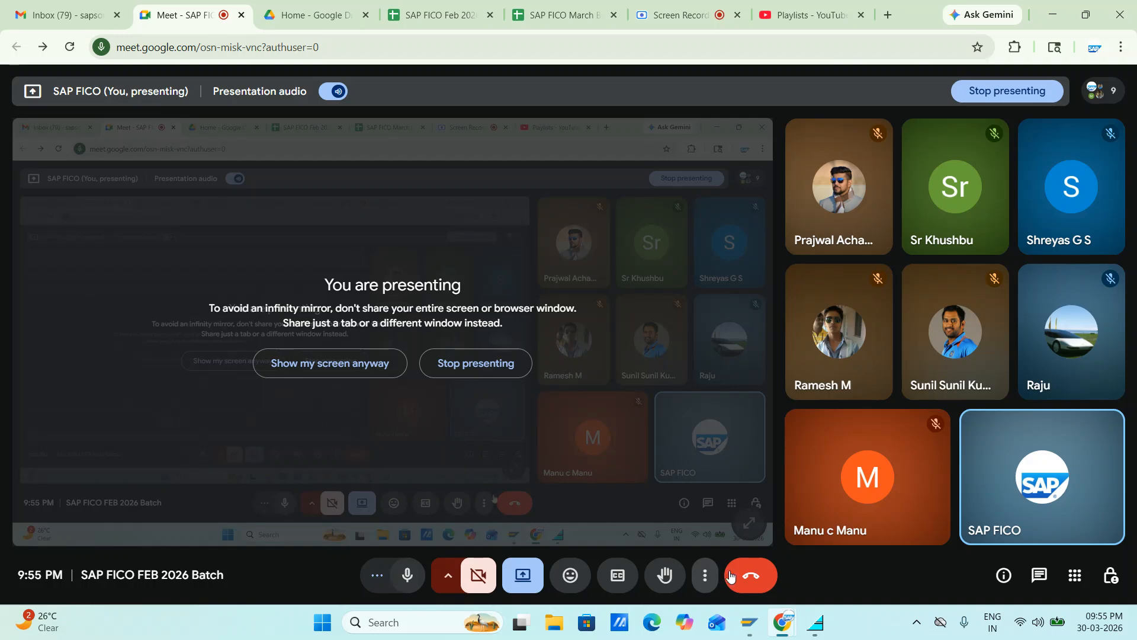
left_click(679, 16)
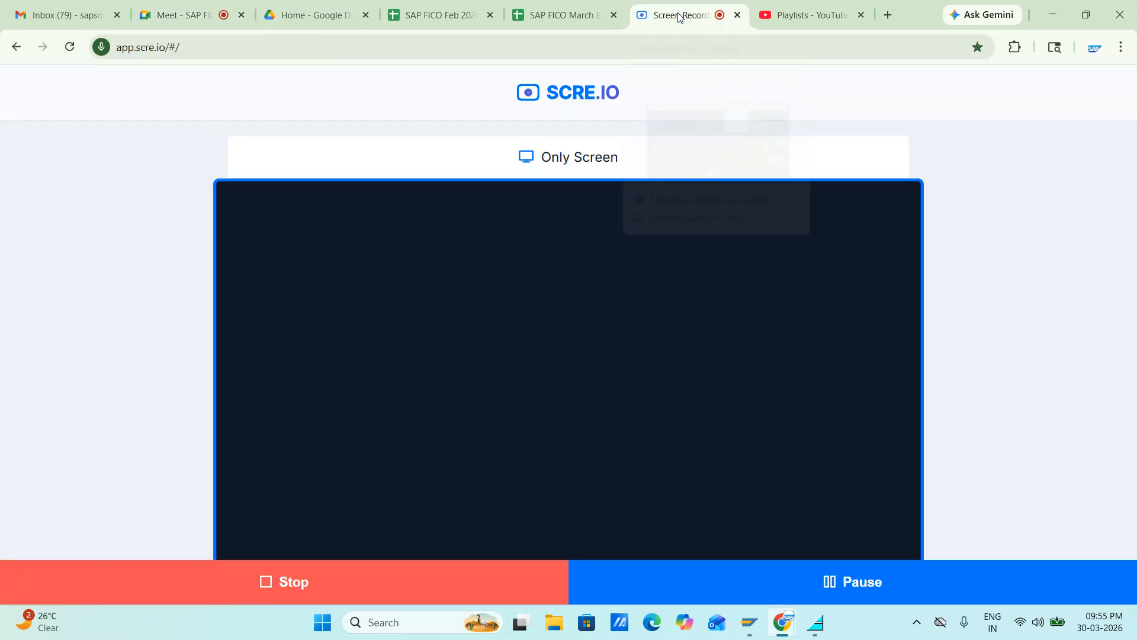